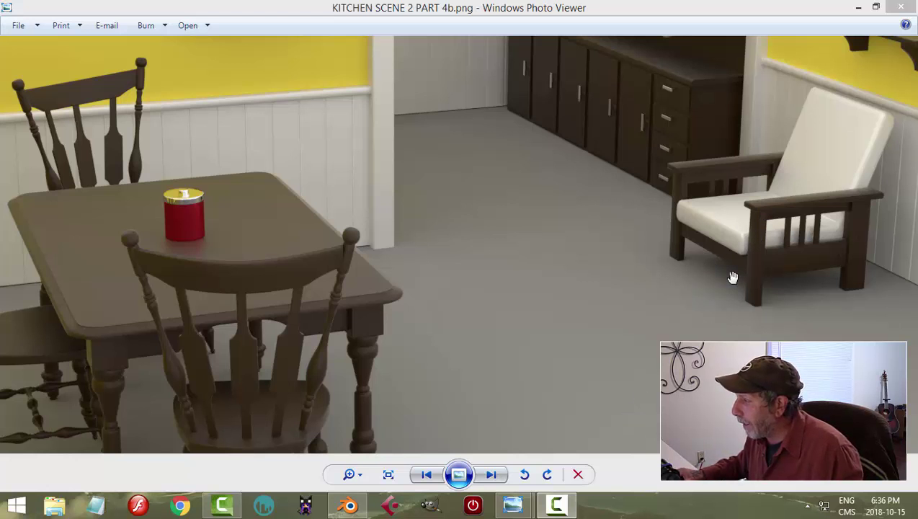
Bring up the chair2_diagram.jpg reference picture to view the chair's front, wireframe and side drawings.
mouse_move(523, 513)
click(620, 425)
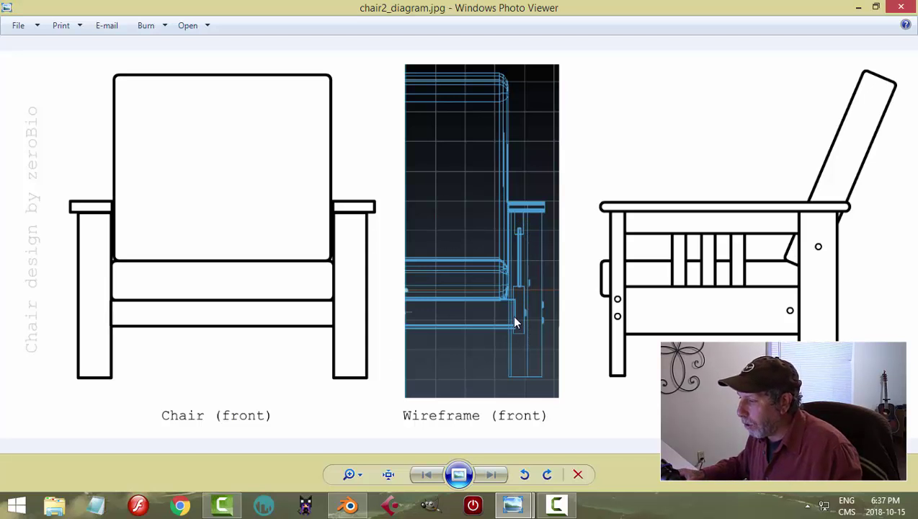
Switch to Blender and display only the empty second layer in front orthographic view.
click(349, 505)
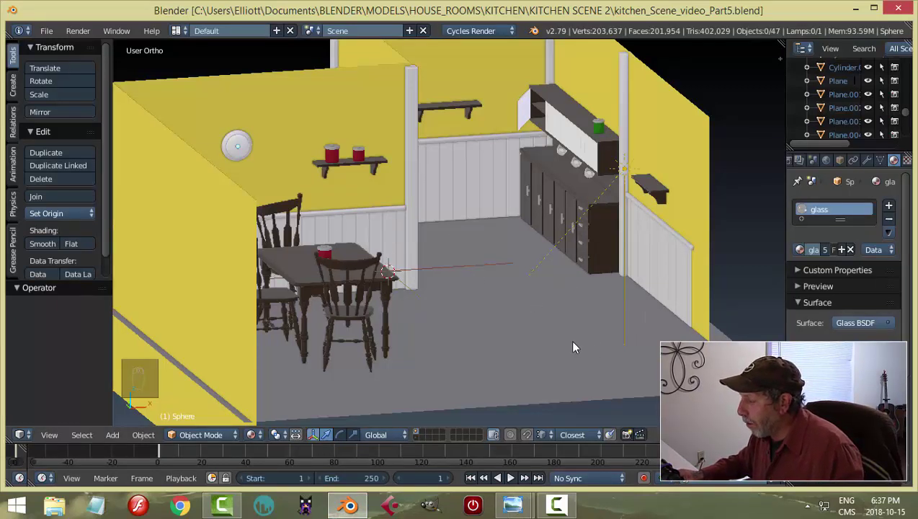
click(421, 430)
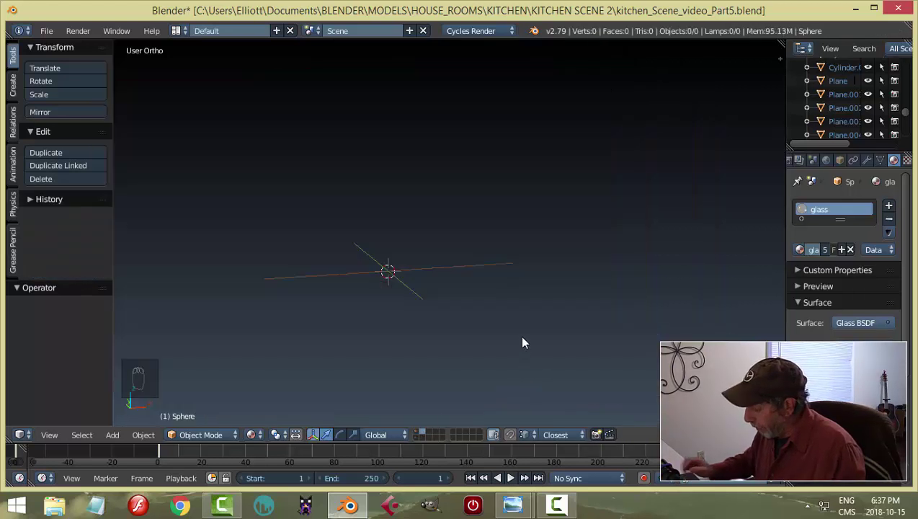
key(KP_1)
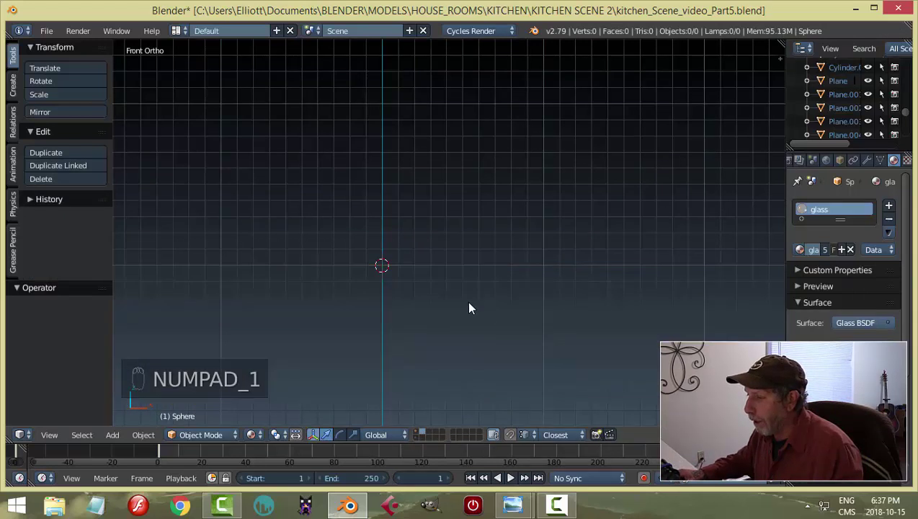
shift+middle_drag(436, 297, 472, 278)
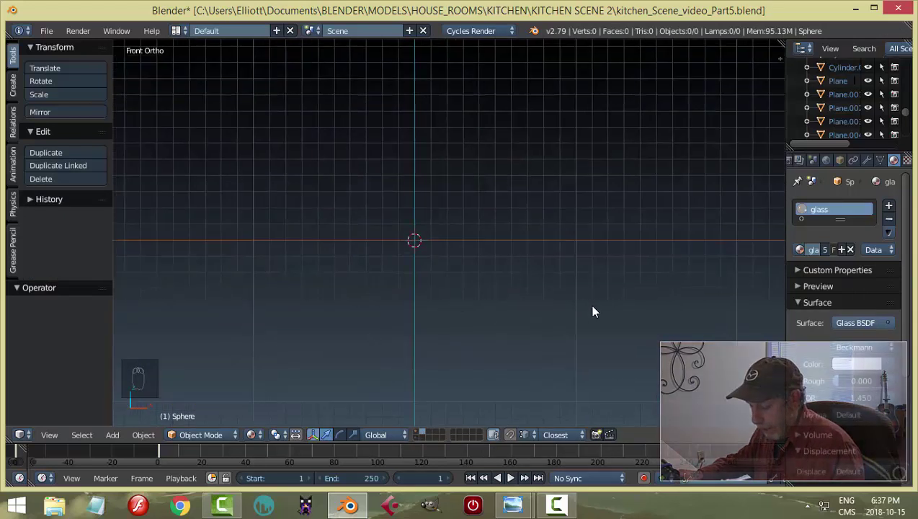
Add a background image slot and restrict it to the Front view.
key(n)
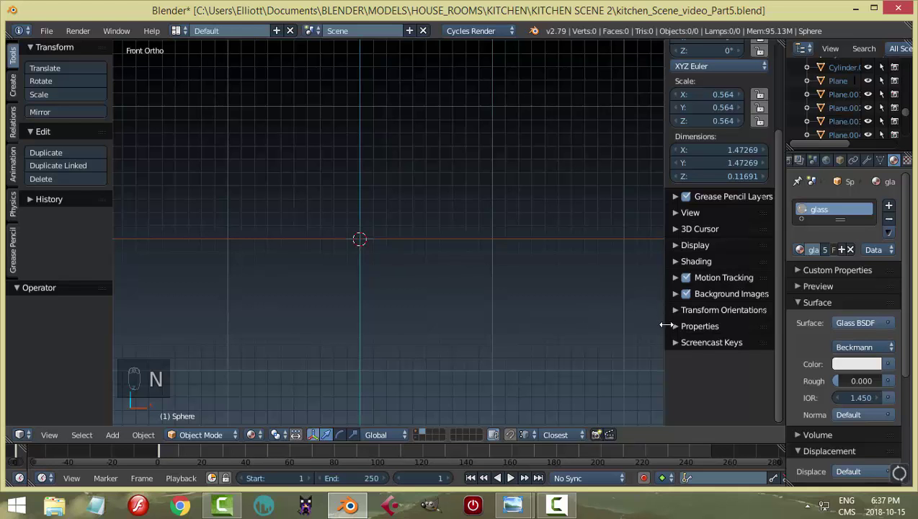
click(675, 294)
click(714, 314)
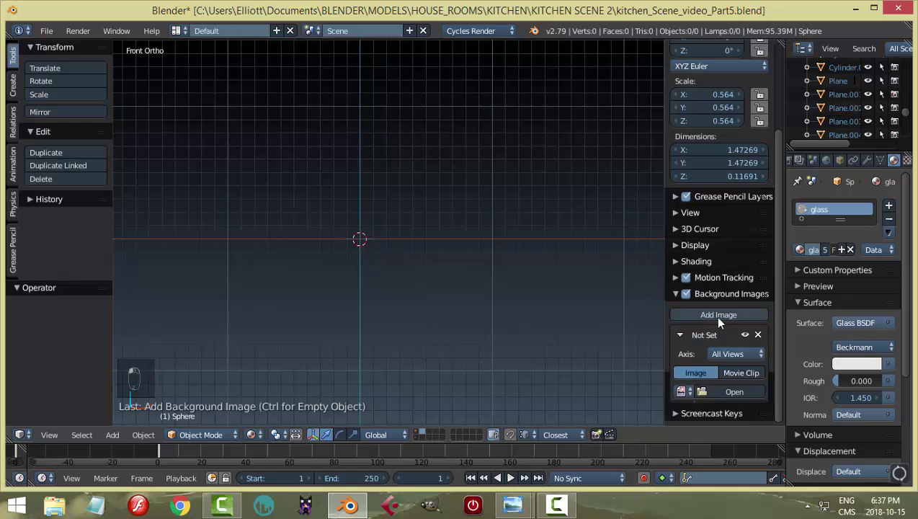
click(724, 353)
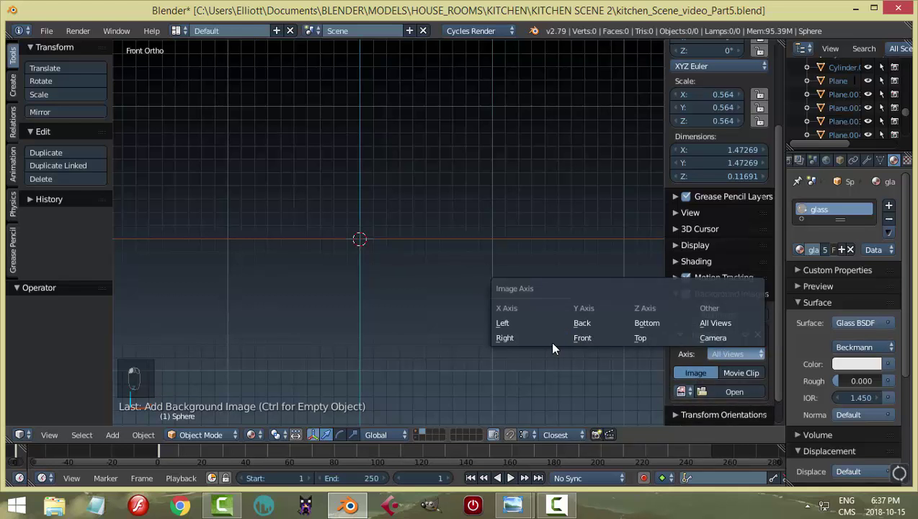
click(591, 337)
Load chair2_diagram.jpg from the KITCHEN reference images folder as the front view's background image.
click(725, 390)
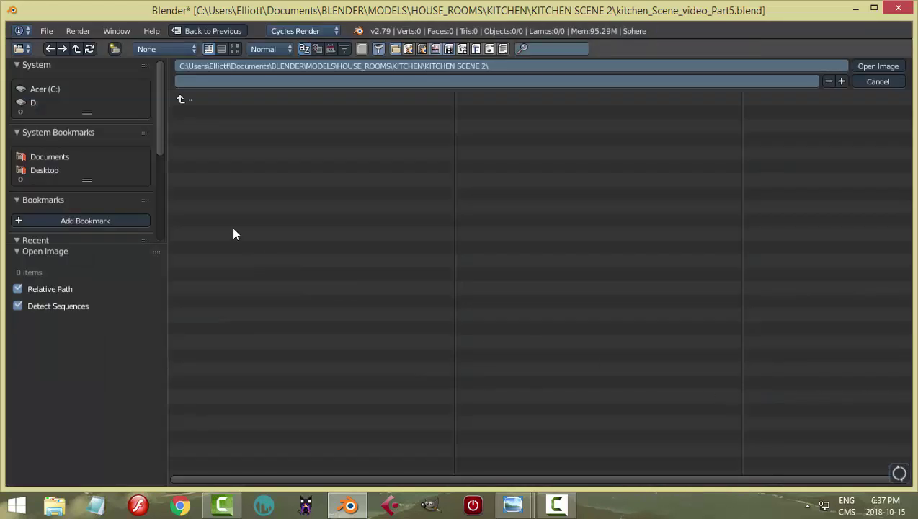
click(67, 156)
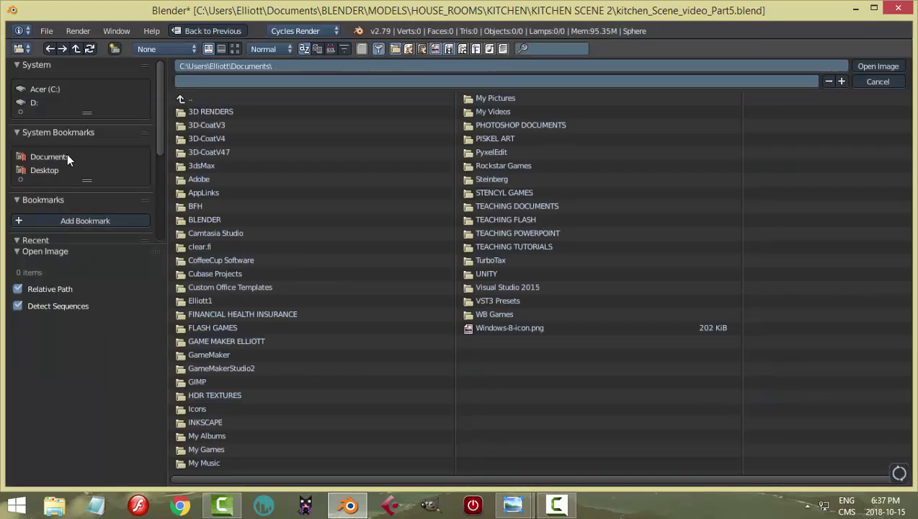
click(226, 219)
click(240, 161)
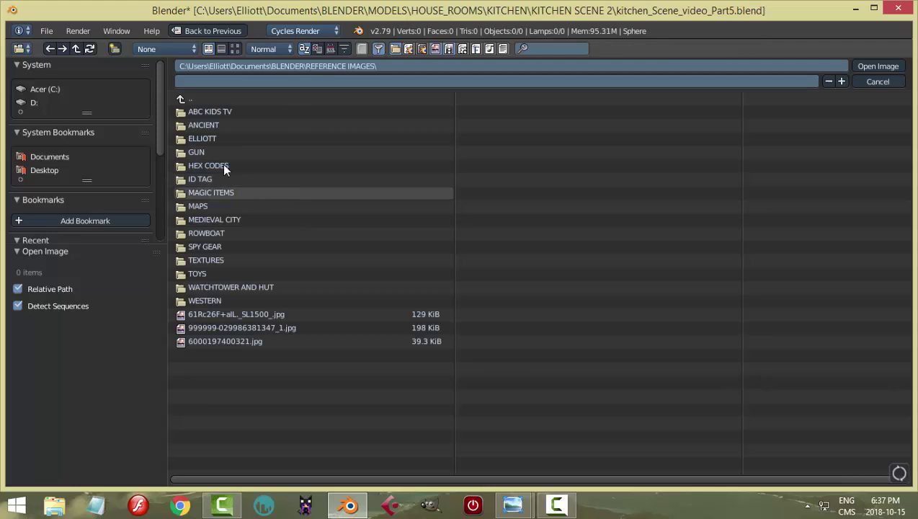
click(217, 139)
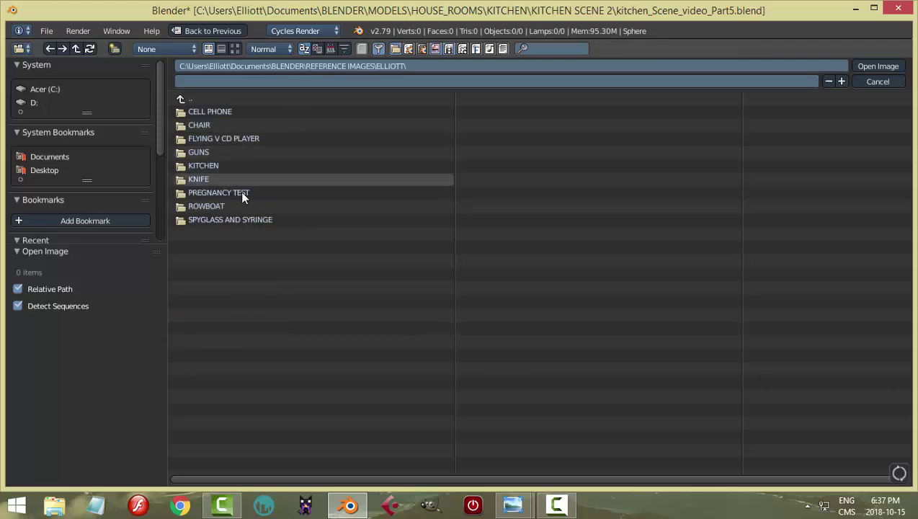
click(204, 165)
click(220, 114)
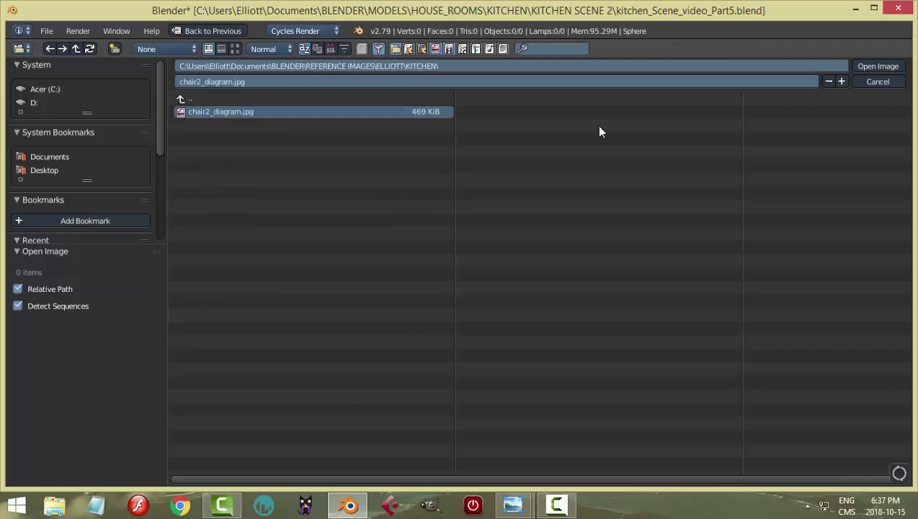
click(875, 66)
Set the front background image's horizontal offset to 2.55 to centre the front chair drawing on the origin.
scroll(452, 336, up, 8)
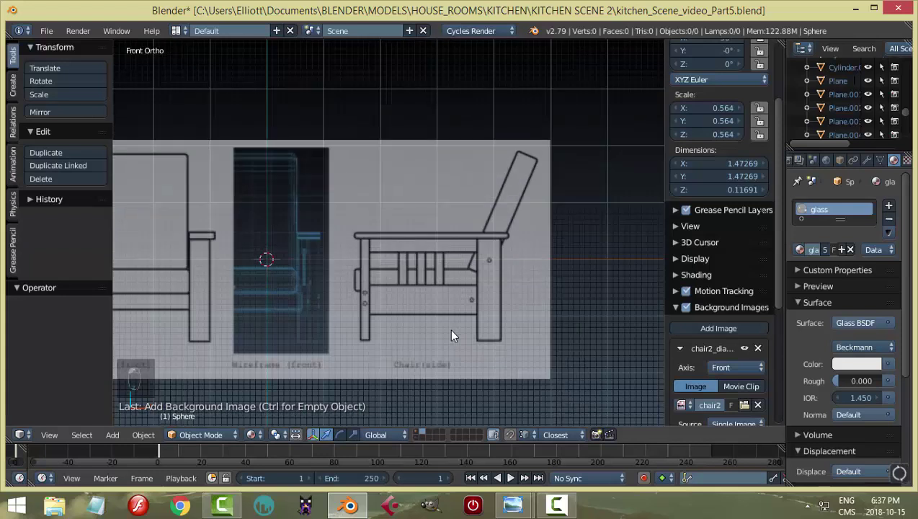
shift+middle_drag(374, 326, 535, 286)
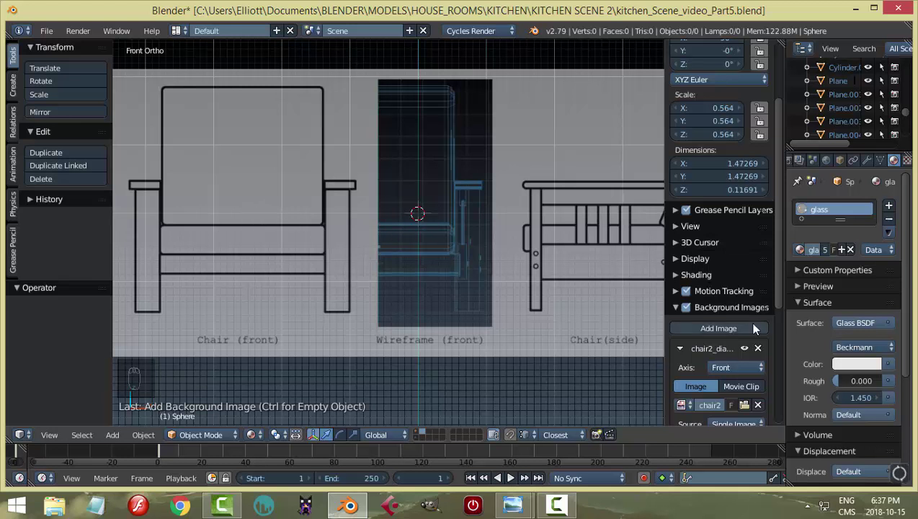
drag(776, 280, 783, 400)
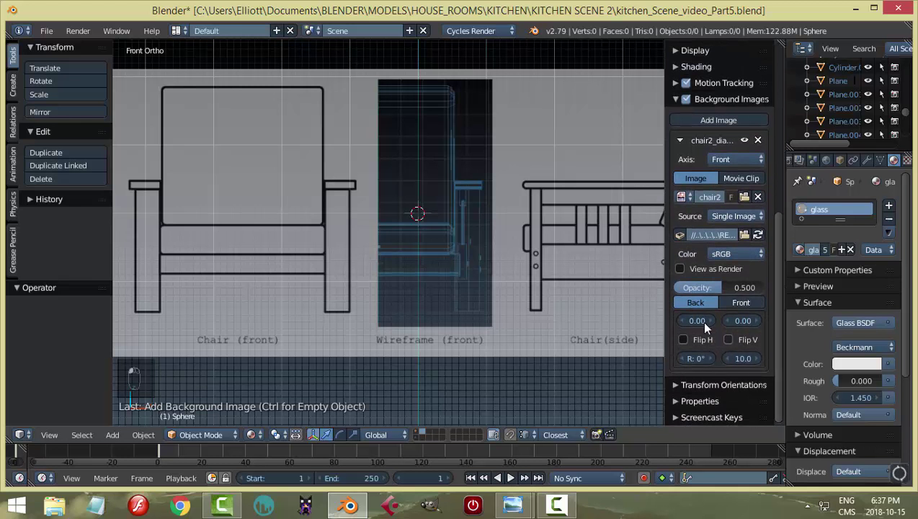
drag(693, 320, 746, 319)
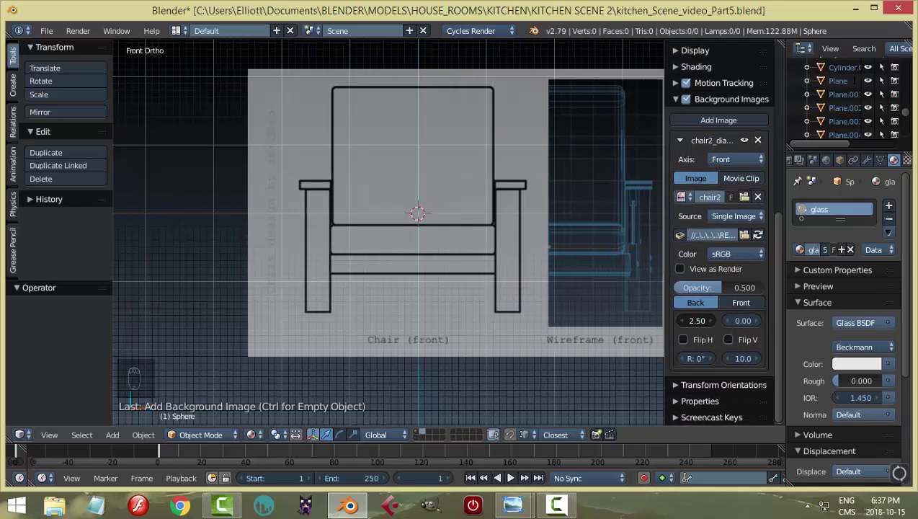
click(710, 320)
text(5)
key(Return)
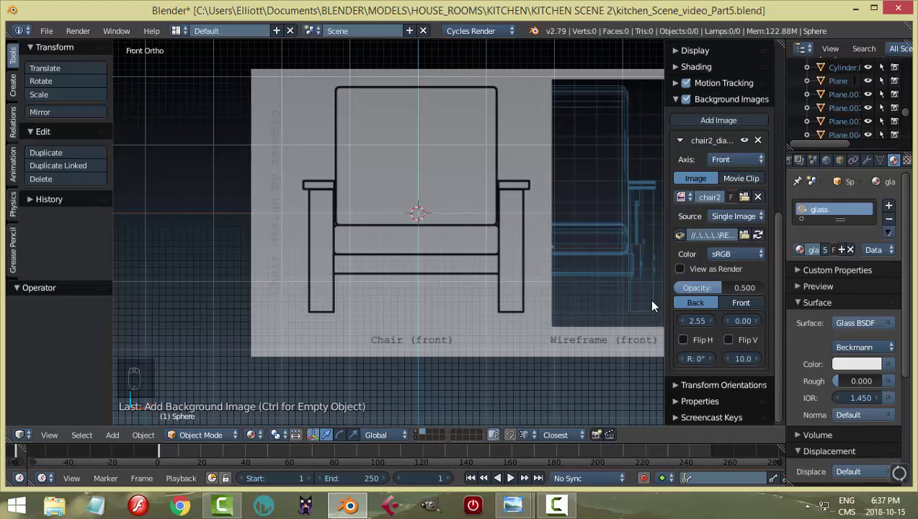
Hide the view properties and examine the front, wireframe and side drawings of the chair in the background image.
key(n)
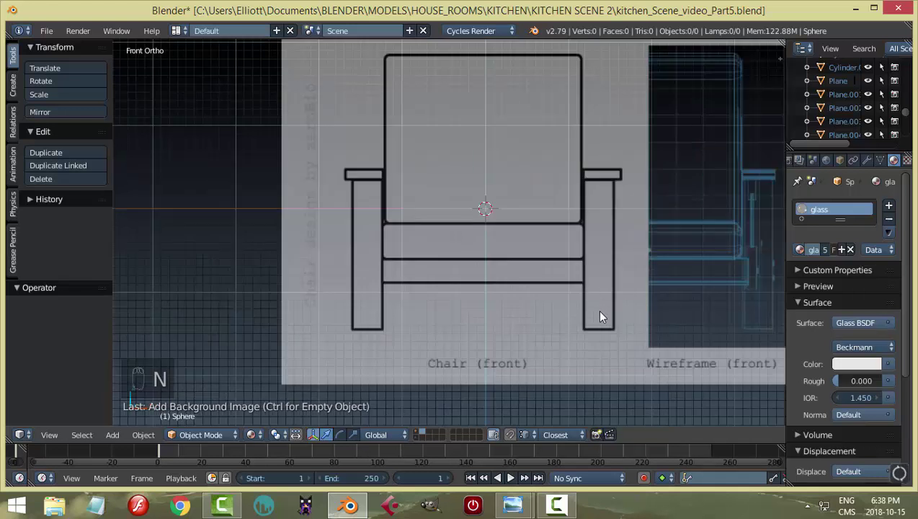
shift+middle_drag(611, 277, 441, 273)
shift+middle_drag(591, 264, 470, 276)
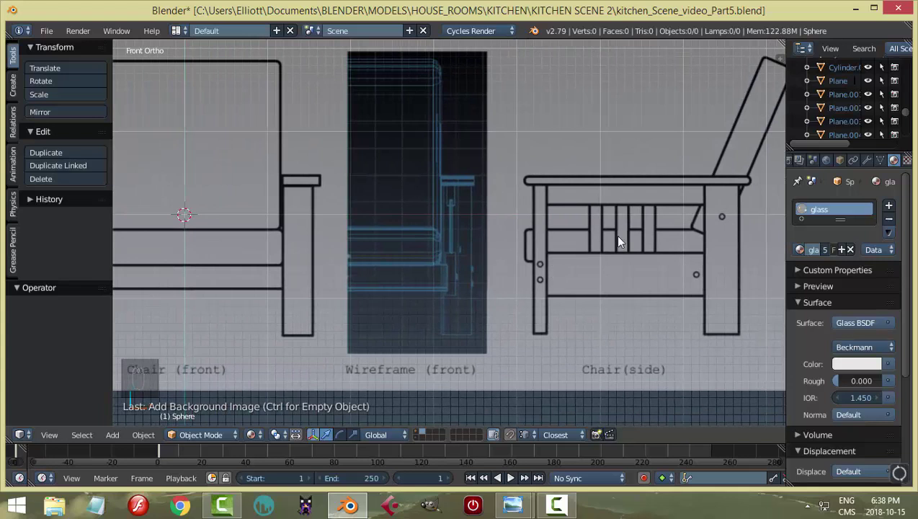
scroll(466, 273, down, 1)
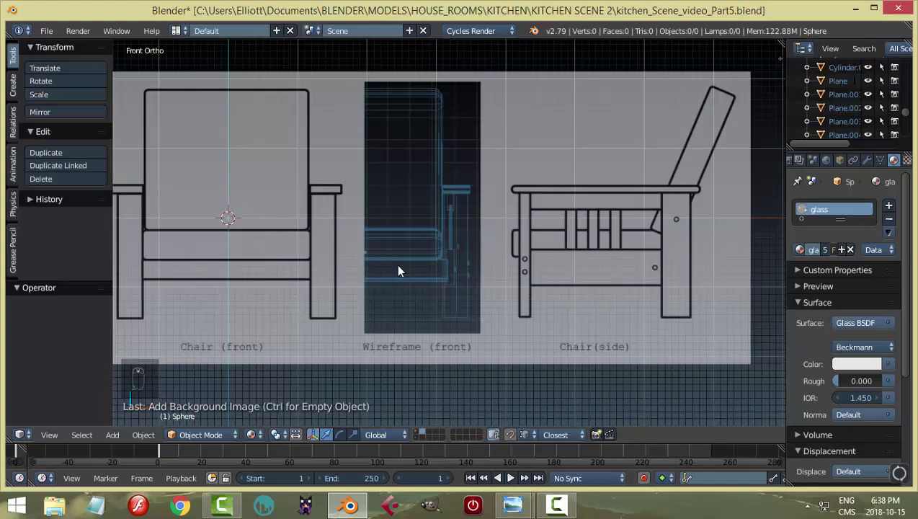
shift+middle_drag(398, 271, 561, 254)
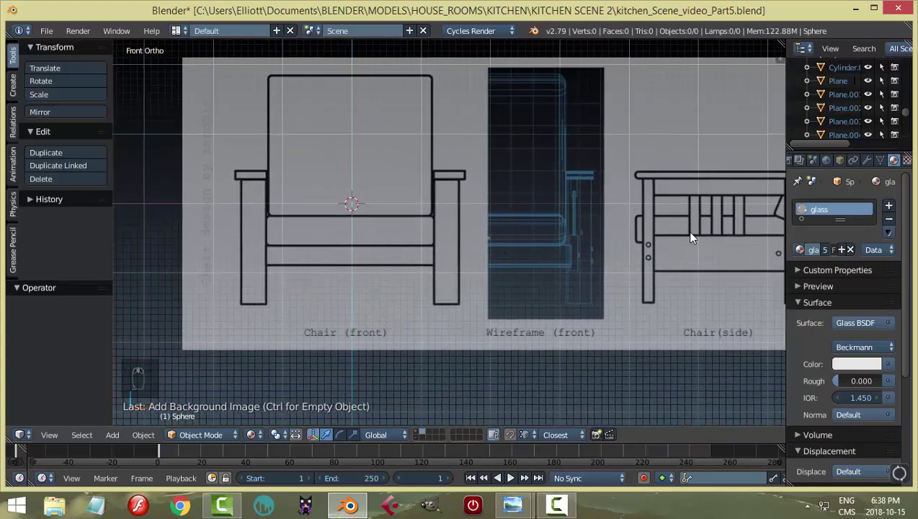
shift+middle_drag(690, 238, 611, 248)
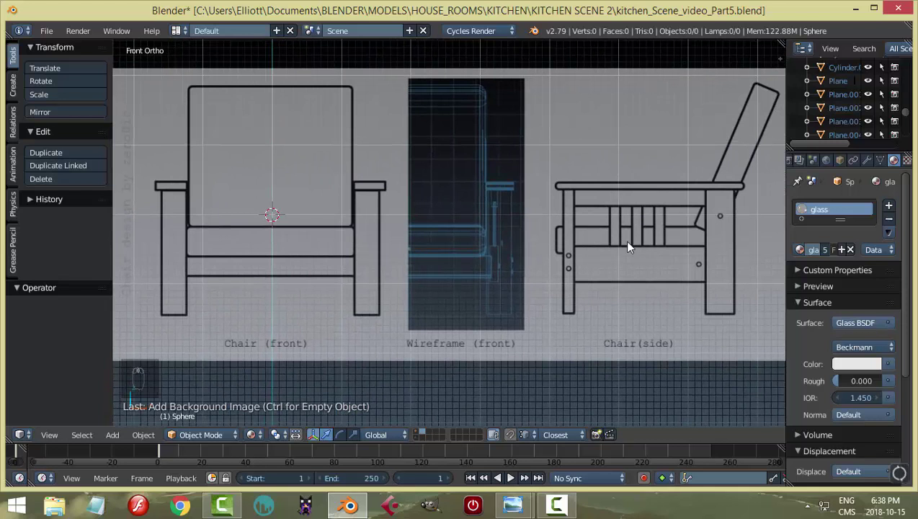
shift+middle_drag(287, 204, 366, 186)
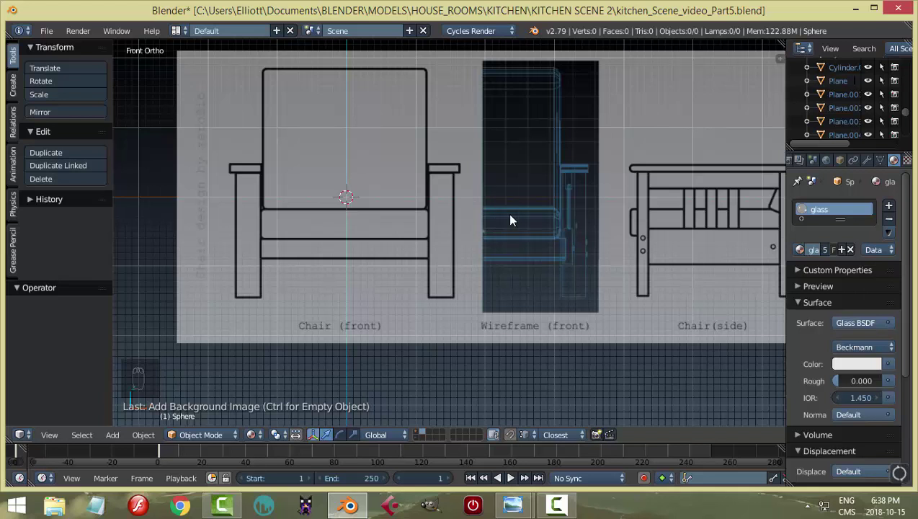
shift+middle_drag(725, 225, 573, 229)
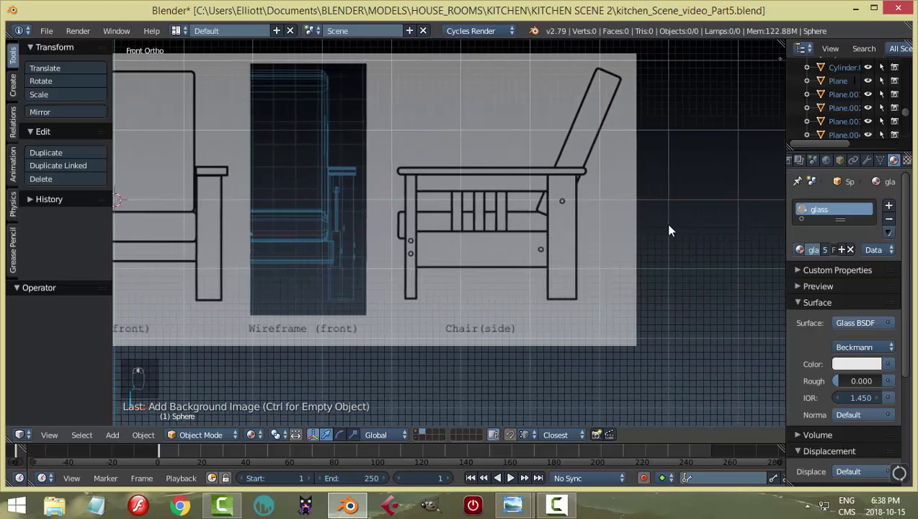
Add a second background image using the already loaded chair2_diagram.jpg and restrict it to the Right view.
key(n)
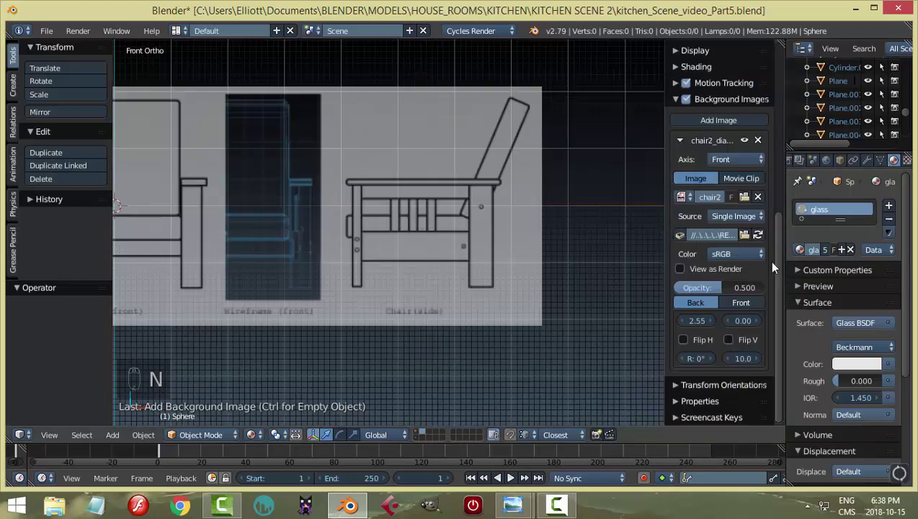
click(678, 141)
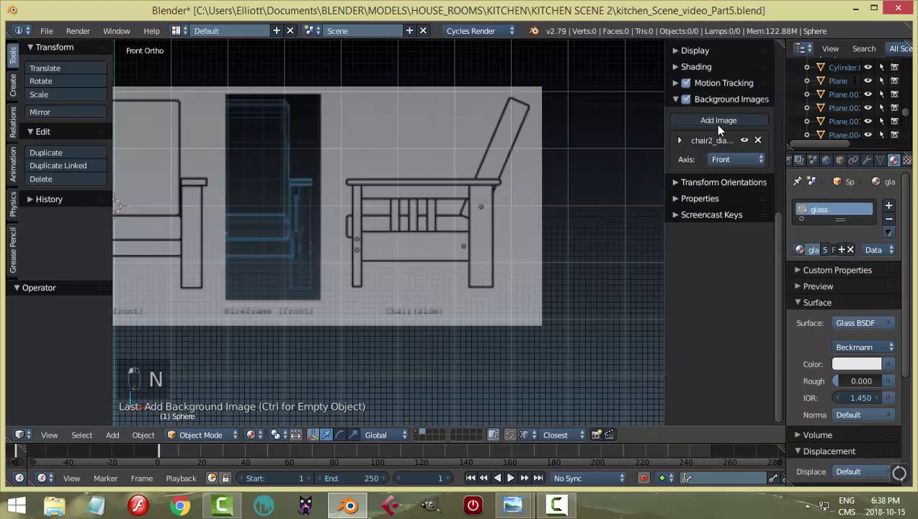
click(714, 121)
click(681, 239)
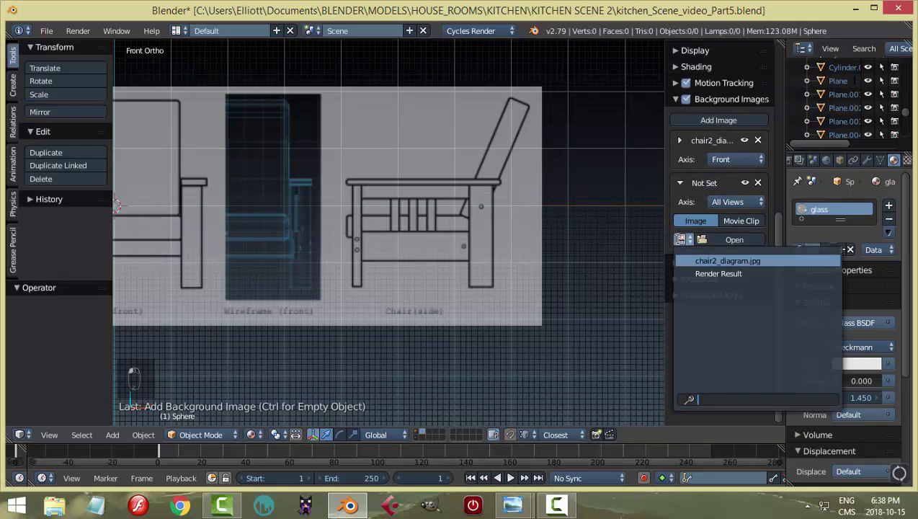
click(726, 261)
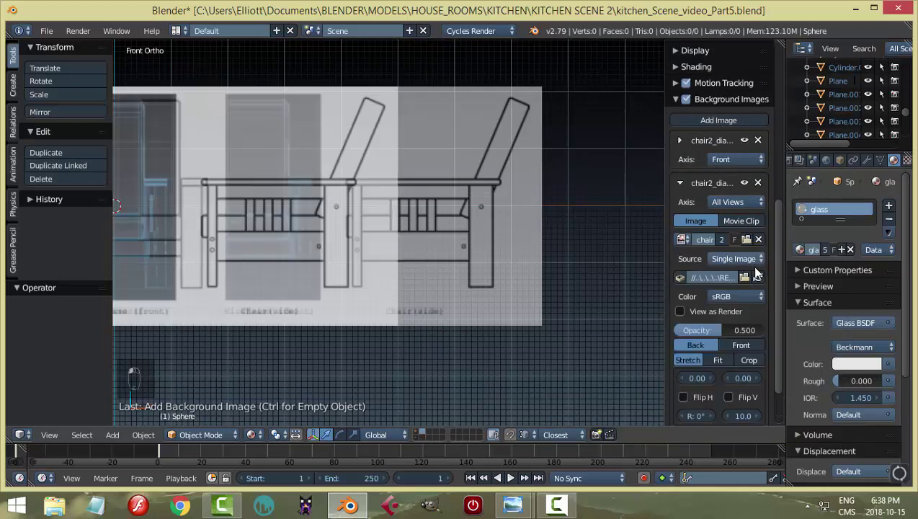
click(735, 205)
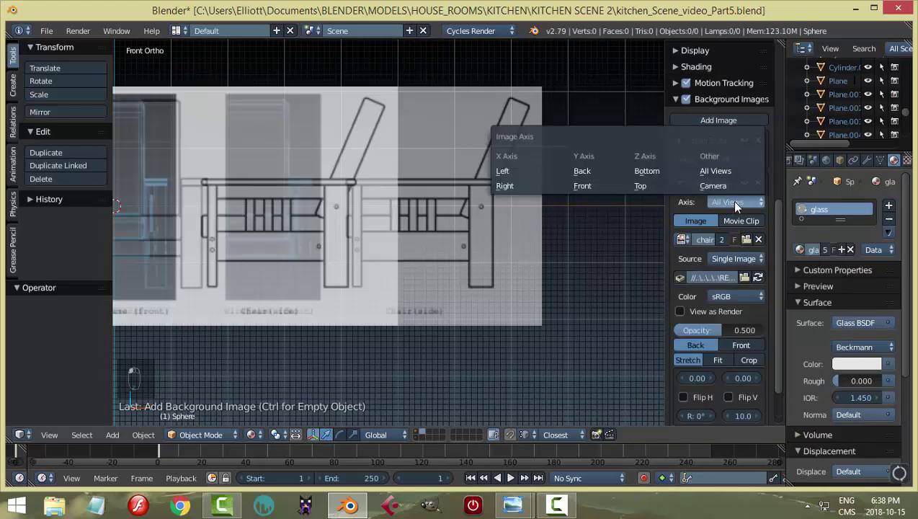
click(521, 188)
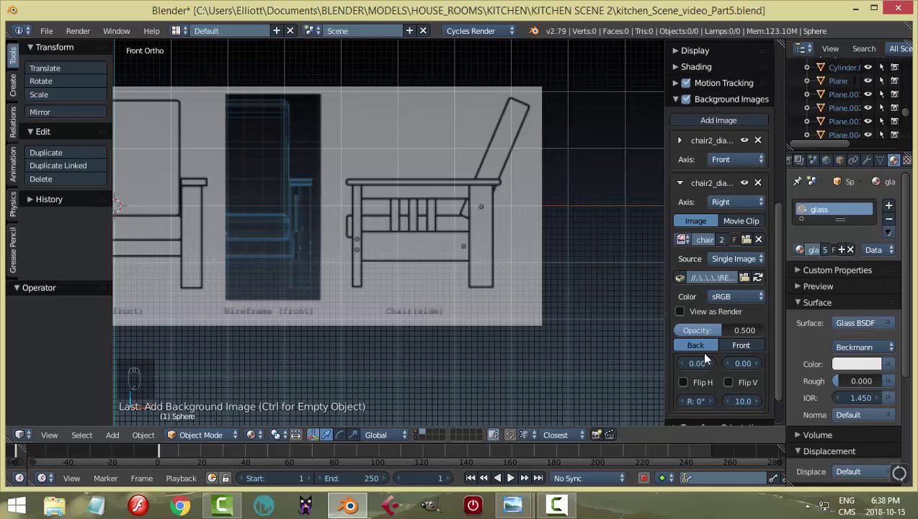
shift+middle_drag(386, 269, 499, 262)
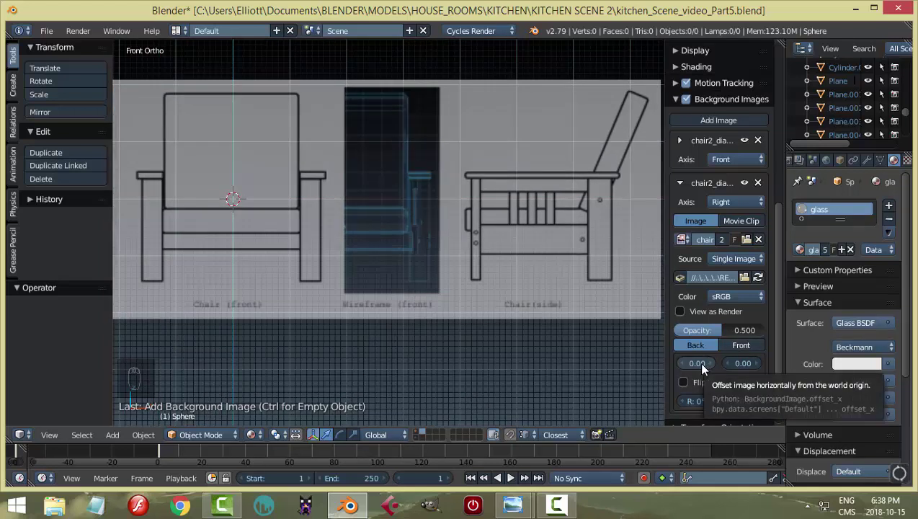
drag(697, 362, 677, 363)
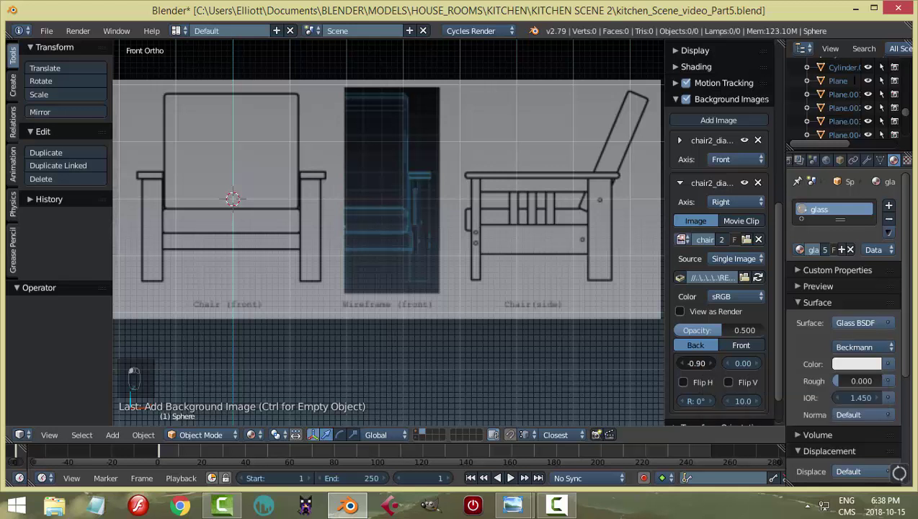
click(696, 361)
text(0)
key(Return)
In the right view, set the second background image's horizontal offset to -2.70 to centre the side chair drawing on the origin.
key(KP_3)
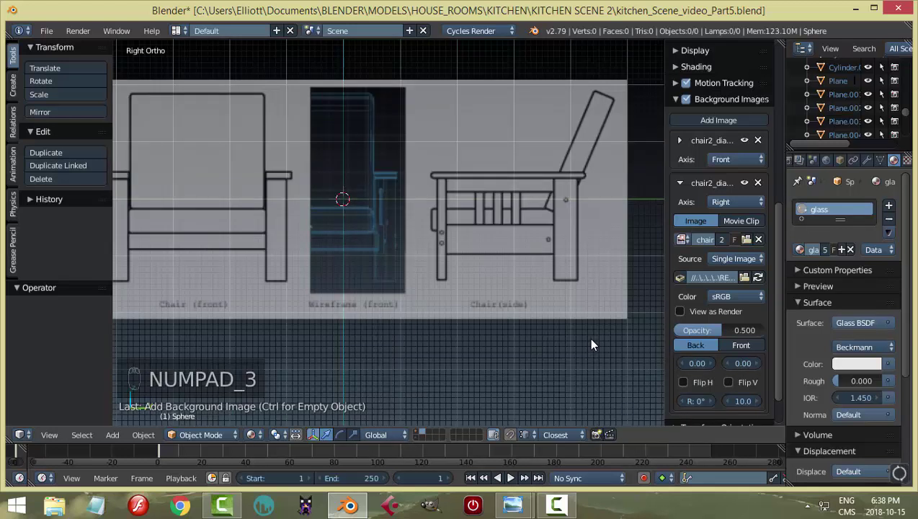
drag(692, 362, 641, 362)
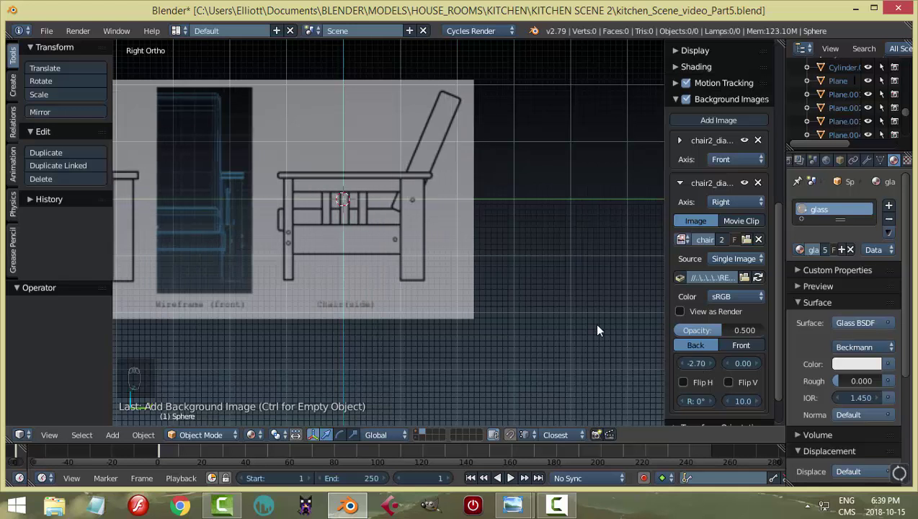
Switch to the front view, hide the view properties and examine the front chair drawing.
key(n)
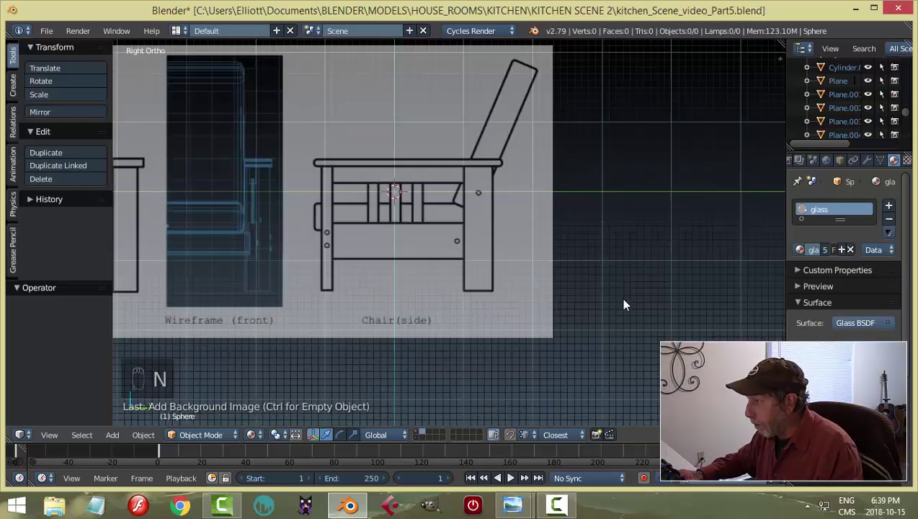
key(KP_1)
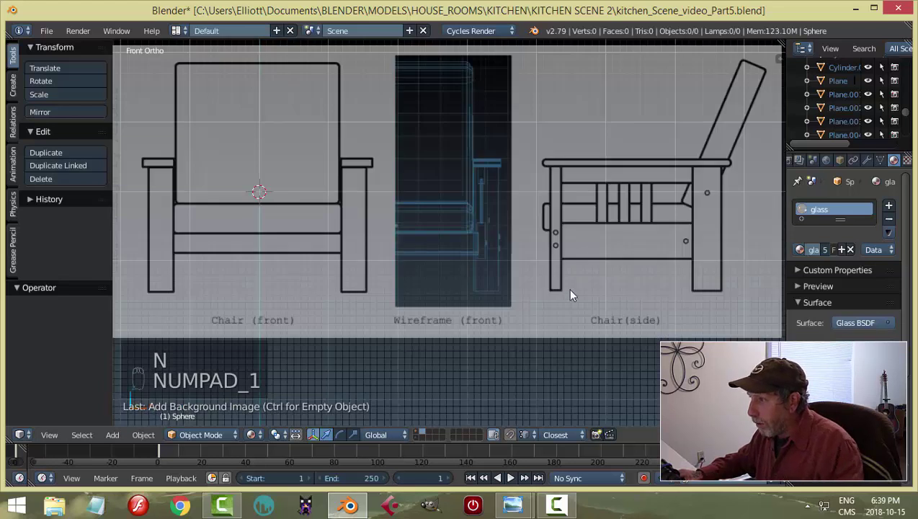
key(n)
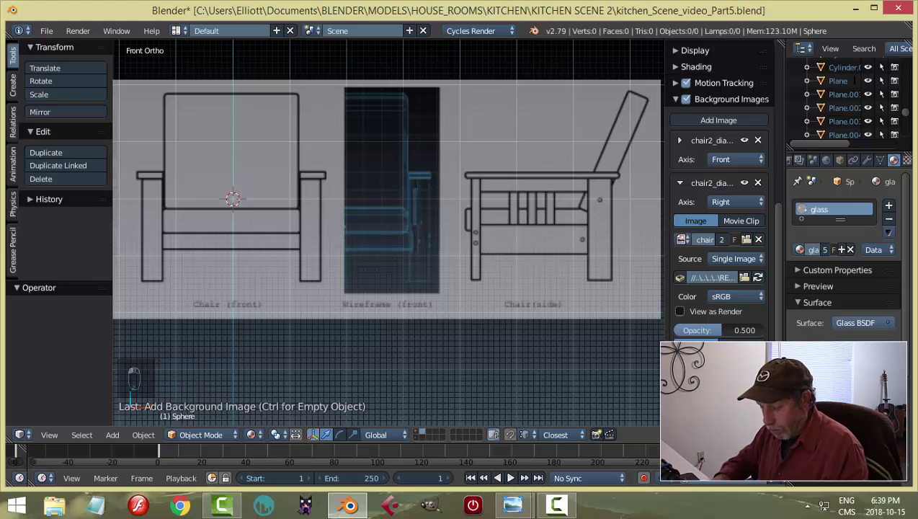
key(5)
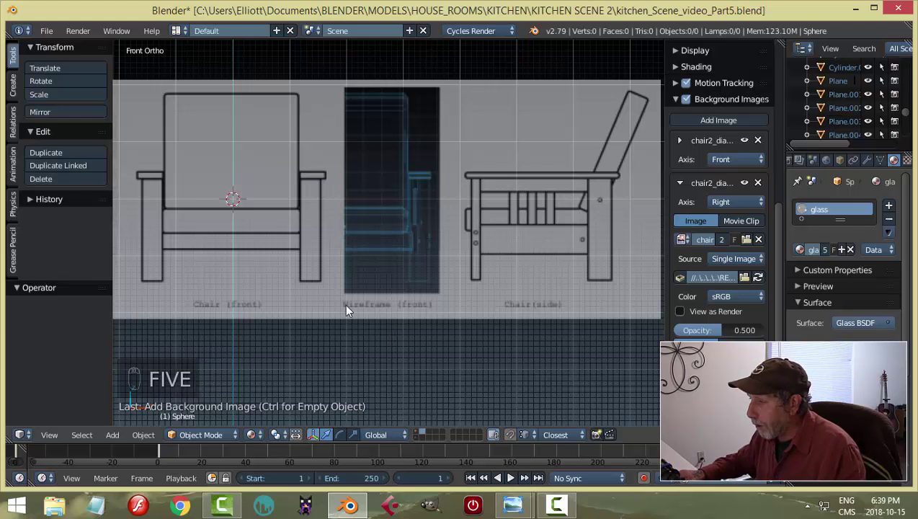
ctrl+scroll(375, 282, up, 1)
shift+middle_drag(382, 287, 417, 297)
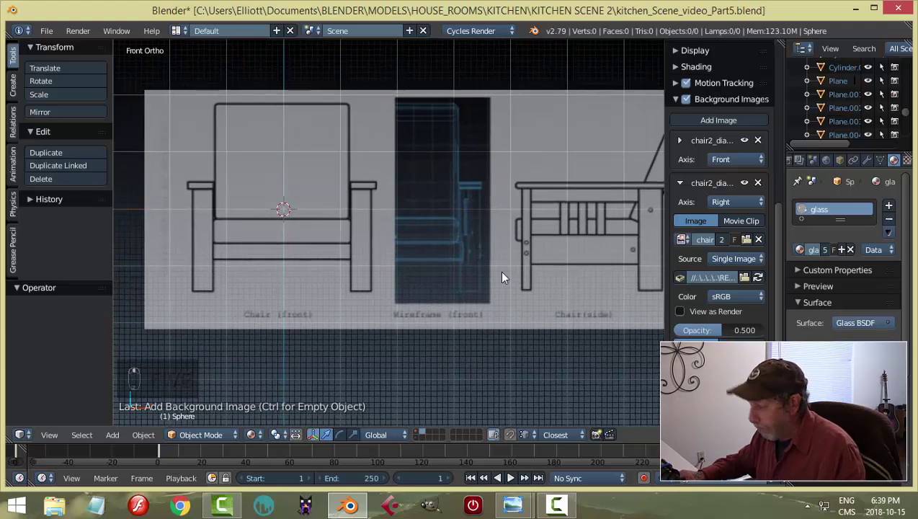
key(n)
ctrl+scroll(445, 268, up, 2)
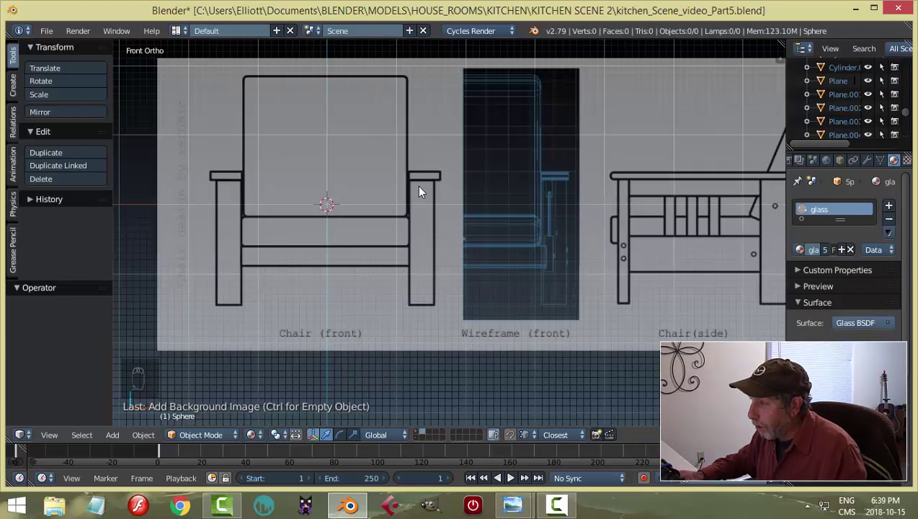
Add a plane at the origin, switch the viewport to solid shading and rotate the plane 90° about the X axis.
key(shift+a)
mouse_move(486, 242)
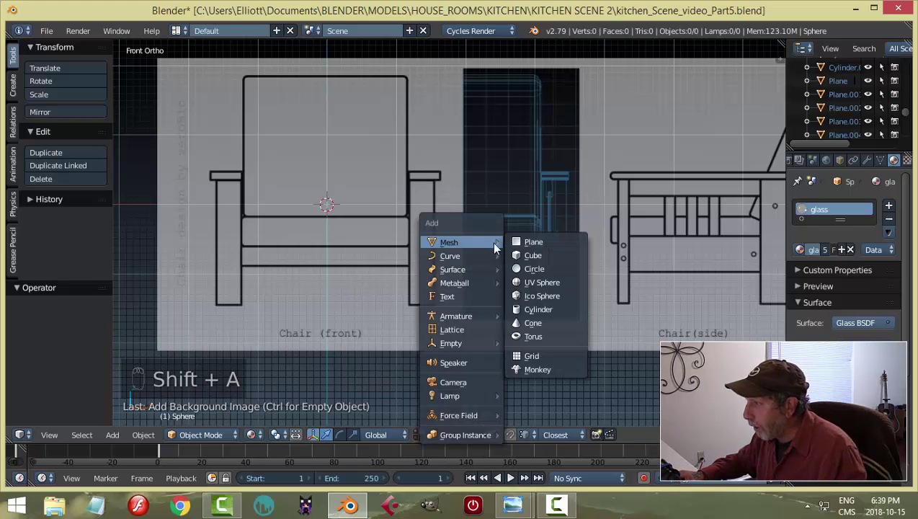
click(517, 247)
click(252, 434)
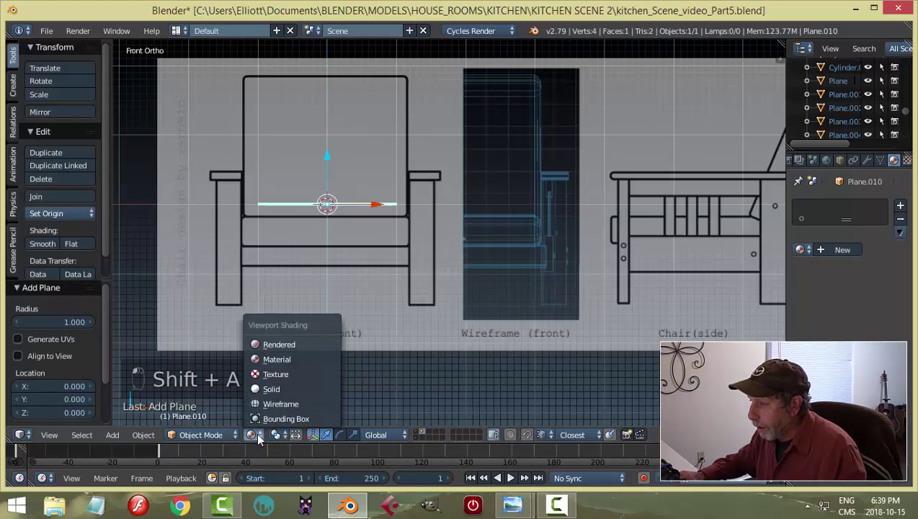
click(273, 390)
key(r)
key(x)
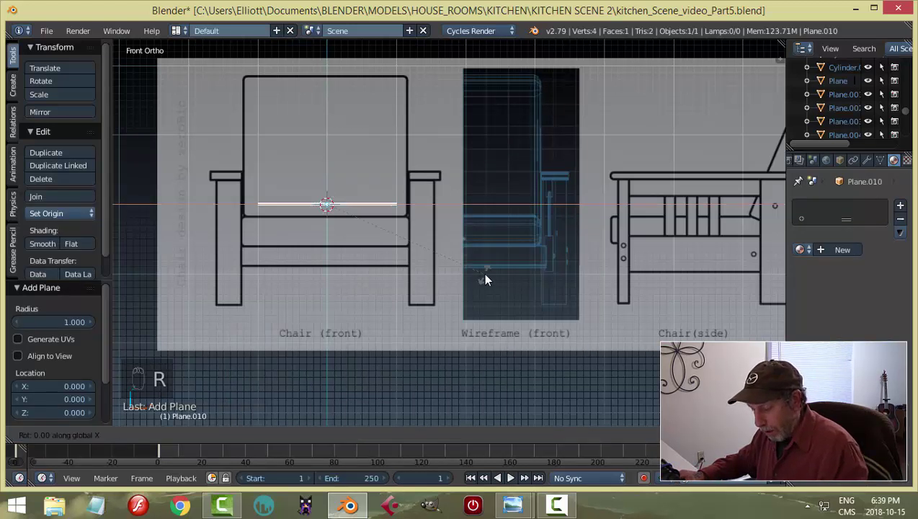
key(9)
key(0)
key(Return)
In edit mode with wireframe shading, move the plane about 1.335 along X onto the right-hand leg and scale it to about 0.228 along X.
key(Tab)
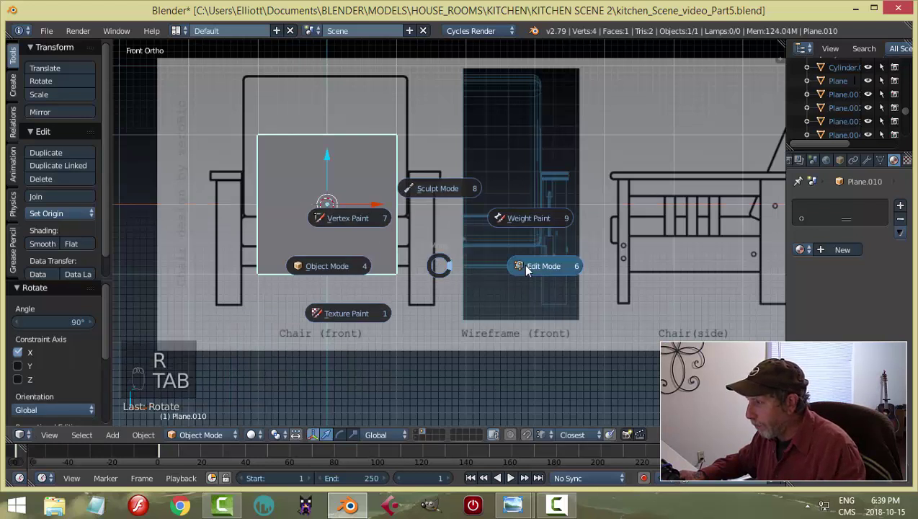
click(515, 256)
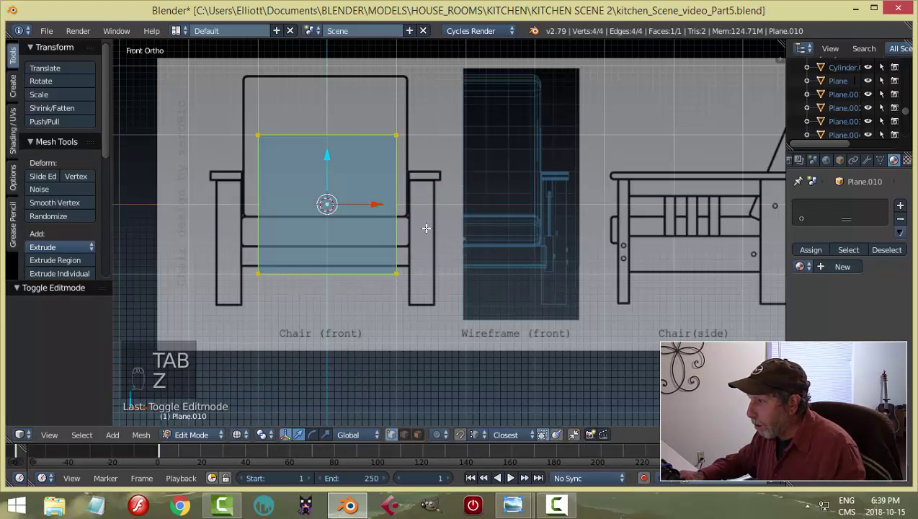
drag(374, 205, 468, 219)
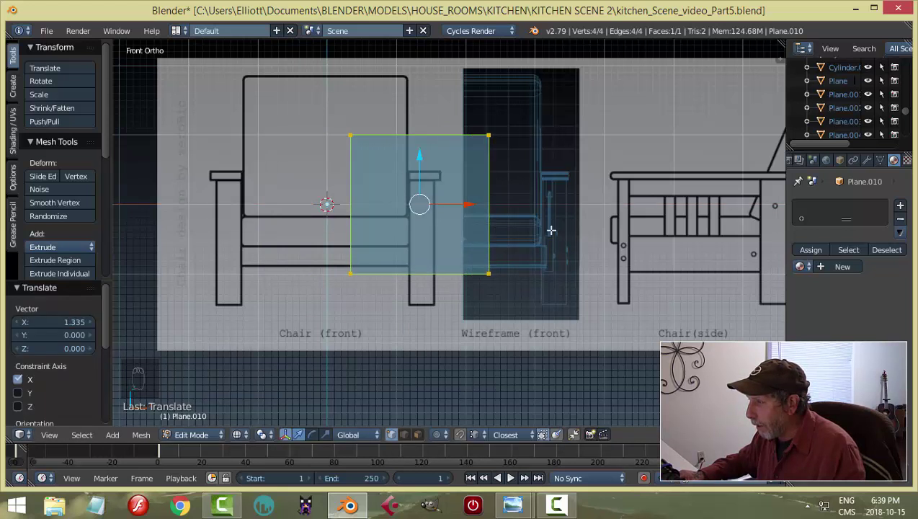
key(s)
key(x)
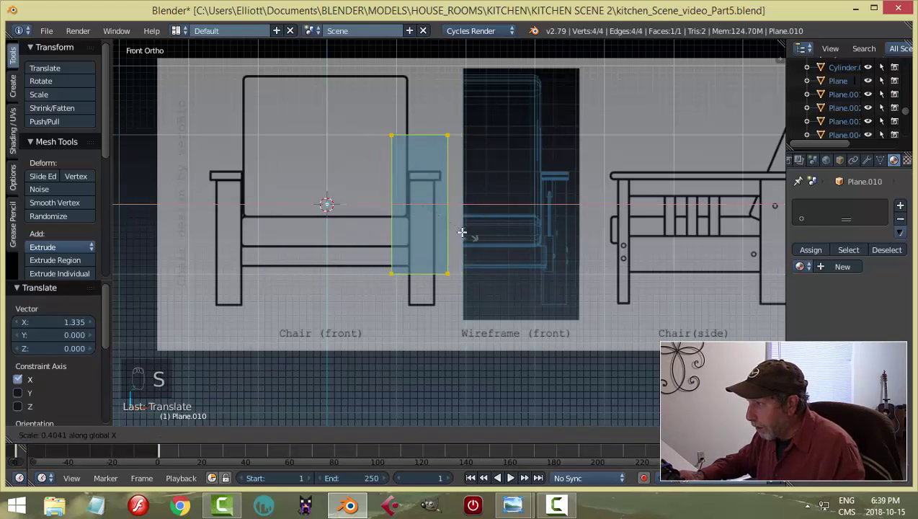
click(442, 231)
Move the plane about 0.457 down along Z so its lower edge meets the bottom of the drawn leg.
scroll(482, 248, up, 4)
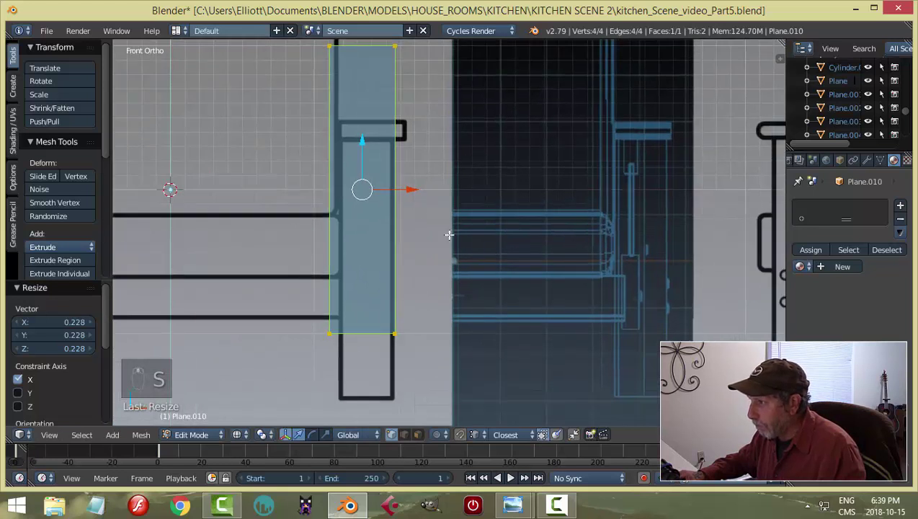
scroll(394, 198, down, 1)
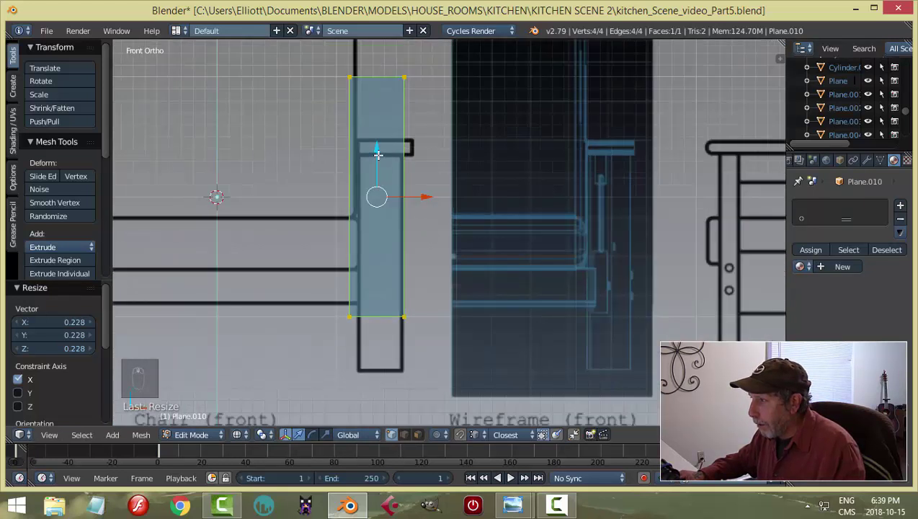
key(g)
key(z)
click(385, 207)
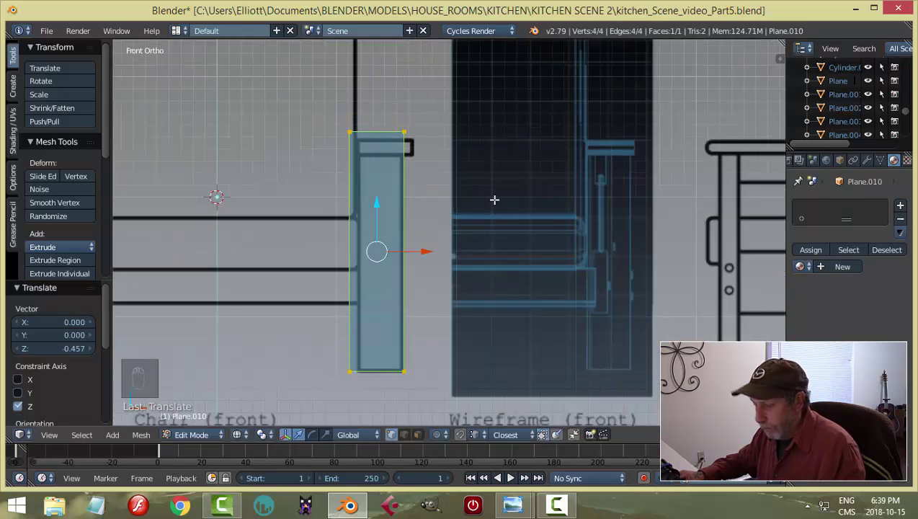
Lower the plane's top edge about 0.2 along Z to the underside of the drawn armrest.
key(a)
key(b)
drag(284, 106, 434, 147)
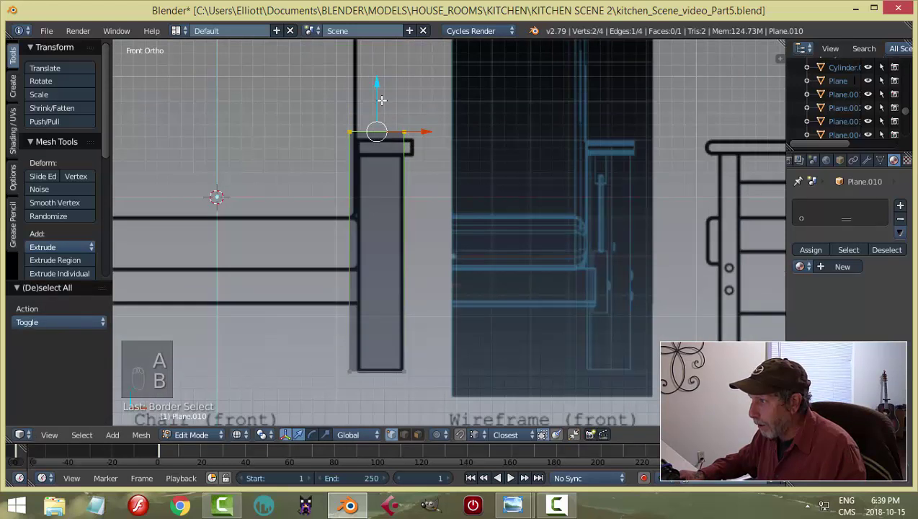
key(g)
key(z)
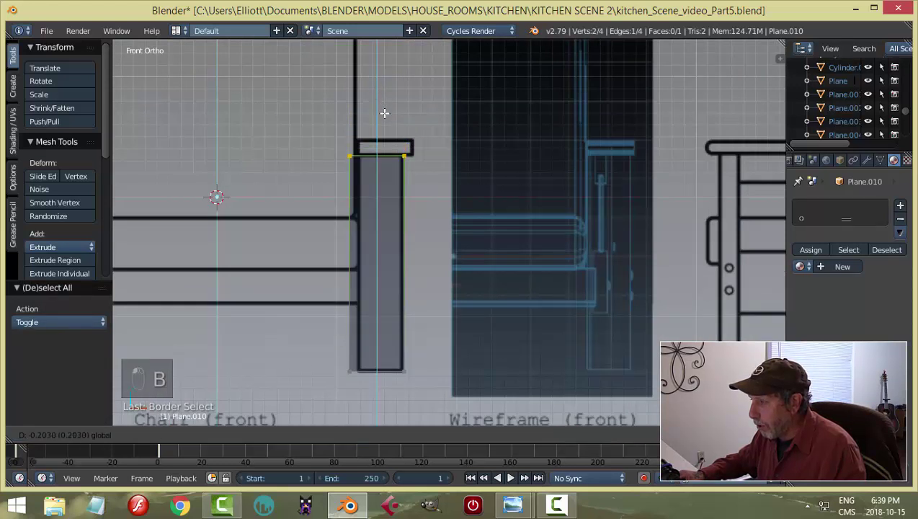
click(385, 113)
Move the plane's inner vertical edge about 0.079 along X to match the inner side of the drawn leg.
key(a)
key(b)
drag(335, 123, 382, 379)
drag(396, 263, 405, 263)
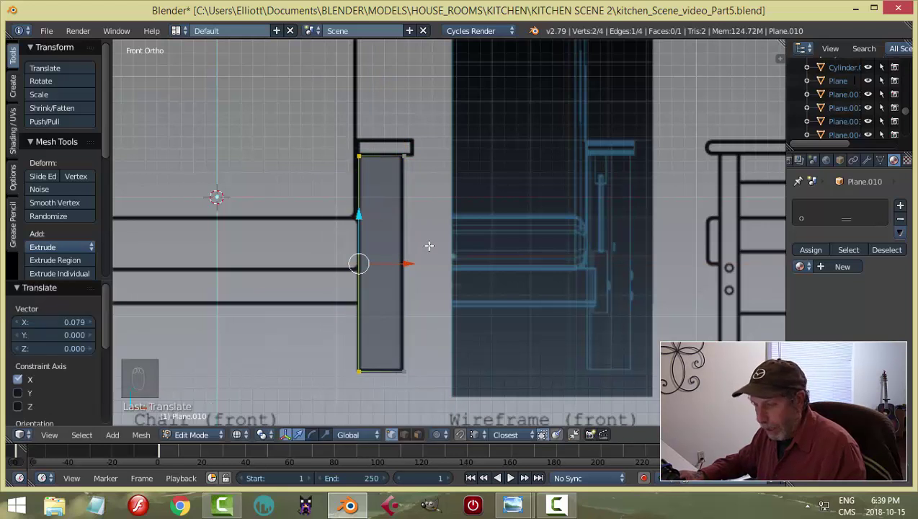
key(a)
In the right view, move the whole plane about -0.89 along Y to the front edge of the drawn front leg.
scroll(431, 247, up, 1)
scroll(433, 249, down, 2)
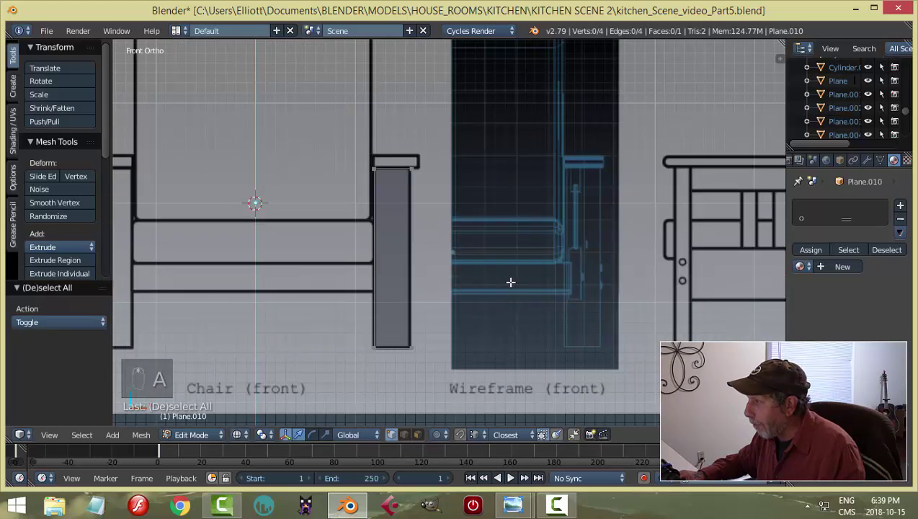
scroll(497, 281, down, 3)
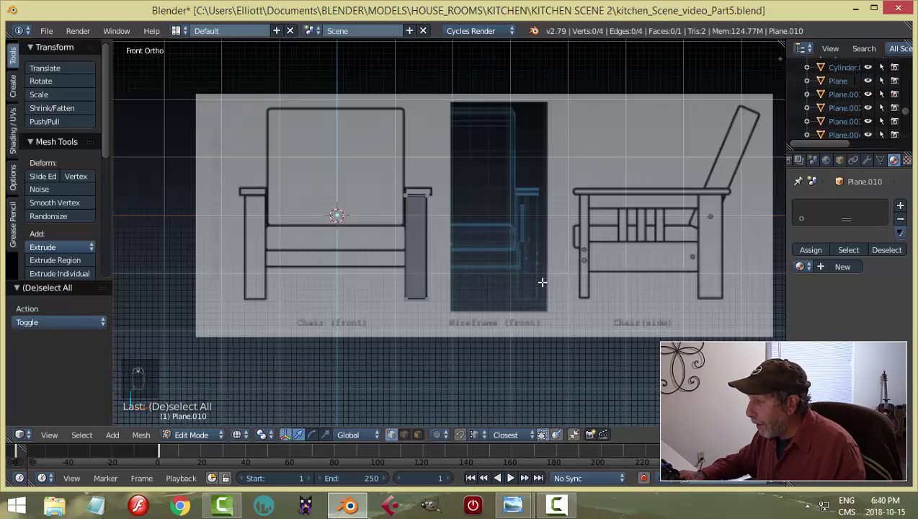
key(a)
key(KP_3)
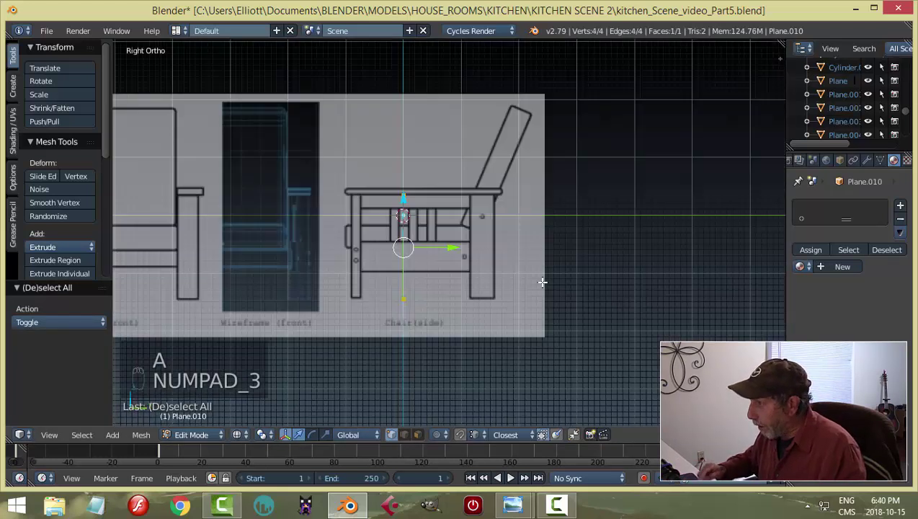
scroll(542, 282, up, 2)
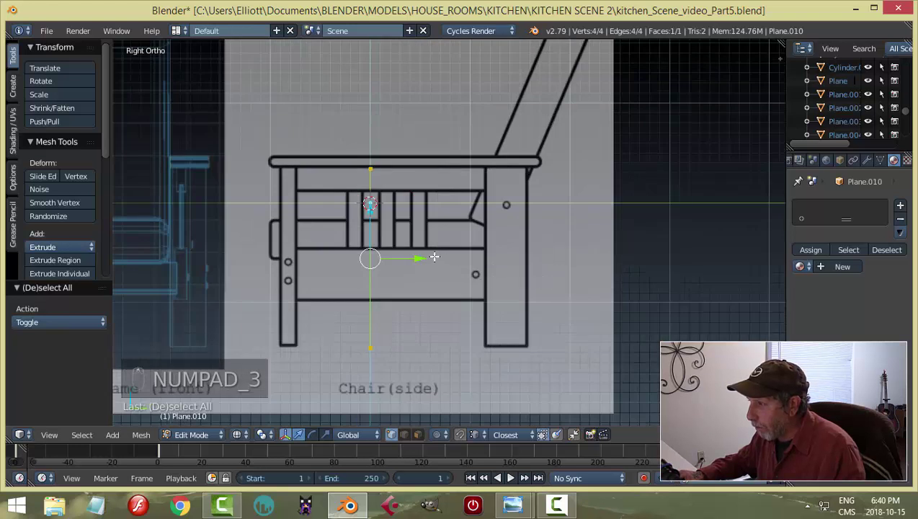
key(g)
key(y)
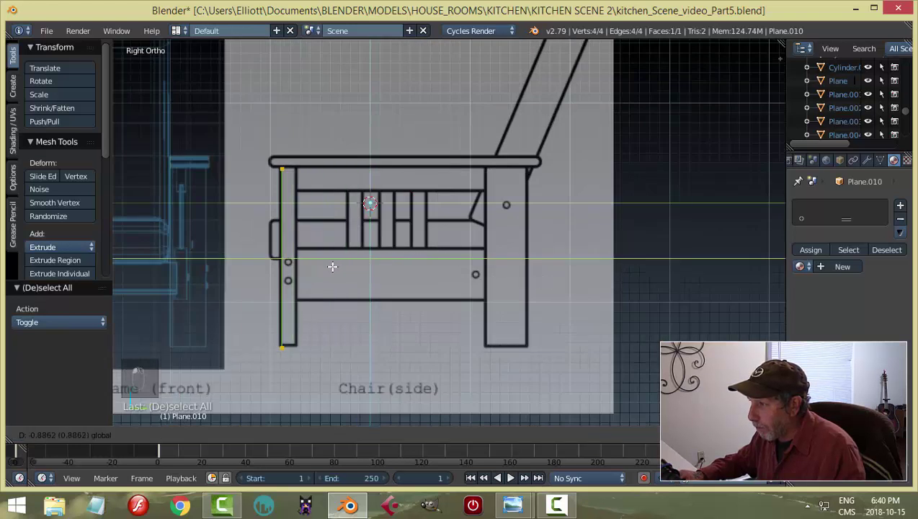
click(330, 264)
Extrude the plane about 0.18 along Y to the thickness of the front leg in the side drawing.
key(e)
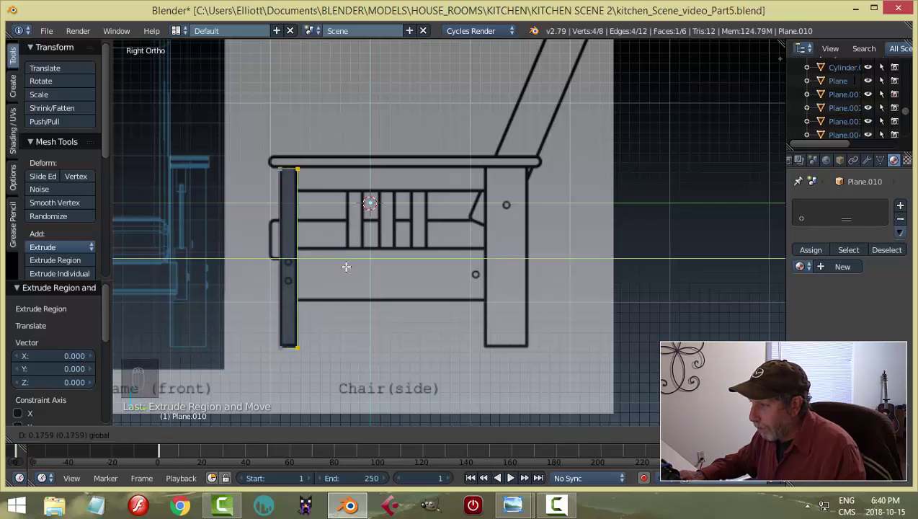
click(345, 267)
key(a)
scroll(346, 267, down, 3)
middle_drag(432, 267, 493, 256)
Return to the front view and object mode, and set the leg's origin to its geometry.
key(KP_1)
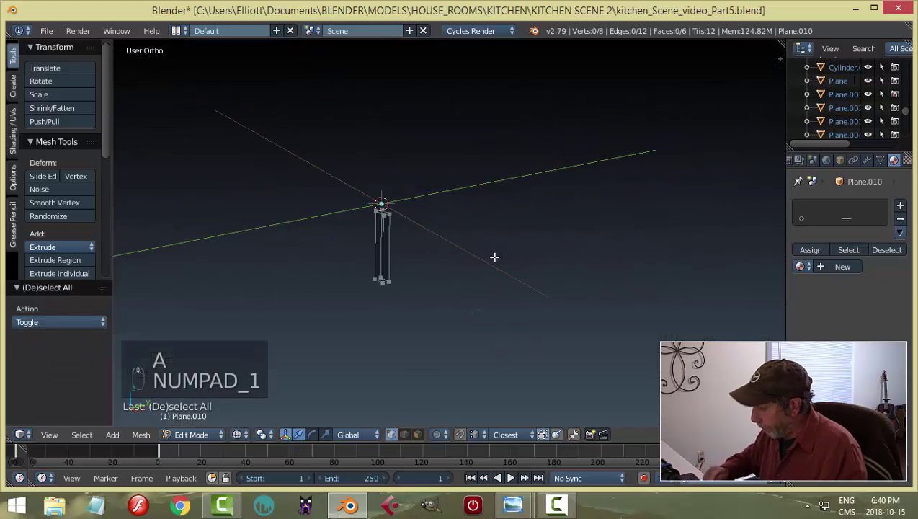
scroll(495, 256, up, 2)
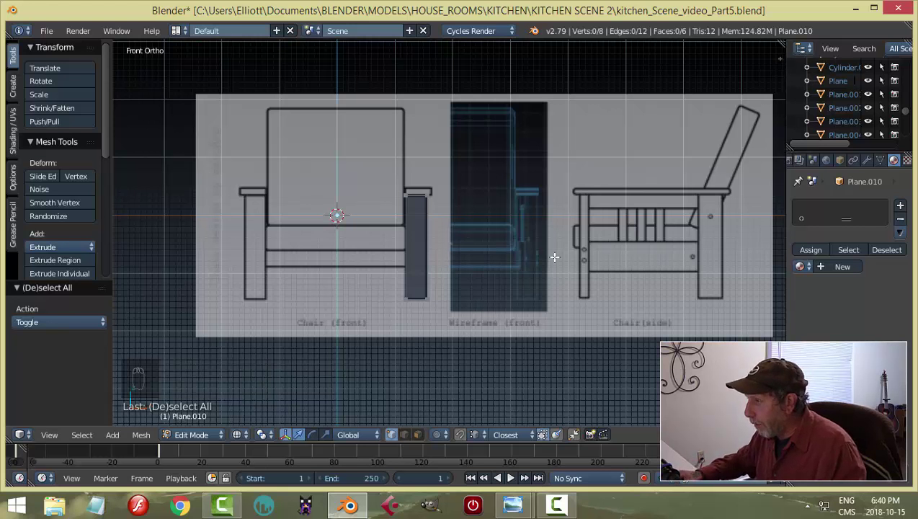
key(Tab)
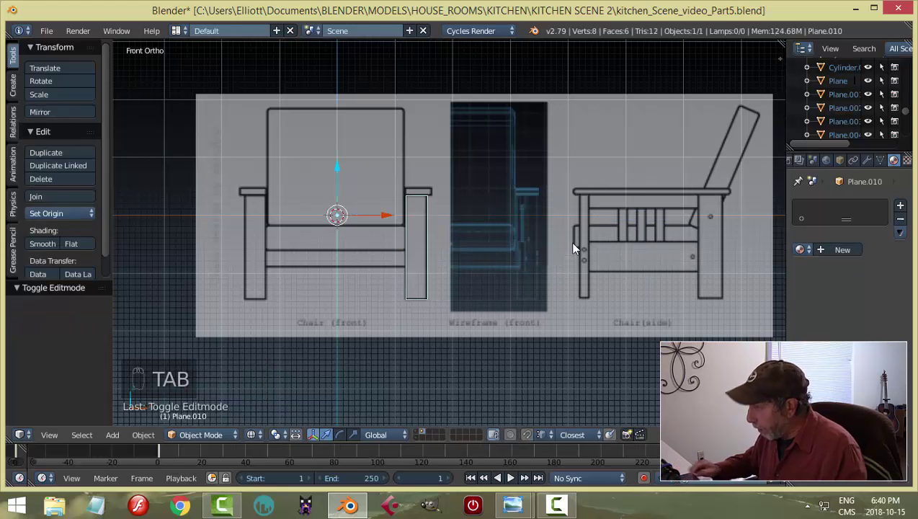
click(64, 214)
click(80, 241)
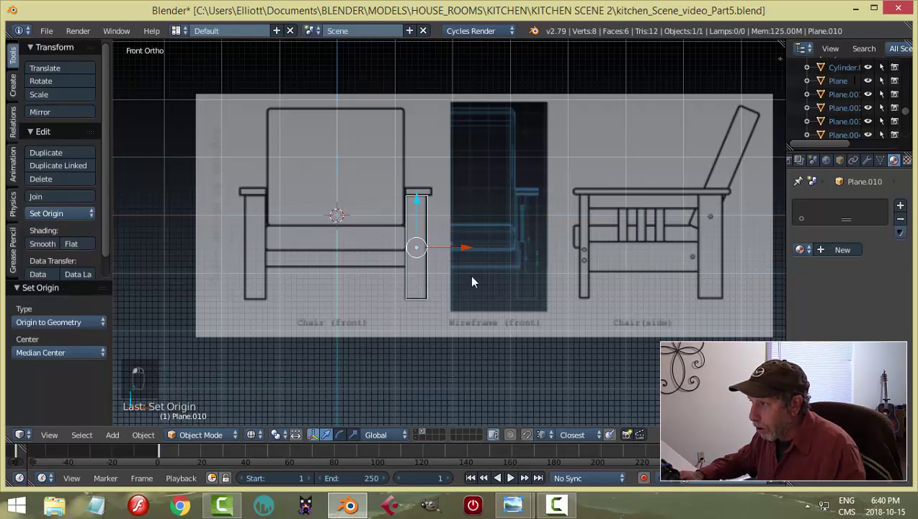
In the right view, duplicate the front leg and move the copy about 2.05 along Y onto the drawn rear leg.
key(KP_3)
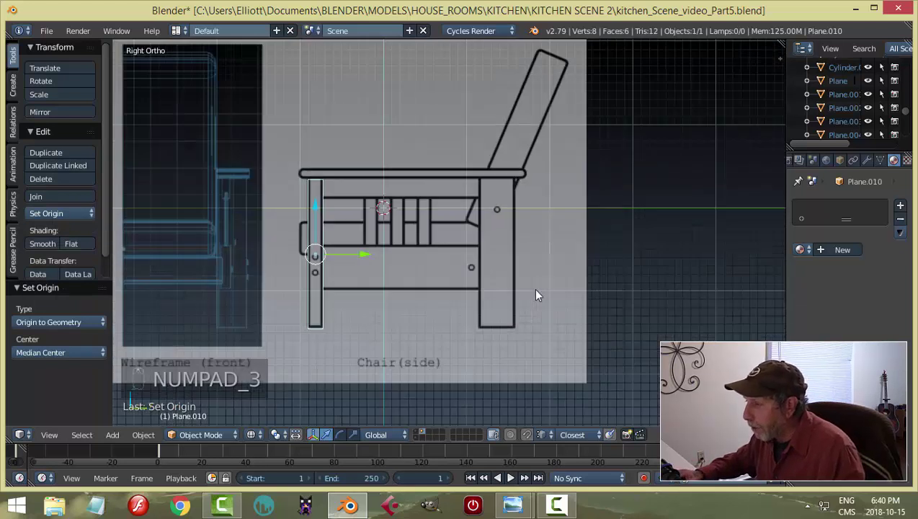
scroll(464, 270, up, 1)
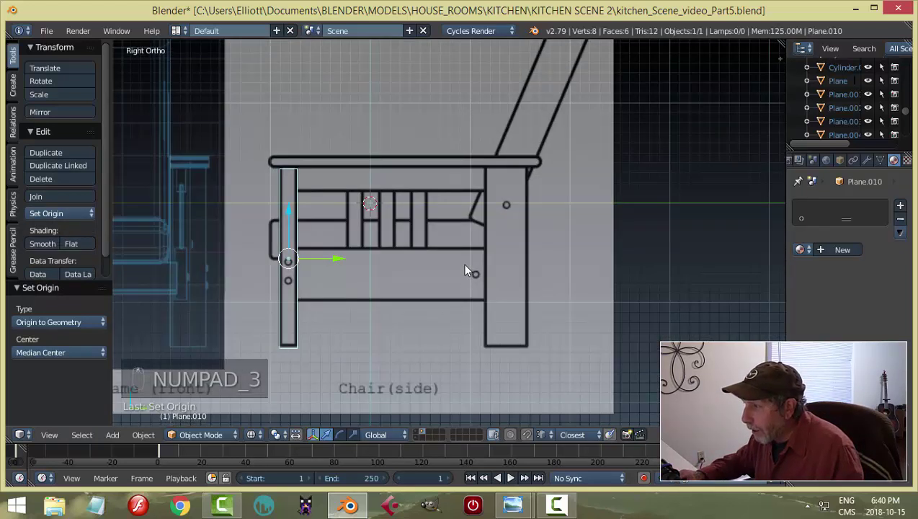
key(shift+d)
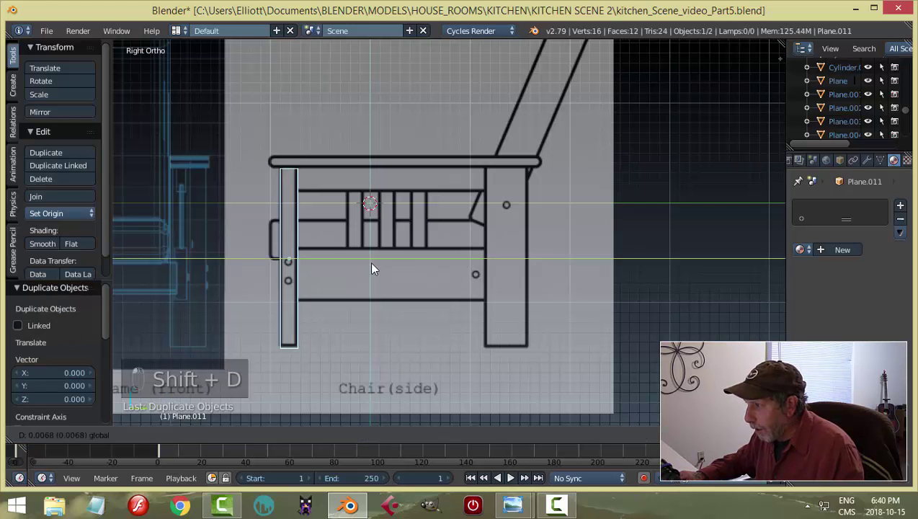
click(542, 288)
In edit mode, move the rear leg's back-edge vertices about 0.25 along Y to match the drawn rear leg's depth.
key(Tab)
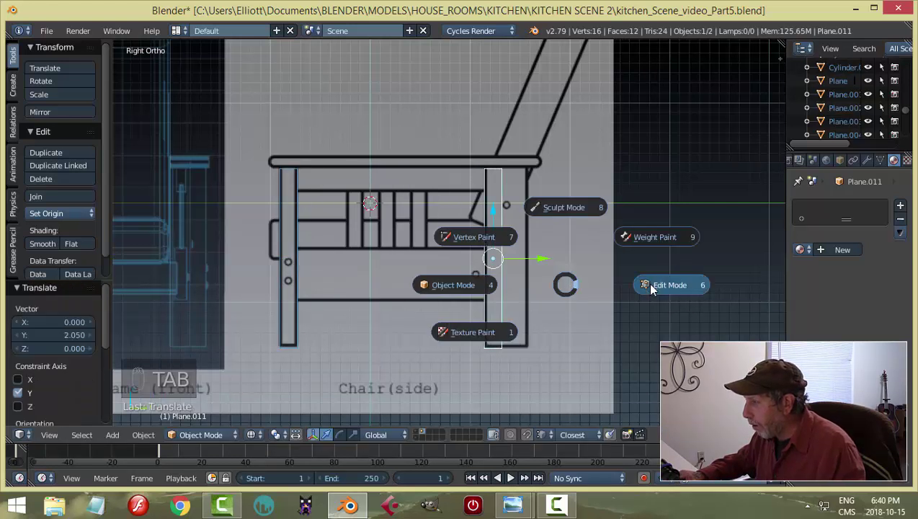
key(b)
key(b)
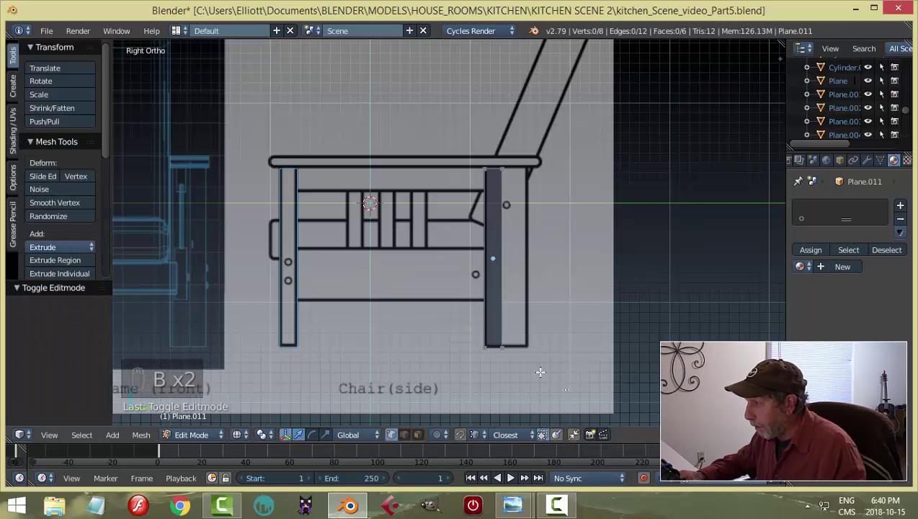
drag(540, 371, 499, 138)
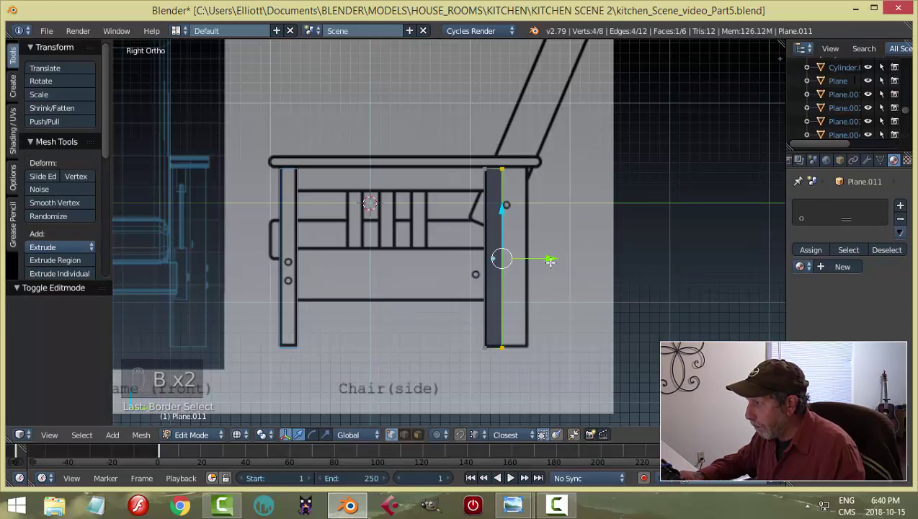
drag(551, 262, 581, 273)
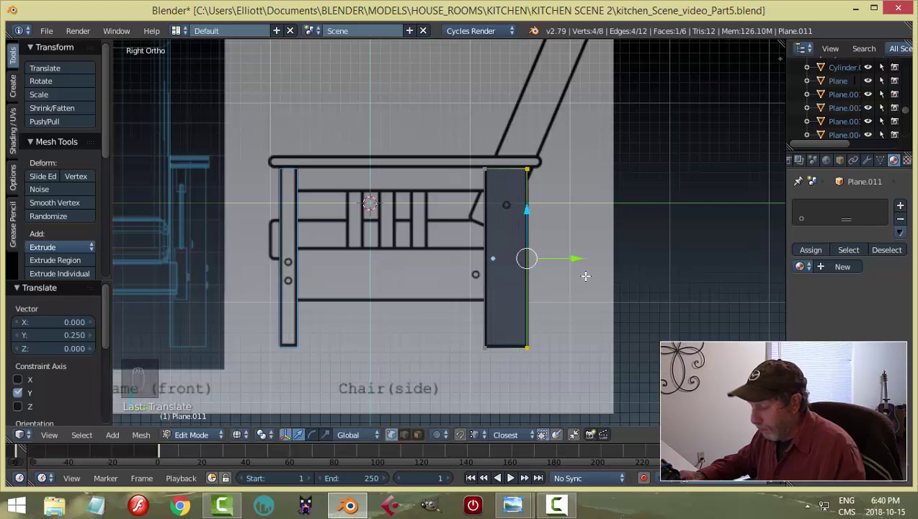
key(a)
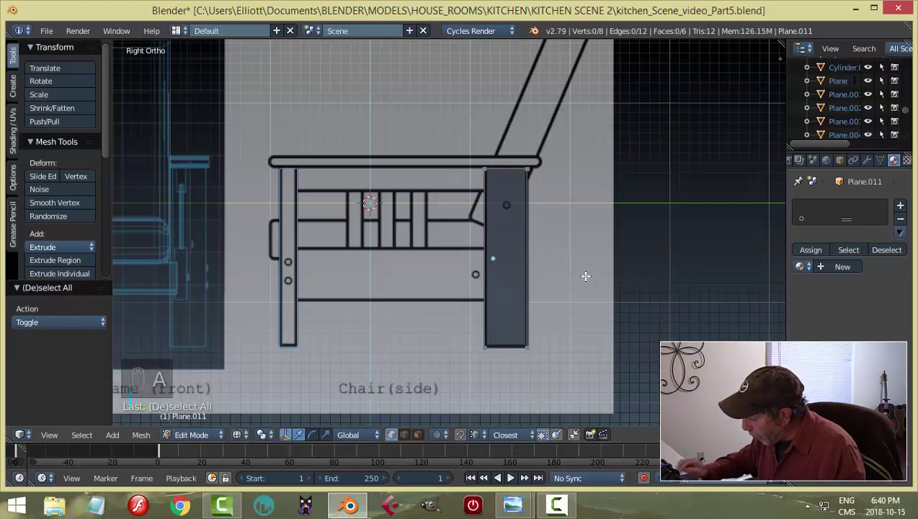
Show the model in solid shading, recalculate all normals of the rear leg, and return to object mode.
key(KP_1)
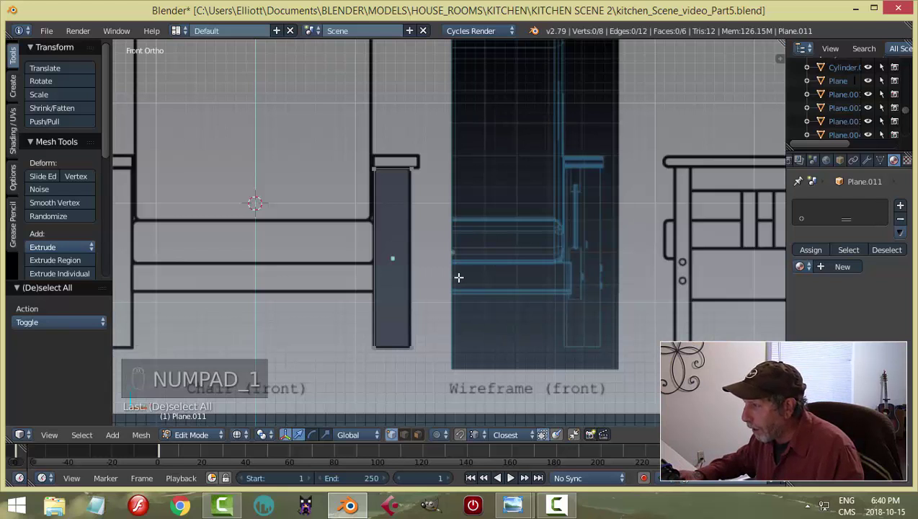
scroll(456, 274, down, 4)
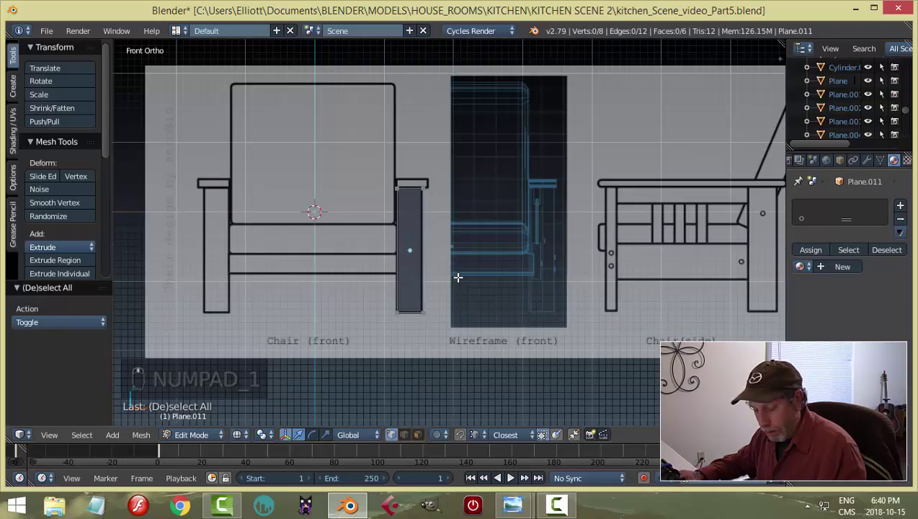
key(z)
click(463, 360)
middle_drag(539, 254, 448, 265)
key(a)
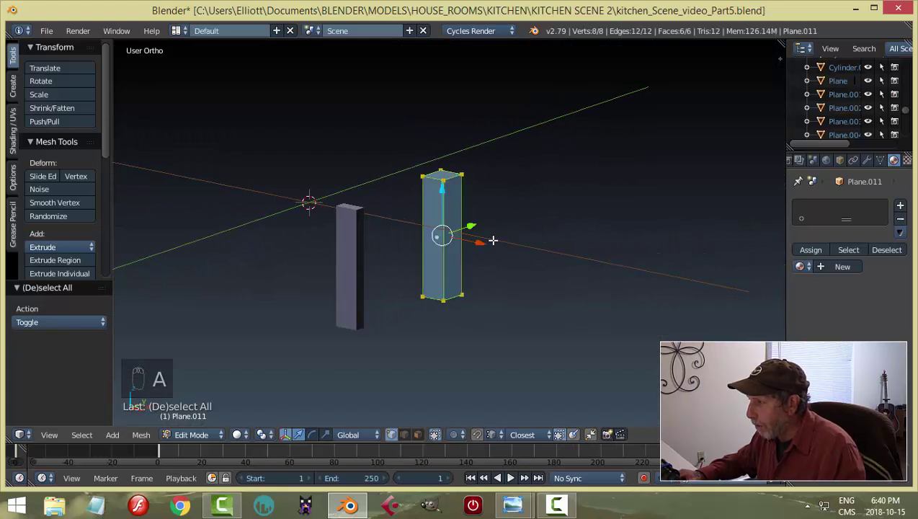
key(ctrl+n)
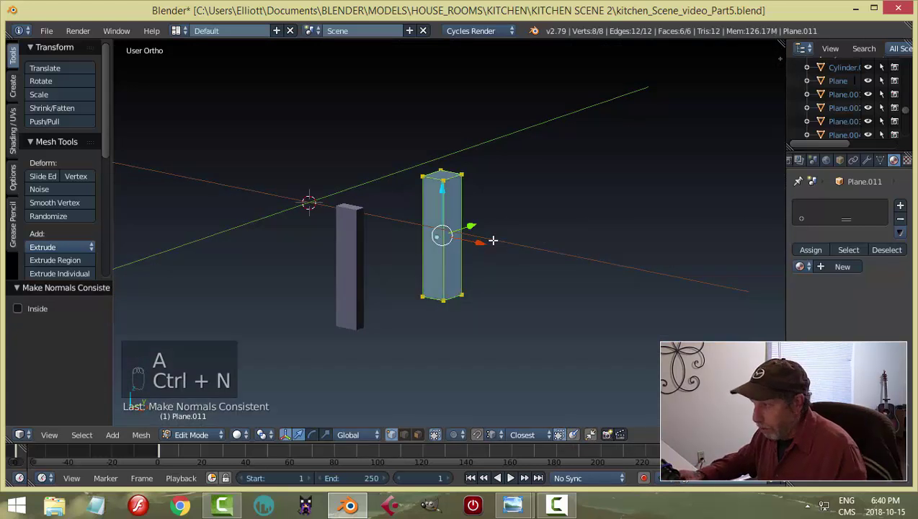
key(a)
key(Tab)
click(420, 242)
Recalculate all normals of the front leg in edit mode and return to object mode.
right_click(358, 238)
key(Tab)
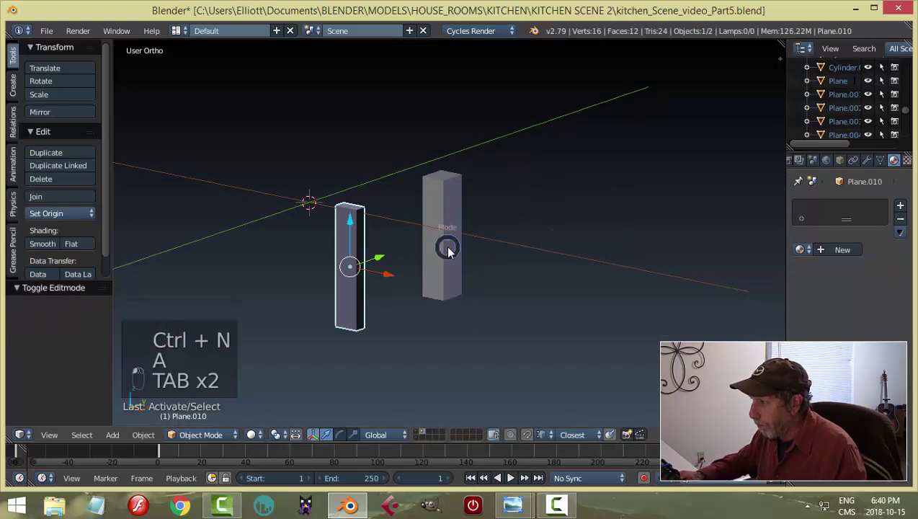
click(542, 252)
key(a)
key(a)
key(a)
key(ctrl+n)
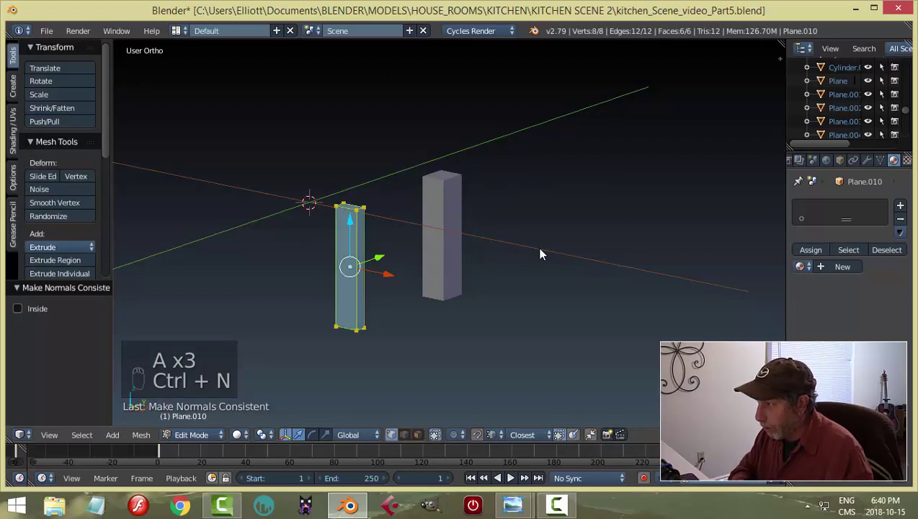
key(a)
key(Tab)
click(466, 248)
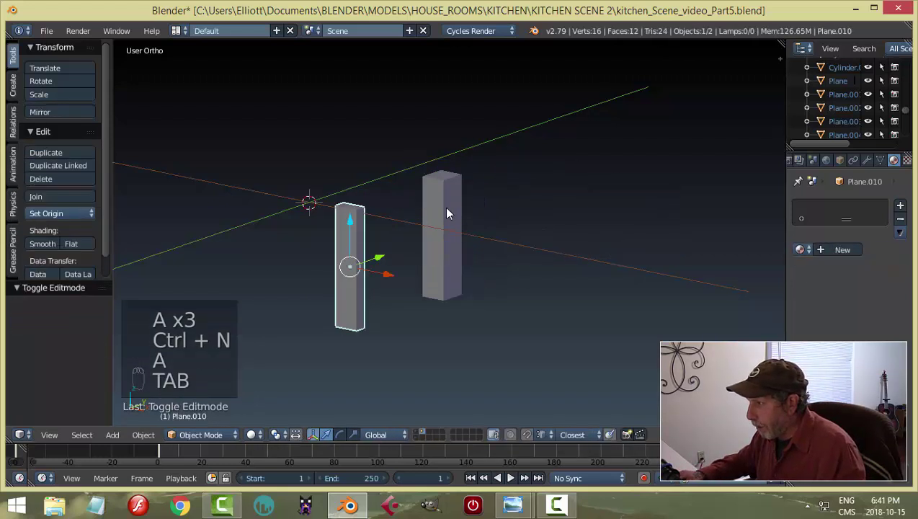
In the front view, thin the rear leg by moving its outer side face about -0.14 along X.
right_click(458, 253)
middle_drag(465, 259, 533, 243)
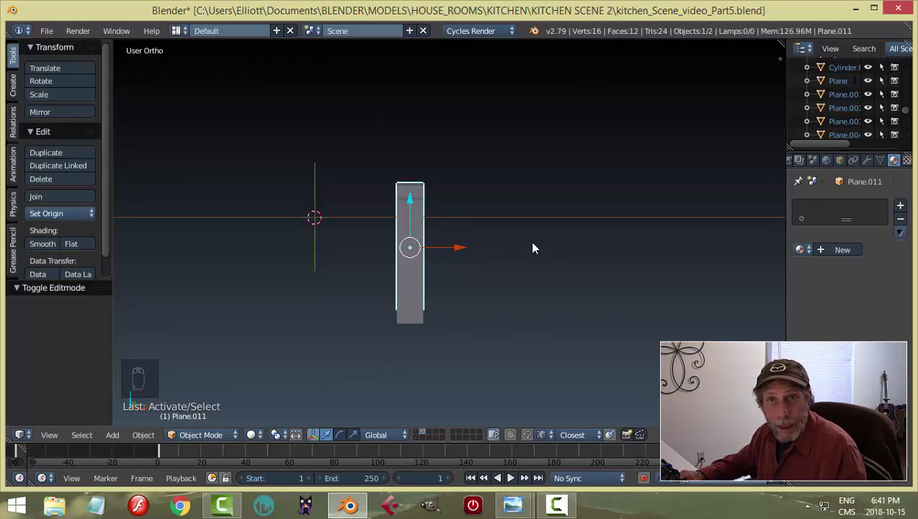
key(KP_1)
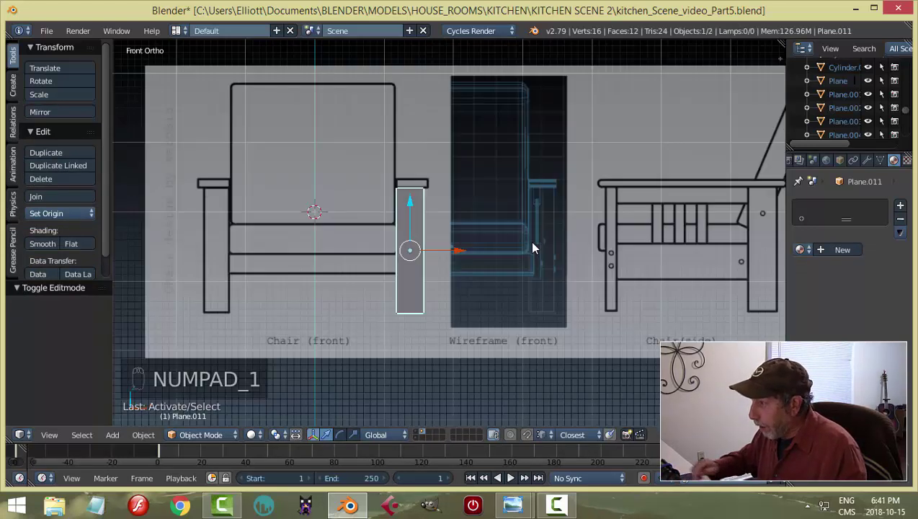
middle_drag(521, 244, 500, 255)
key(KP_1)
key(Tab)
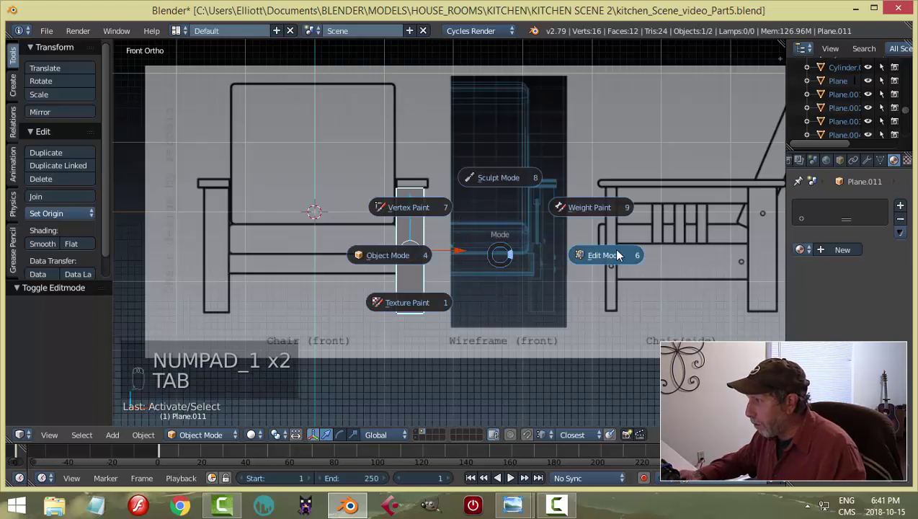
key(z)
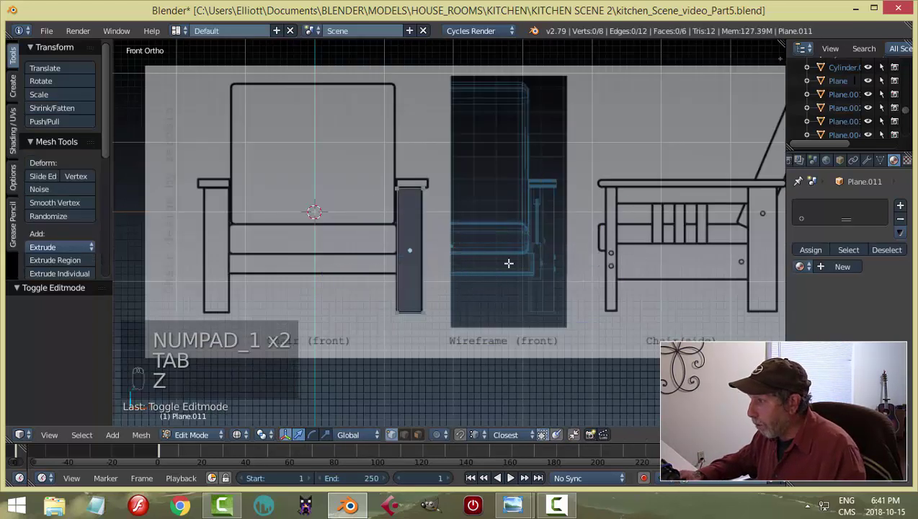
key(b)
drag(457, 181, 414, 317)
middle_drag(413, 317, 496, 210)
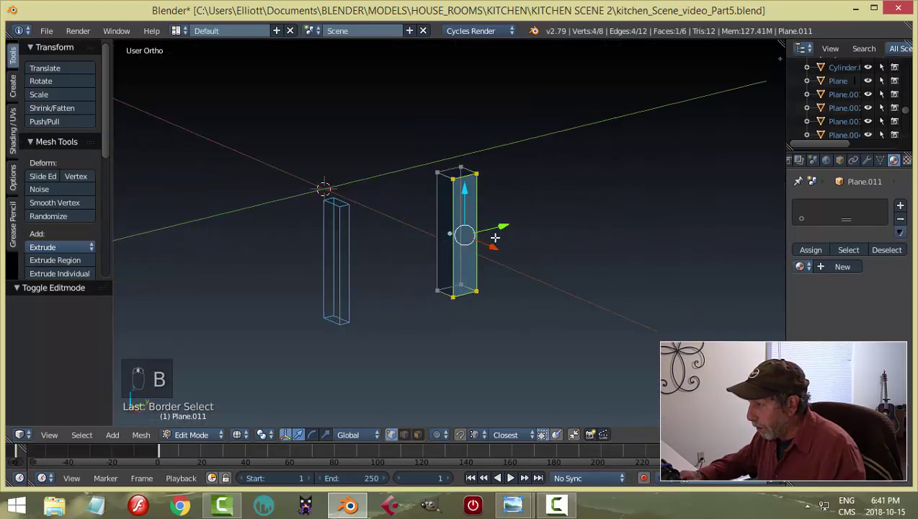
key(KP_1)
scroll(495, 237, up, 4)
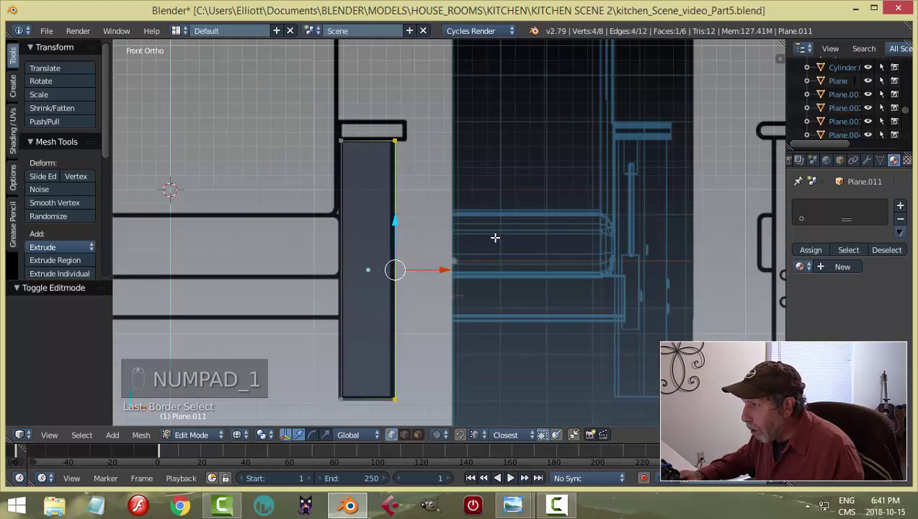
drag(444, 271, 420, 270)
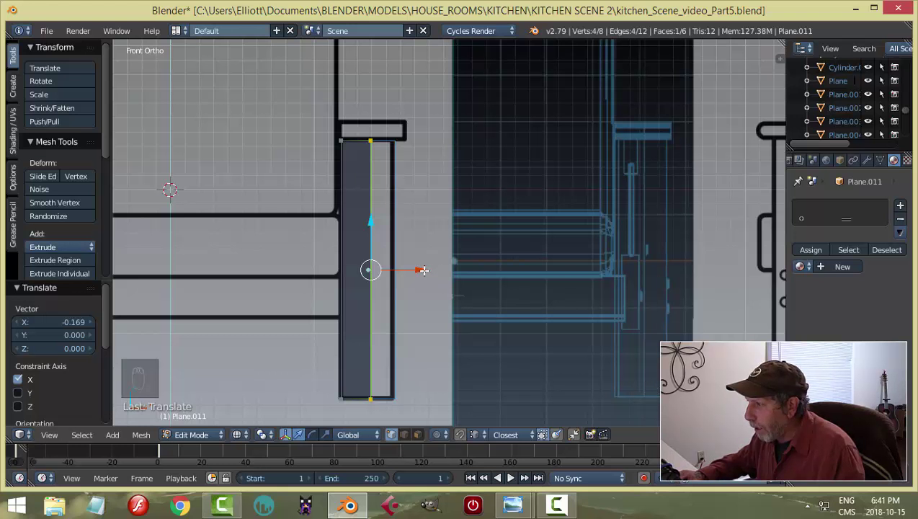
drag(424, 270, 428, 271)
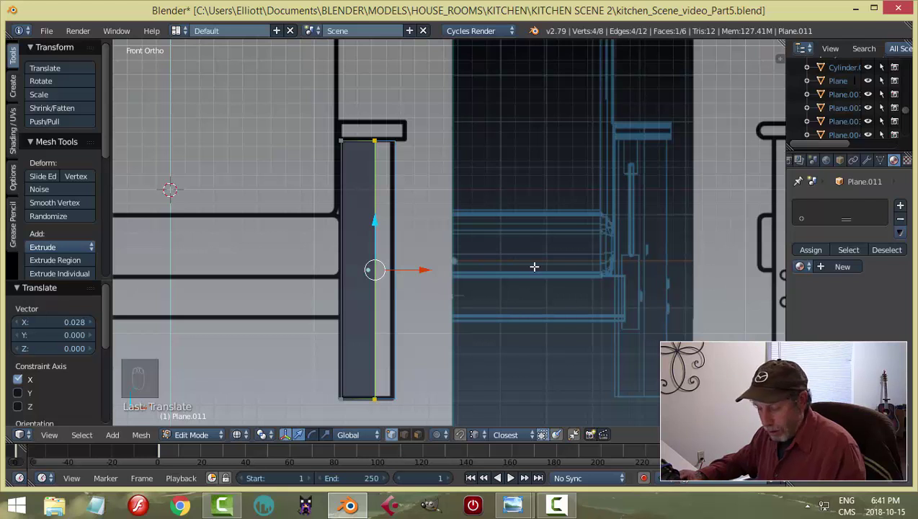
Return to solid shading and object mode, and set the rear leg's origin to its geometry in the right view.
key(a)
middle_drag(563, 256, 413, 278)
key(z)
click(441, 327)
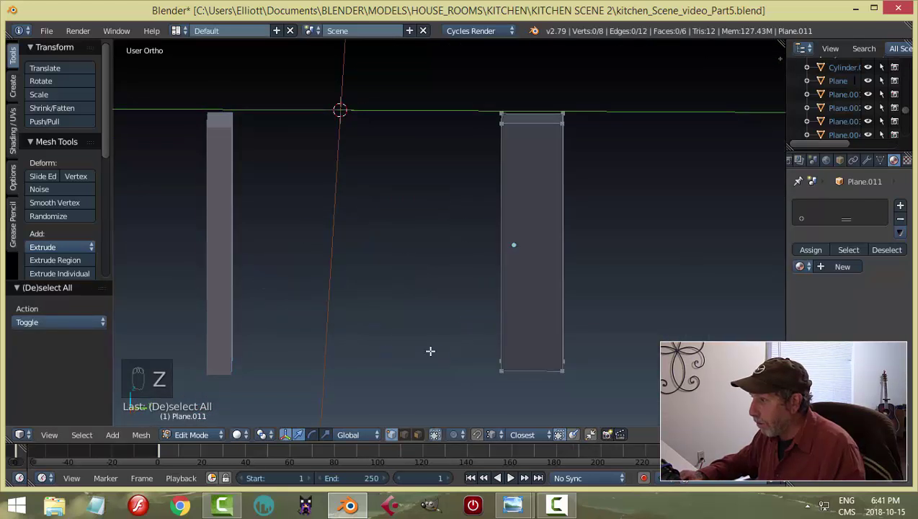
middle_drag(430, 349, 576, 293)
key(Tab)
click(489, 296)
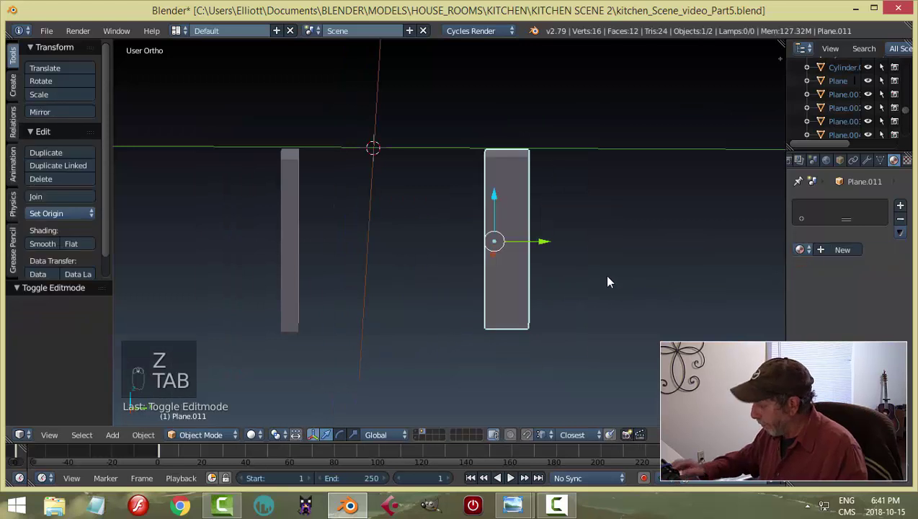
key(KP_3)
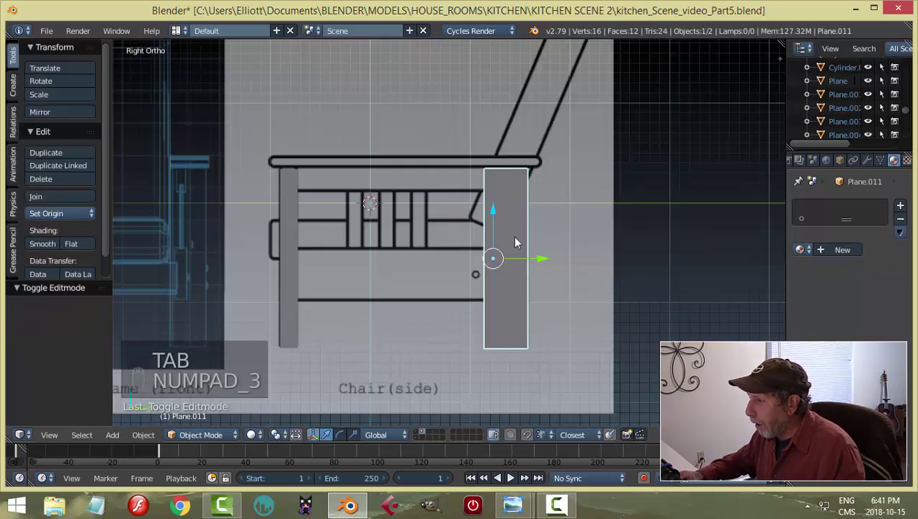
click(58, 213)
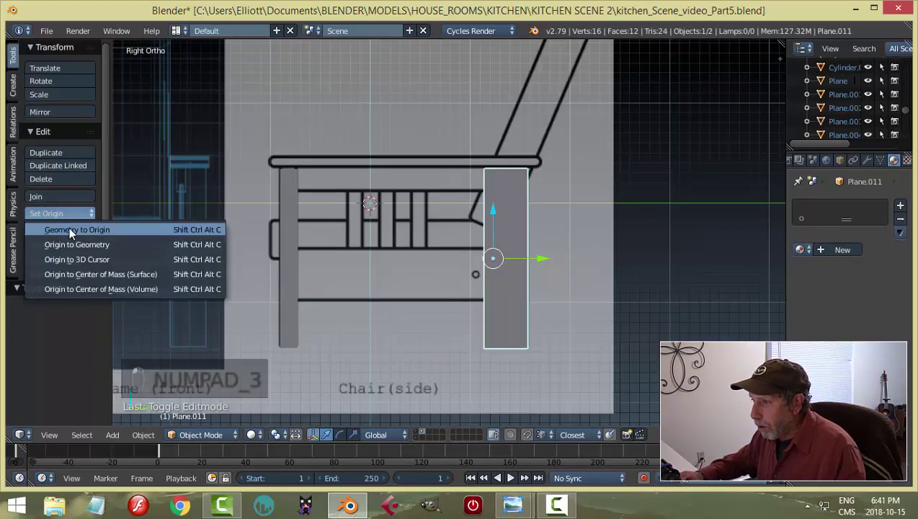
click(73, 240)
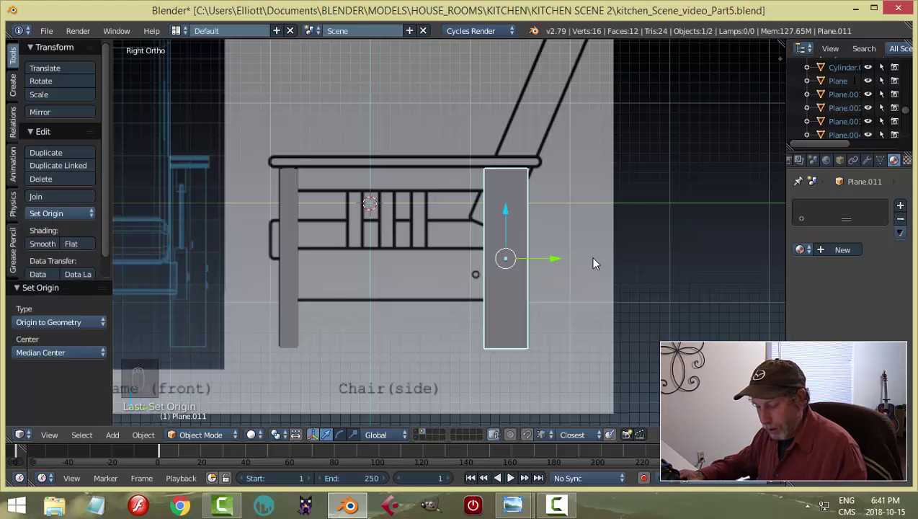
Duplicate the rear leg in place and rotate the copy 90° about X into a horizontal rail.
key(shift+d)
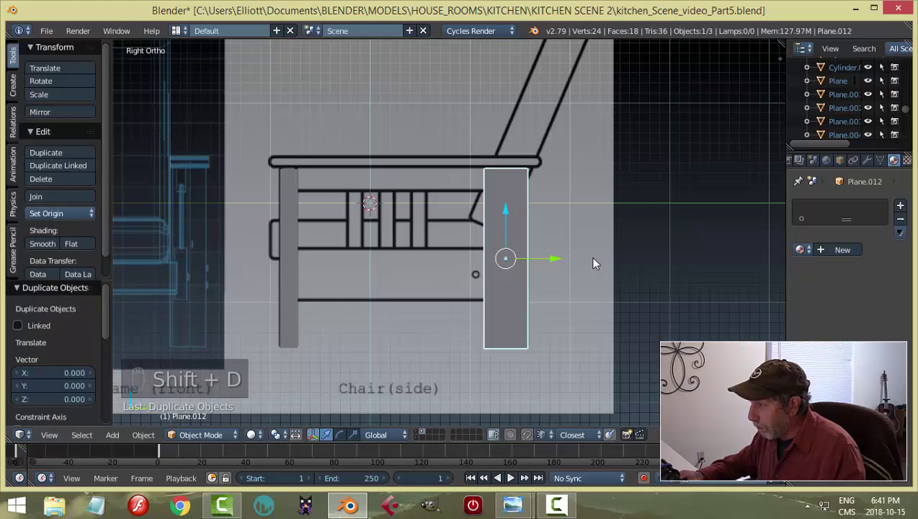
text(r90)
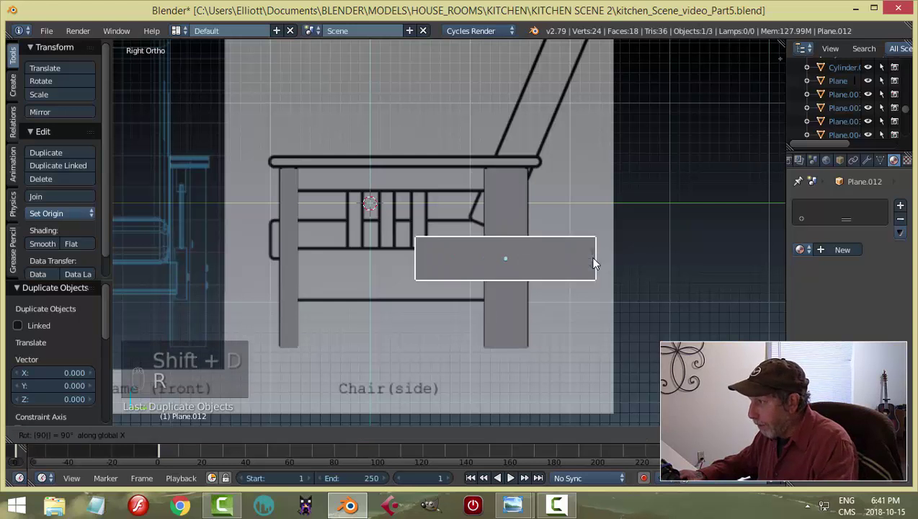
key(Return)
Move the rail between the legs, about -1.2 along Y and 0.68 up along Z, to sit just under the drawn armrest.
drag(544, 263, 435, 251)
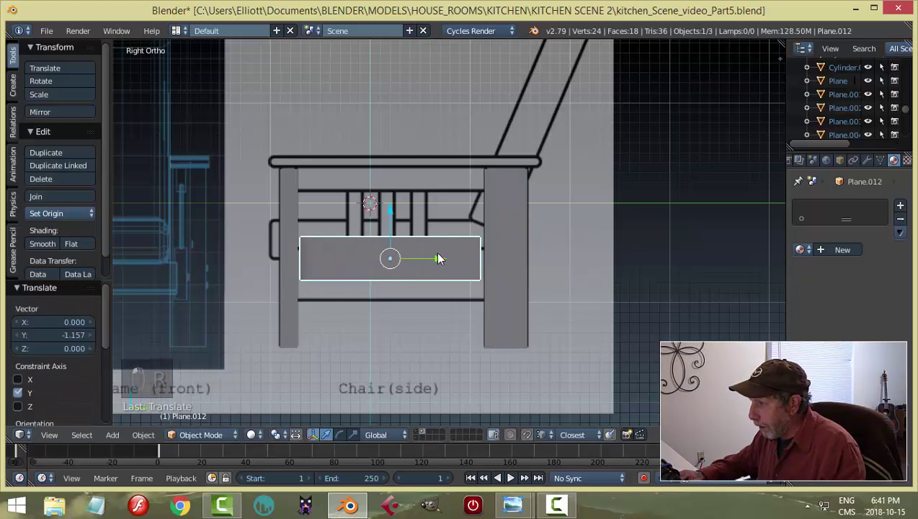
key(g)
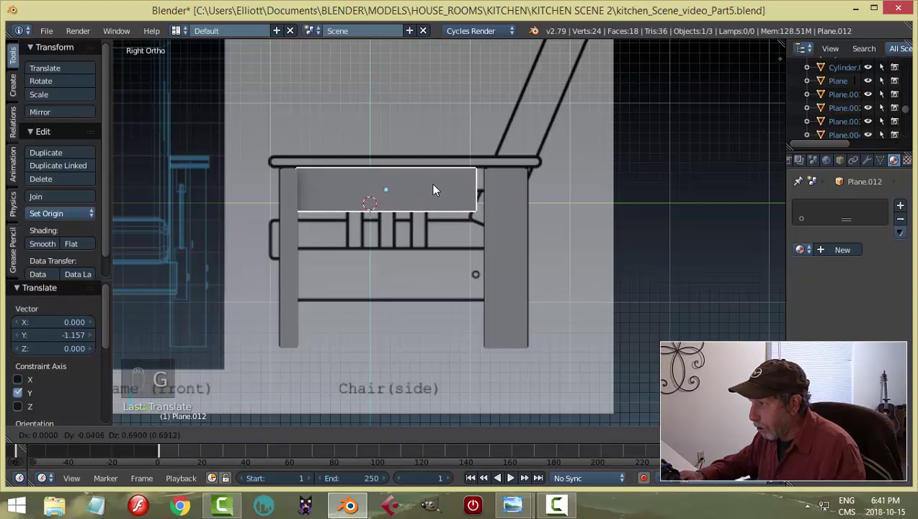
click(432, 190)
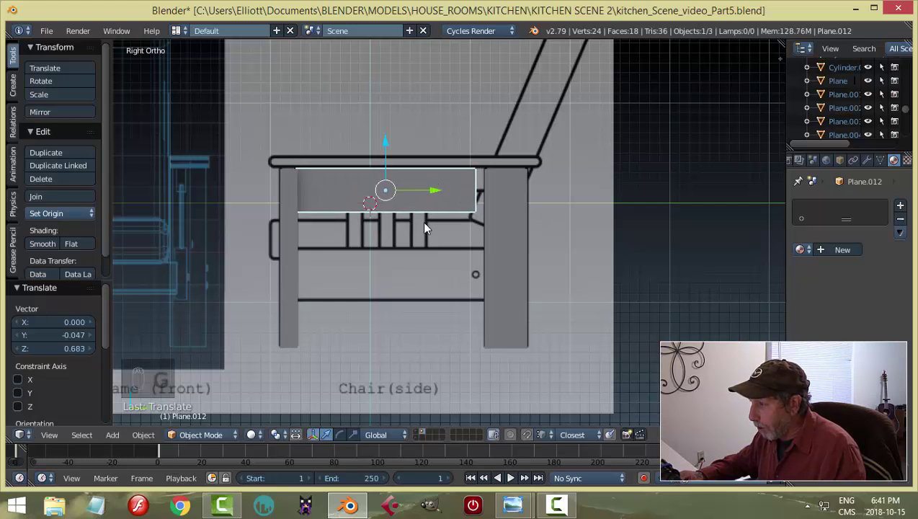
In wireframe edit mode, stretch the rail's rear end along Y to meet the rear leg's front edge.
scroll(382, 180, up, 2)
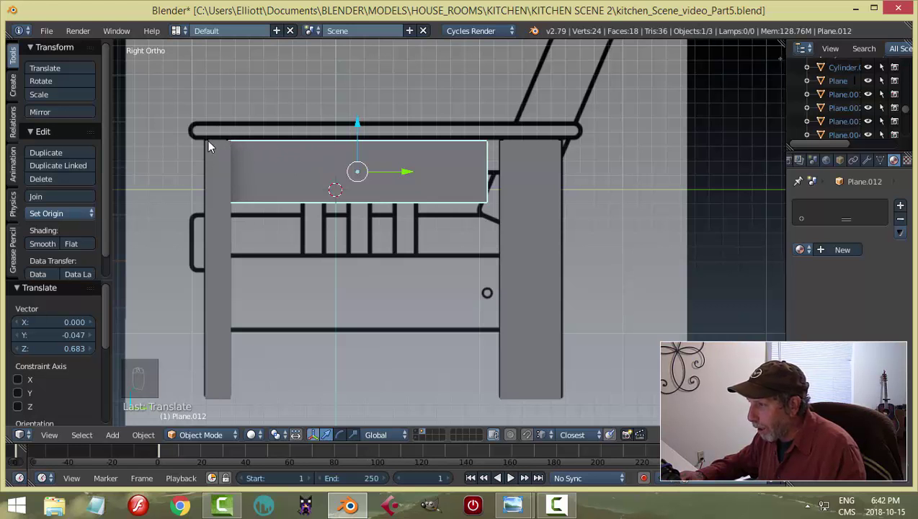
right_click(228, 156)
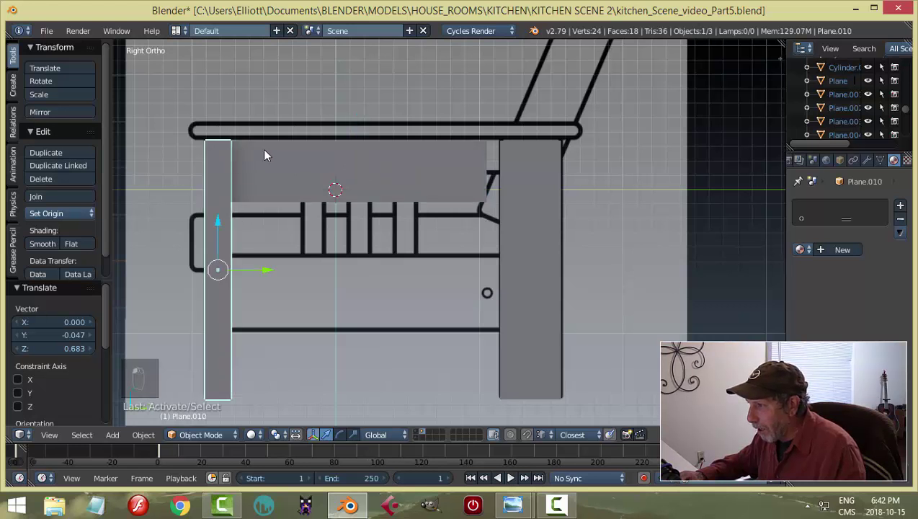
right_click(264, 151)
key(Tab)
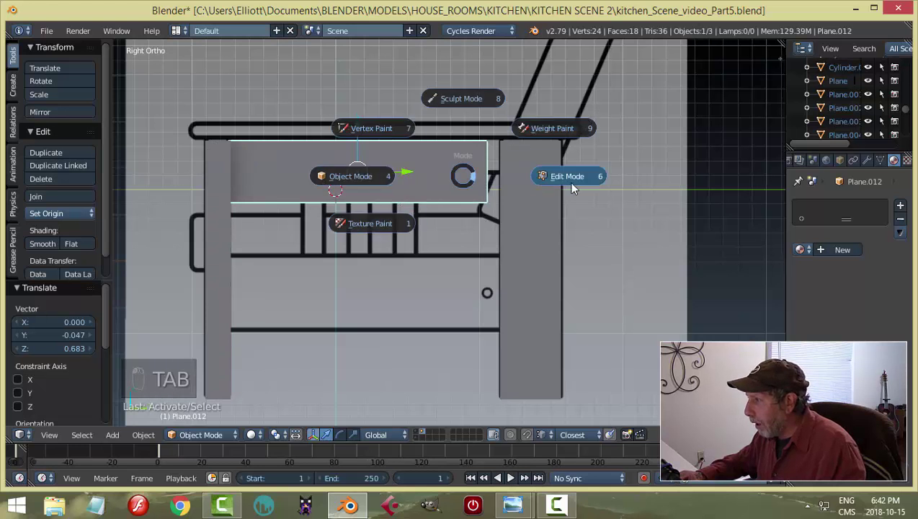
click(568, 179)
key(z)
click(605, 216)
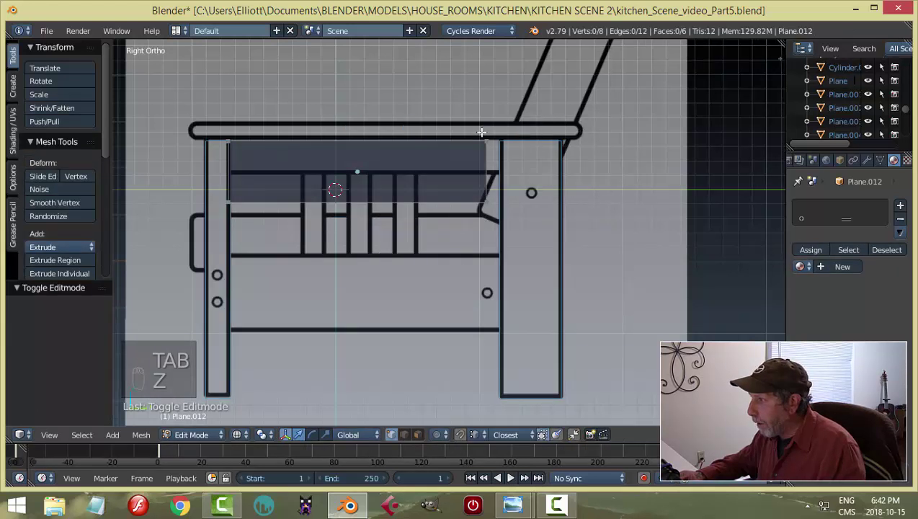
key(b)
drag(461, 116, 526, 204)
drag(523, 171, 541, 179)
Move the rail's front-end vertices about -0.019 along Y into the front leg.
key(a)
key(b)
drag(201, 112, 249, 216)
drag(277, 173, 274, 172)
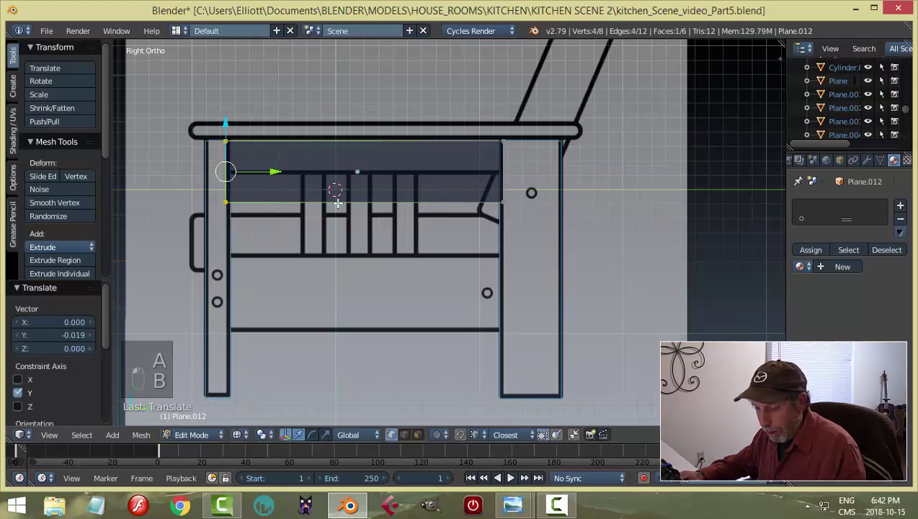
Raise the upper rail's bottom vertices 0.202 along Z to the drawn rail's lower edge, and return to object mode.
key(a)
key(b)
drag(541, 231, 209, 183)
drag(365, 160, 365, 128)
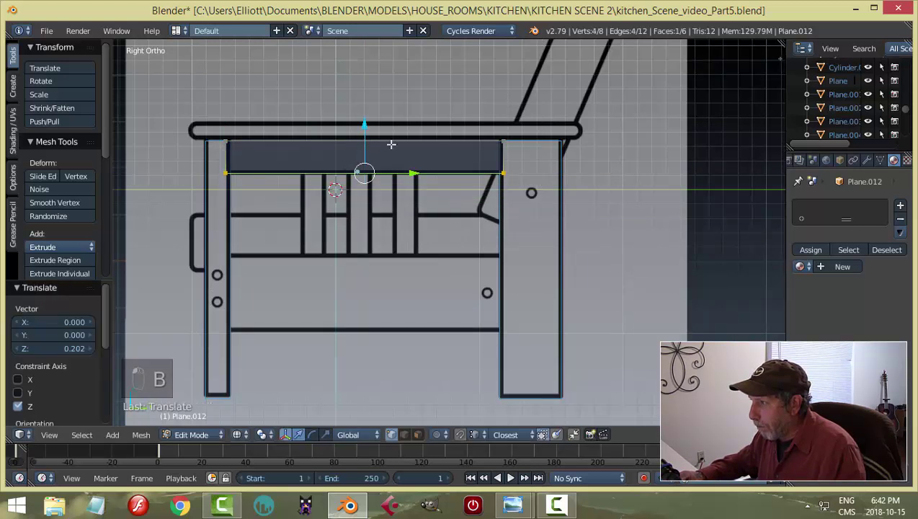
key(a)
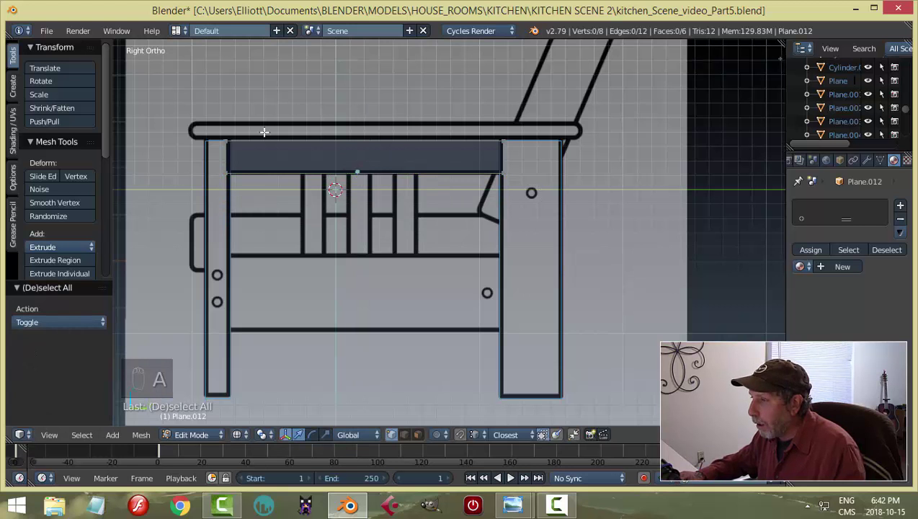
key(b)
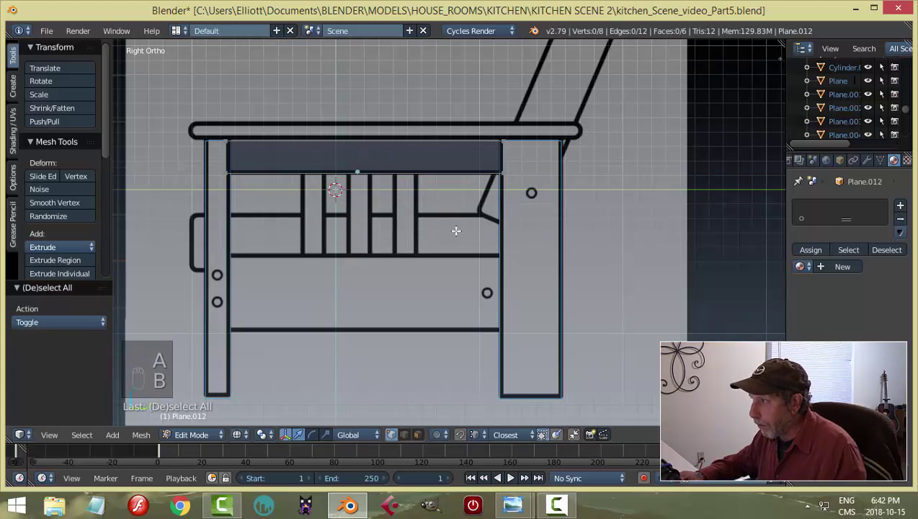
key(Tab)
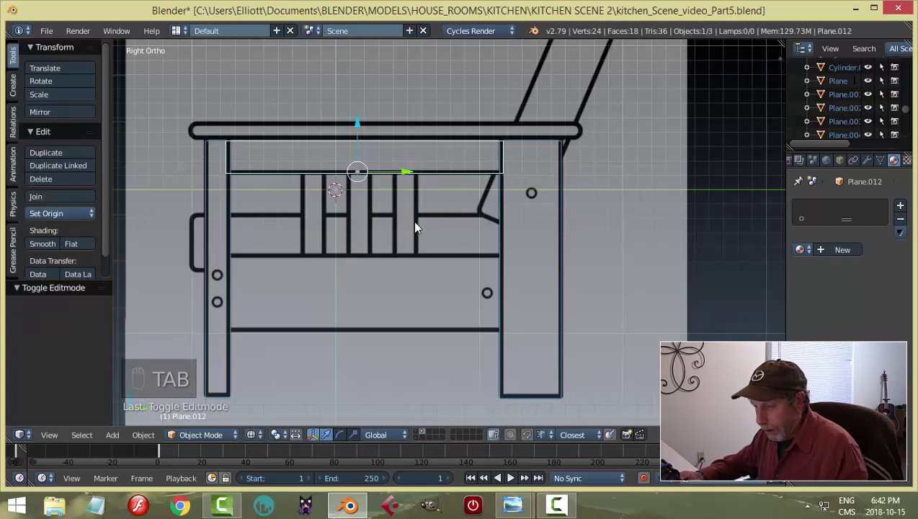
Duplicate the upper rail 0.789 down along Z and extend the copy's bottom vertices 0.310 down to match the drawn lower rail.
key(shift+d)
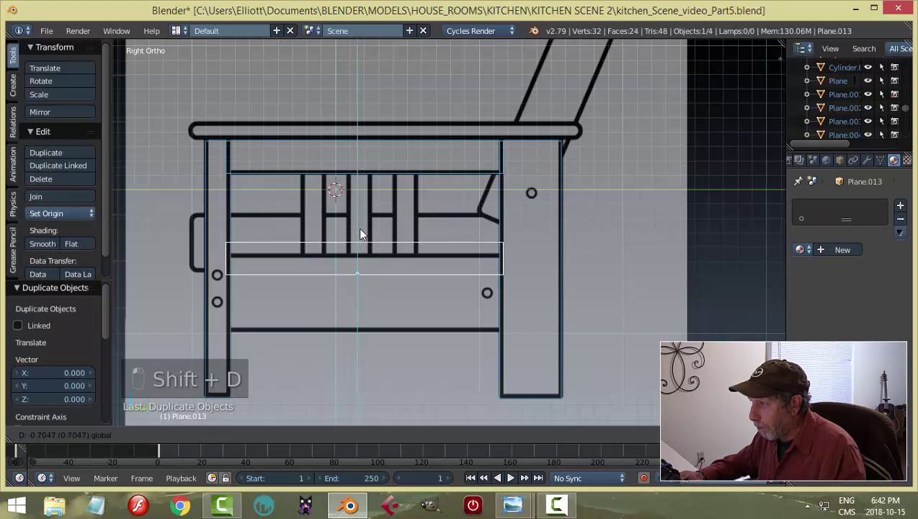
click(362, 233)
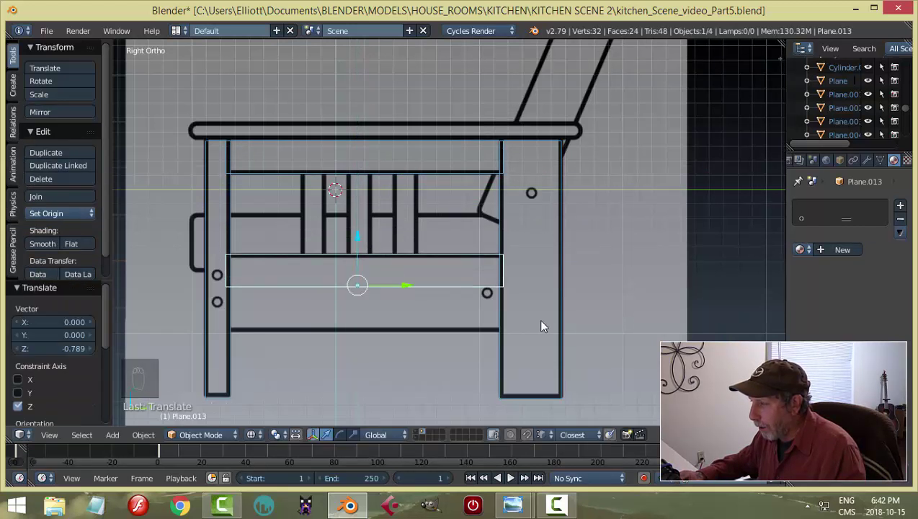
key(Tab)
click(558, 321)
key(b)
key(b)
drag(515, 310, 217, 273)
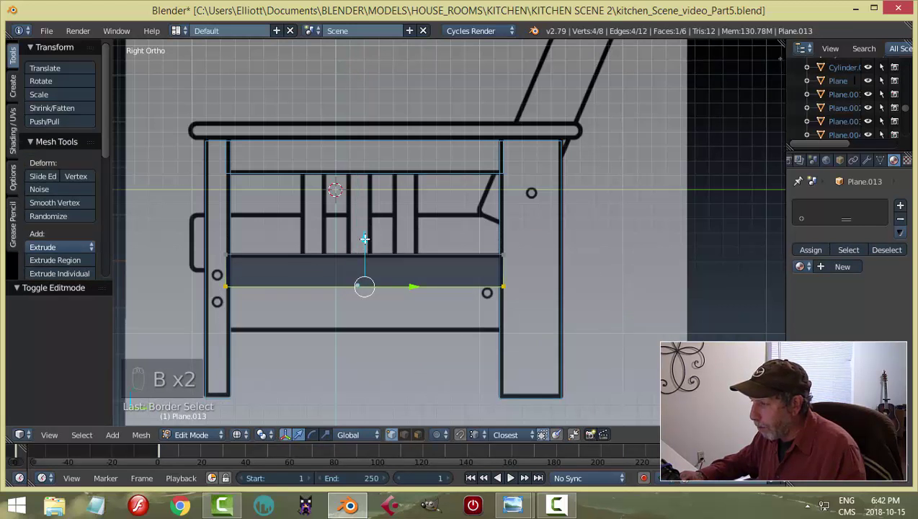
drag(365, 238, 394, 283)
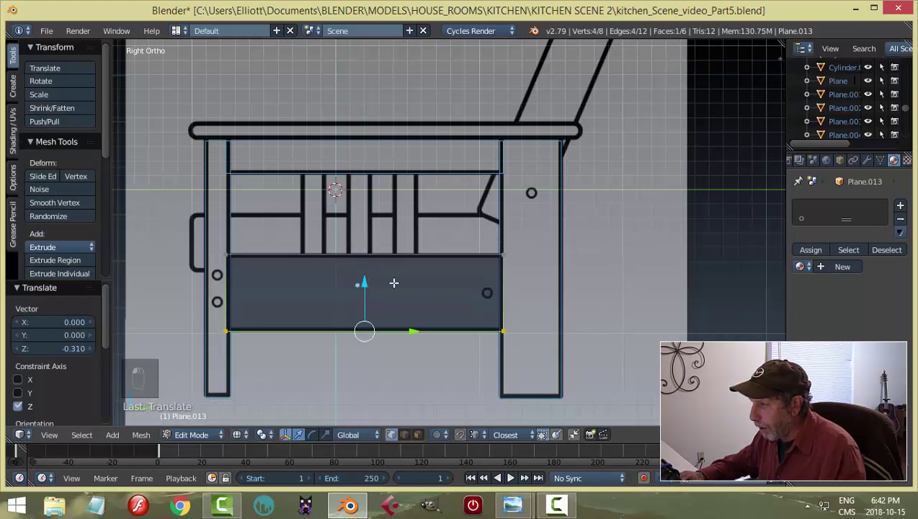
key(a)
key(z)
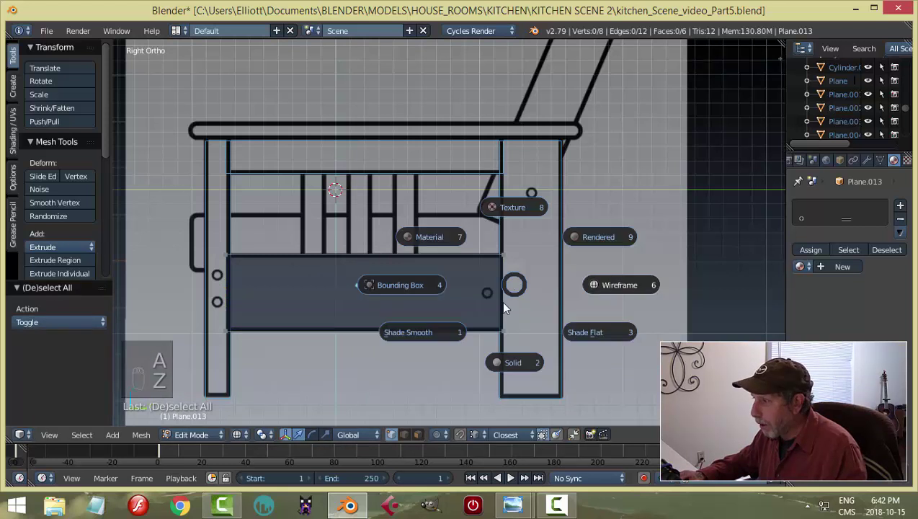
click(516, 364)
mouse_move(435, 285)
middle_down()
mouse_move(544, 302)
mouse_move(410, 196)
middle_up()
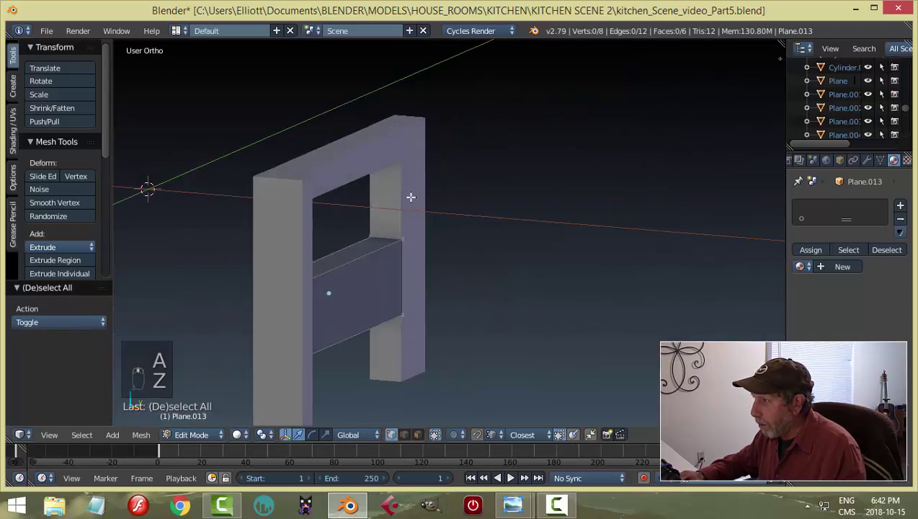
key(Tab)
In front-view wireframe edit mode, move the upper rail's inner-side vertices 0.038 along X to inset them from the legs.
click(368, 209)
right_click(366, 159)
middle_drag(366, 158, 452, 197)
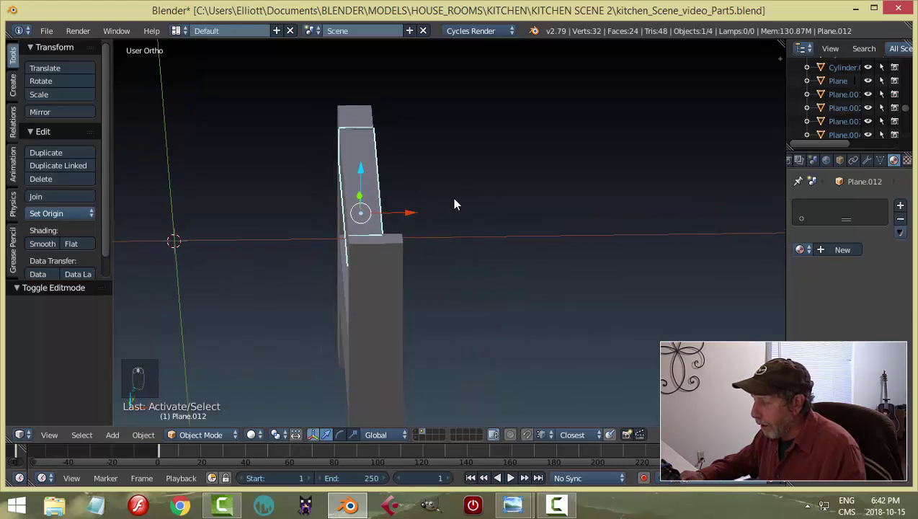
key(KP_1)
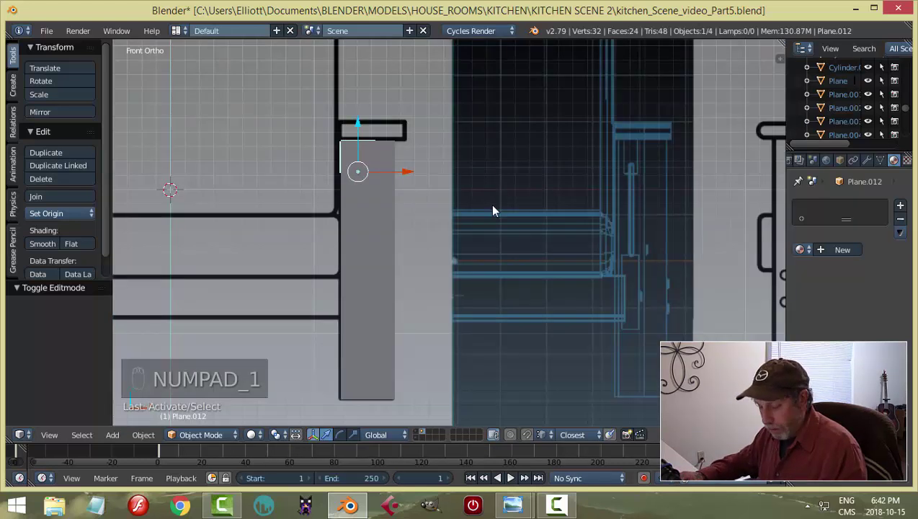
key(Tab)
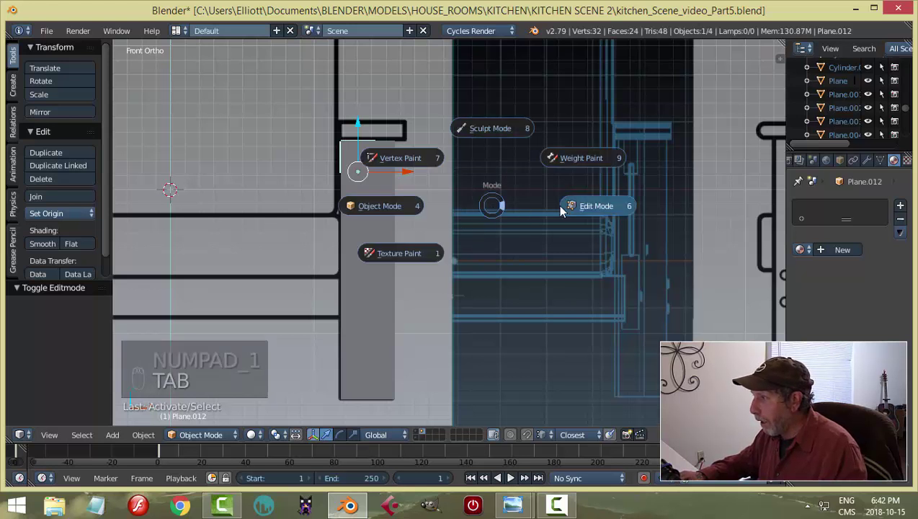
click(557, 205)
key(z)
click(497, 204)
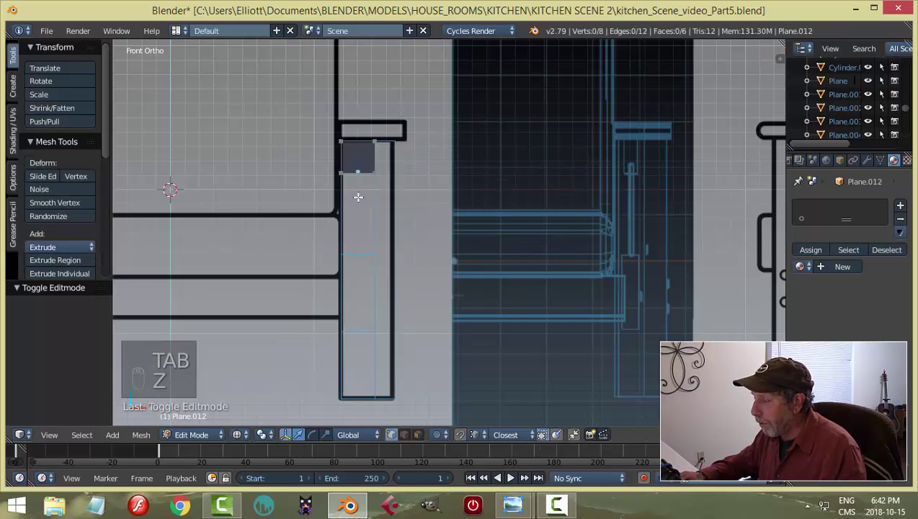
key(b)
drag(323, 110, 345, 198)
scroll(374, 196, up, 3)
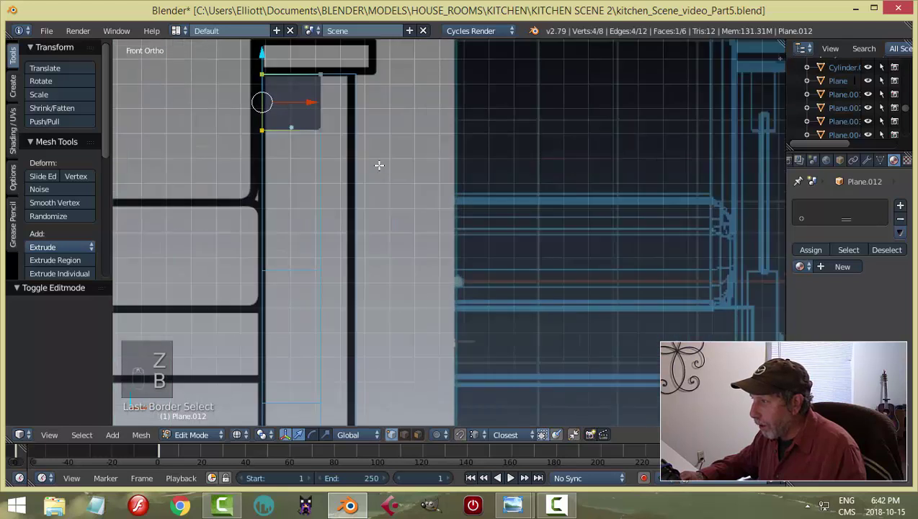
shift+scroll(350, 139, up, 2)
key(g)
key(x)
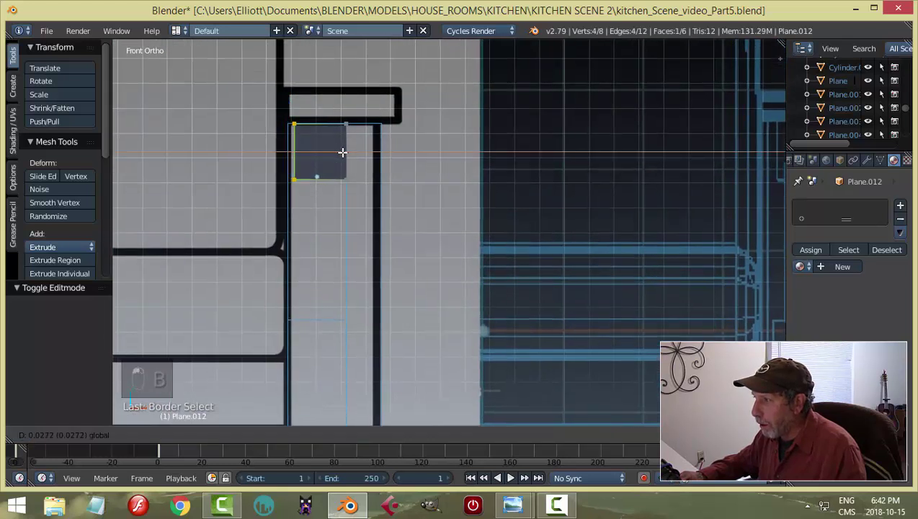
click(349, 154)
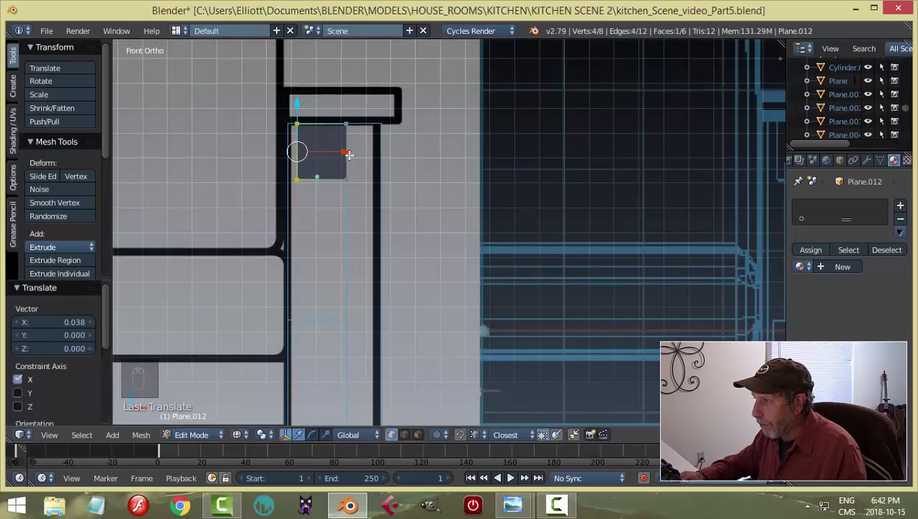
Move the upper rail's outer-side vertices -0.046 along X to thin it, and return to object mode.
key(a)
key(b)
drag(327, 114, 369, 184)
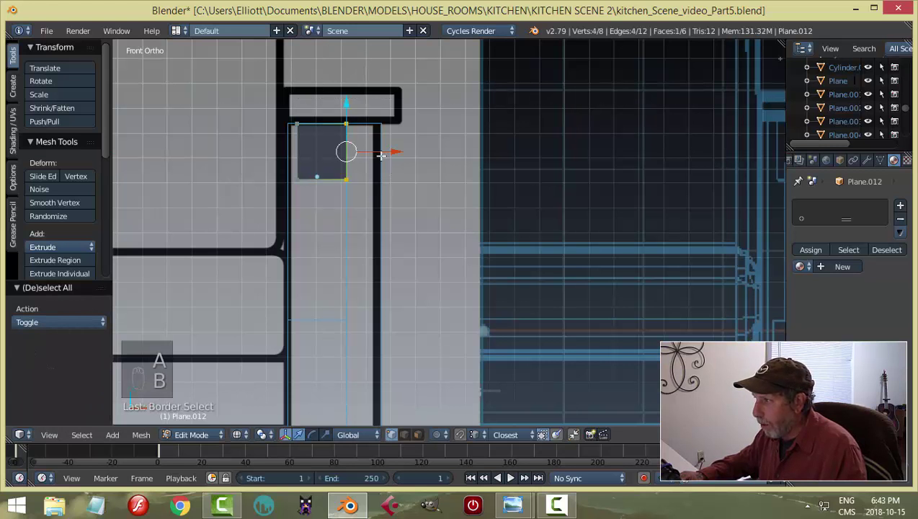
key(g)
key(x)
click(371, 155)
scroll(360, 165, up, 1)
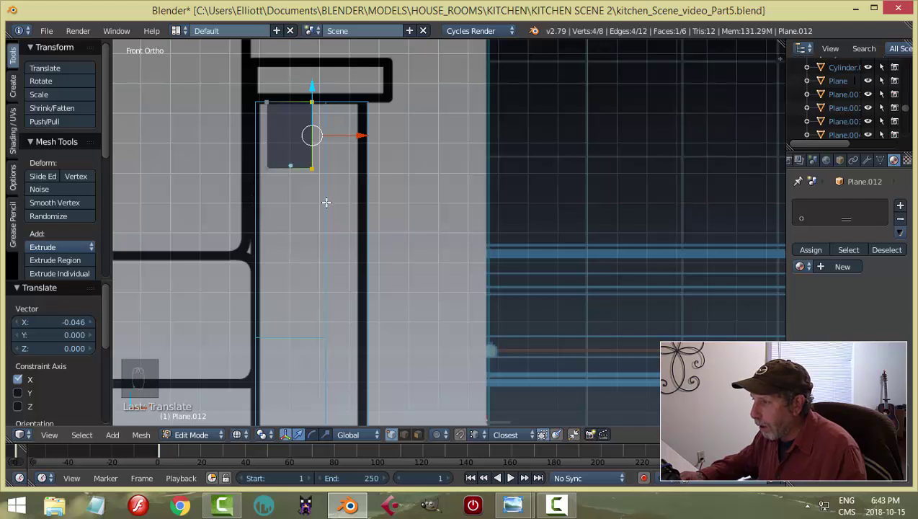
mouse_move(415, 179)
middle_down()
mouse_move(398, 201)
mouse_move(425, 207)
mouse_move(410, 209)
mouse_move(387, 189)
mouse_move(416, 180)
mouse_move(412, 203)
mouse_move(425, 199)
mouse_move(409, 195)
middle_up()
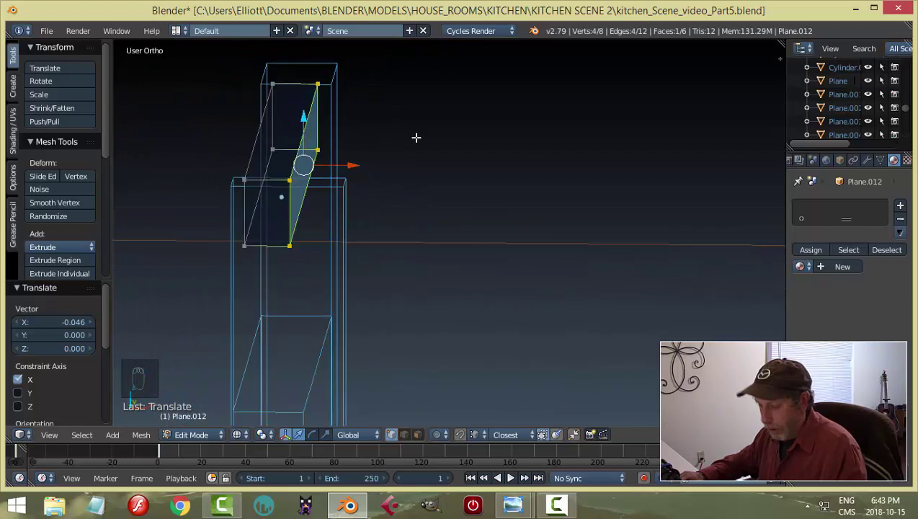
key(a)
middle_drag(415, 137, 417, 169)
key(Tab)
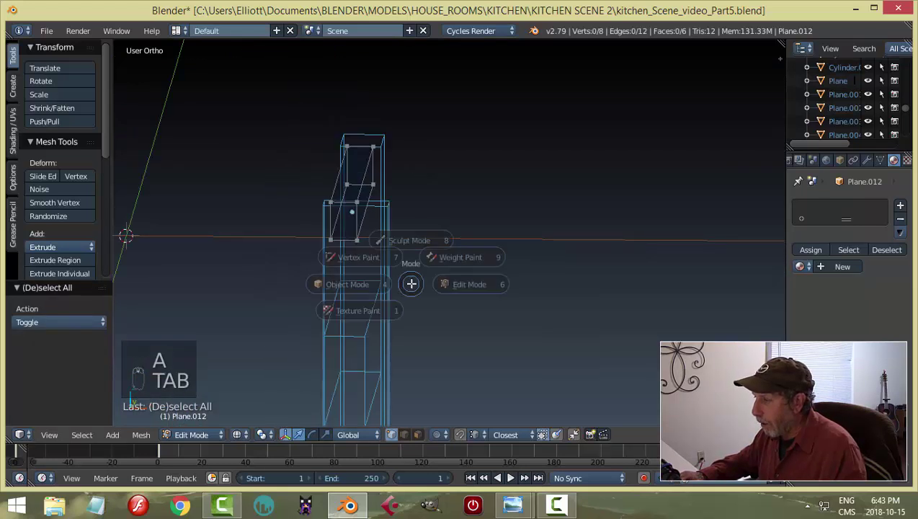
click(311, 286)
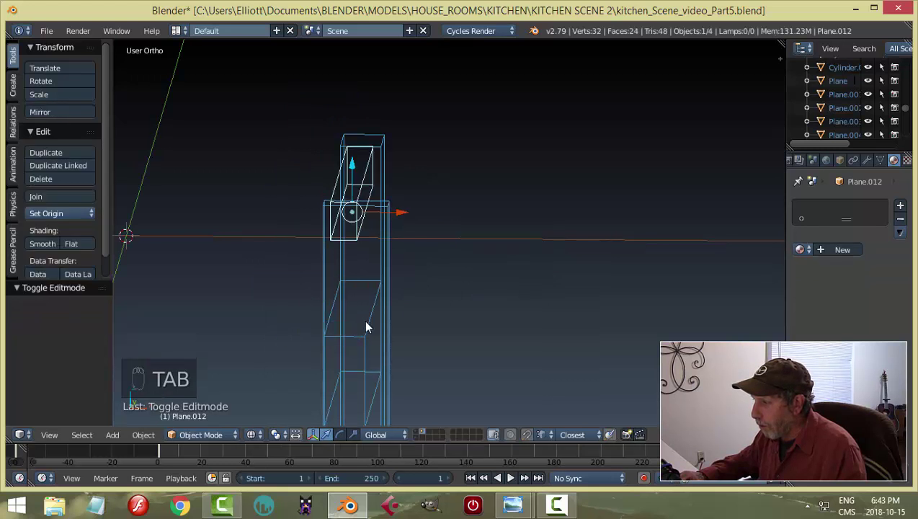
In wireframe edit mode, move the lower rail's inner-side vertices about 0.042 along X to line up with the upper rail.
right_click(364, 320)
key(KP_1)
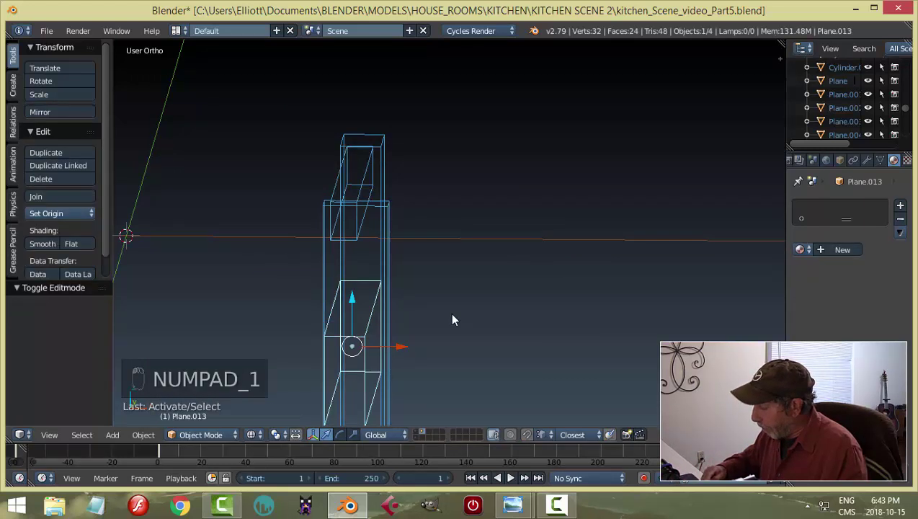
key(z)
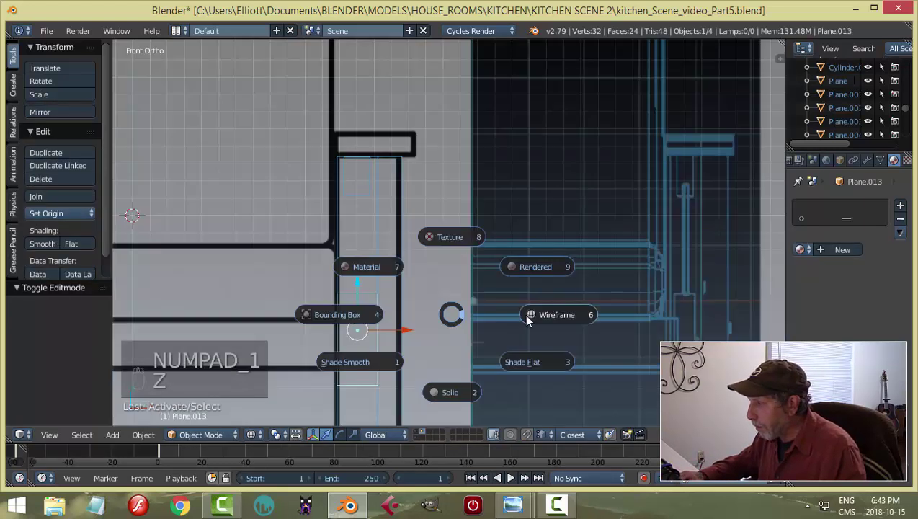
click(533, 315)
key(Tab)
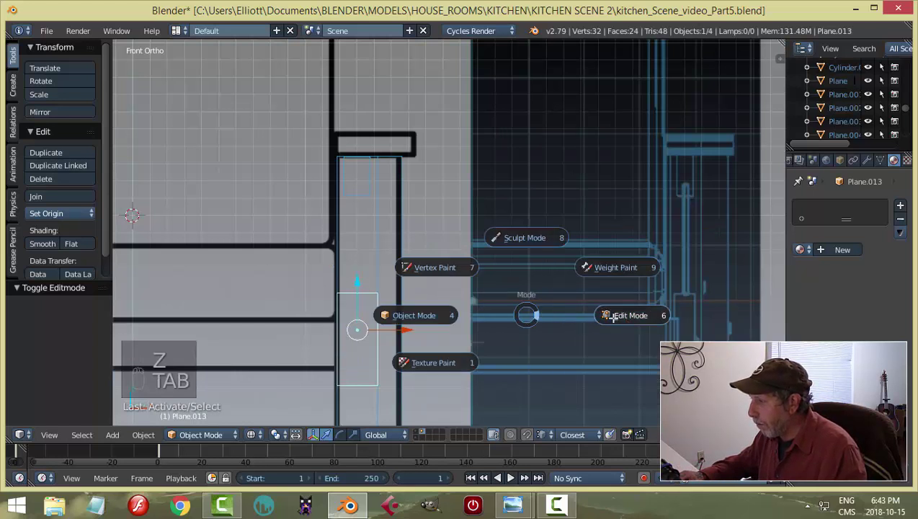
scroll(481, 332, up, 2)
key(z)
click(515, 342)
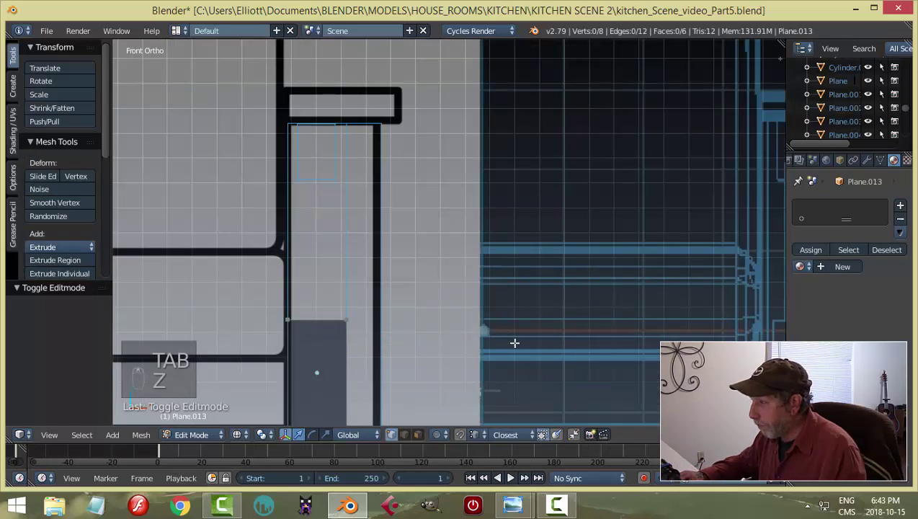
shift+middle_drag(432, 358, 450, 317)
scroll(409, 303, down, 1)
key(b)
drag(295, 249, 349, 369)
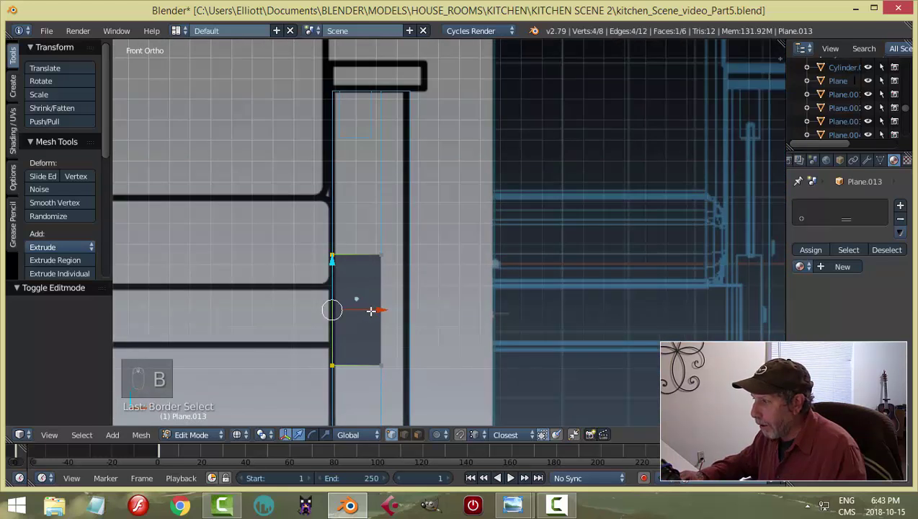
key(g)
key(x)
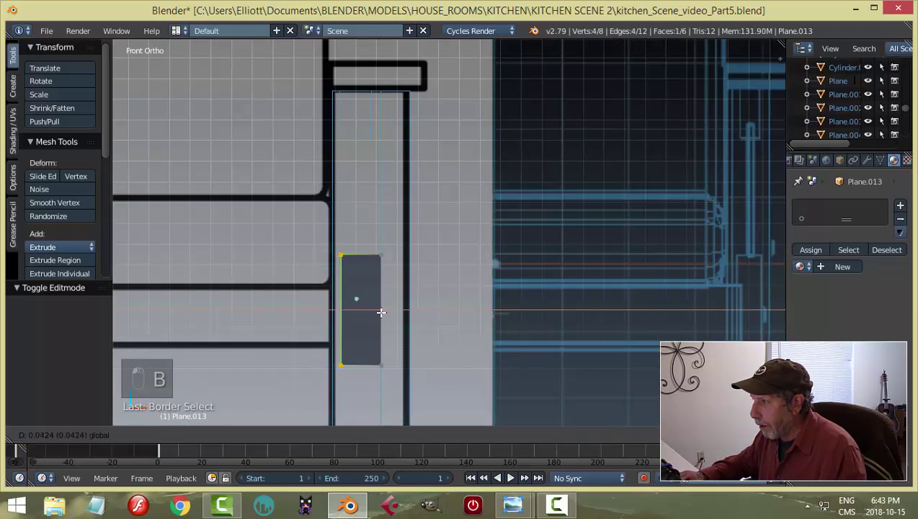
click(381, 312)
key(a)
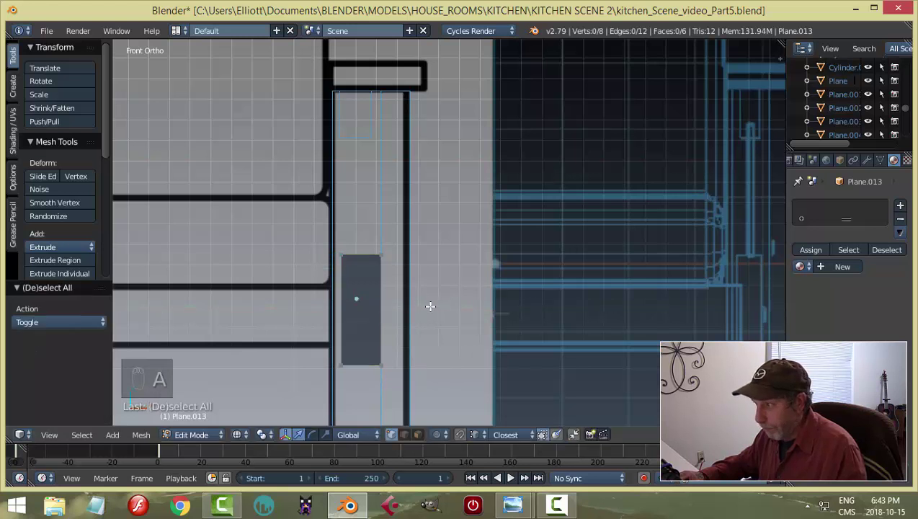
Move the lower rail's outer-side vertices about -0.036 along X, and return to solid shading in object mode with nothing selected.
key(b)
drag(364, 225, 391, 400)
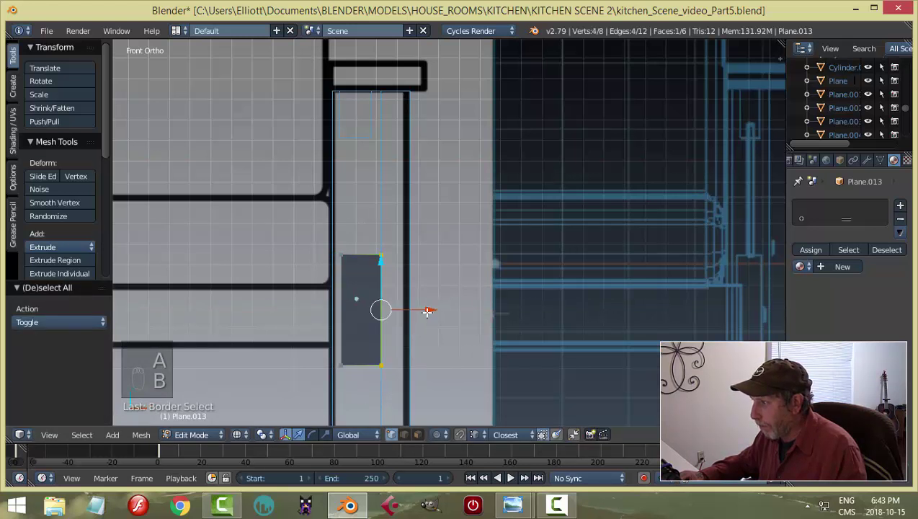
key(g)
key(x)
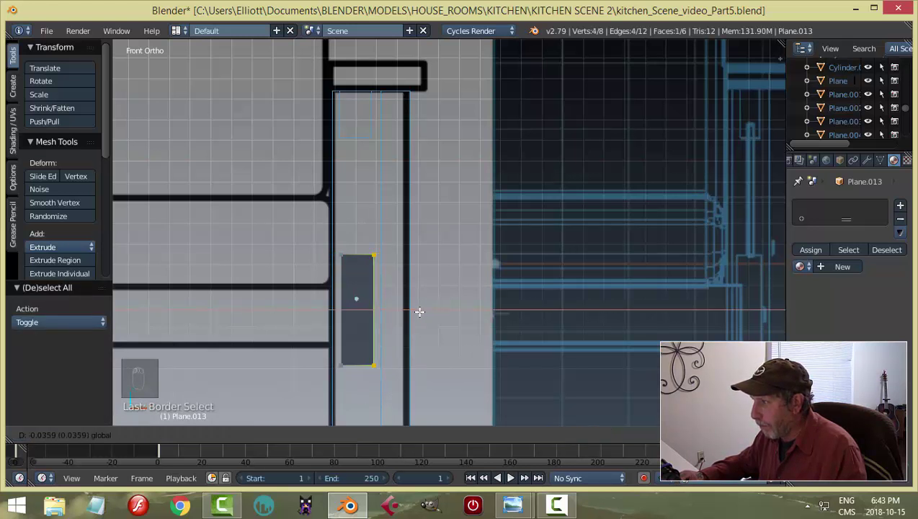
click(419, 312)
key(a)
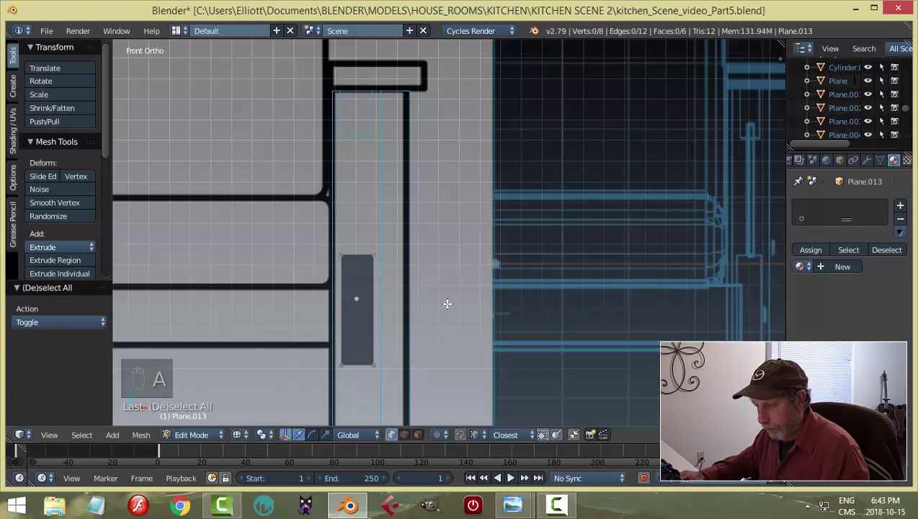
key(z)
click(440, 373)
scroll(496, 315, down, 3)
middle_drag(496, 315, 425, 319)
key(Tab)
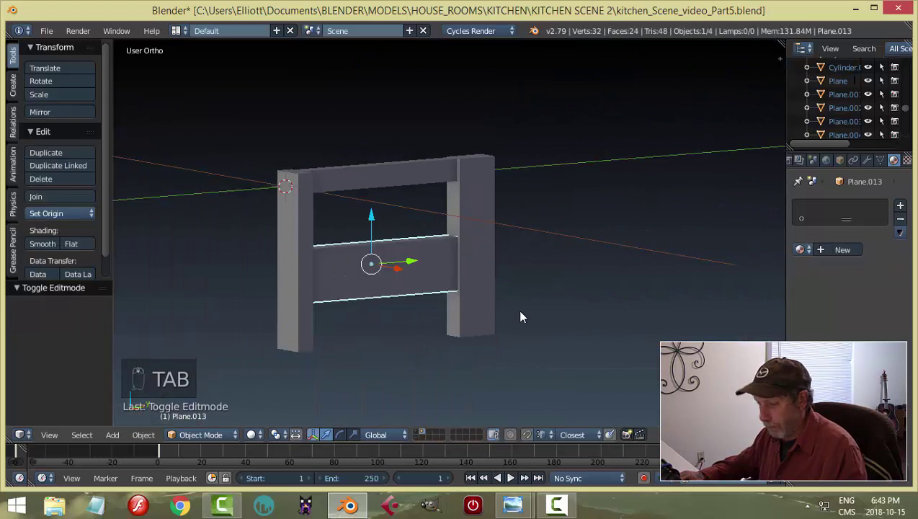
key(a)
middle_drag(519, 318, 517, 299)
In the right view, set the origins of the upper and lower side rails to their own geometry.
key(KP_3)
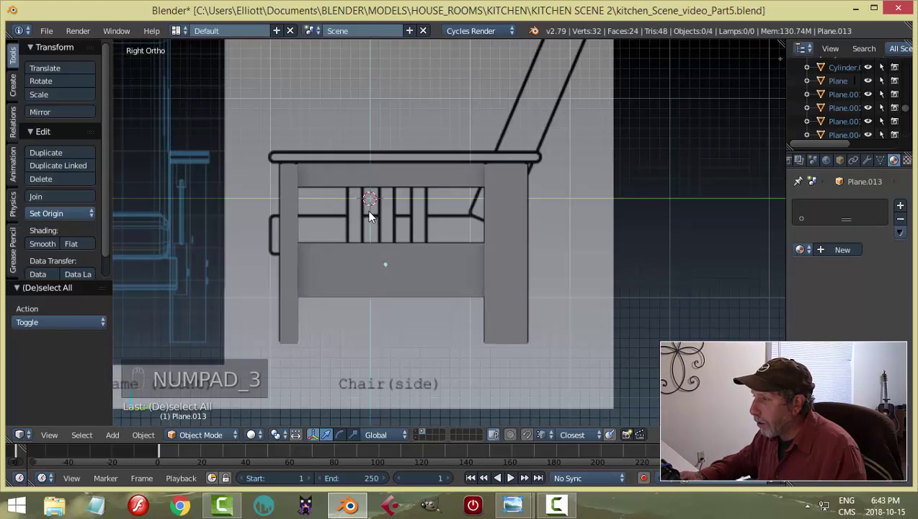
right_click(436, 173)
shift+middle_drag(438, 175, 442, 218)
click(70, 216)
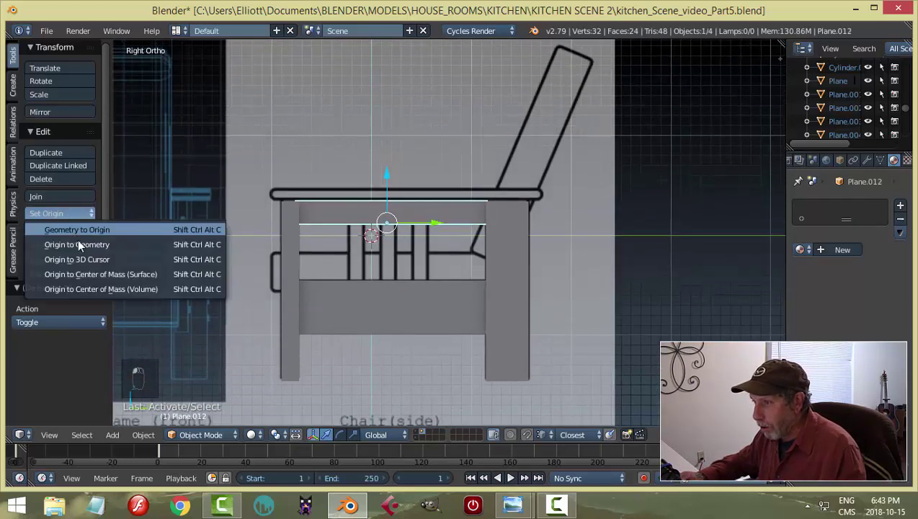
click(80, 242)
right_click(364, 289)
click(57, 214)
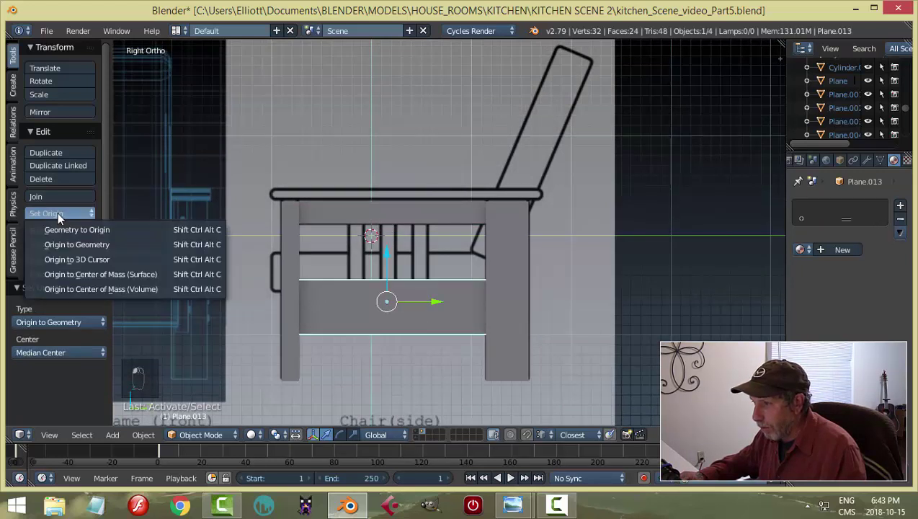
click(70, 242)
Duplicate the upper rail and move the copy up and forward over the armrest outline, with its front end at the armrest's front.
right_click(461, 215)
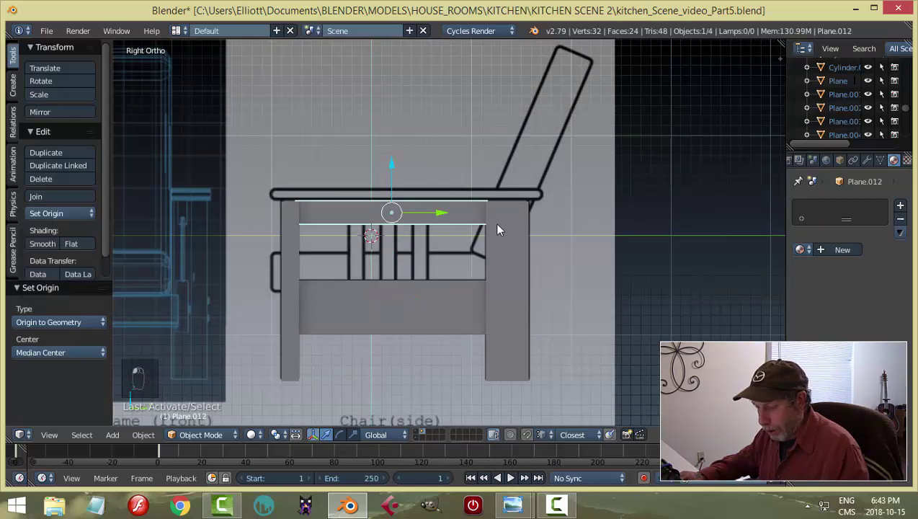
key(shift+d)
drag(390, 165, 389, 137)
drag(443, 191, 421, 198)
drag(369, 138, 369, 144)
In wireframe edit mode, move the copy's front-end vertices about -0.02 along Y to match the armrest's front edge.
middle_drag(382, 166, 444, 199)
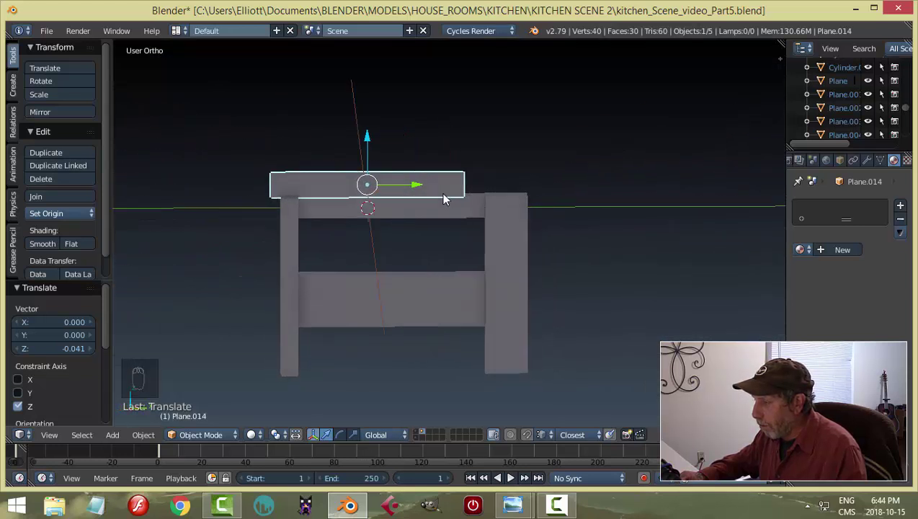
key(KP_3)
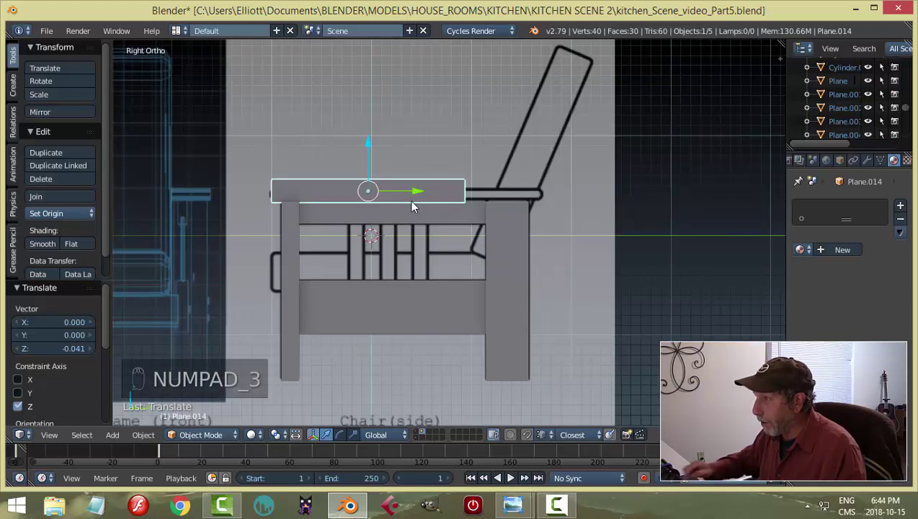
key(Tab)
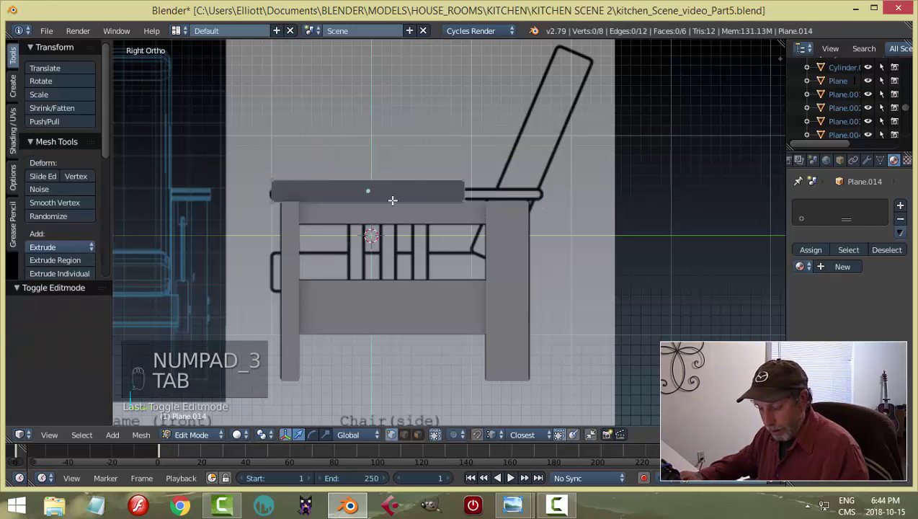
key(z)
key(b)
drag(240, 151, 291, 238)
key(g)
key(y)
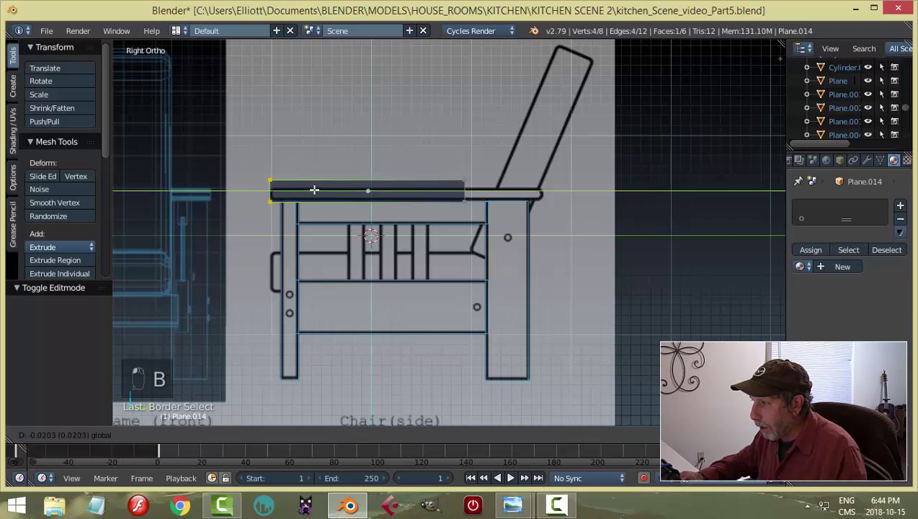
click(314, 189)
scroll(314, 190, up, 3)
key(a)
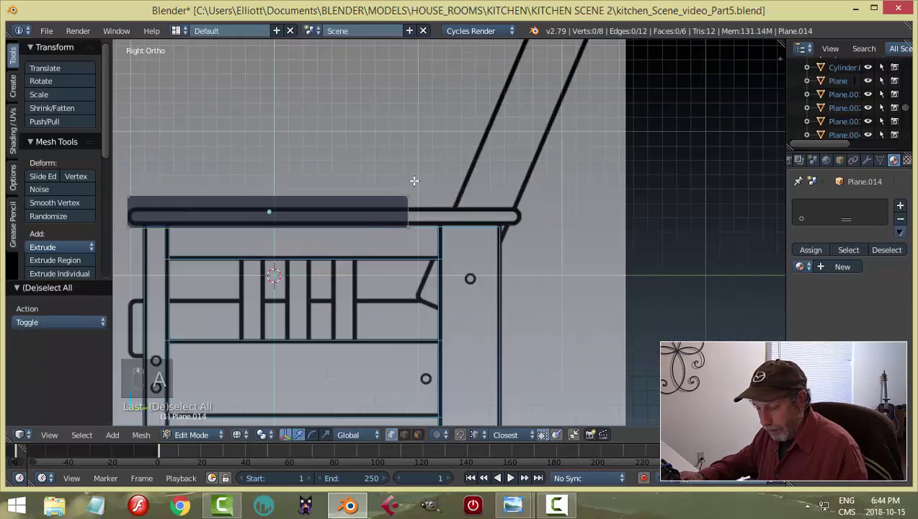
Move the rear-end vertices along Y to the back end of the armrest outline, and clear the selection.
key(b)
drag(381, 159, 442, 245)
key(g)
key(y)
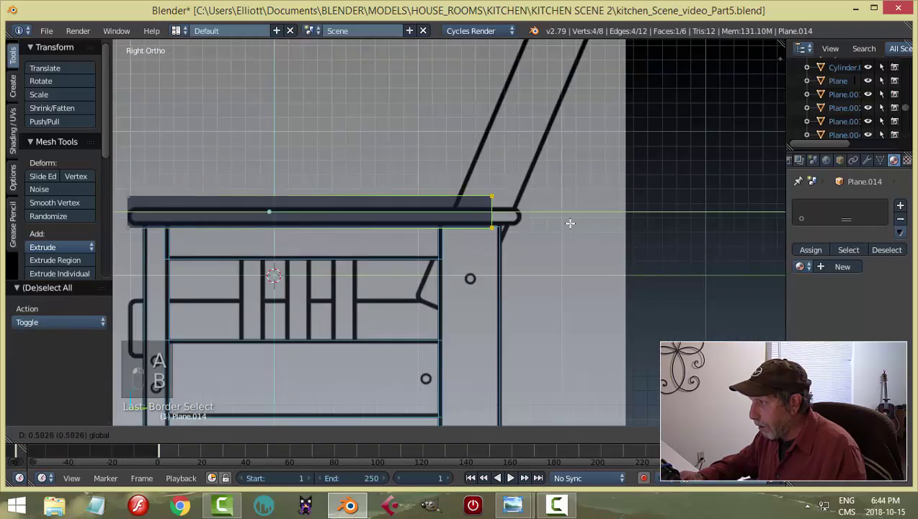
click(566, 226)
key(a)
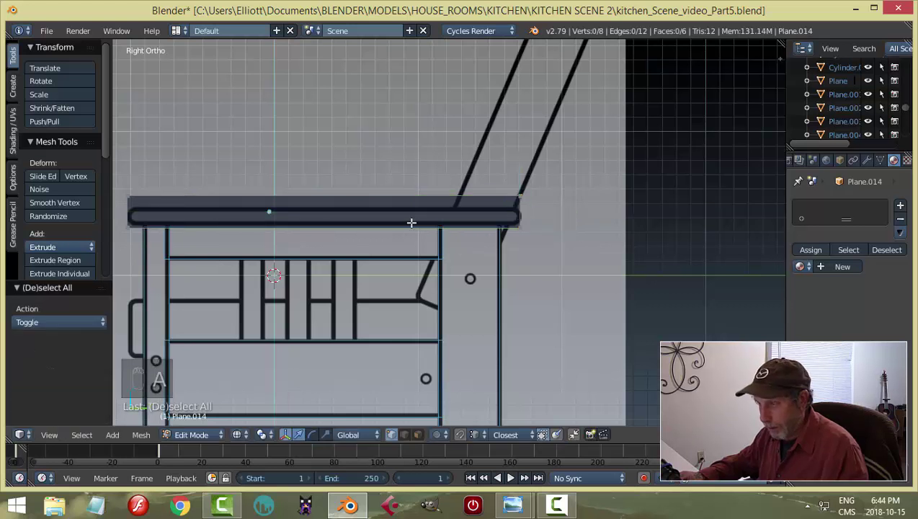
Move the armrest's top vertices -0.085 along Z to match the drawing's armrest thickness.
scroll(72, 180, down, 5)
right_click(120, 185)
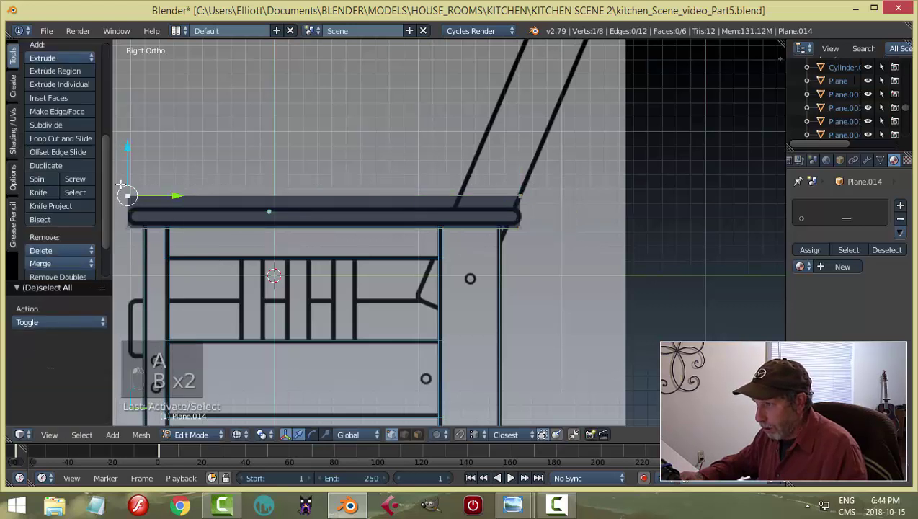
key(a)
key(b)
drag(121, 184, 526, 194)
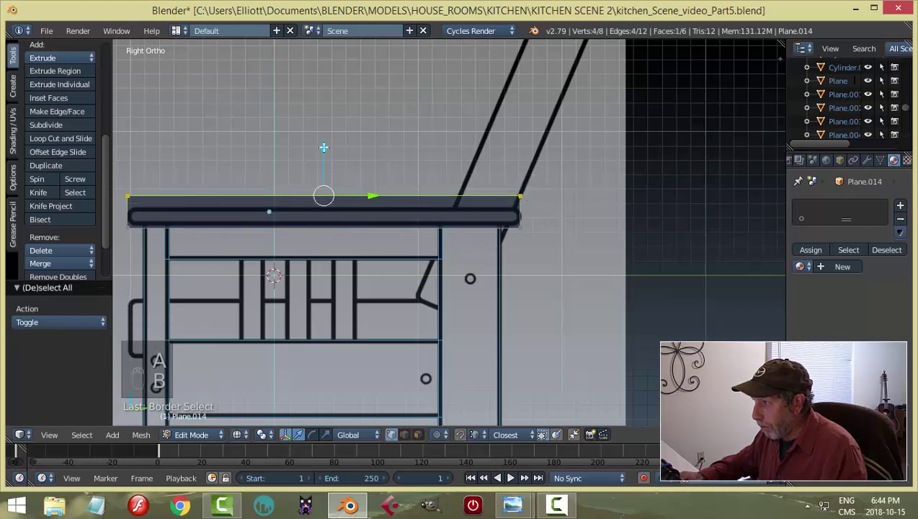
drag(323, 149, 324, 161)
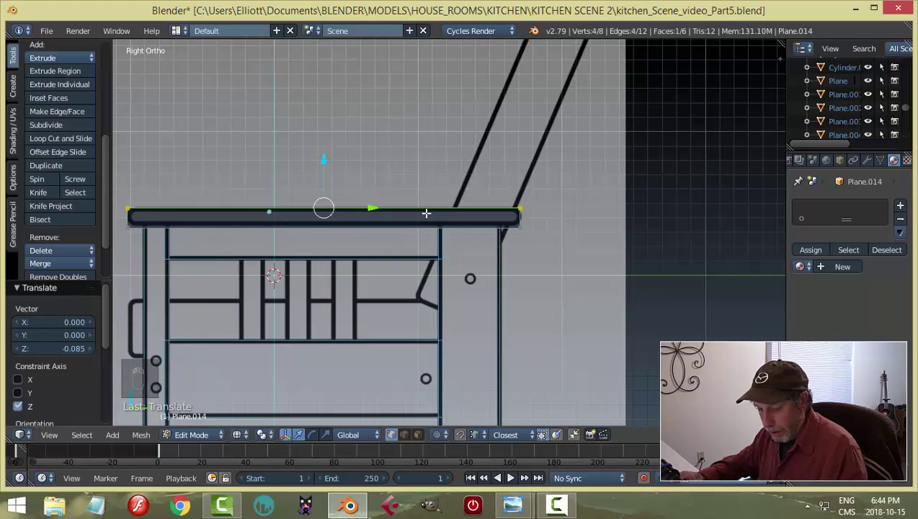
key(a)
In the front view, move the armrest's inner-side vertices -0.046 along X to the inner edge of its outline.
key(KP_1)
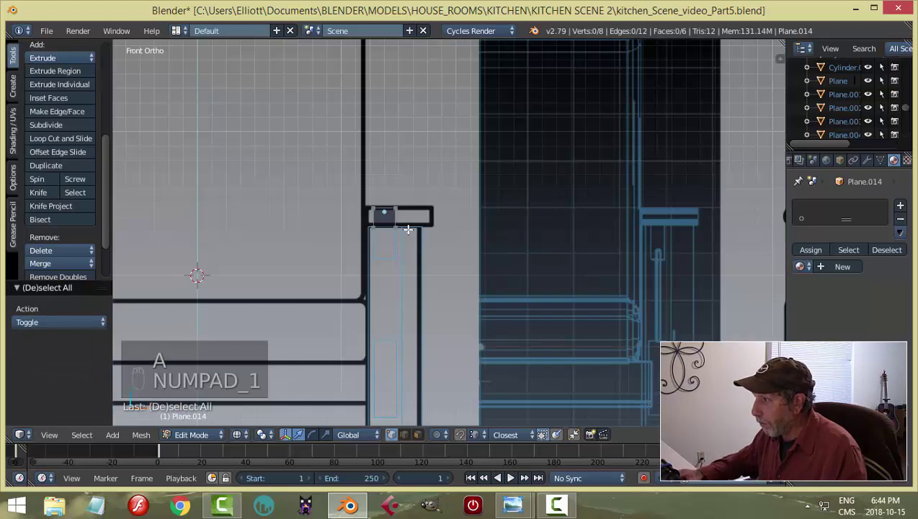
key(a)
scroll(447, 247, up, 2)
key(a)
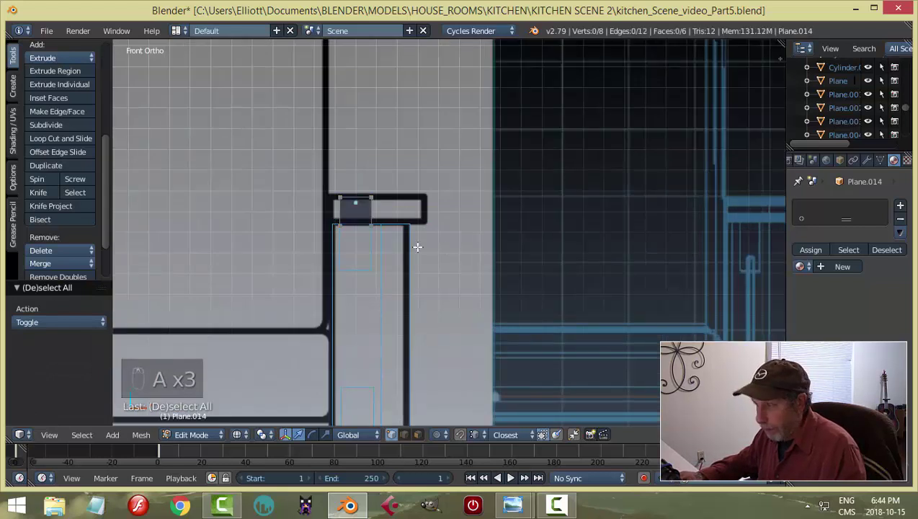
key(b)
drag(328, 184, 366, 250)
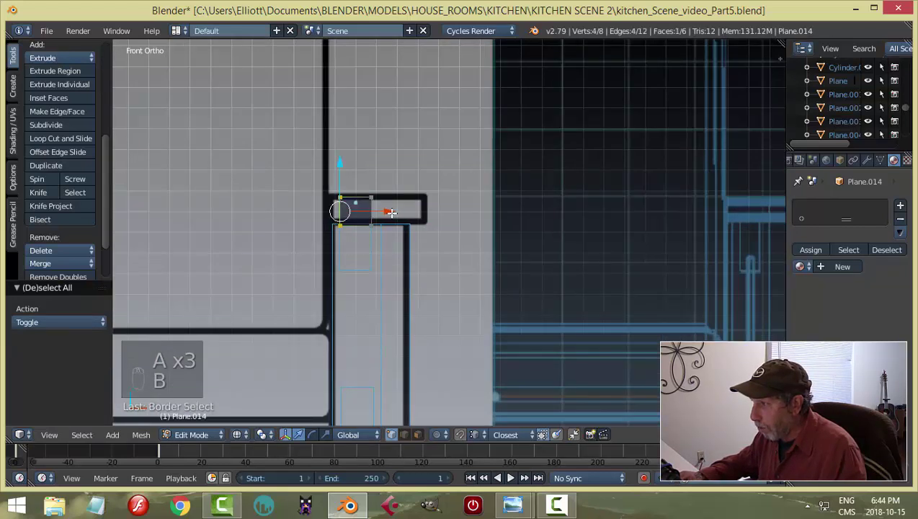
drag(390, 213, 381, 211)
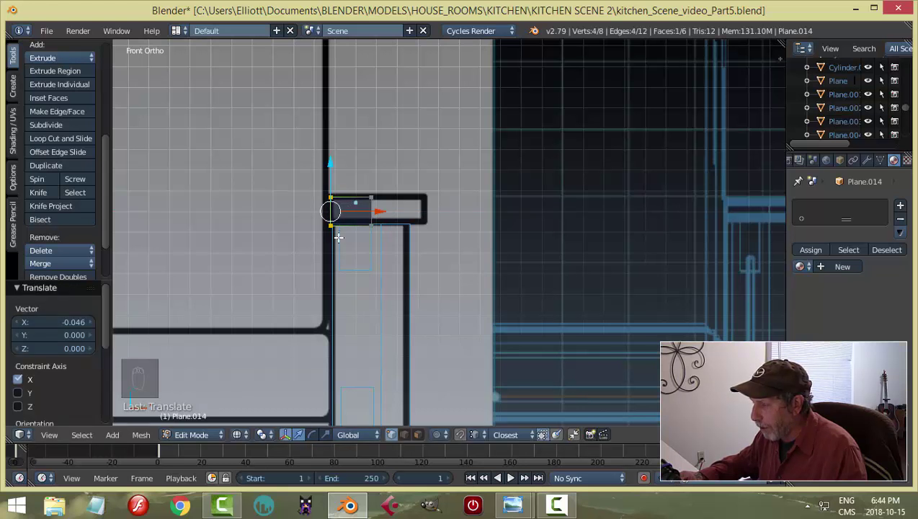
Move the armrest's outer-side vertices along X to the outer edge of the armrest outline.
scroll(338, 237, up, 2)
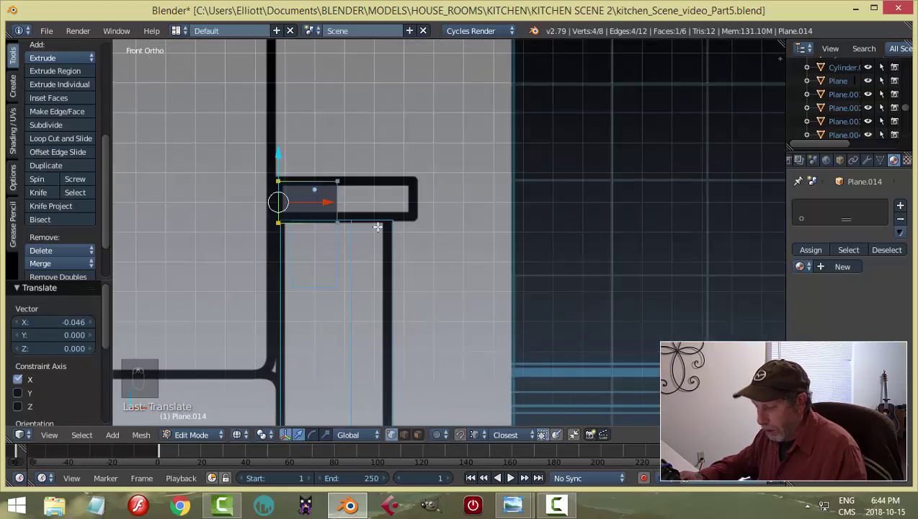
key(a)
key(b)
drag(329, 162, 362, 238)
drag(383, 204, 463, 214)
key(a)
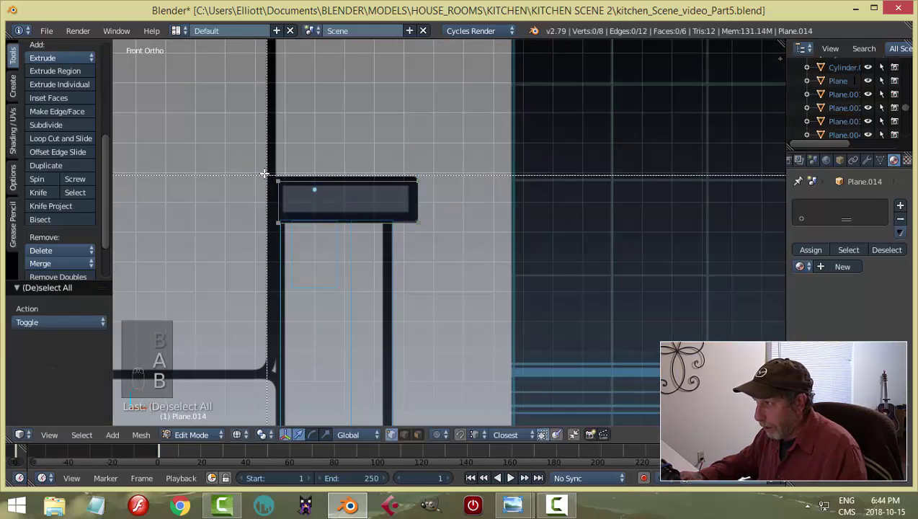
Move the armrest's top vertices 0.009 along Z, and return to solid shading in object mode with nothing selected.
key(b)
drag(241, 168, 430, 189)
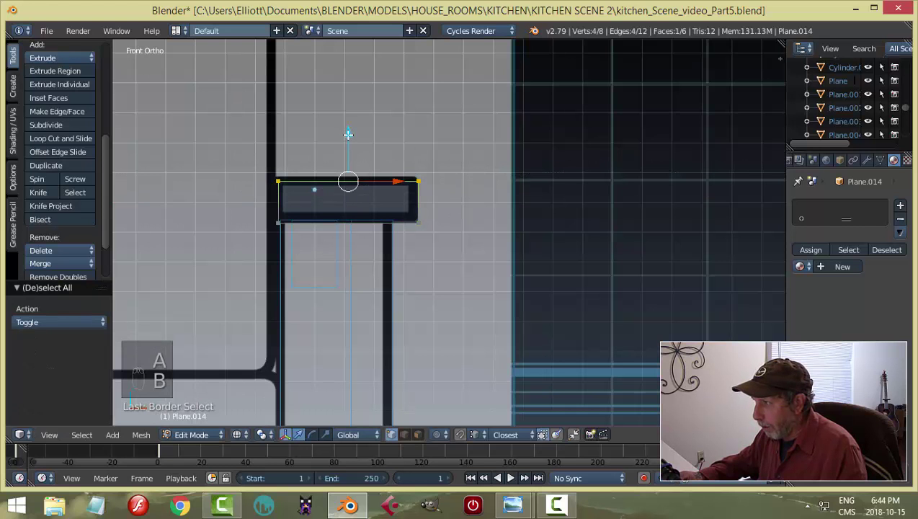
drag(348, 134, 349, 131)
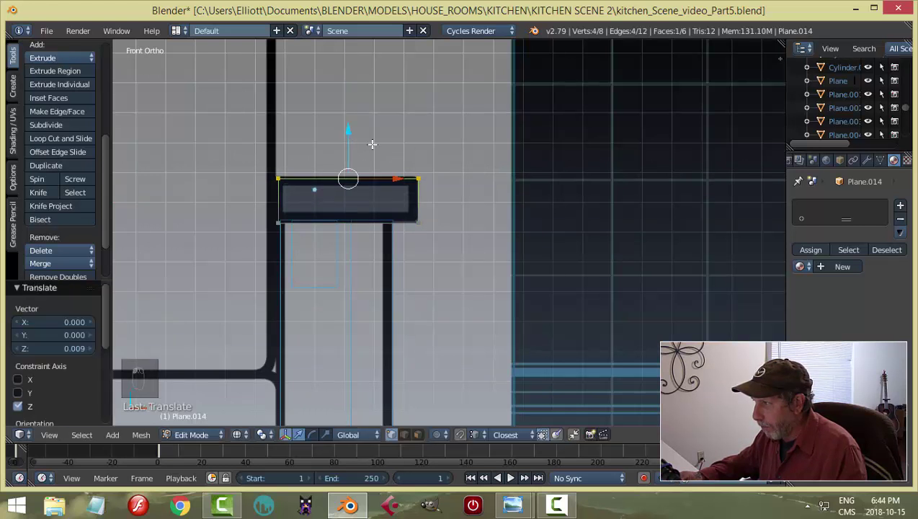
key(a)
key(z)
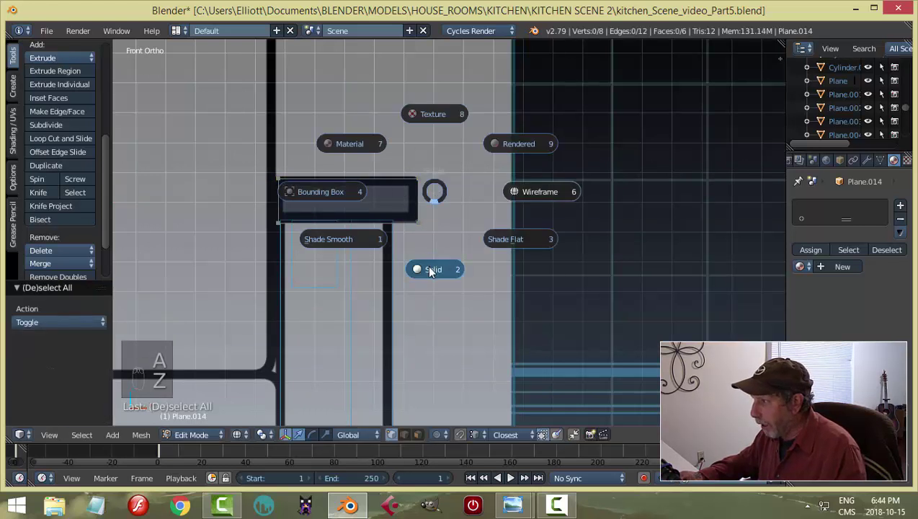
click(428, 266)
key(Tab)
click(352, 256)
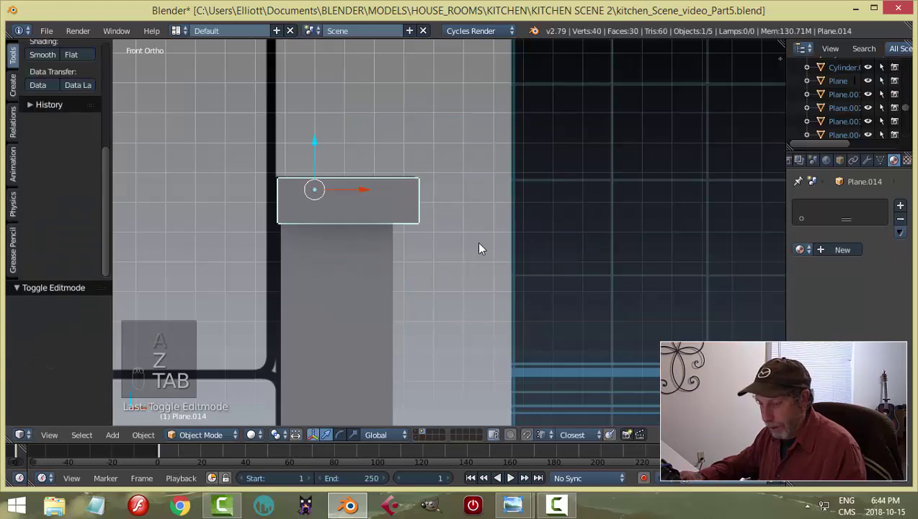
key(a)
Duplicate the upper rail in place, rotate the copy 90° about X, and move it -0.344 along Y over the first slat.
scroll(476, 241, down, 5)
middle_drag(531, 259, 391, 266)
key(KP_3)
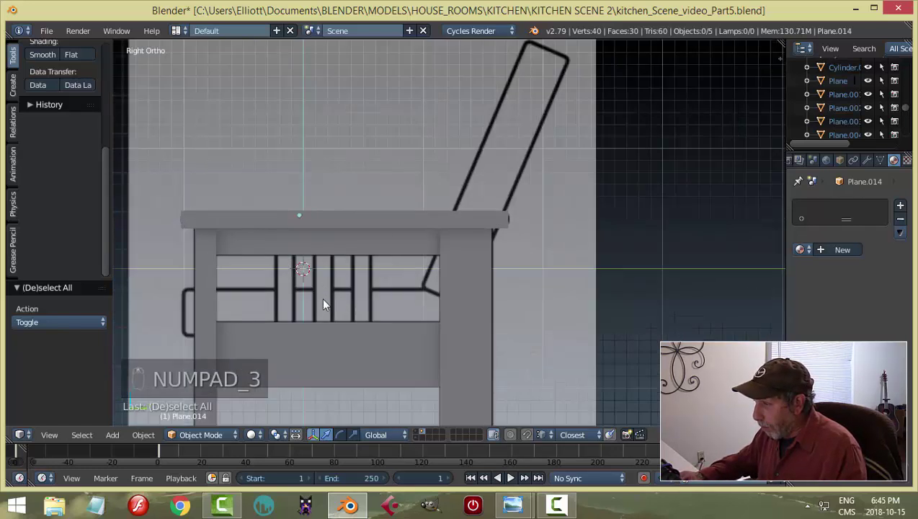
right_click(310, 255)
key(shift+d)
right_click(394, 270)
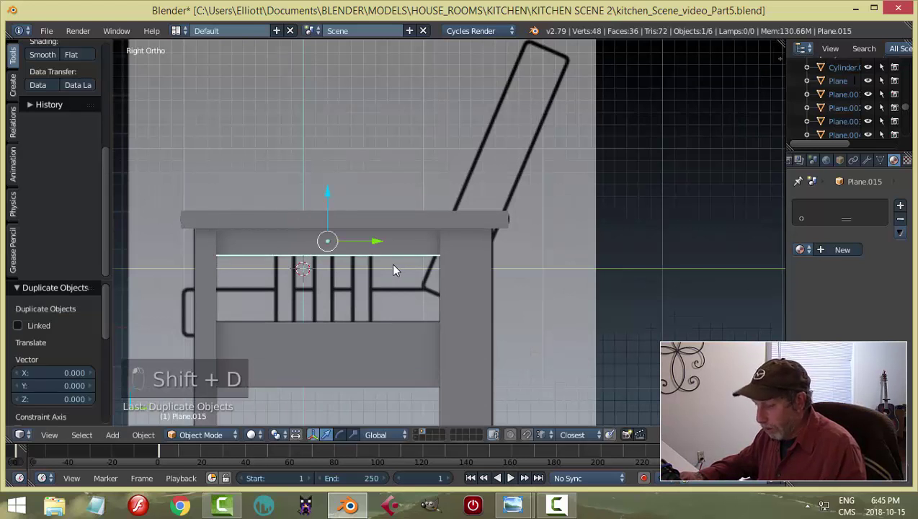
key(r)
key(x)
key(9)
key(0)
key(Return)
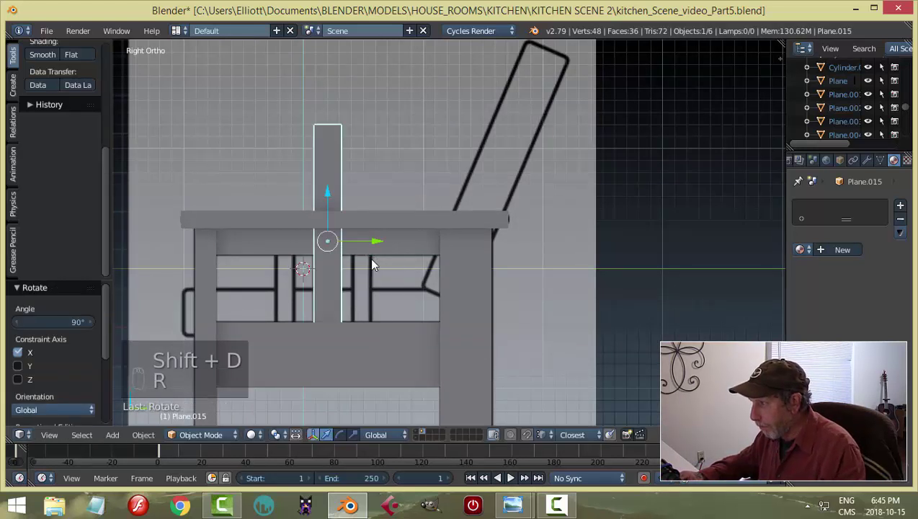
drag(372, 242, 334, 240)
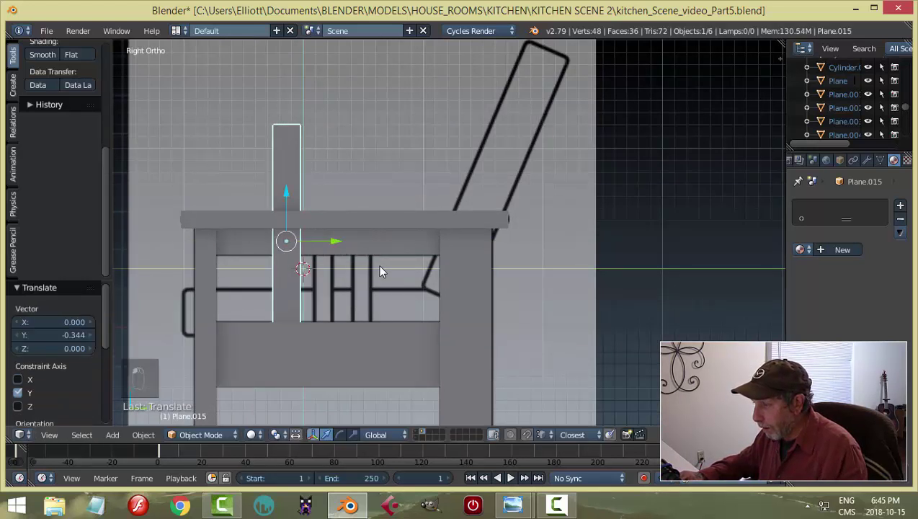
In wireframe edit mode, move the slat's top vertices -1.037 along Z to just above the upper rail's bottom edge.
key(Tab)
click(465, 269)
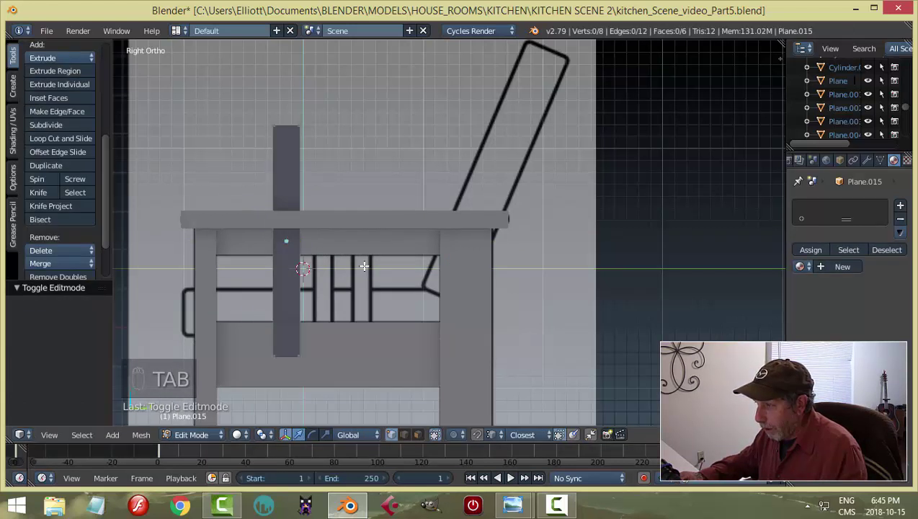
key(z)
click(453, 267)
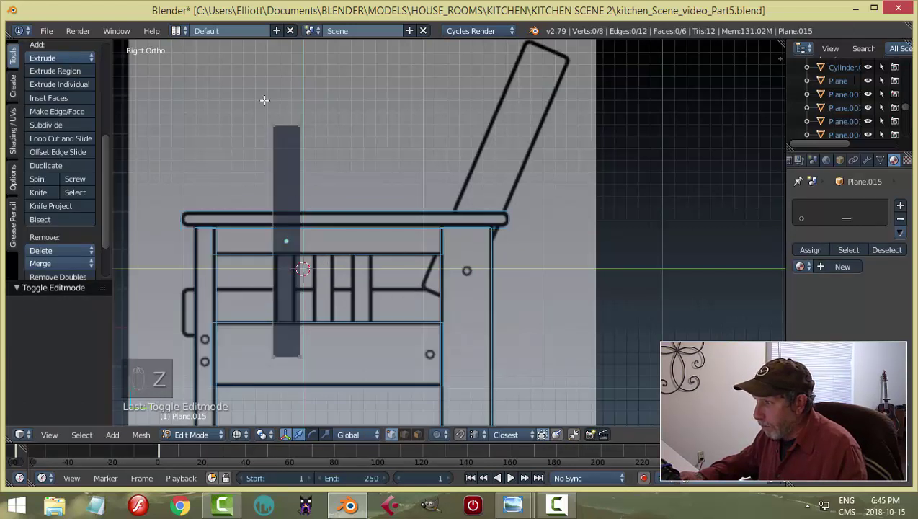
key(b)
drag(257, 94, 363, 147)
key(g)
key(z)
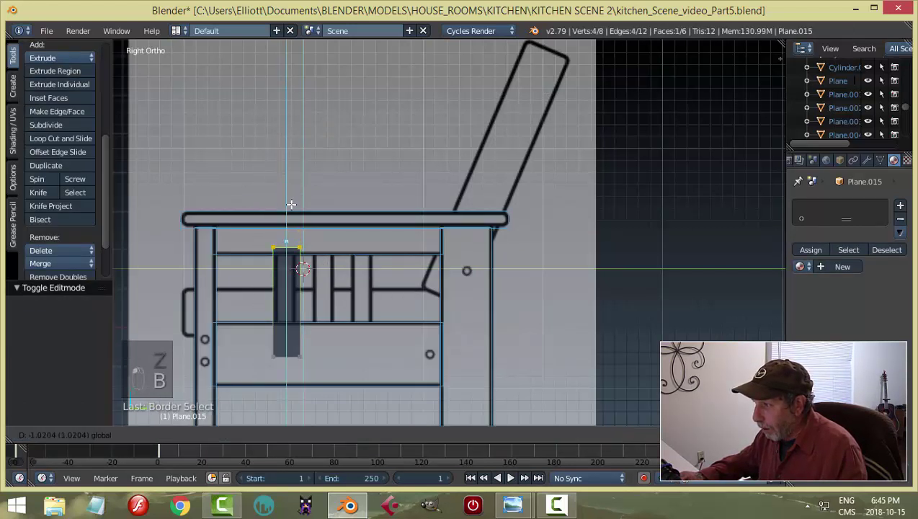
click(290, 207)
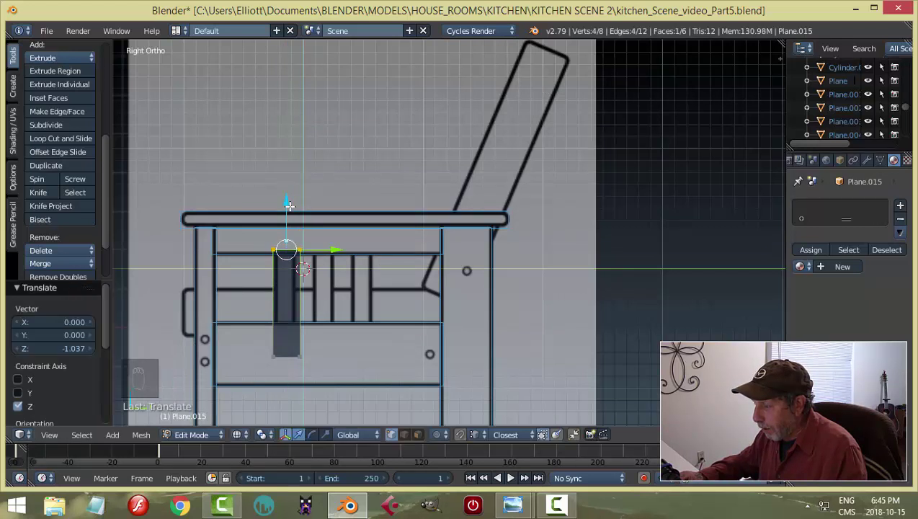
Move the slat's bottom vertices 0.264 along Z to the lower rail's top edge.
scroll(337, 291, up, 4)
scroll(358, 178, down, 2)
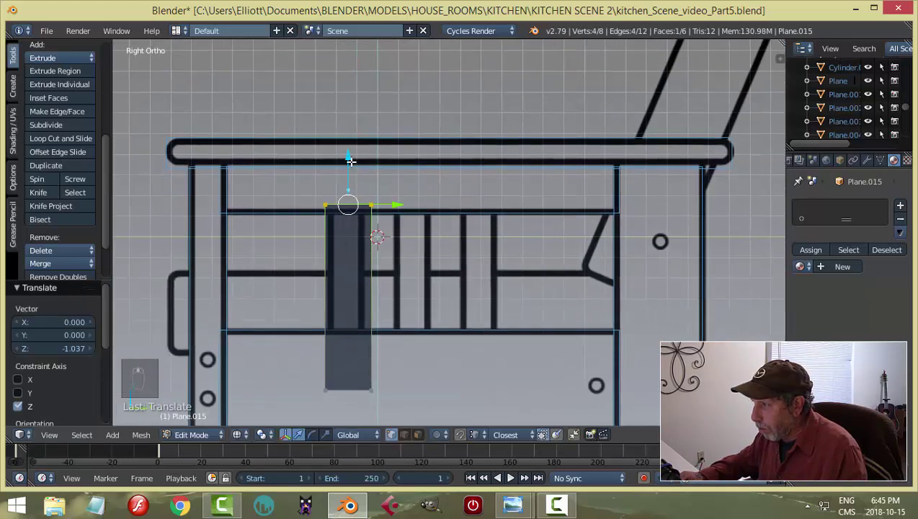
key(a)
key(b)
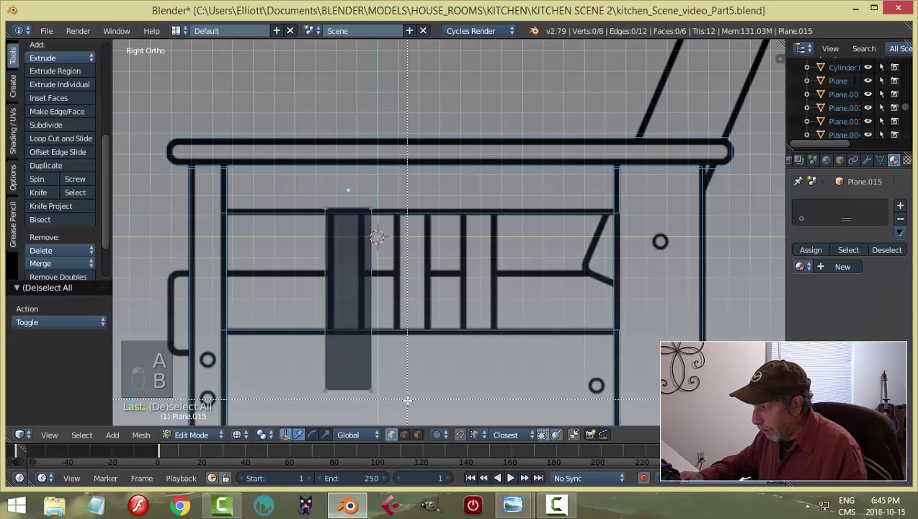
drag(300, 377, 301, 378)
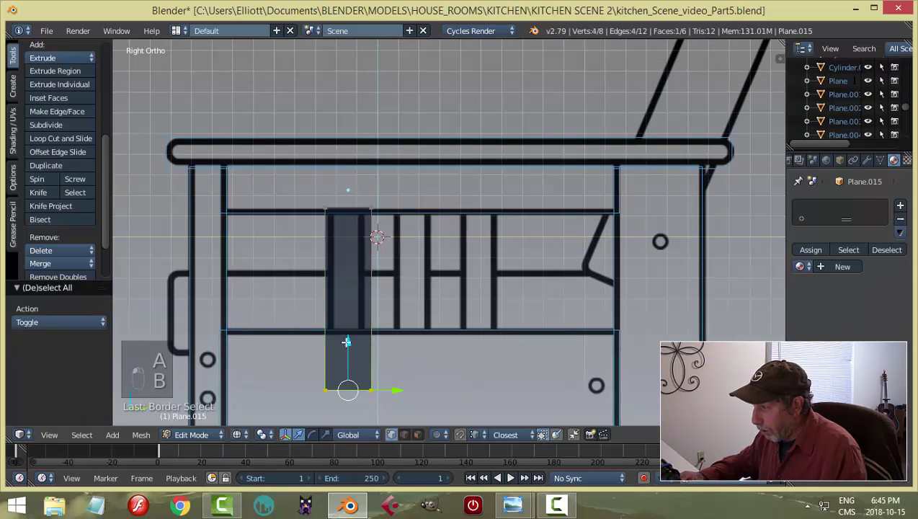
drag(346, 341, 359, 288)
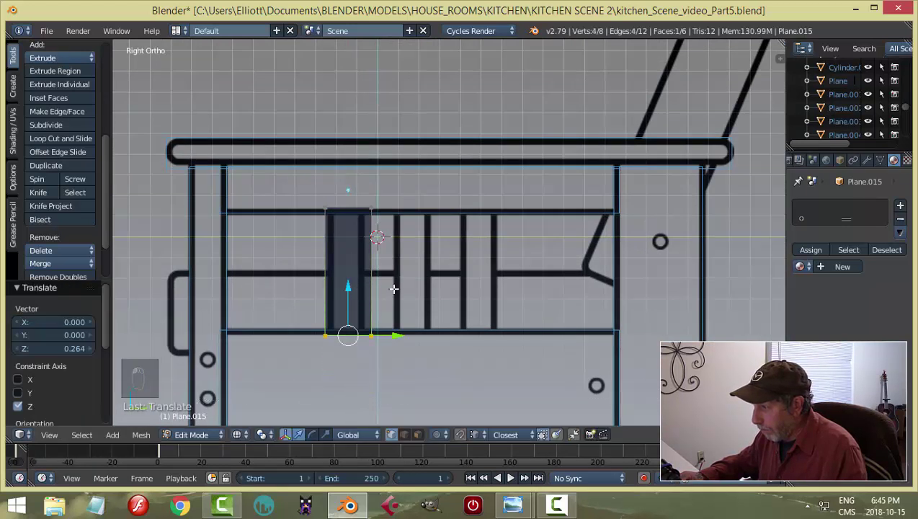
Move the slat's front and back side vertices along Y to the edges of the first slat outline.
key(a)
key(b)
drag(293, 207, 343, 337)
drag(376, 273, 377, 270)
key(a)
key(b)
drag(404, 375, 358, 194)
key(KP_3)
key(x)
click(413, 273)
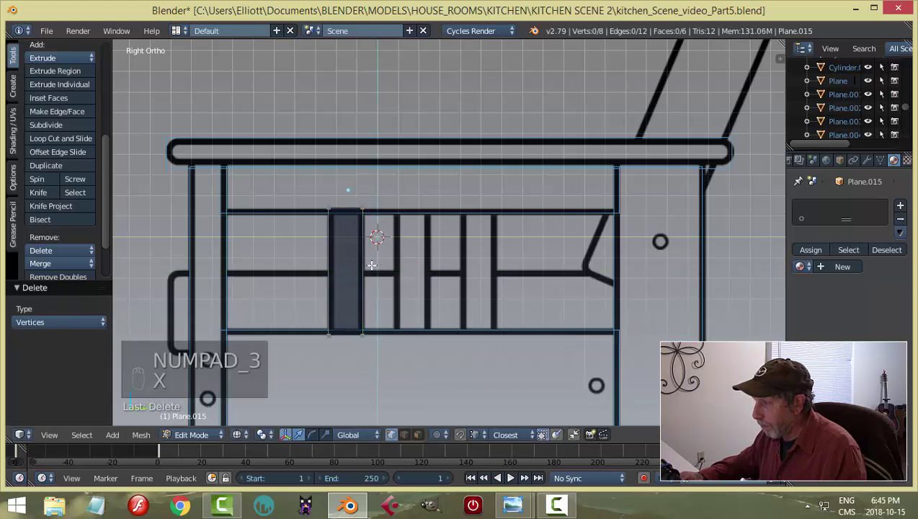
Scale the whole slat to 0.570 along X in the front view, and return to solid shading in object mode with nothing selected.
key(a)
key(KP_1)
scroll(405, 265, up, 3)
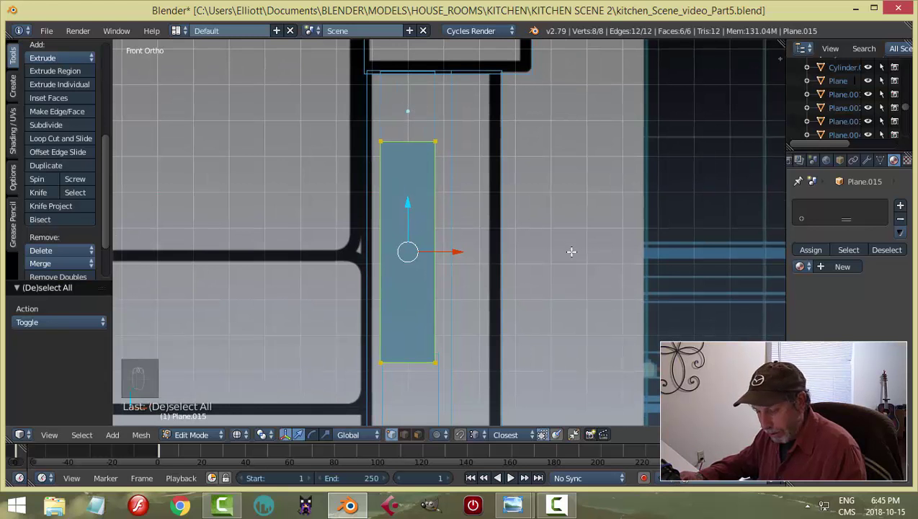
key(s)
key(x)
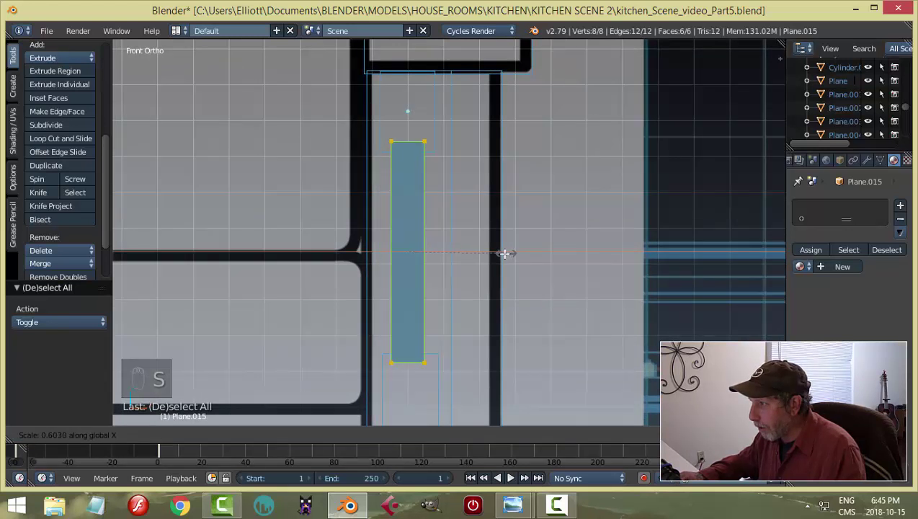
click(498, 252)
key(z)
click(629, 285)
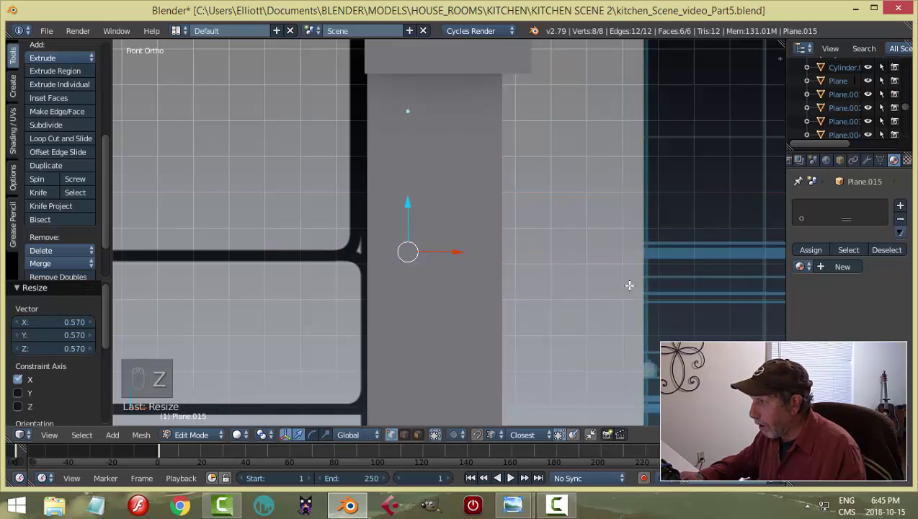
middle_drag(629, 285, 384, 173)
key(Tab)
click(423, 286)
key(a)
key(a)
middle_drag(436, 241, 408, 327)
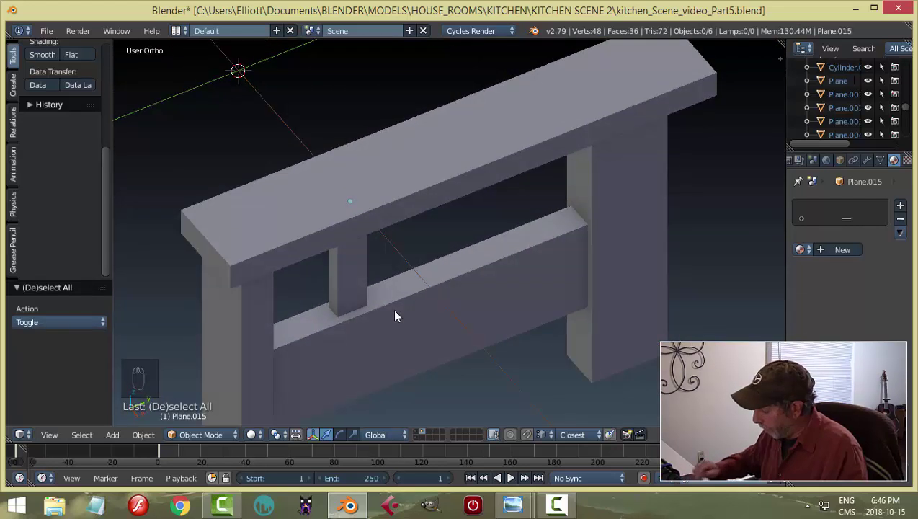
In edit mode, duplicate the slat's mesh and move the copy 0.323 along Y over the second slat outline.
key(KP_3)
right_click(360, 257)
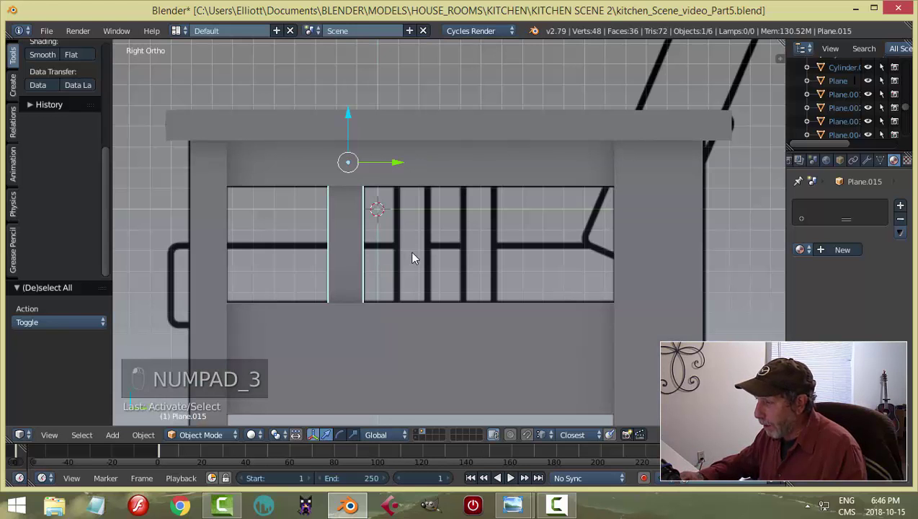
key(Tab)
click(502, 252)
scroll(464, 257, up, 3)
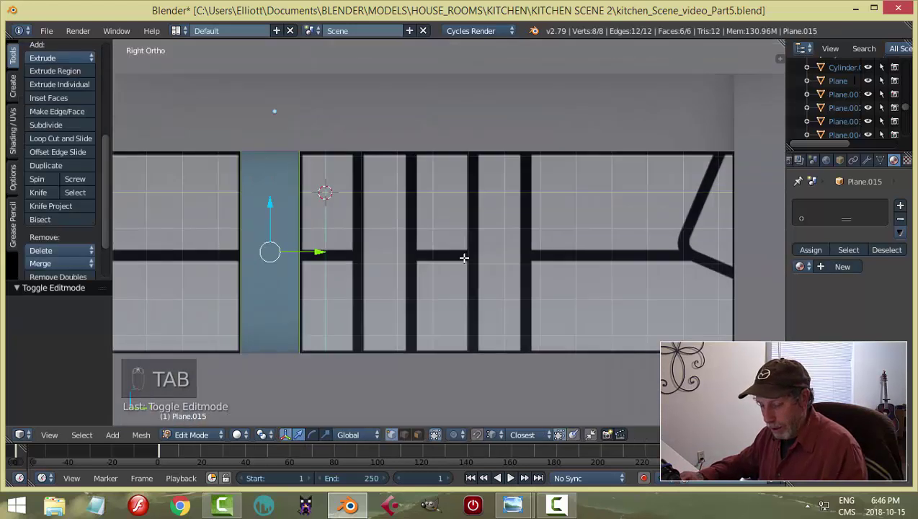
key(a)
key(a)
key(a)
key(a)
key(shift+d)
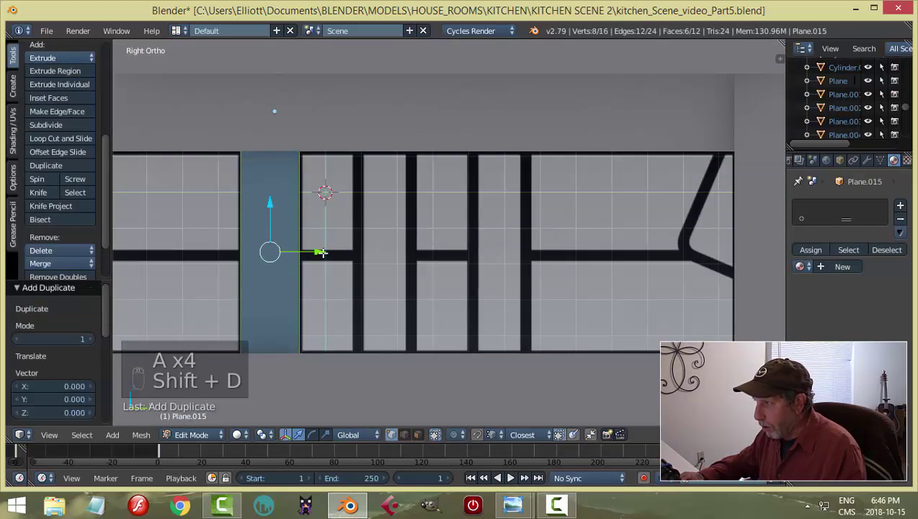
click(438, 270)
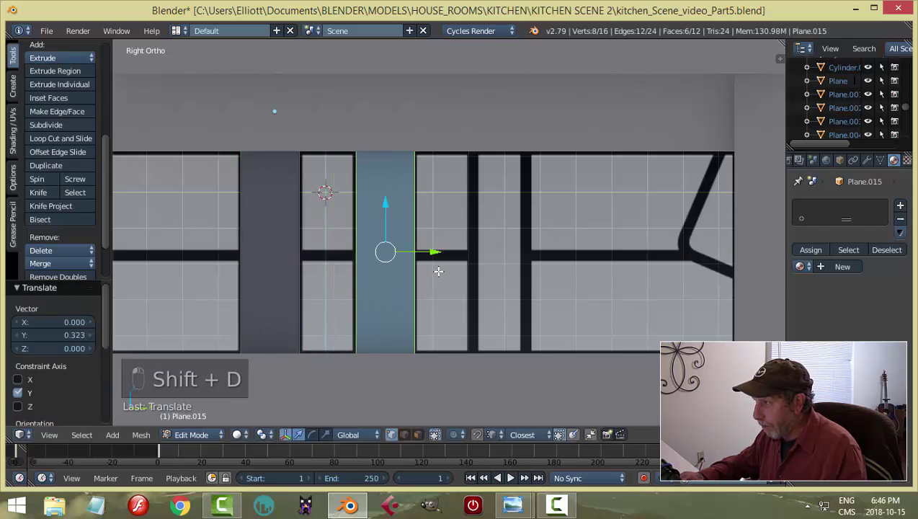
Duplicate the second slat 0.319 along Y over the third slat outline, and return to object mode with nothing selected.
key(shift+d)
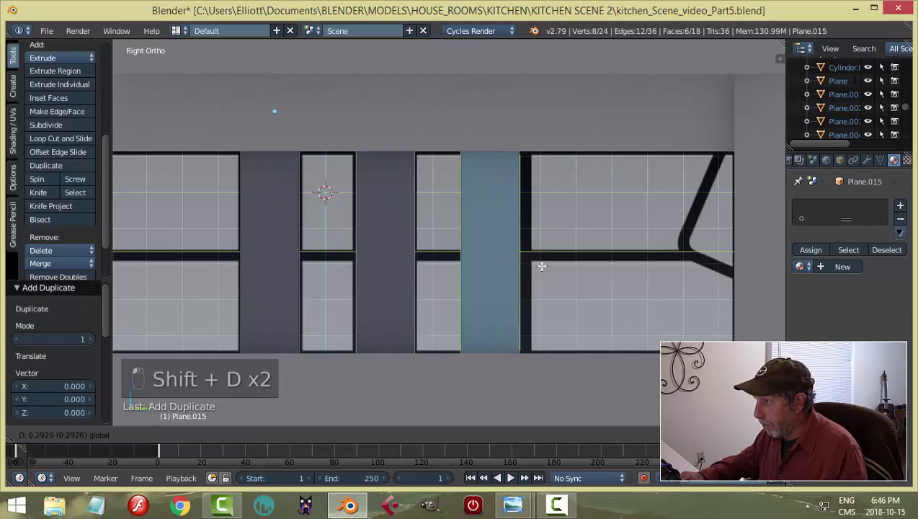
click(565, 269)
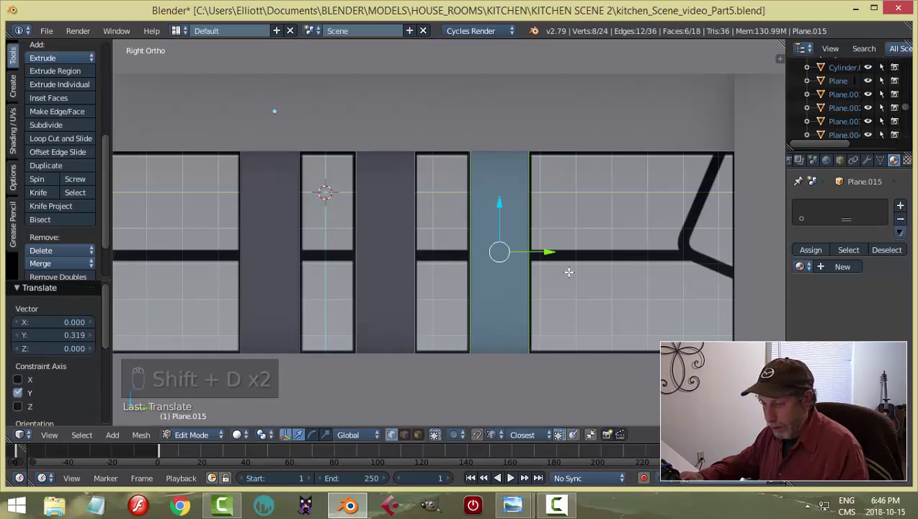
key(a)
scroll(568, 271, down, 5)
scroll(564, 276, down, 2)
key(Tab)
right_click(472, 286)
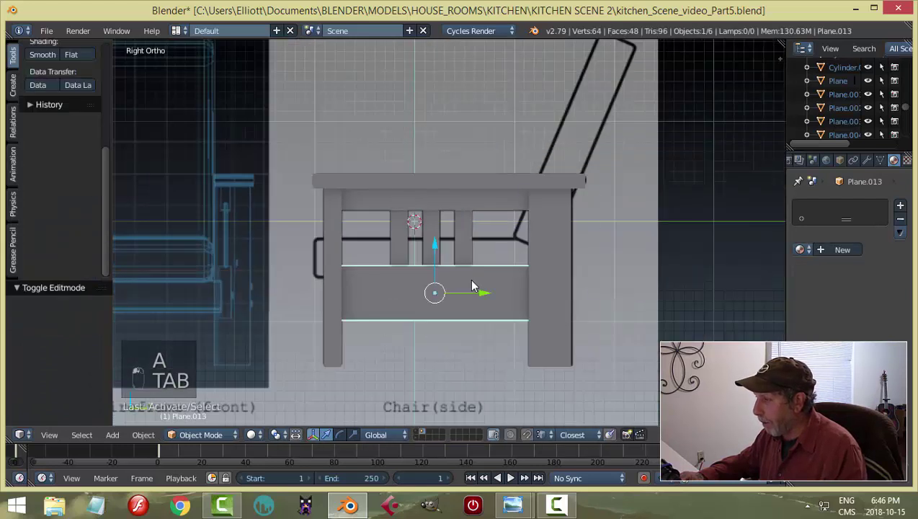
key(a)
Place a duplicate of the front leg, rotated 90° about Y and shifted -1.055 along X, over the front crossrail outline.
middle_drag(493, 275, 520, 302)
key(KP_1)
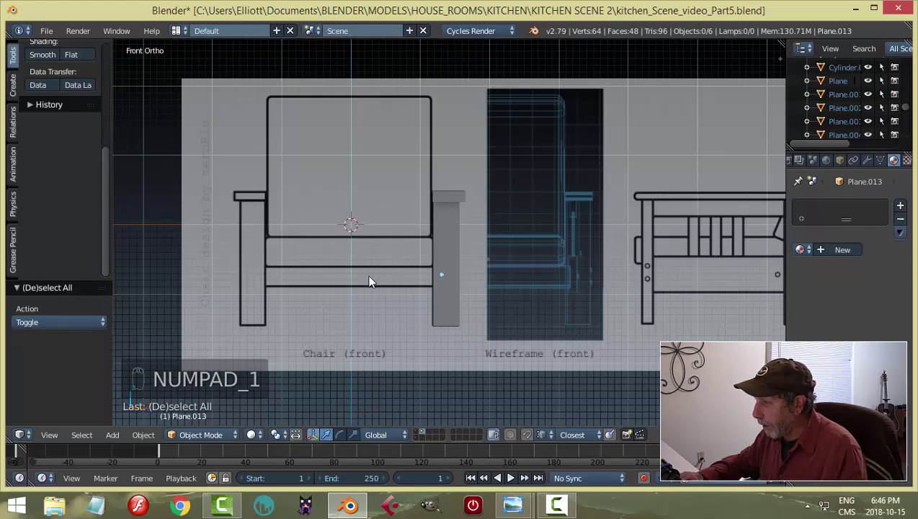
scroll(483, 302, up, 1)
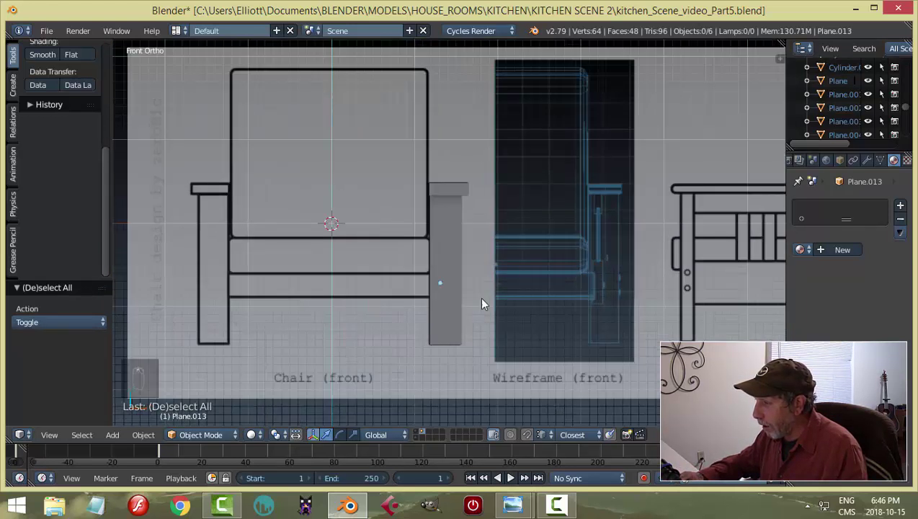
right_click(456, 270)
key(shift+d)
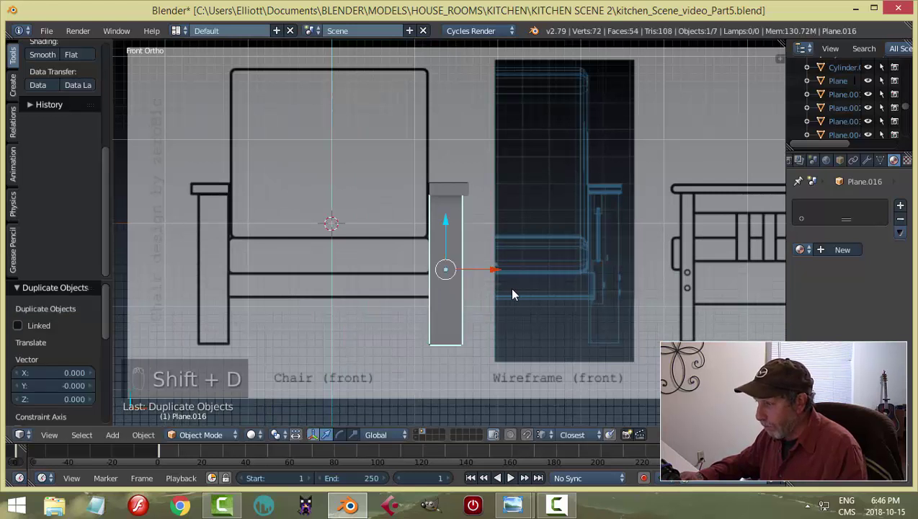
key(r)
key(Return)
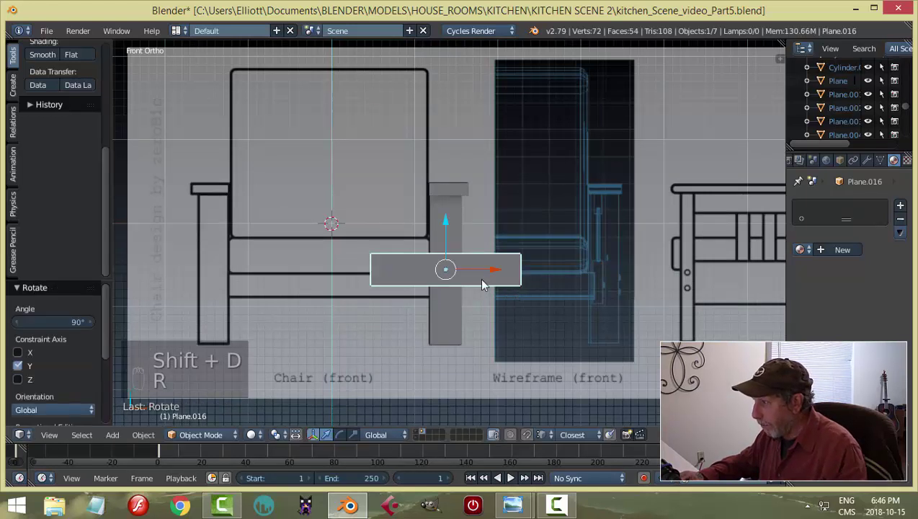
drag(489, 271, 403, 282)
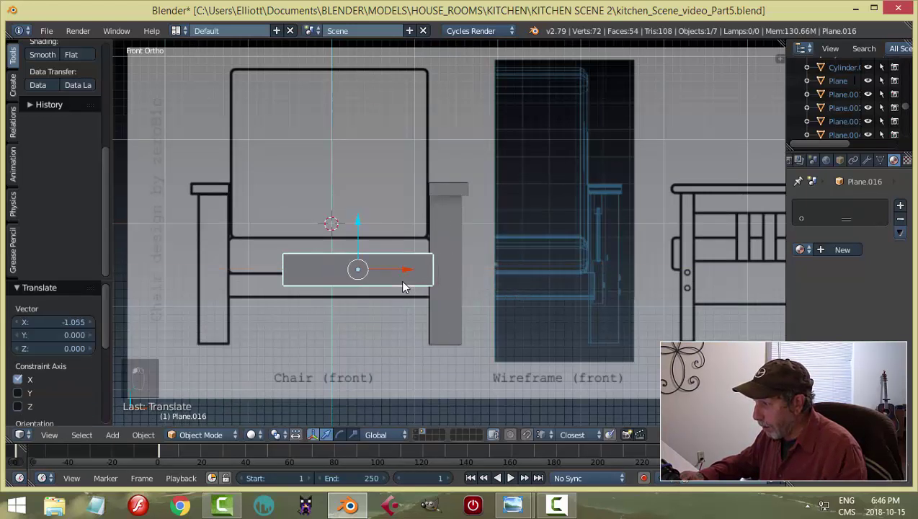
drag(358, 225, 358, 241)
In wireframe edit mode, move the crossrail's bottom vertices up along Z to the lower line of its front outline.
key(Tab)
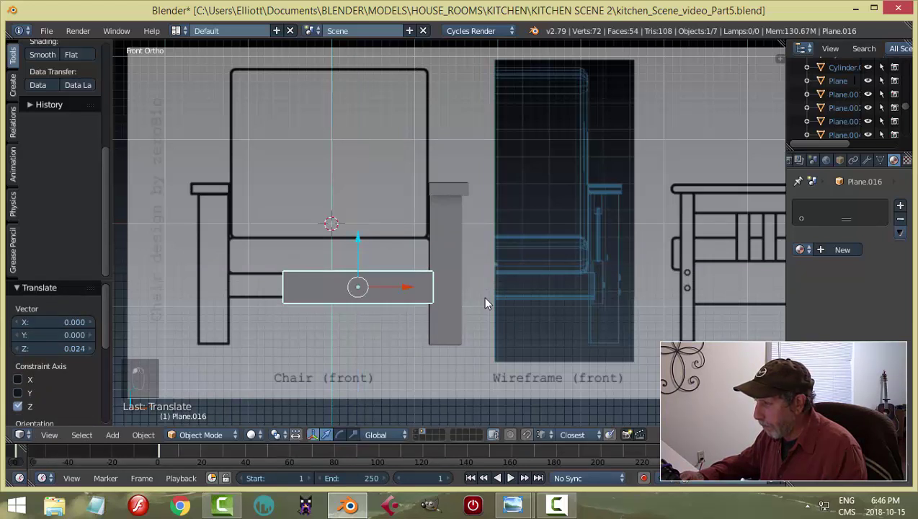
scroll(524, 217, up, 4)
shift+middle_drag(524, 217, 557, 180)
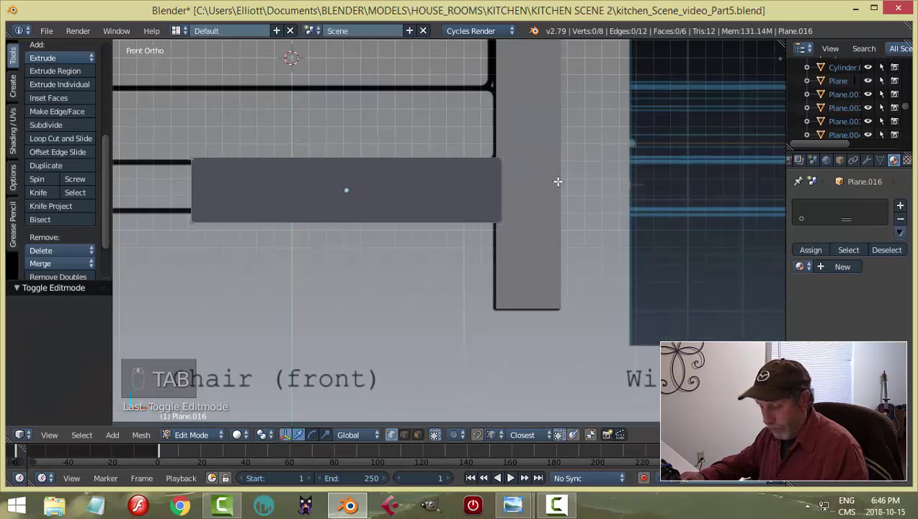
key(z)
click(584, 182)
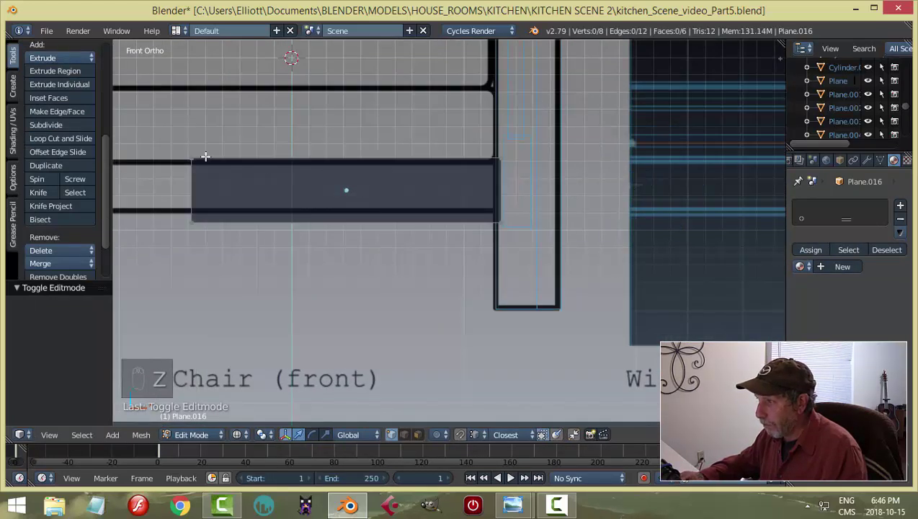
key(b)
drag(500, 245, 185, 211)
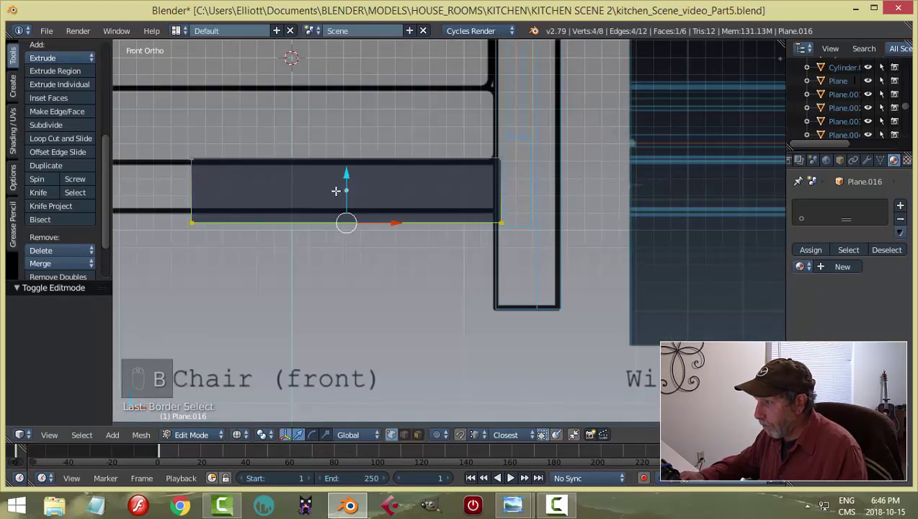
drag(347, 178, 351, 168)
Move the crossrail's top vertices -0.012 along Z to the upper line of its outline.
key(a)
key(b)
drag(140, 128, 515, 166)
drag(348, 112, 368, 124)
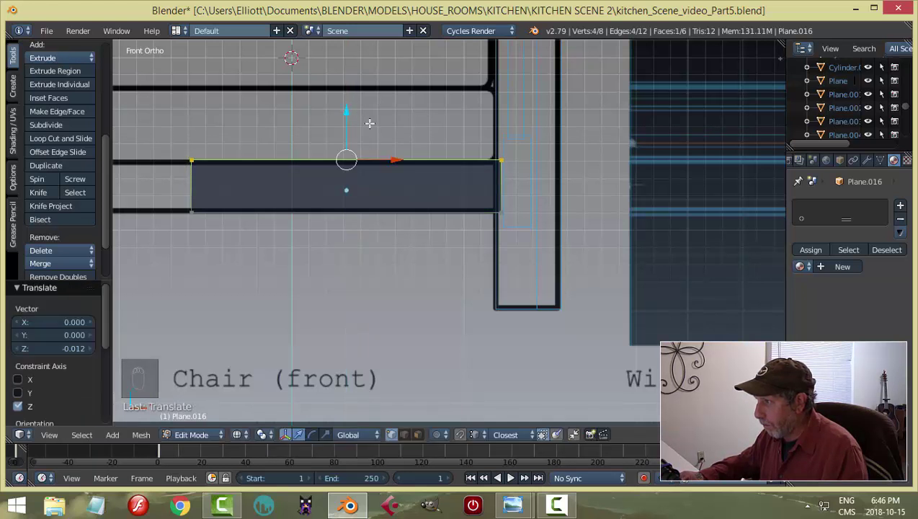
key(a)
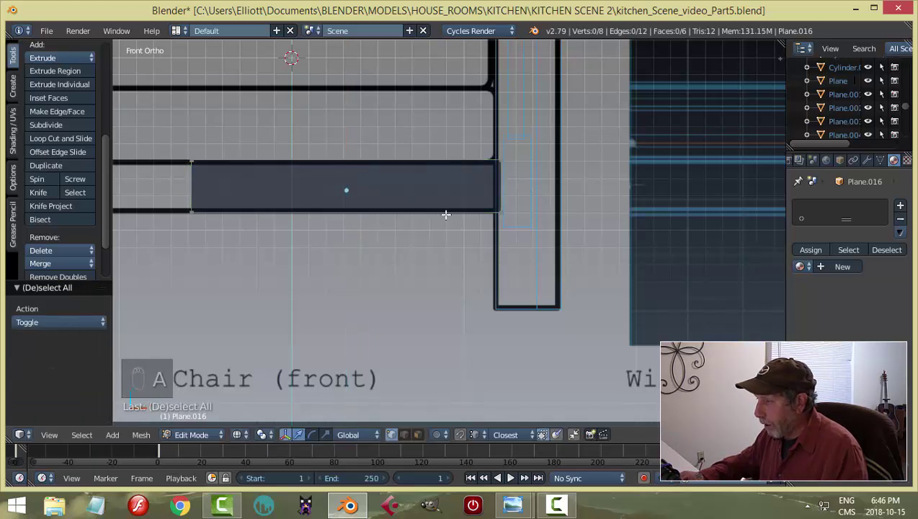
In the side view, move the crossrail's front vertices slightly inward along Y from the front leg's face.
key(KP_3)
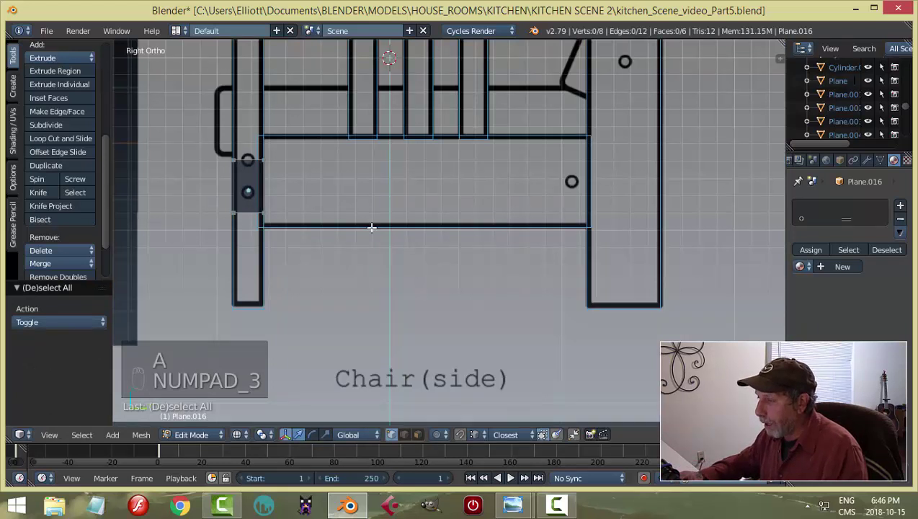
scroll(371, 227, up, 4)
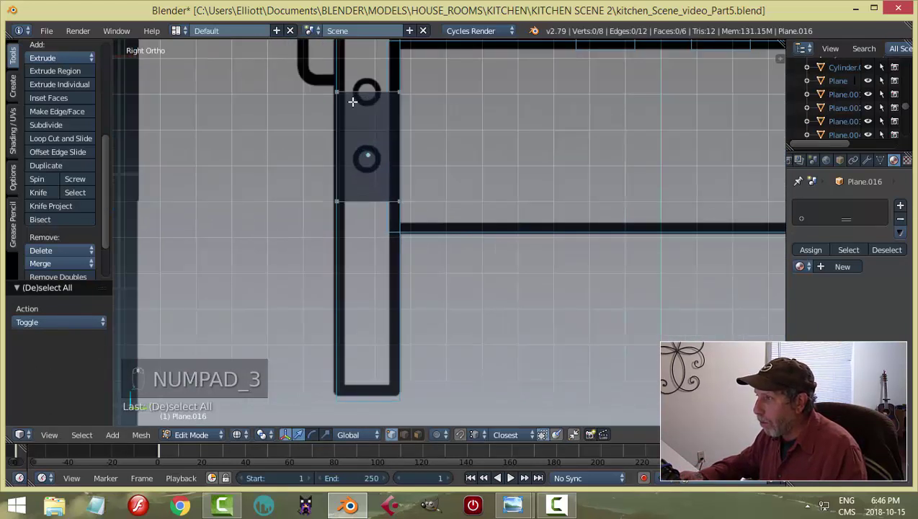
key(b)
drag(310, 71, 346, 255)
key(g)
key(y)
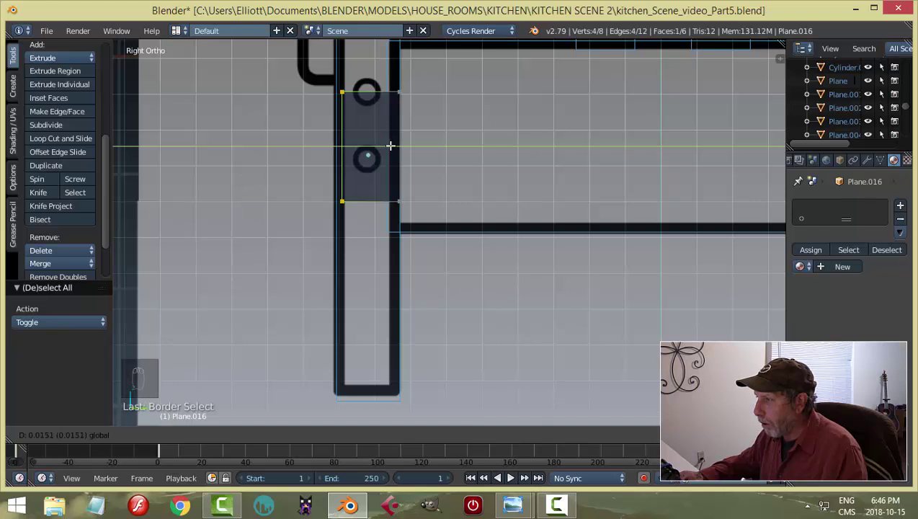
click(389, 145)
Move the crossrail's rear vertices -0.013 along Y inside the front leg, and return to solid shading.
key(a)
key(b)
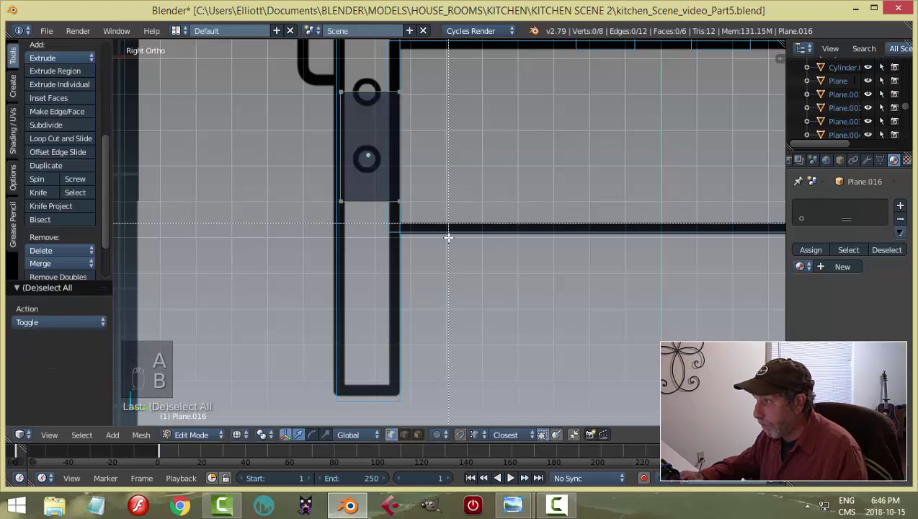
drag(448, 236, 396, 84)
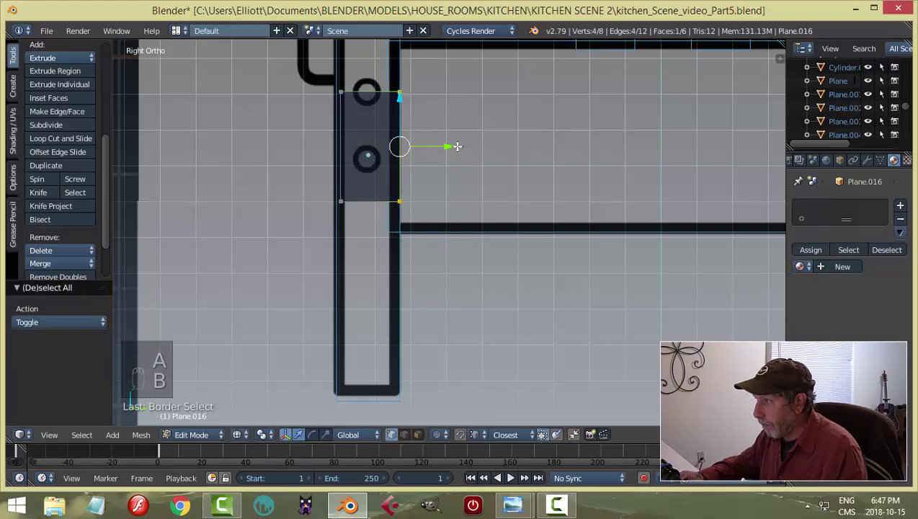
drag(456, 146, 452, 146)
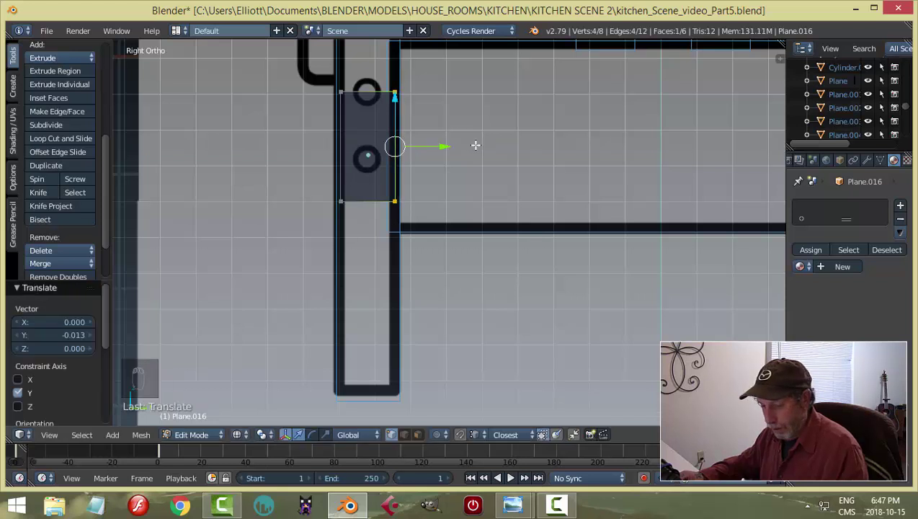
key(a)
key(z)
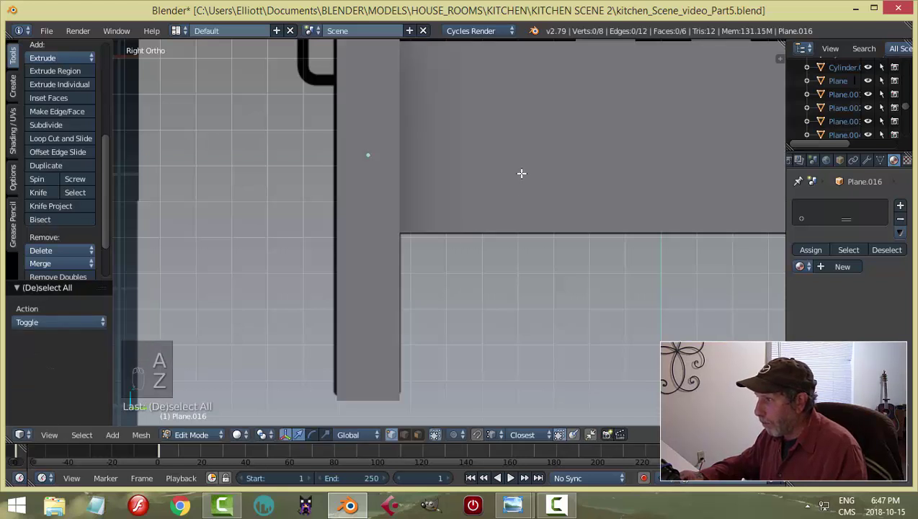
scroll(521, 173, down, 4)
middle_drag(416, 198, 690, 232)
scroll(584, 237, up, 2)
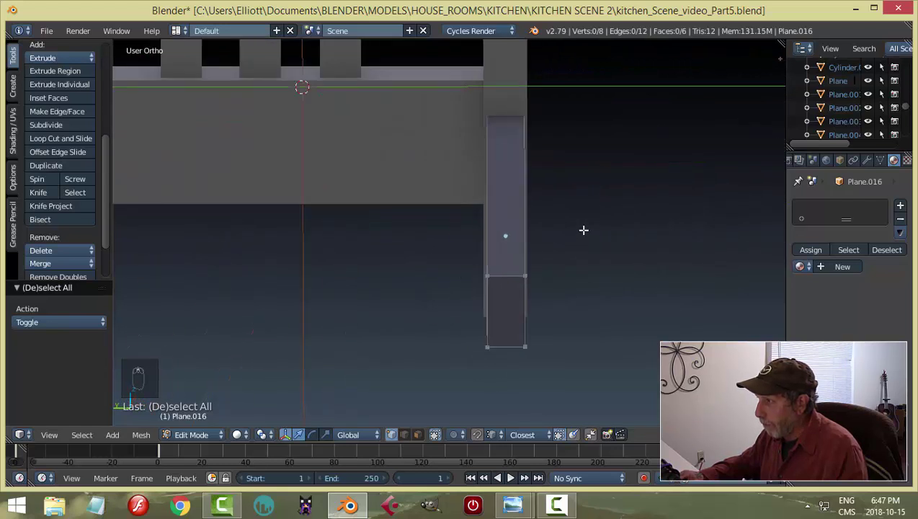
Scale the whole crossrail along global Y to about 0.74 so it is thinner than the front leg.
key(a)
middle_drag(583, 230, 581, 233)
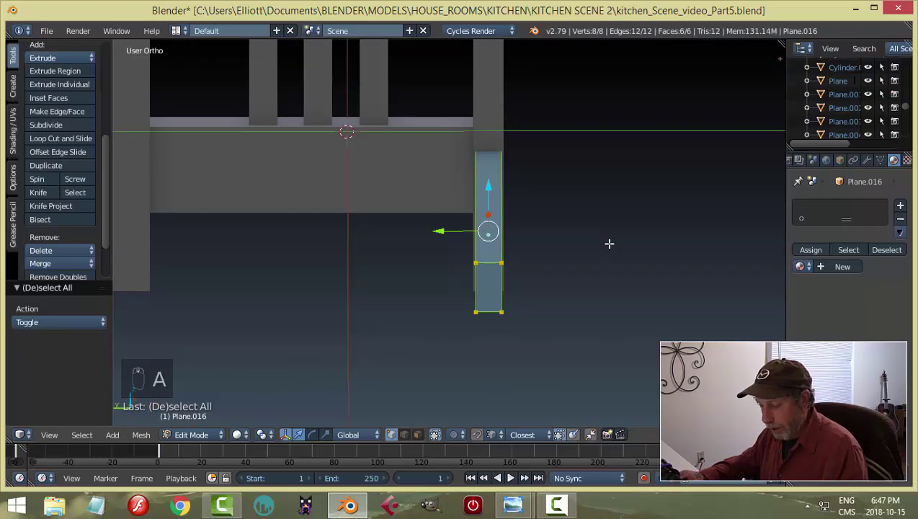
key(s)
key(y)
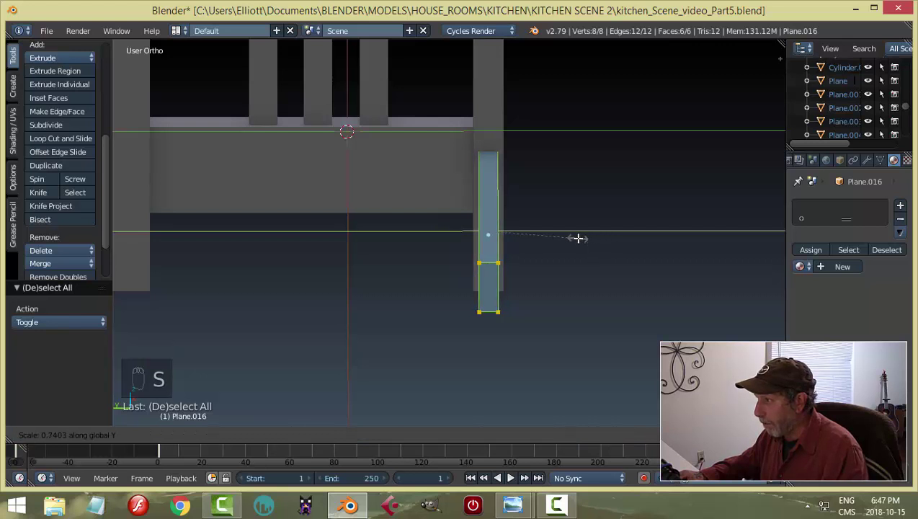
click(580, 237)
key(a)
In the front wireframe view, move the crossrail's inner end vertices 0.625 along X to near the chair's centre line.
scroll(670, 344, down, 4)
middle_drag(670, 345, 506, 242)
key(KP_1)
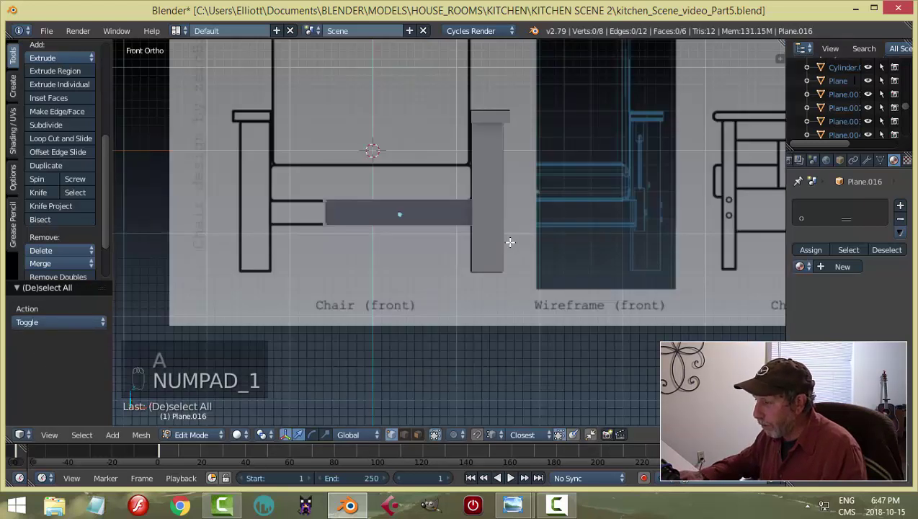
key(z)
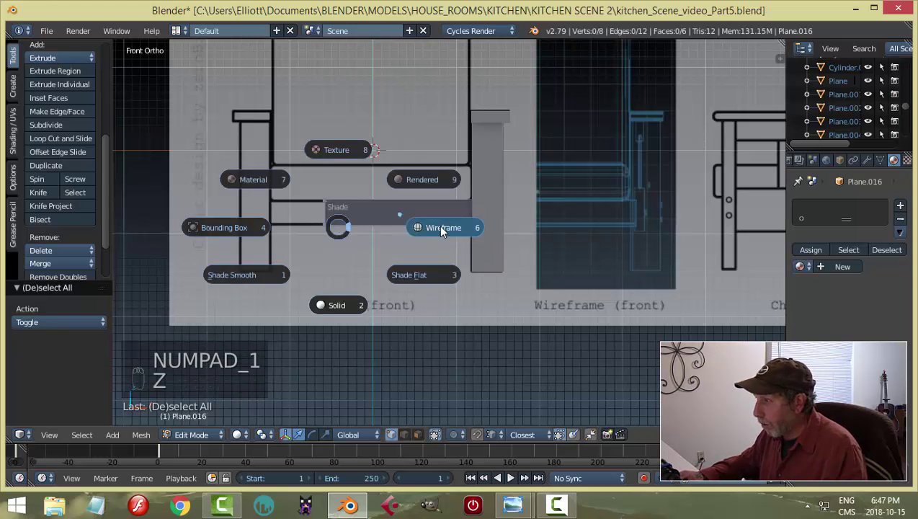
click(437, 228)
key(b)
drag(294, 170, 368, 264)
drag(368, 211, 427, 232)
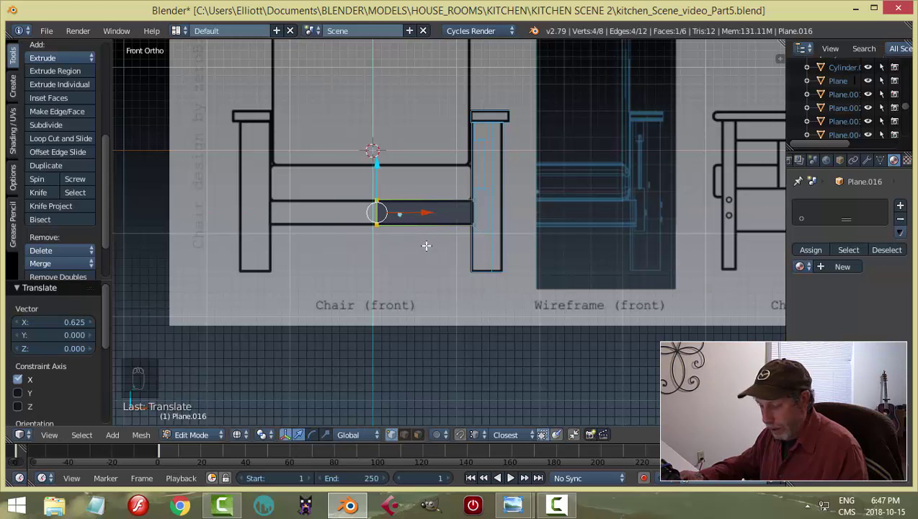
key(a)
Return the crossrail to object mode and switch the viewport back to solid shading.
scroll(434, 251, down, 2)
key(Tab)
click(408, 259)
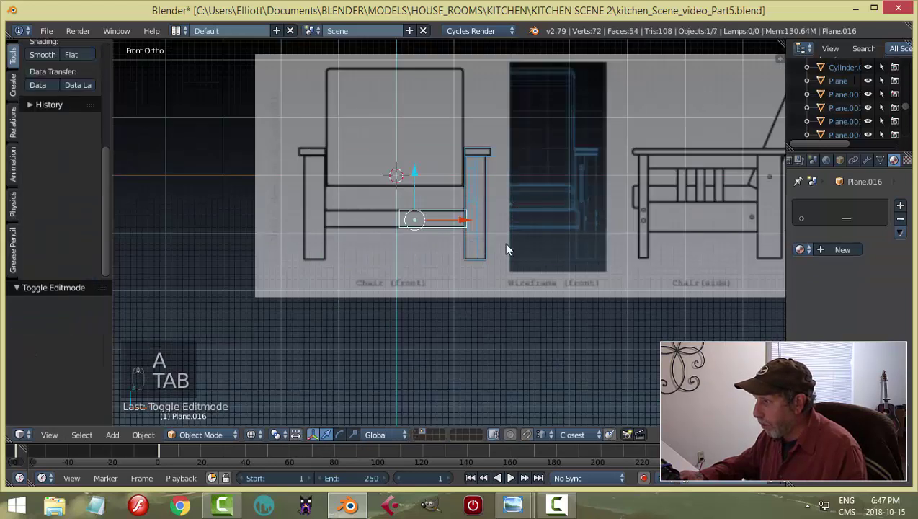
middle_drag(506, 248, 447, 273)
key(z)
click(441, 348)
mouse_move(442, 348)
middle_down()
mouse_move(580, 277)
mouse_move(505, 248)
mouse_move(504, 283)
mouse_move(623, 246)
mouse_move(568, 287)
mouse_move(514, 276)
middle_up()
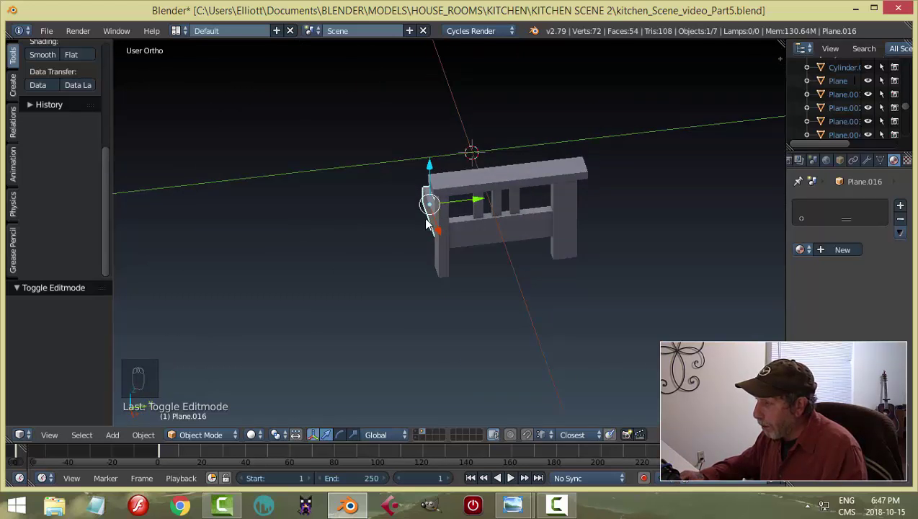
Add a Bevel modifier to the wide rear leg with a width of 0.02 and 2 segments.
mouse_move(562, 230)
middle_down()
mouse_move(557, 248)
mouse_move(565, 245)
middle_up()
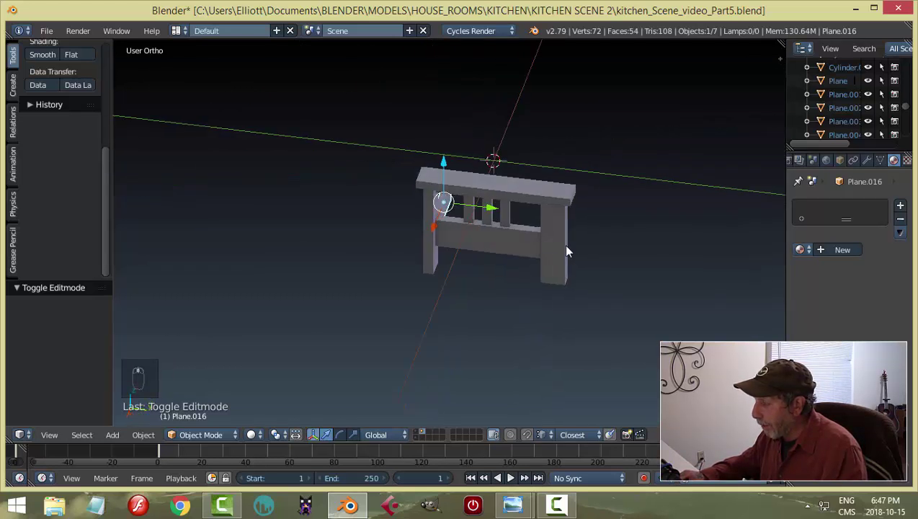
scroll(554, 241, up, 2)
shift+middle_drag(481, 231, 559, 195)
right_click(559, 195)
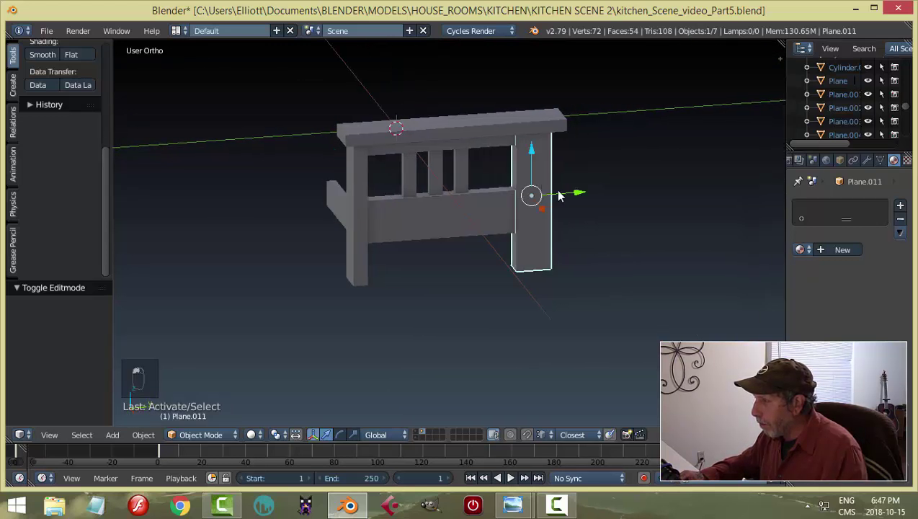
click(864, 160)
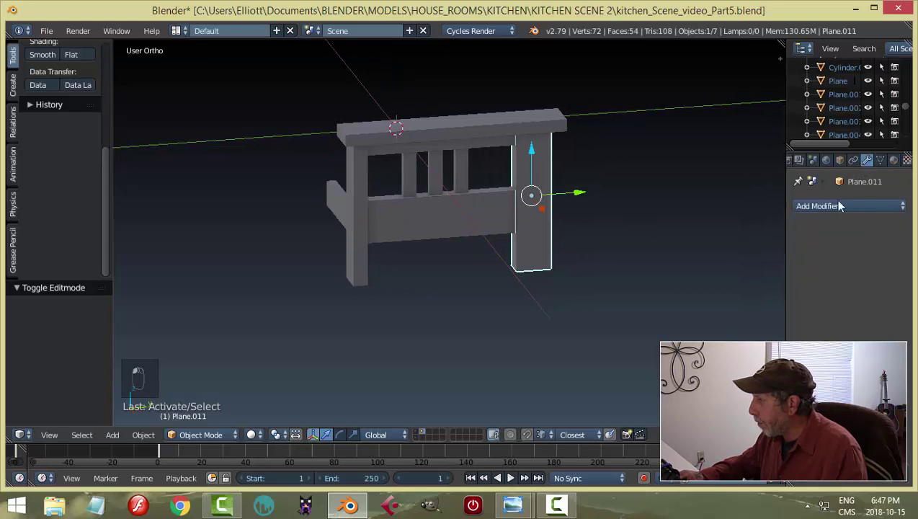
click(834, 205)
click(649, 253)
scroll(596, 248, up, 3)
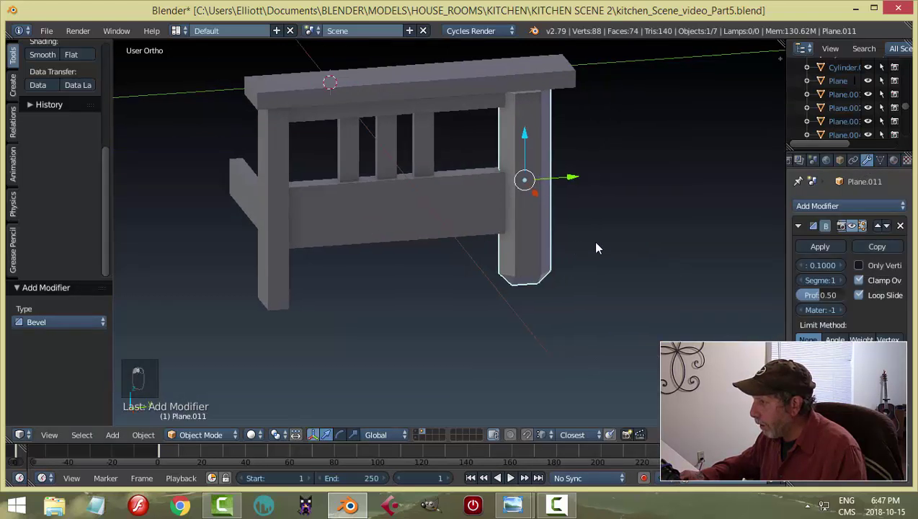
click(838, 279)
drag(822, 265, 782, 265)
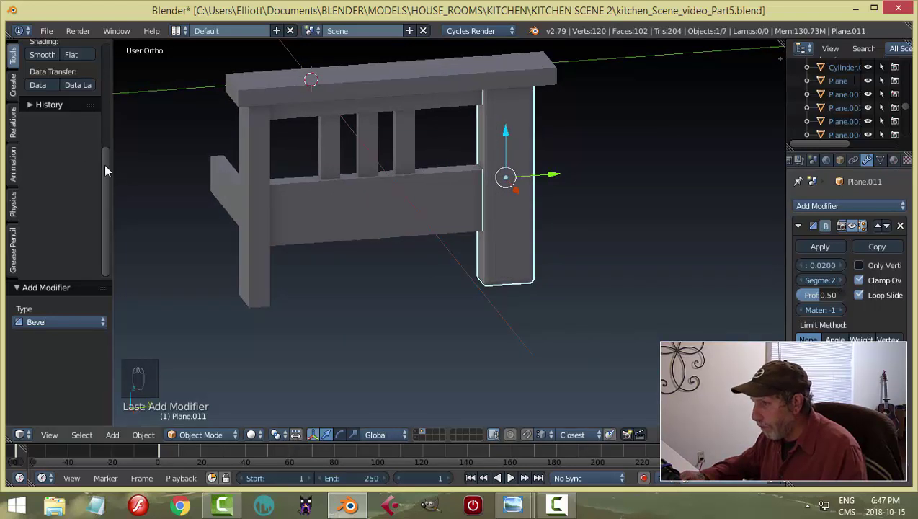
Apply smooth shading to the rear leg and enable Auto Smooth at 30° in its mesh normals.
click(42, 55)
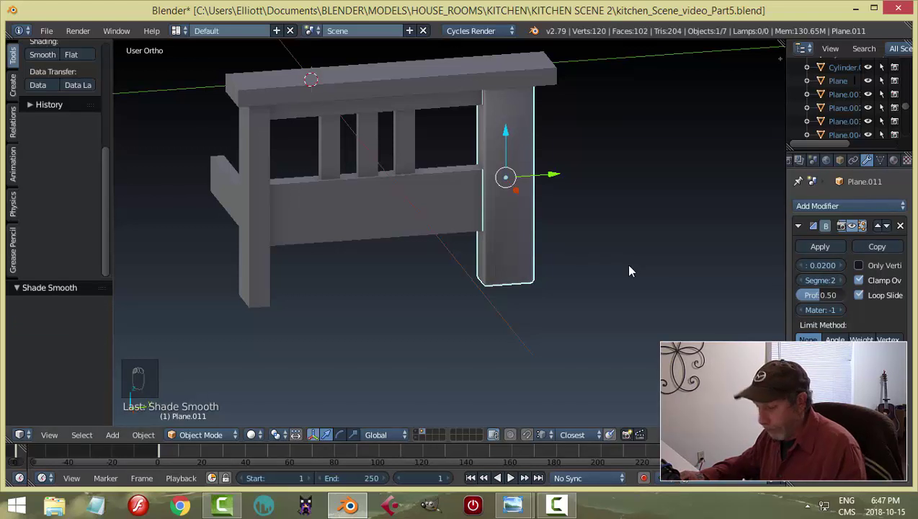
key(a)
middle_drag(607, 252, 627, 221)
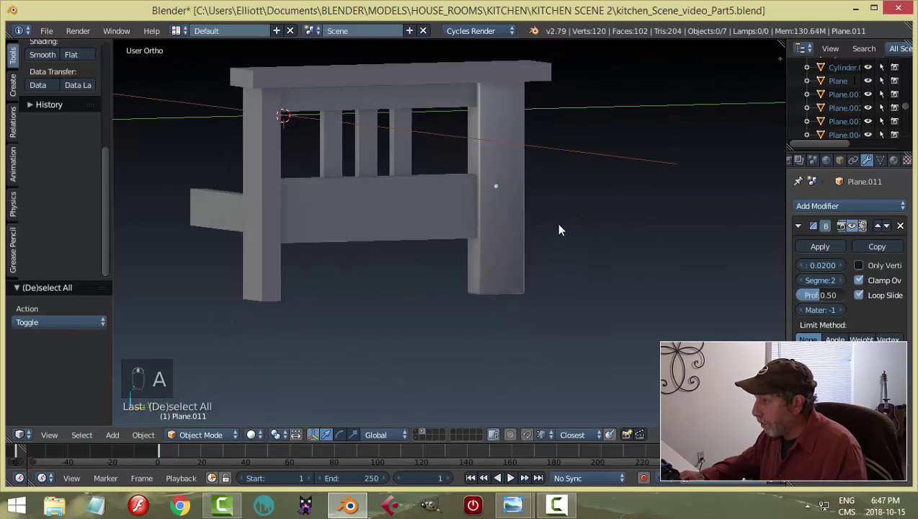
right_click(509, 205)
click(880, 160)
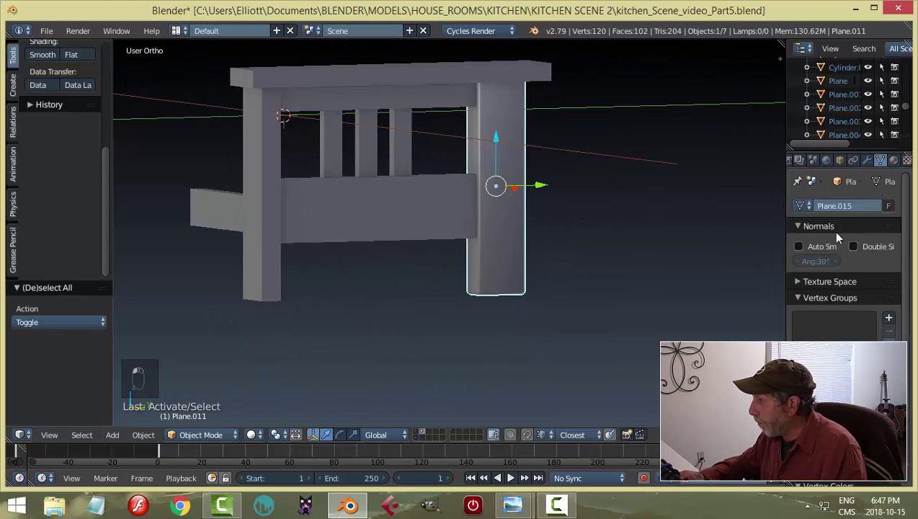
click(799, 246)
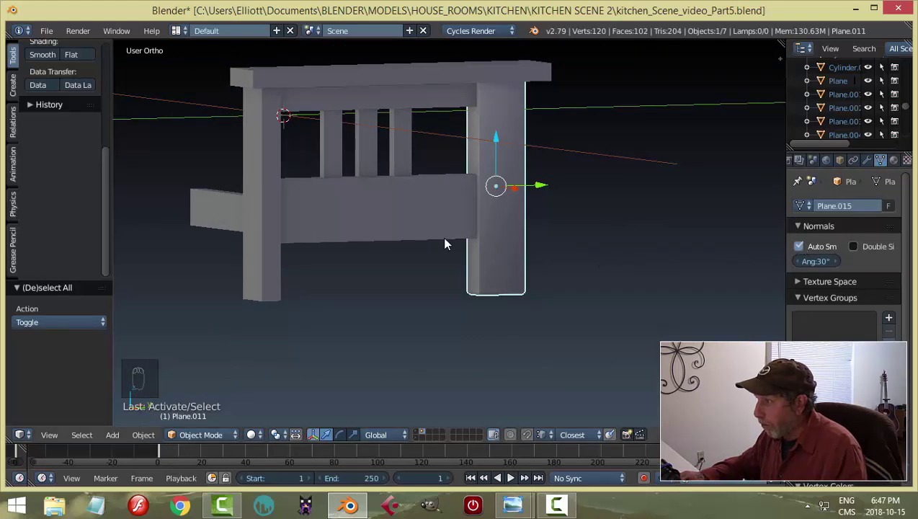
Link the rear leg's modifiers to the lower side rail so it gets the same bevel.
right_click(429, 222)
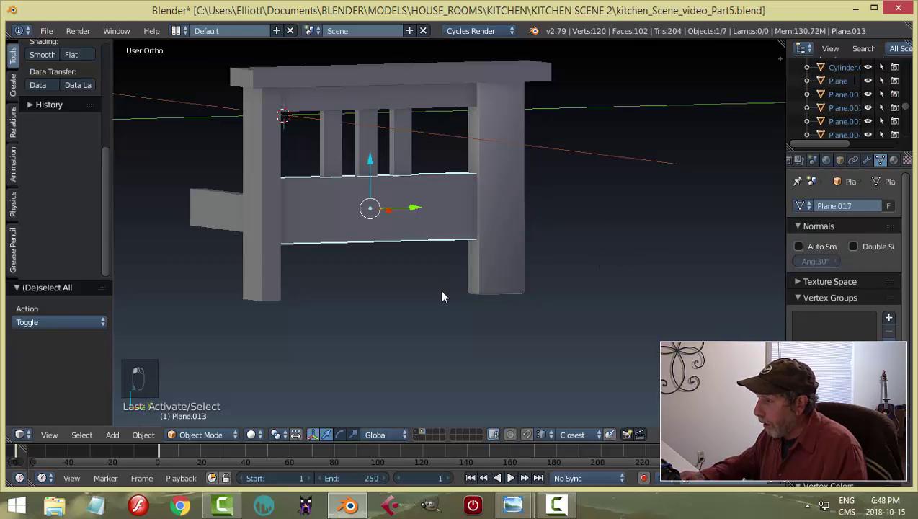
shift+right_click(496, 202)
key(ctrl+l)
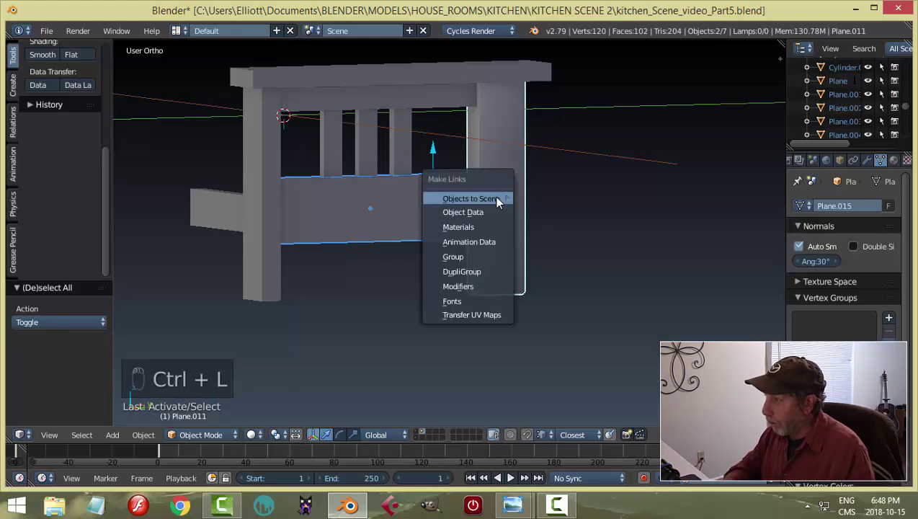
click(475, 284)
key(a)
Apply smooth shading to the lower side rail and enable Auto Smooth for its mesh.
right_click(444, 220)
key(KP_1)
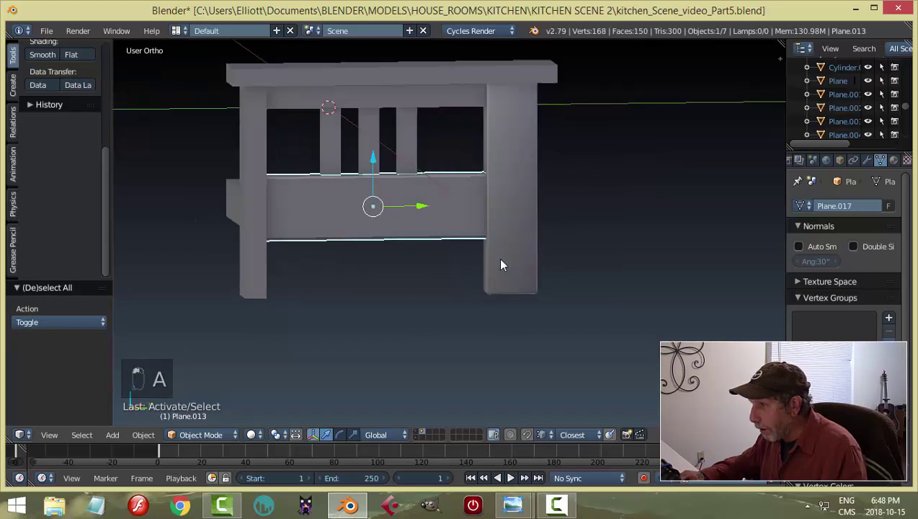
click(34, 57)
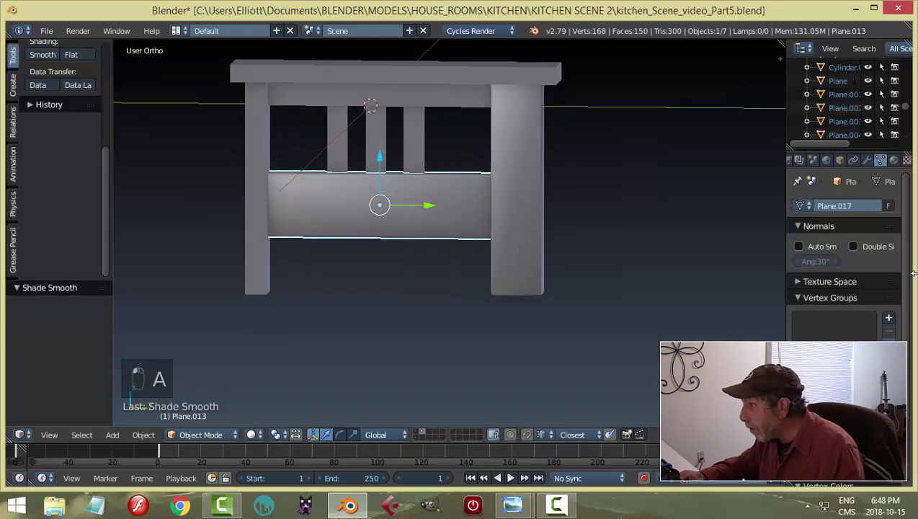
click(798, 247)
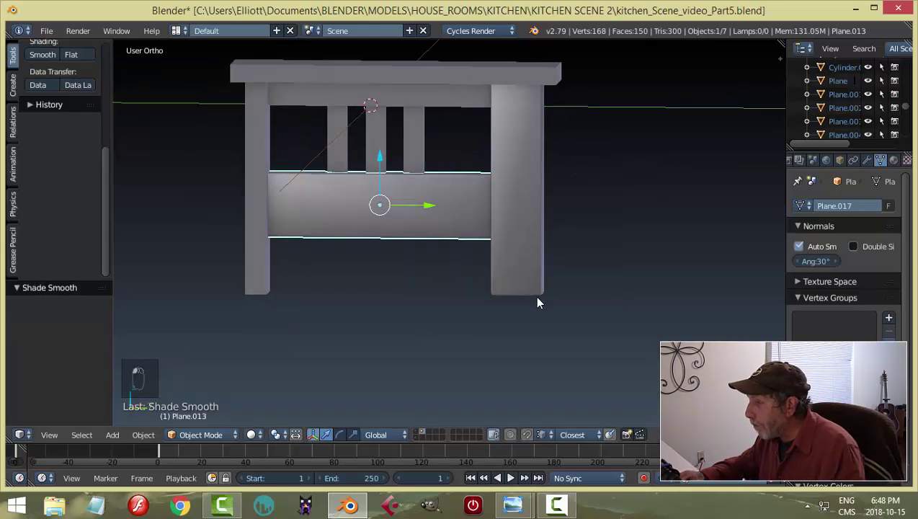
middle_drag(536, 301, 615, 306)
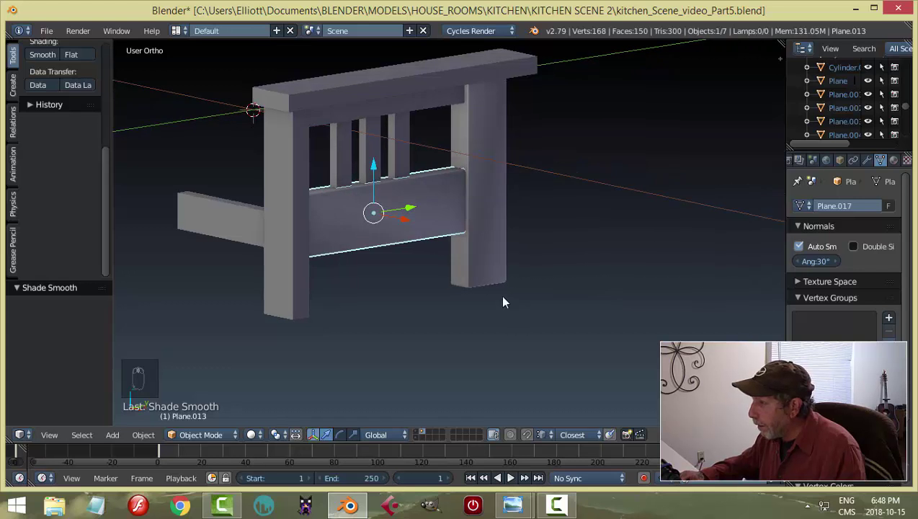
Set the lower side rail and the rear leg to flat shading.
click(82, 58)
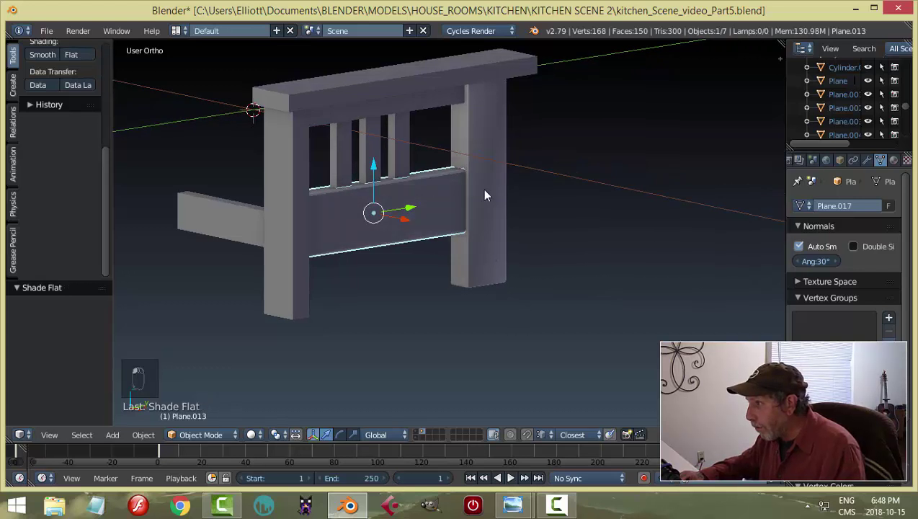
right_click(482, 189)
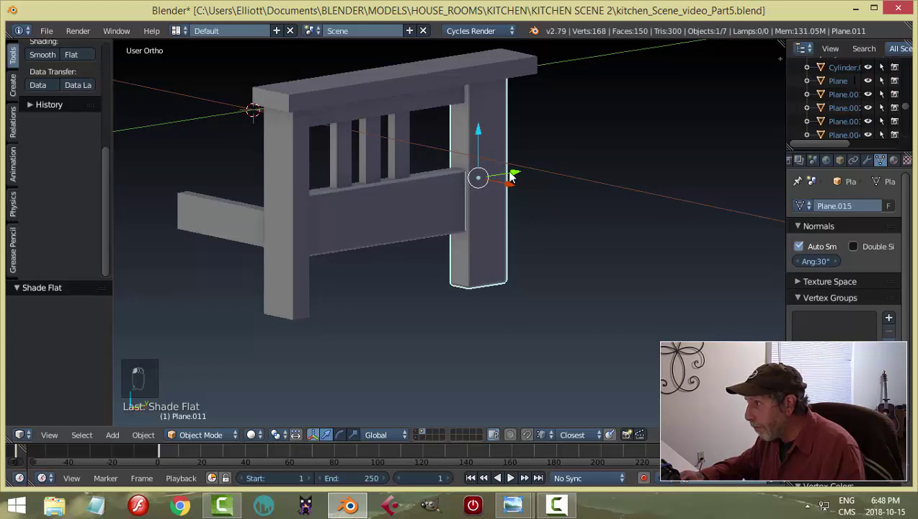
key(a)
Link the lower side rail's bevel modifier to the three side slats.
middle_drag(548, 181, 423, 196)
right_click(412, 171)
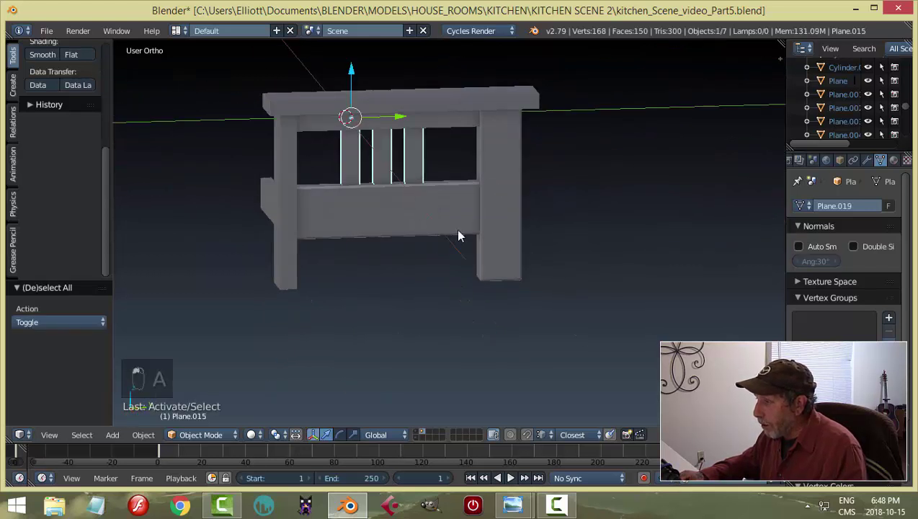
shift+right_click(428, 212)
key(ctrl+l)
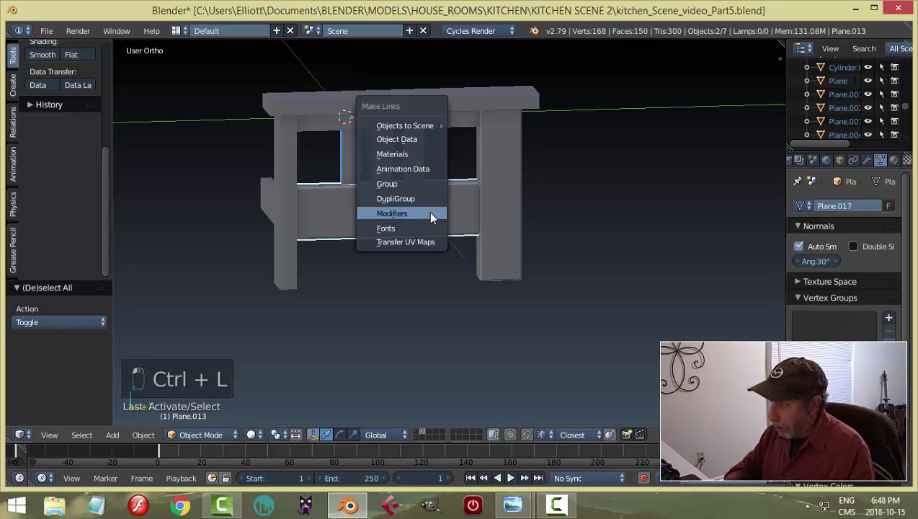
click(430, 217)
key(a)
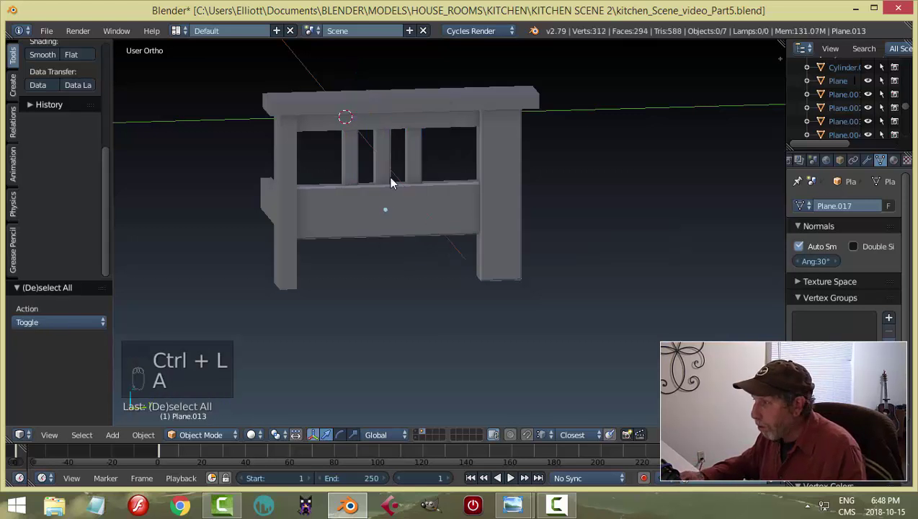
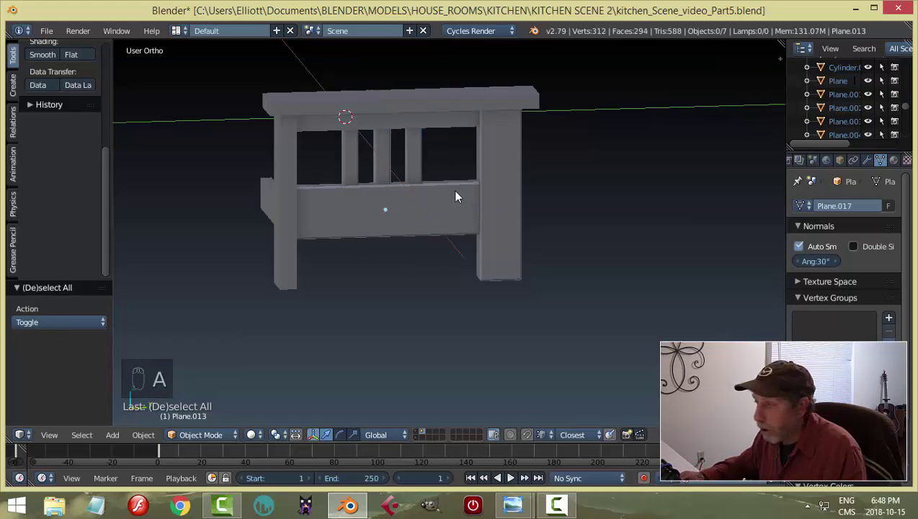
Link the lower side rail's bevel modifier to the upper side rail under the armrest.
right_click(443, 123)
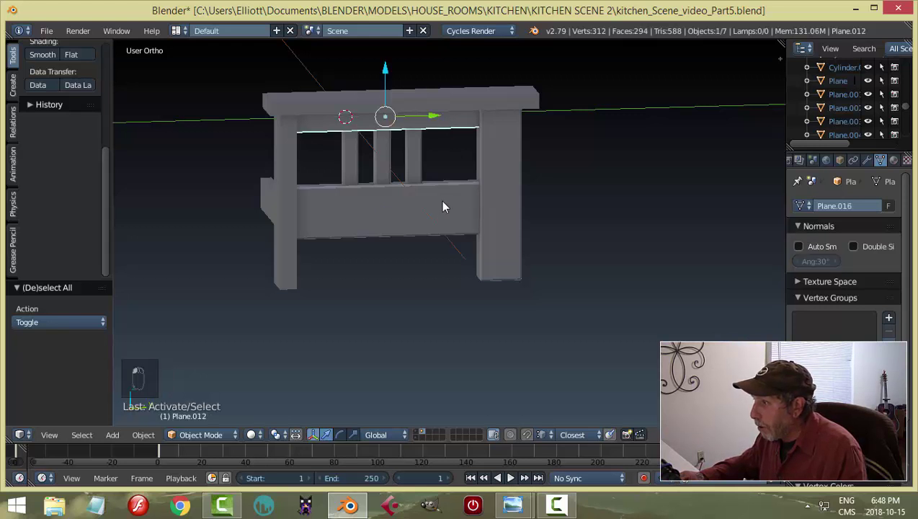
shift+right_click(438, 202)
key(ctrl+l)
click(440, 205)
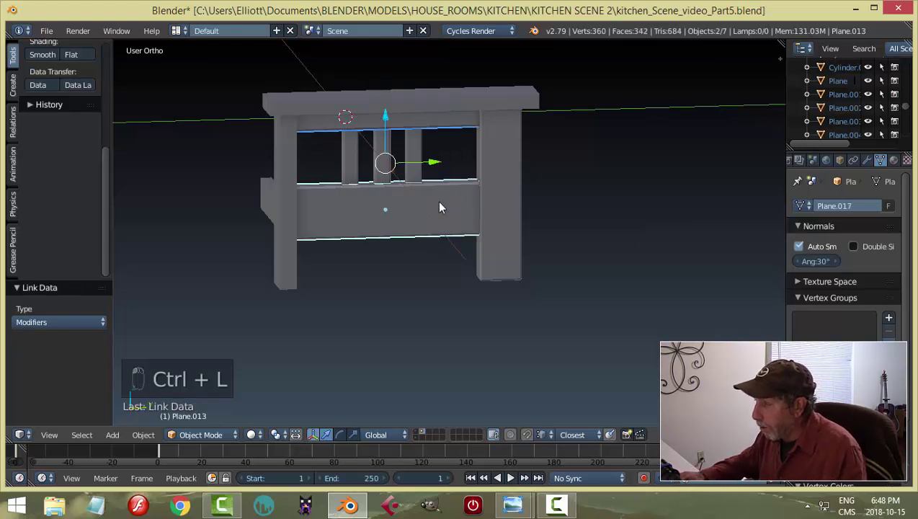
Link the lower side rail's bevel modifier to the front leg and deselect everything.
shift+right_click(285, 202)
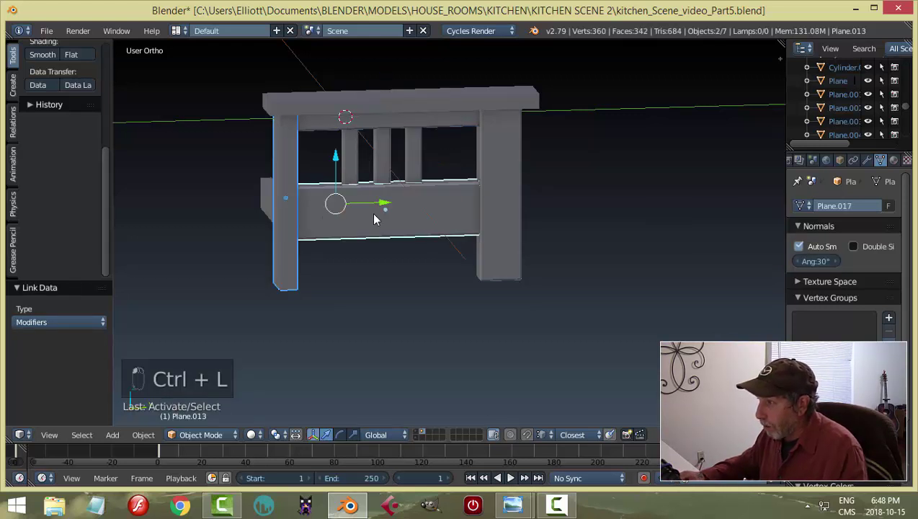
key(ctrl+l)
click(372, 215)
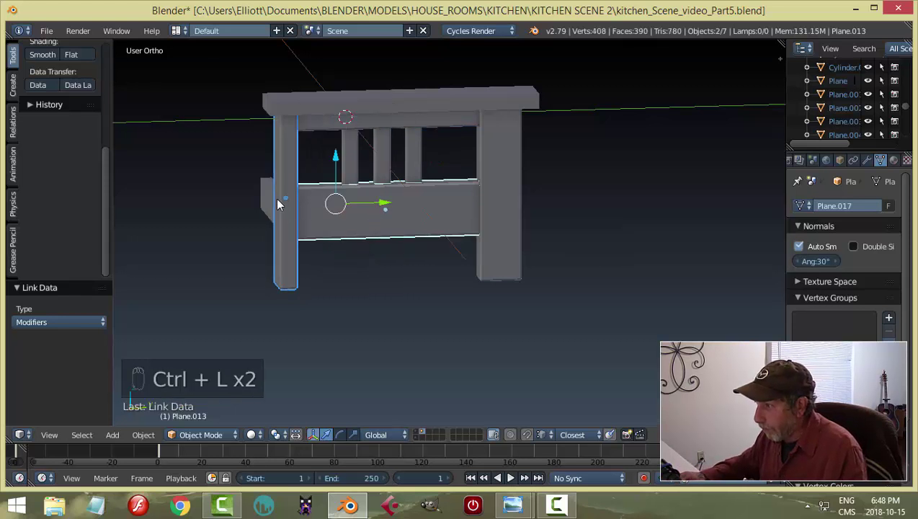
middle_drag(304, 219, 452, 240)
key(a)
Save the blend file, overwriting the existing version.
scroll(365, 204, up, 2)
key(ctrl+s)
click(401, 218)
Bevel the four short edges across the armrest's two ends with an offset of about 0.05 and three segments.
right_click(335, 161)
key(Tab)
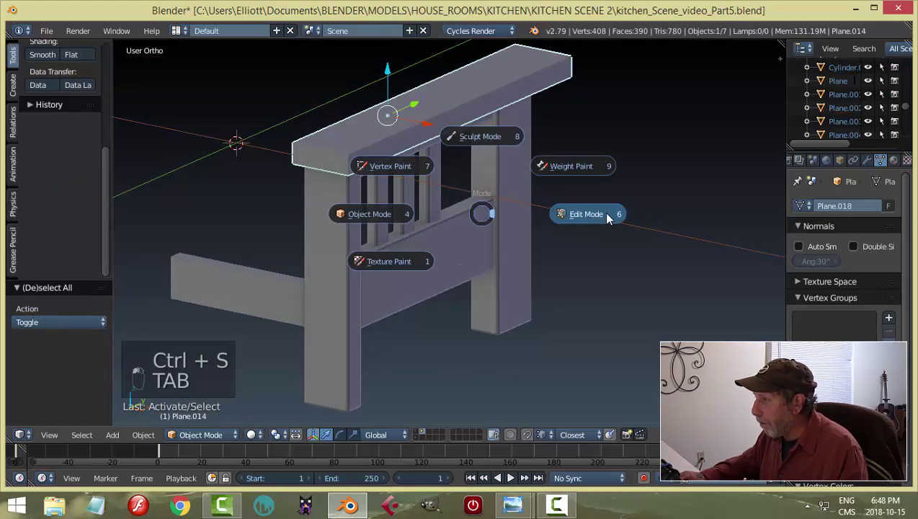
key(ctrl+Tab)
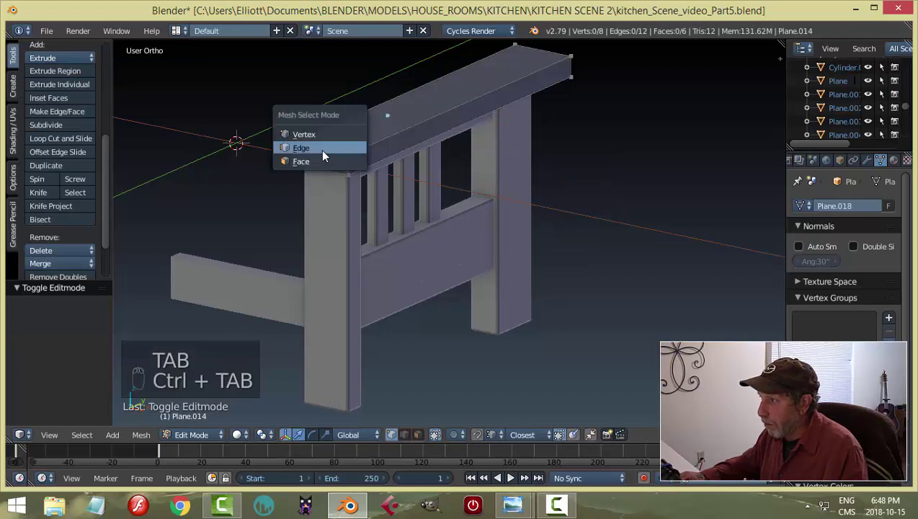
click(321, 149)
right_click(320, 149)
middle_drag(551, 197, 539, 99)
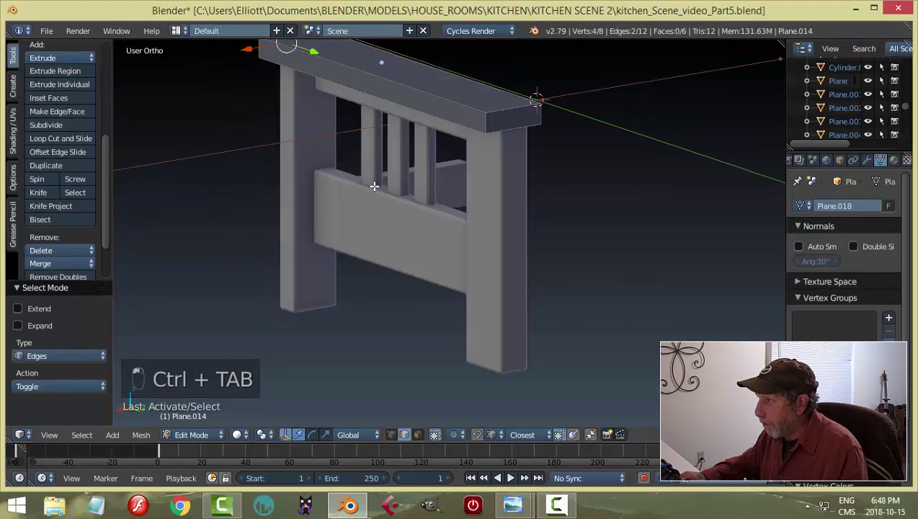
ctrl+right_click(535, 103)
shift+right_click(512, 125)
middle_drag(380, 201, 551, 214)
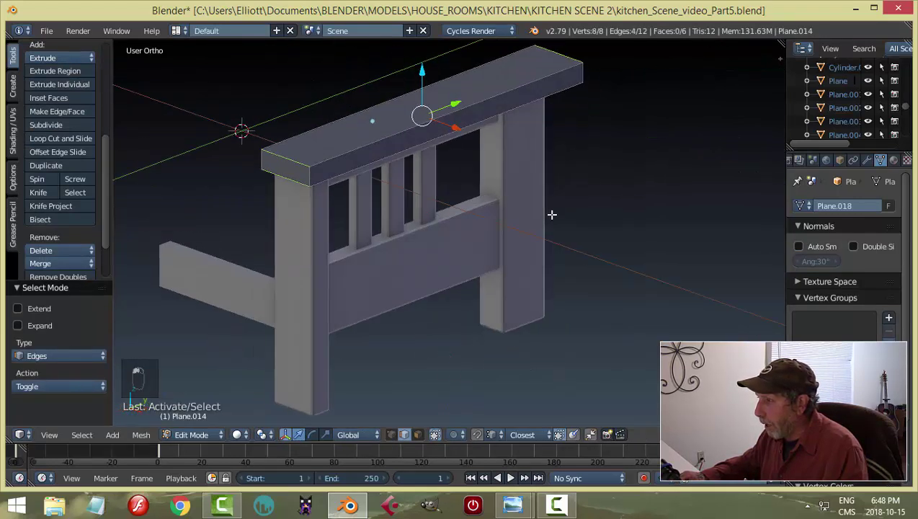
mouse_move(344, 237)
middle_down()
mouse_move(354, 232)
mouse_move(348, 250)
middle_up()
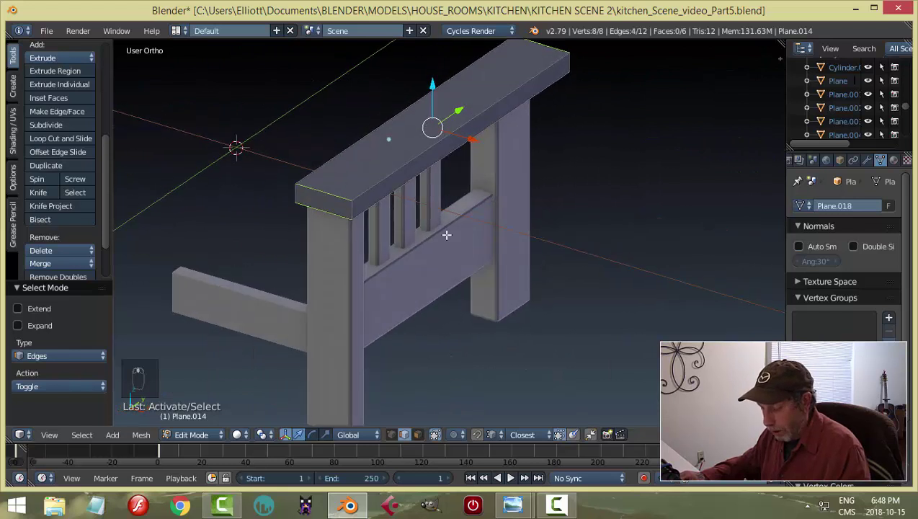
key(ctrl+b)
scroll(456, 247, up, 2)
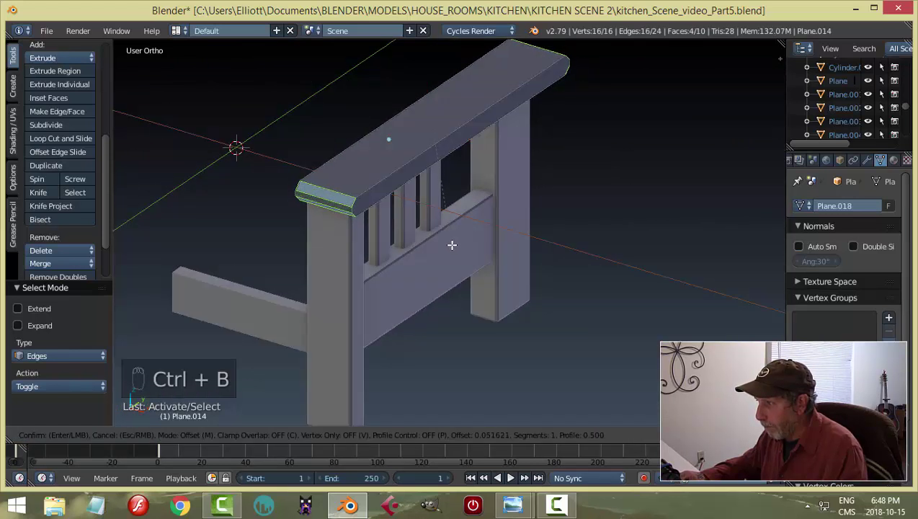
click(452, 245)
key(a)
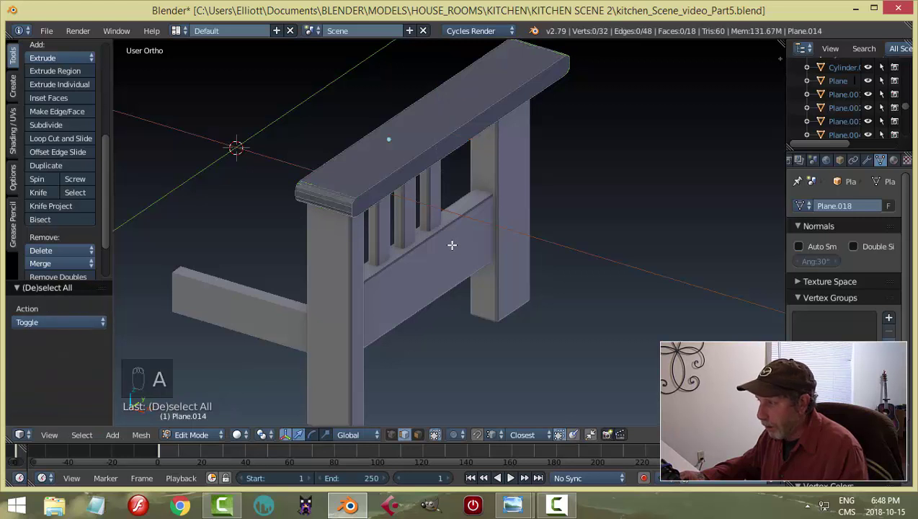
key(Tab)
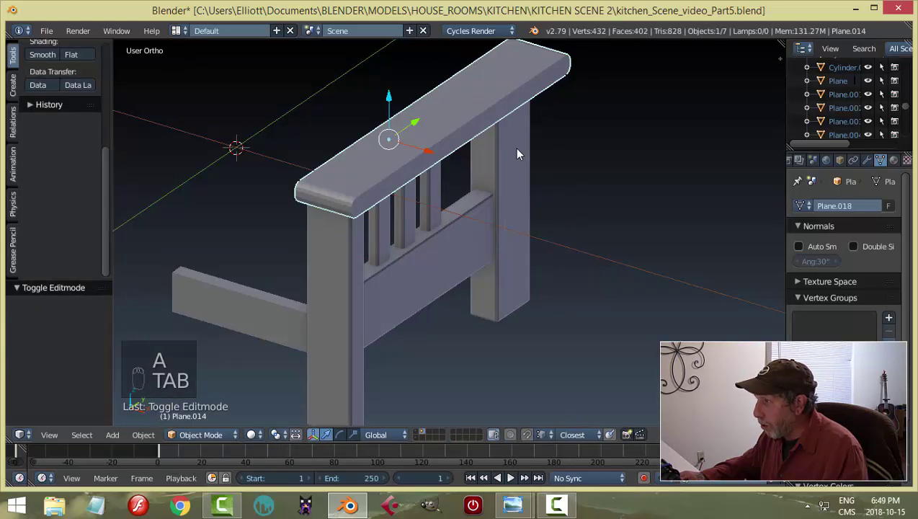
Link the rear leg's bevel modifier to the armrest and deselect everything.
shift+right_click(511, 158)
key(ctrl+l)
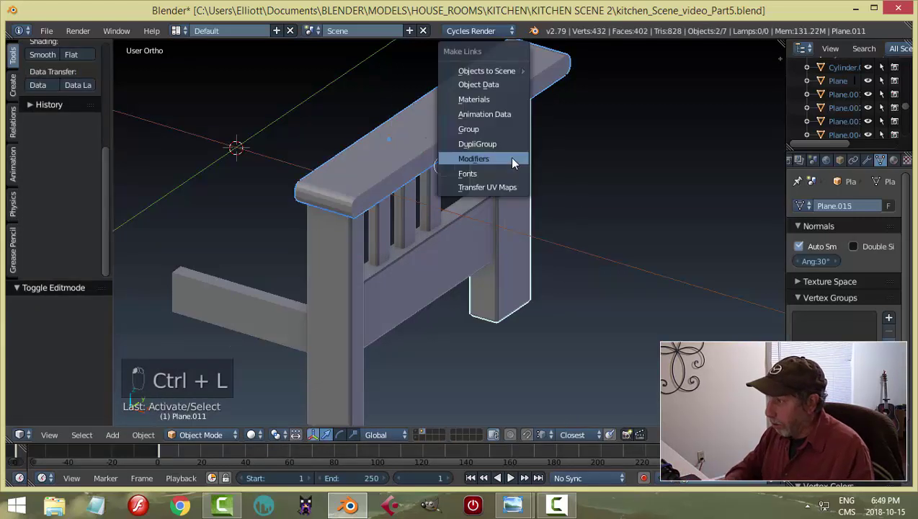
click(473, 159)
key(a)
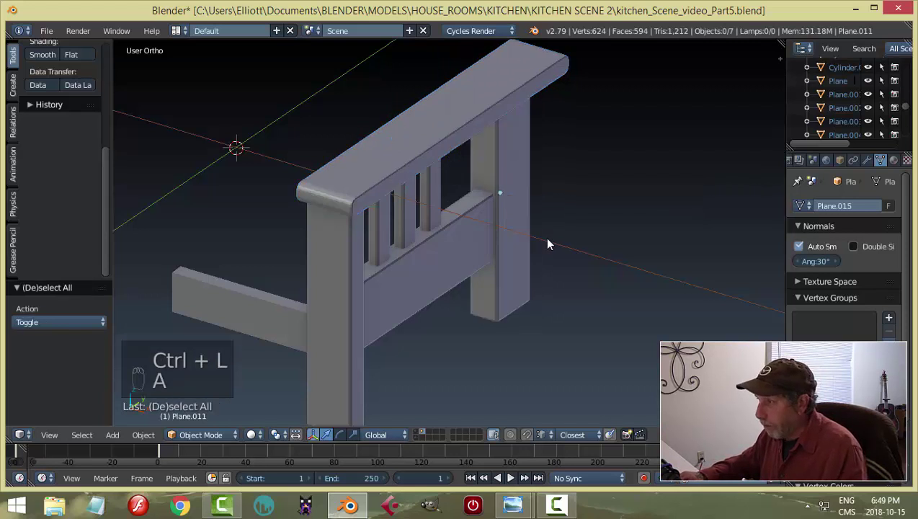
Set the Bevel modifier width of the armrest to 0.0080 and save the file.
middle_drag(547, 242, 457, 222)
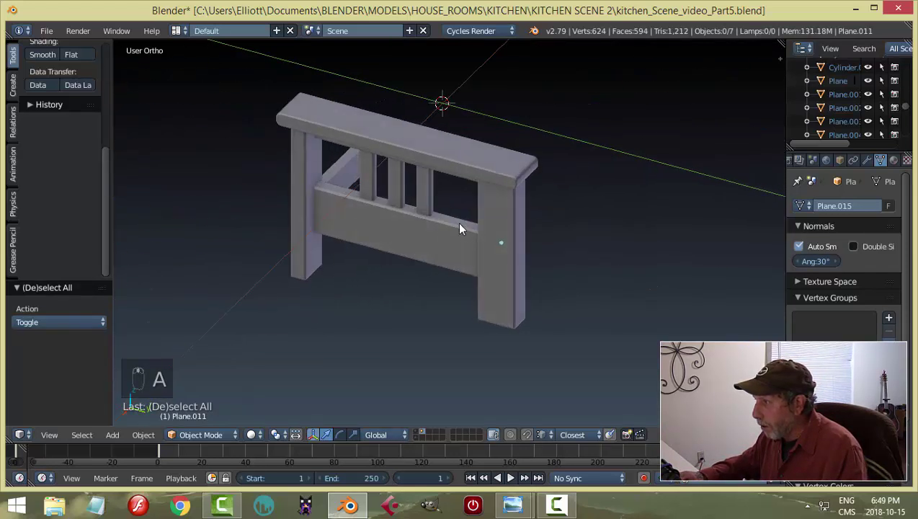
scroll(508, 157, up, 2)
right_click(508, 157)
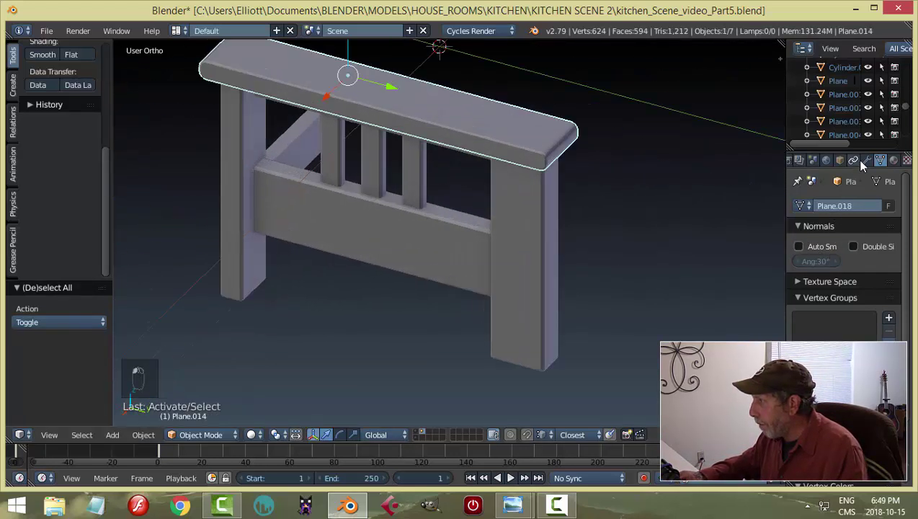
click(867, 160)
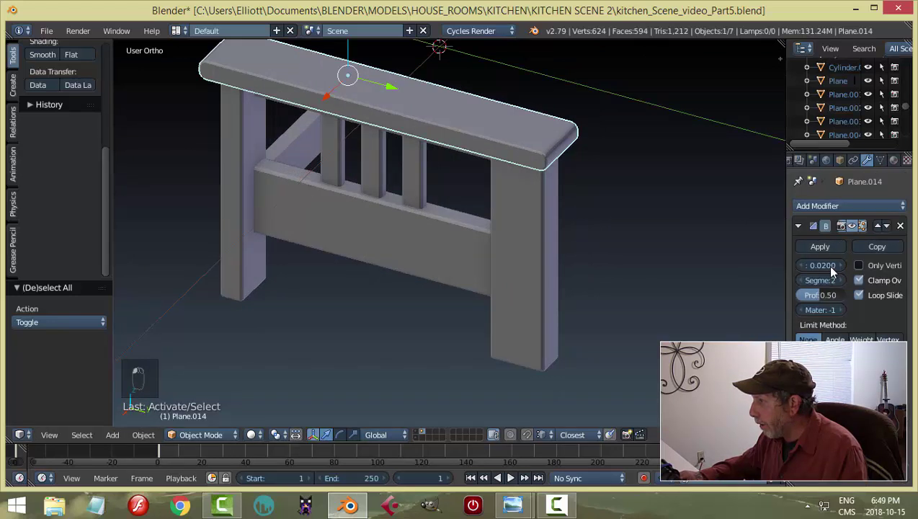
drag(832, 270, 824, 270)
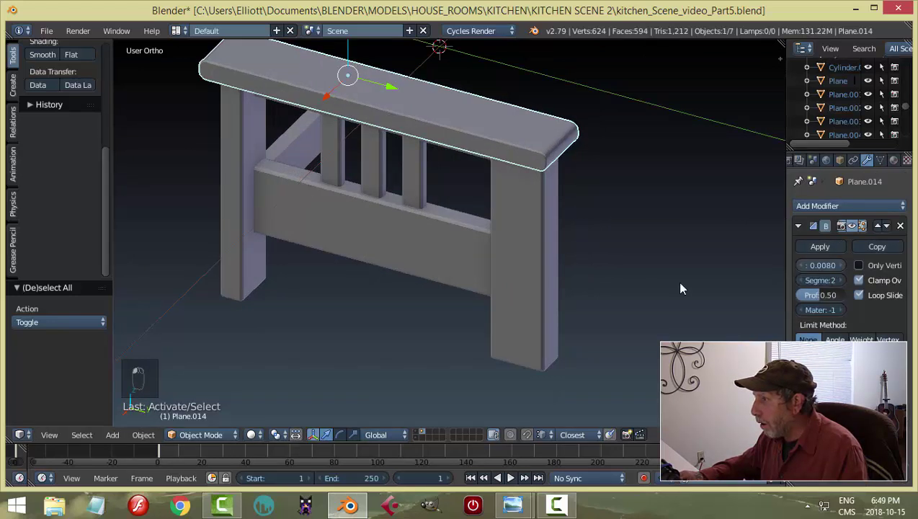
scroll(461, 303, down, 3)
key(a)
middle_drag(444, 286, 559, 272)
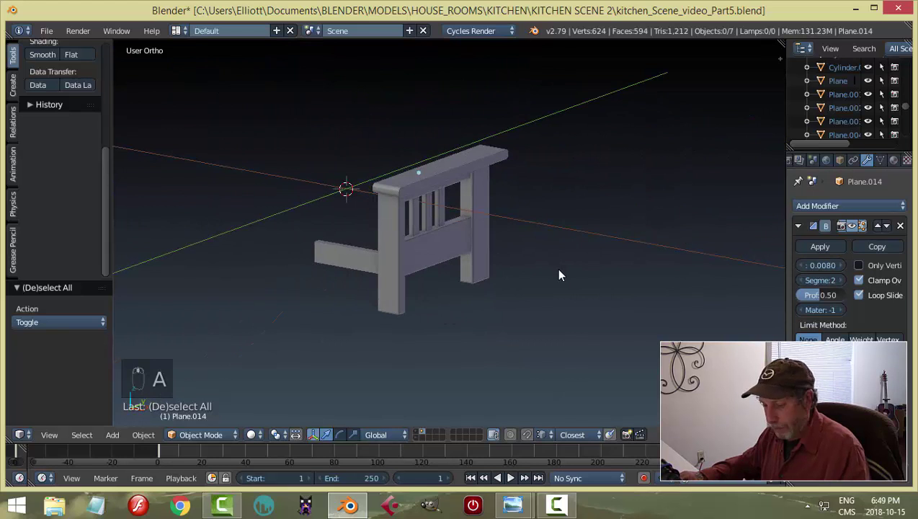
key(ctrl+s)
mouse_move(506, 303)
middle_down()
mouse_move(534, 248)
mouse_move(517, 299)
middle_up()
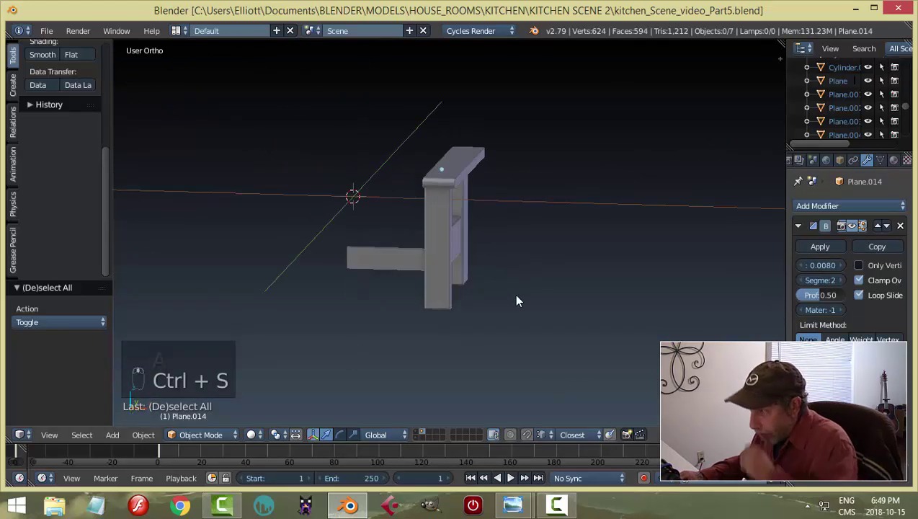
Join both legs, the lower side panel, the slats and the upper rail of the chair side into one object.
middle_drag(500, 268, 474, 278)
scroll(473, 277, up, 2)
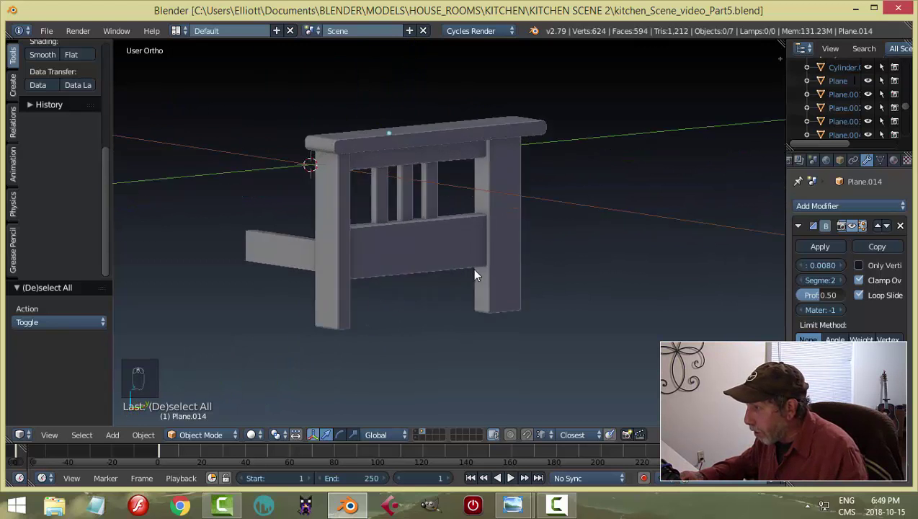
right_click(506, 177)
shift+right_click(445, 243)
shift+right_click(344, 252)
shift+right_click(380, 200)
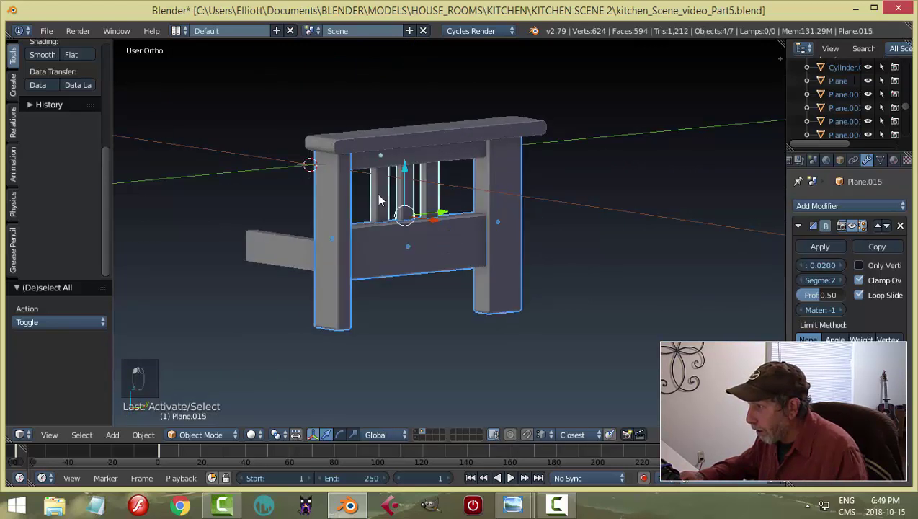
shift+right_click(392, 162)
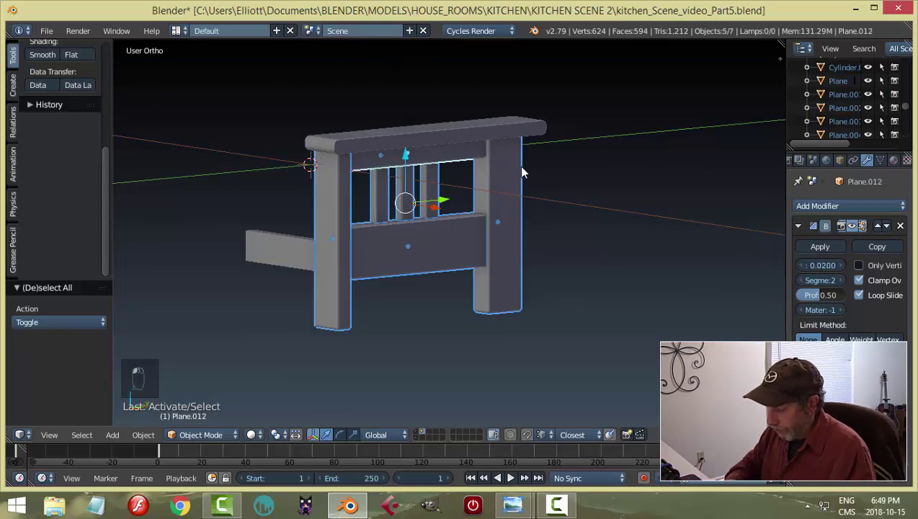
key(ctrl+j)
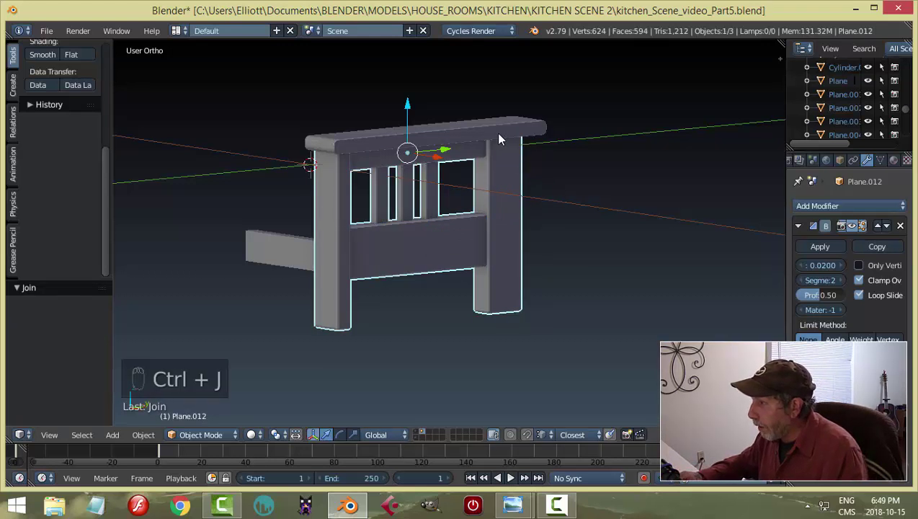
Join the armrest to the chair side frame, with the frame as the active object.
right_click(498, 137)
shift+right_click(503, 167)
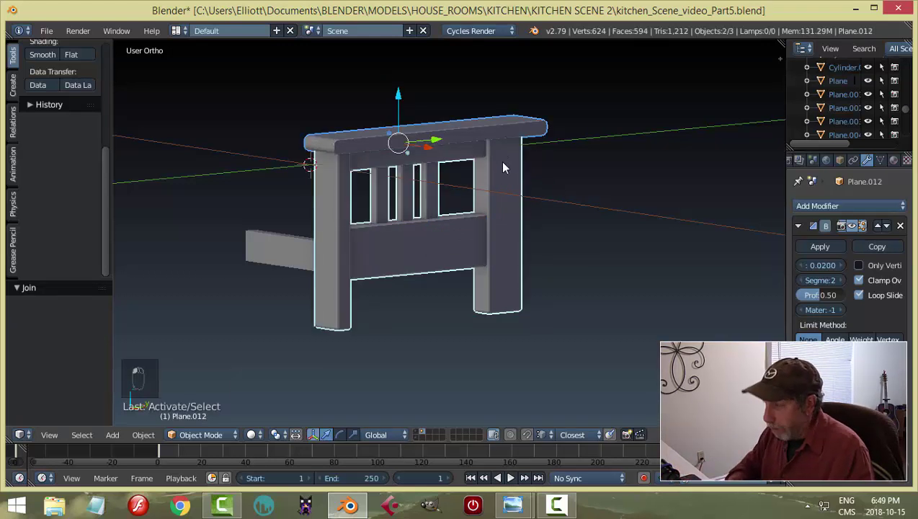
key(ctrl+j)
scroll(517, 167, down, 1)
key(a)
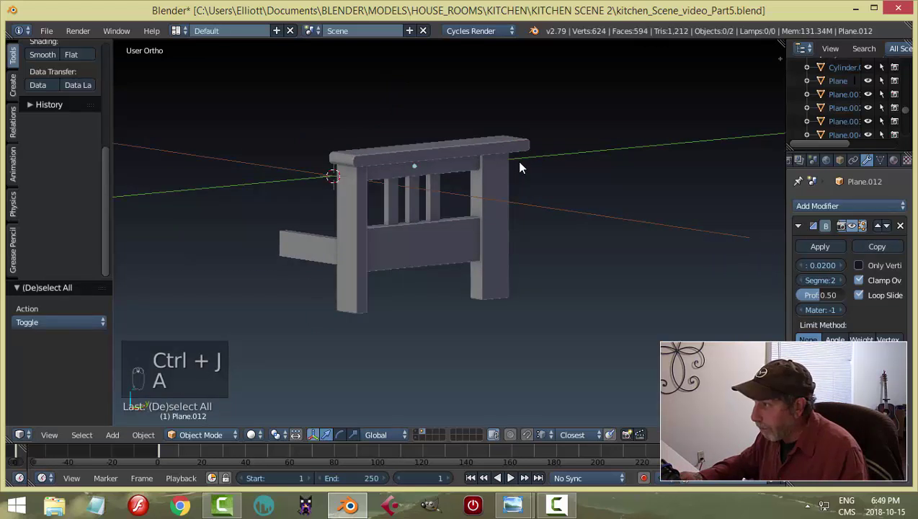
middle_drag(521, 168, 456, 216)
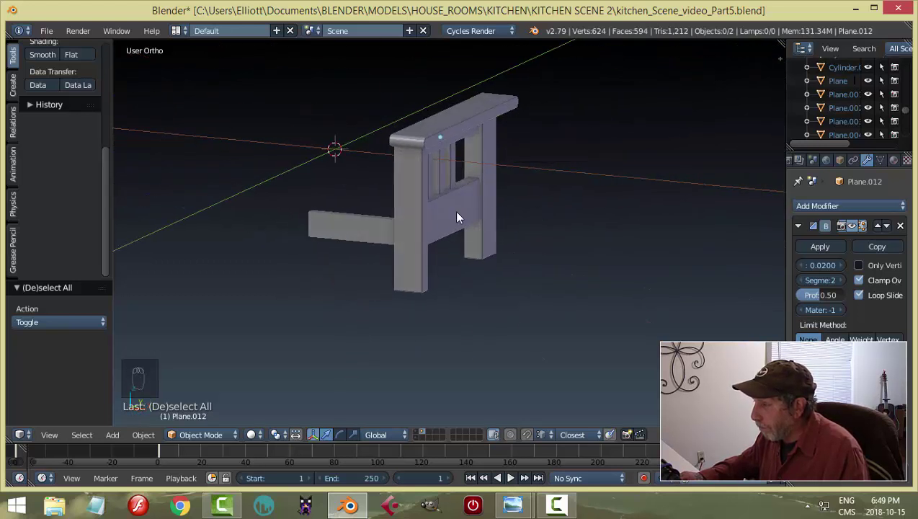
Set the origin of the joined chair side to the 3D cursor.
right_click(407, 213)
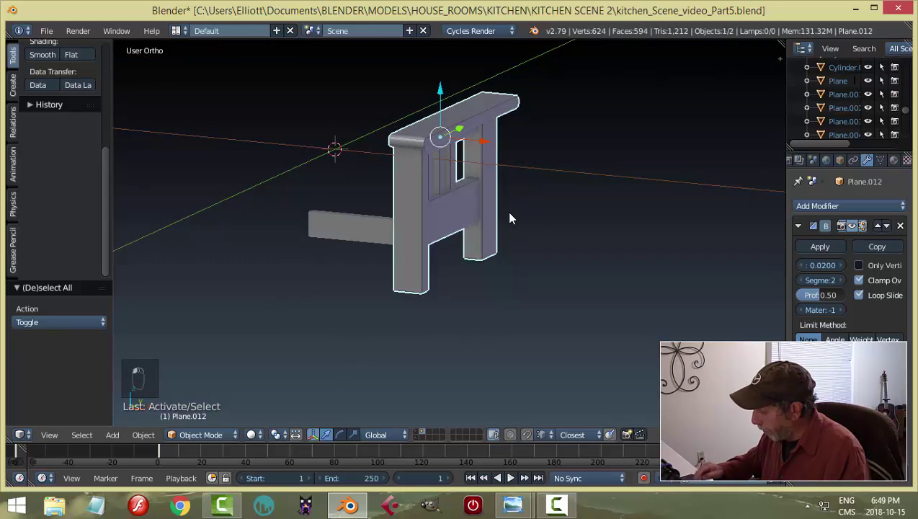
key(KP_1)
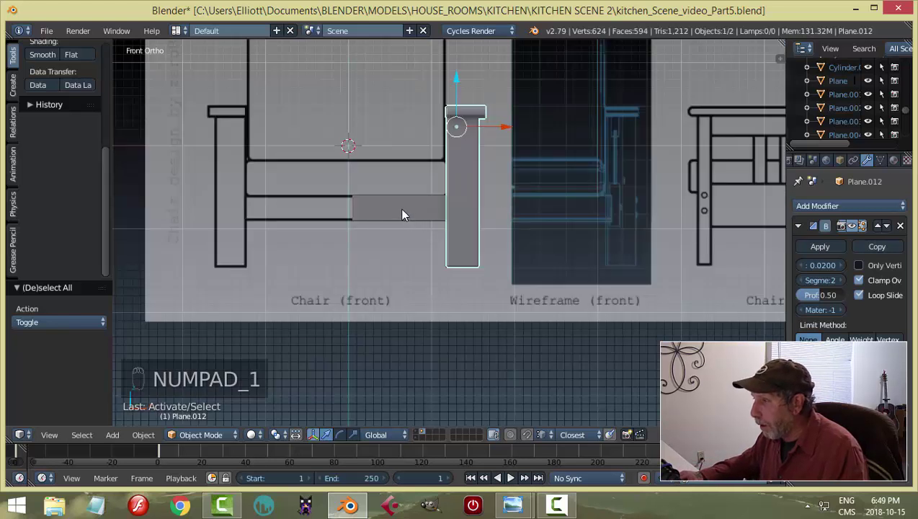
scroll(65, 134, up, 4)
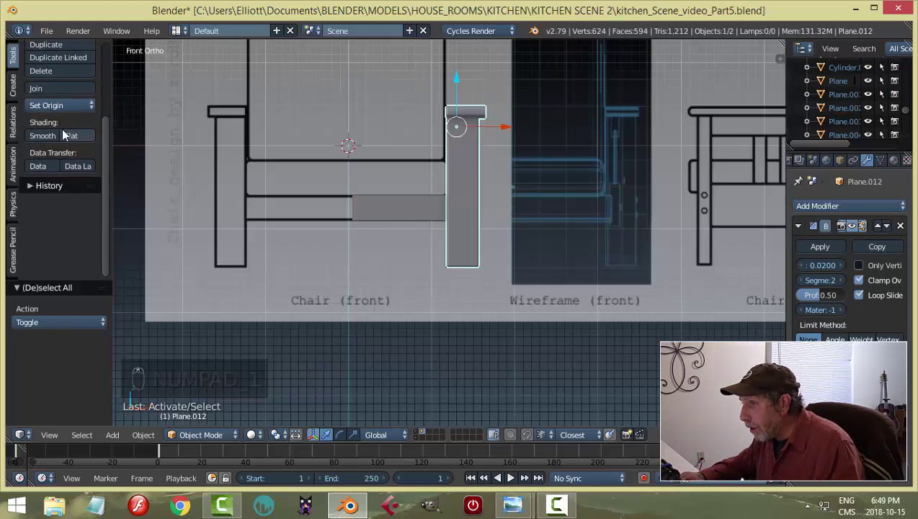
click(54, 106)
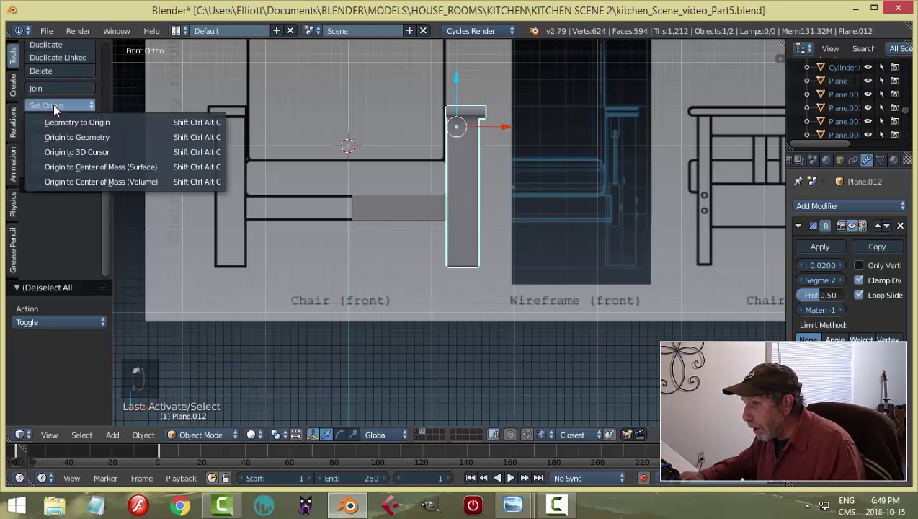
click(79, 153)
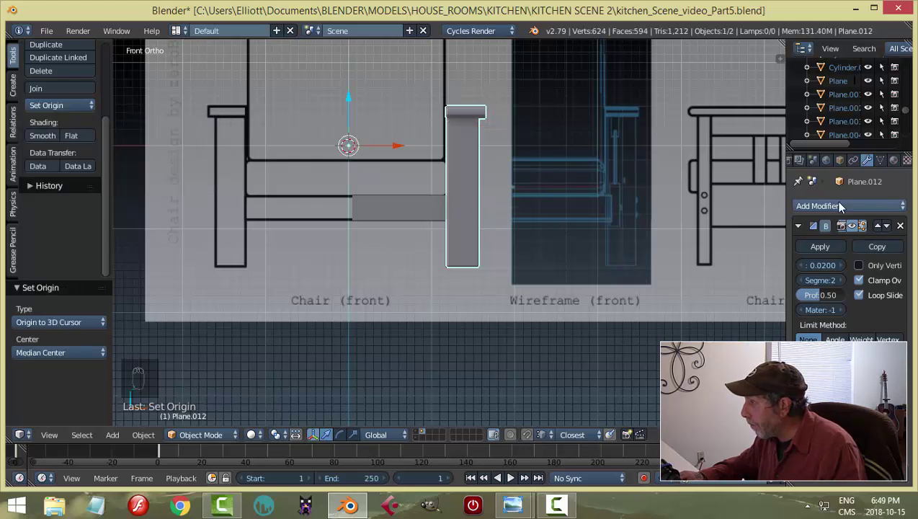
Add a Mirror modifier on the X axis to the chair side to create the opposite side.
click(798, 226)
click(805, 206)
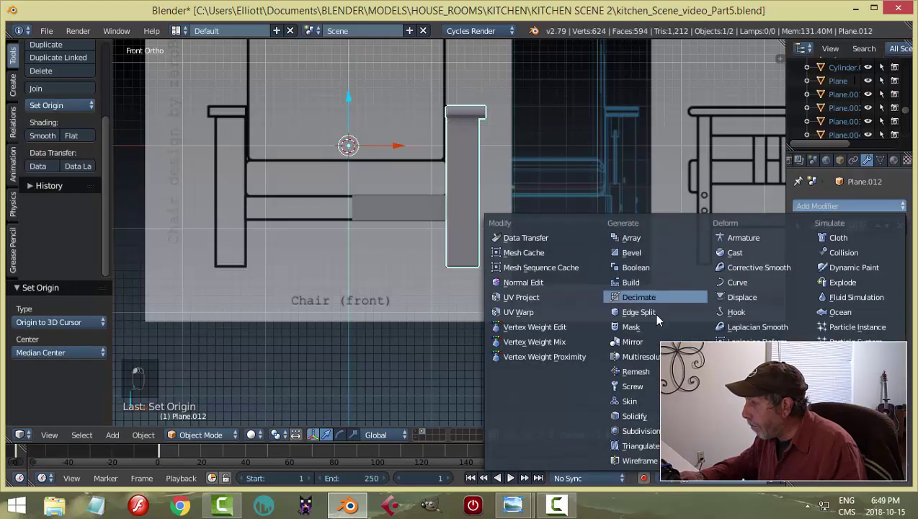
click(633, 342)
mouse_move(428, 204)
middle_down()
mouse_move(392, 225)
mouse_move(430, 205)
middle_up()
key(KP_1)
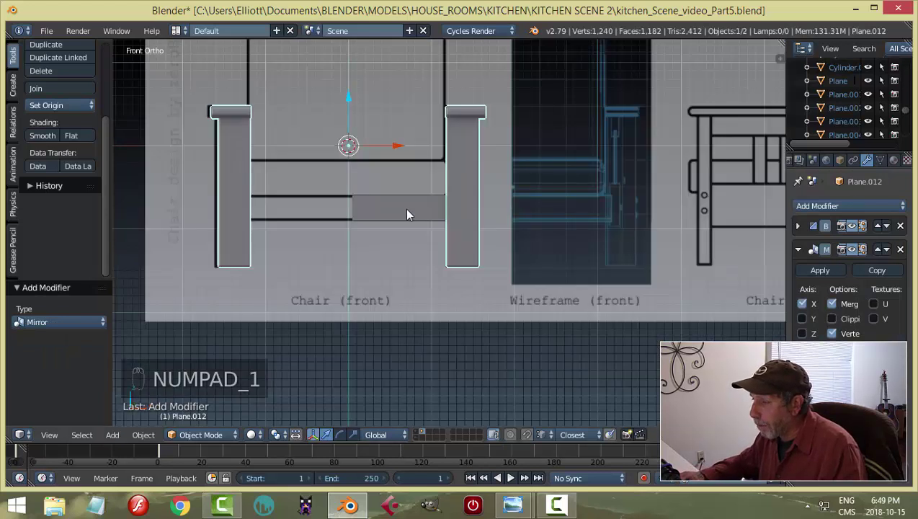
middle_drag(484, 215, 471, 272)
key(KP_1)
key(KP_1)
Extend the short front rail by moving its free end face along X to the opposite front leg.
right_click(410, 231)
key(Tab)
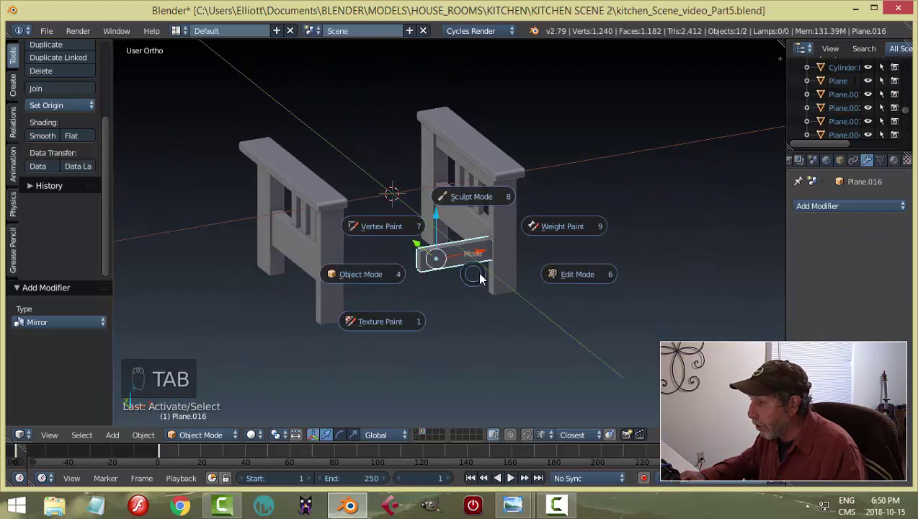
scroll(426, 279, up, 2)
key(ctrl+Tab)
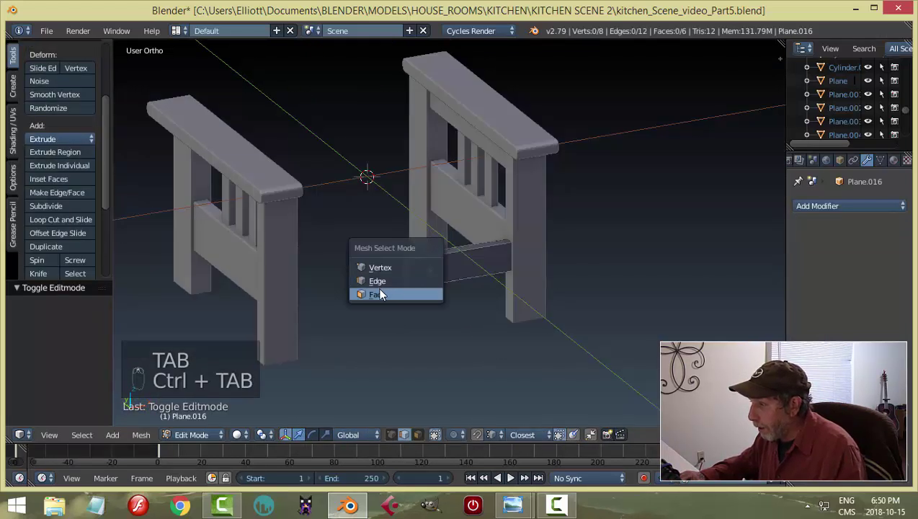
click(376, 294)
right_click(405, 272)
drag(448, 266, 341, 297)
middle_drag(494, 288, 430, 277)
key(a)
key(Tab)
click(382, 289)
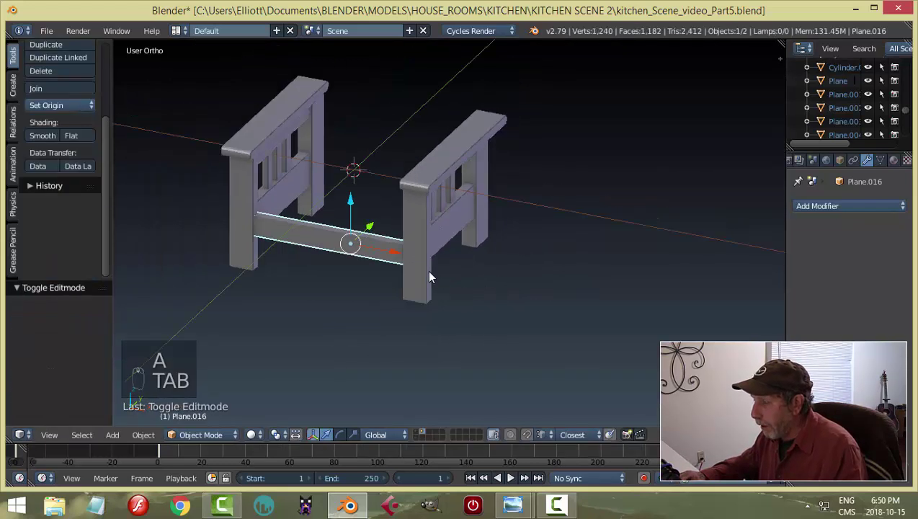
Apply the Mirror modifier on the chair sides.
shift+right_click(421, 245)
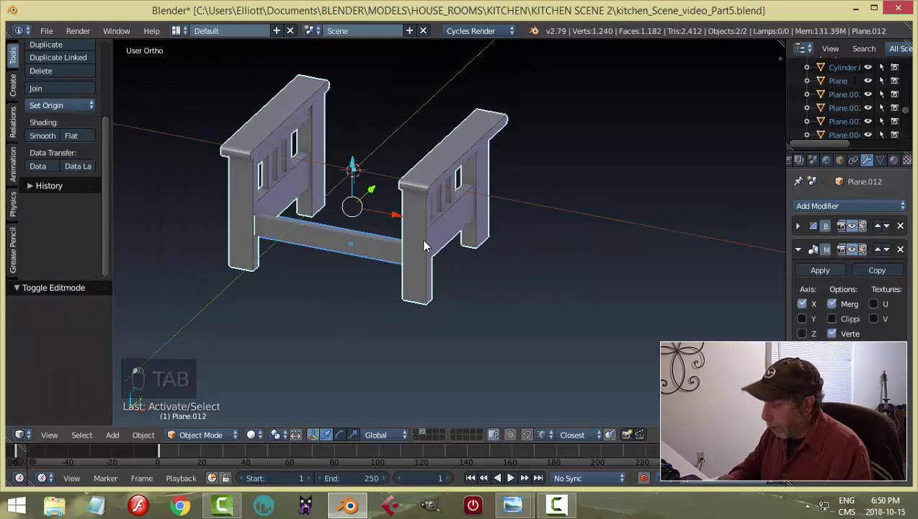
click(797, 249)
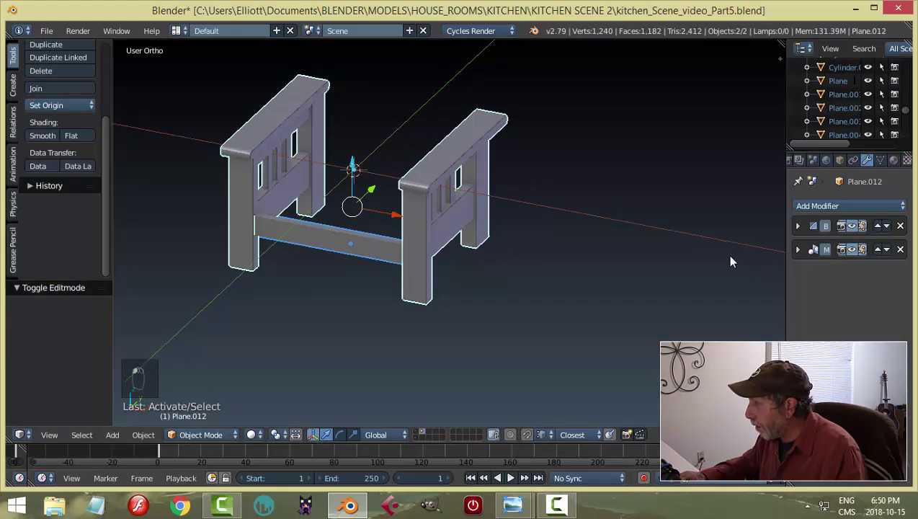
mouse_move(624, 272)
middle_down()
mouse_move(574, 263)
mouse_move(609, 271)
middle_up()
click(797, 249)
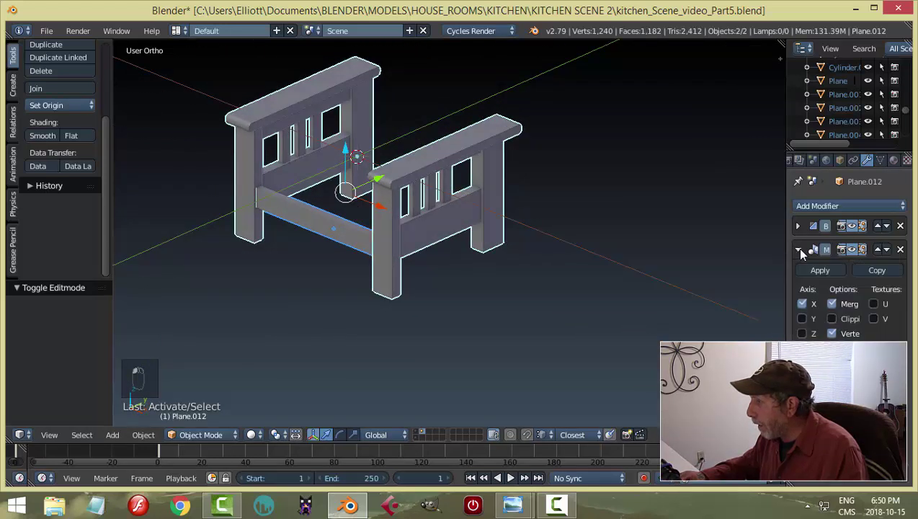
click(810, 266)
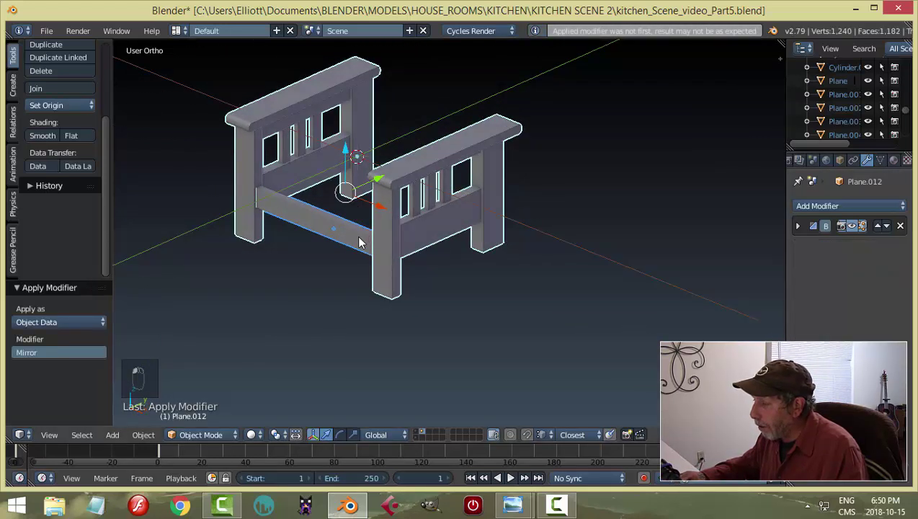
Link the modifiers of the chair sides to the front rail so it gets the same bevel.
right_click(360, 242)
shift+right_click(382, 230)
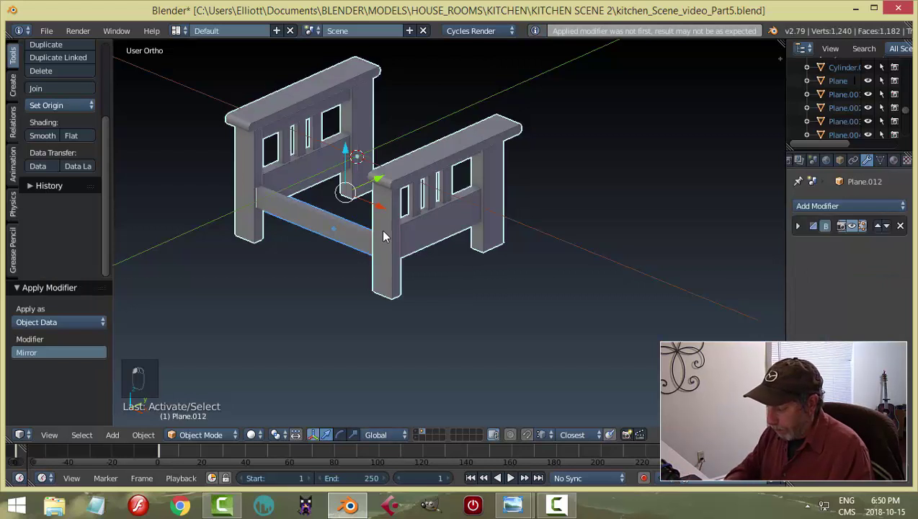
key(ctrl+l)
click(381, 229)
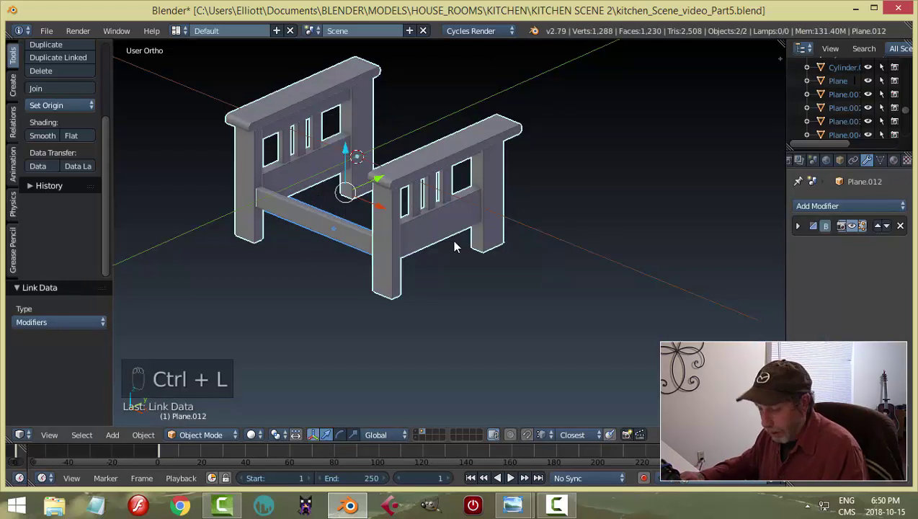
key(a)
Duplicate the front rail and move the copy about 2.13 along Y to the back legs, using wireframe shading before returning to solid.
middle_drag(496, 248, 346, 162)
right_click(347, 162)
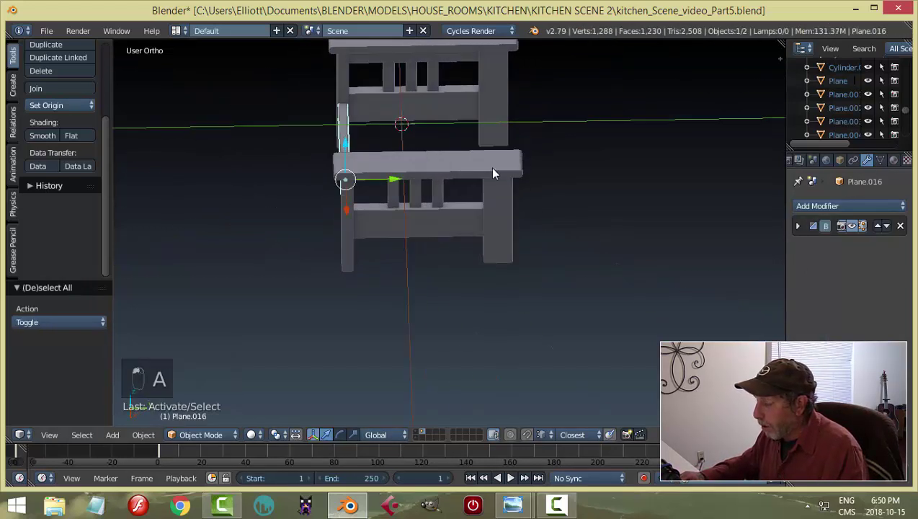
key(KP_7)
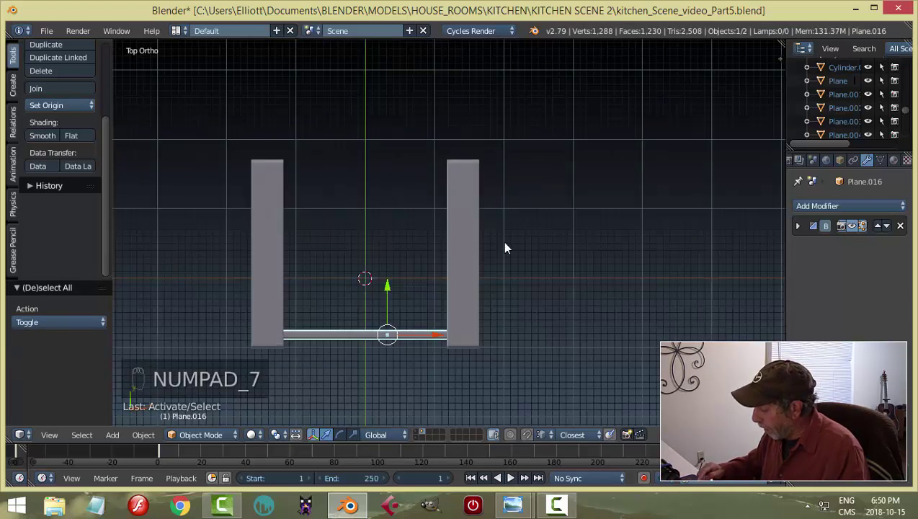
key(KP_3)
key(z)
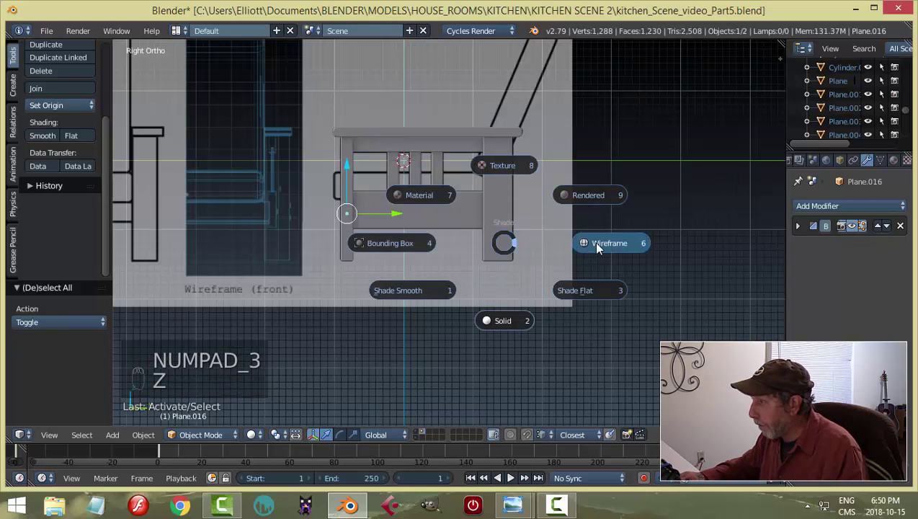
key(shift+d)
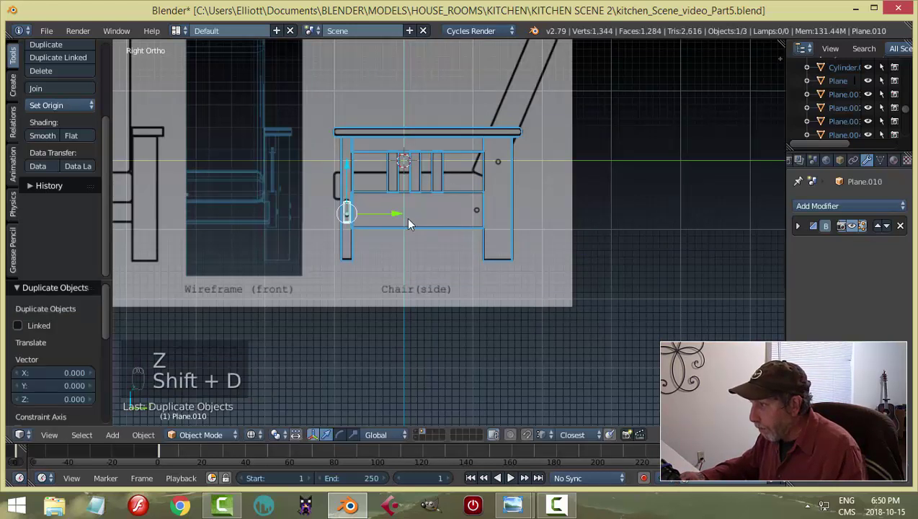
click(544, 226)
mouse_move(600, 221)
middle_down()
mouse_move(511, 245)
mouse_move(562, 237)
middle_up()
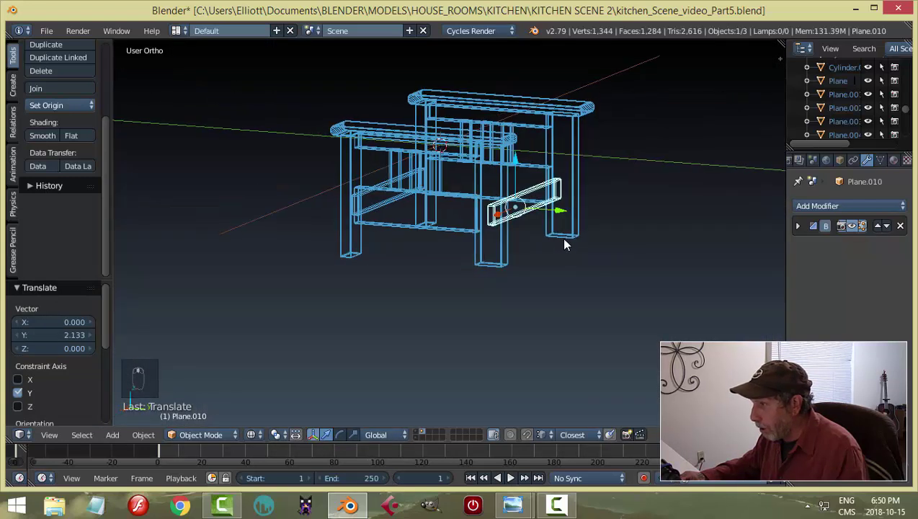
key(z)
click(559, 316)
middle_drag(489, 269, 384, 229)
key(a)
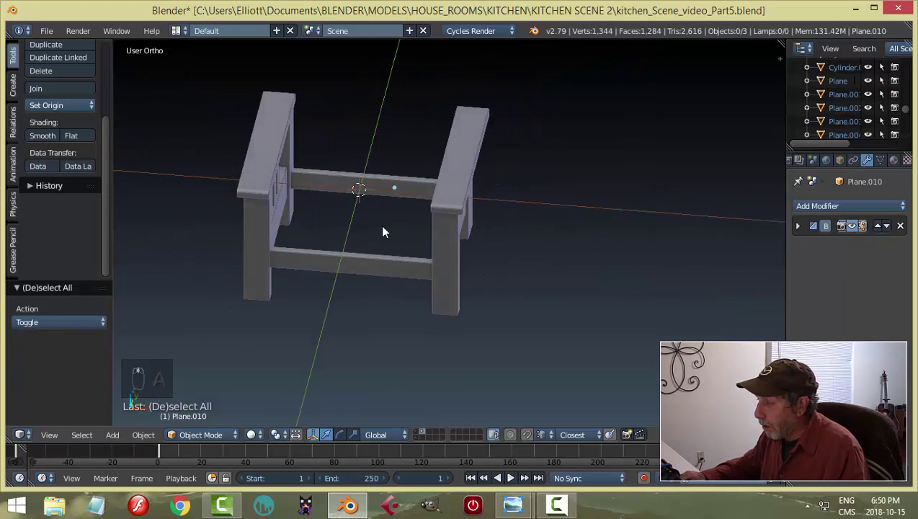
Select the front and back rails and snap the 3D cursor to the middle of the selection.
middle_drag(361, 180, 401, 205)
right_click(390, 155)
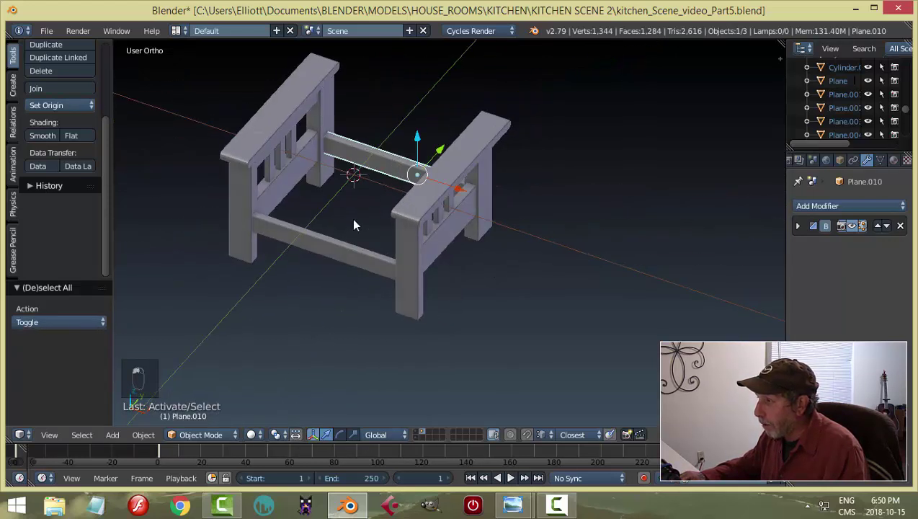
shift+right_click(333, 237)
middle_drag(333, 237, 474, 240)
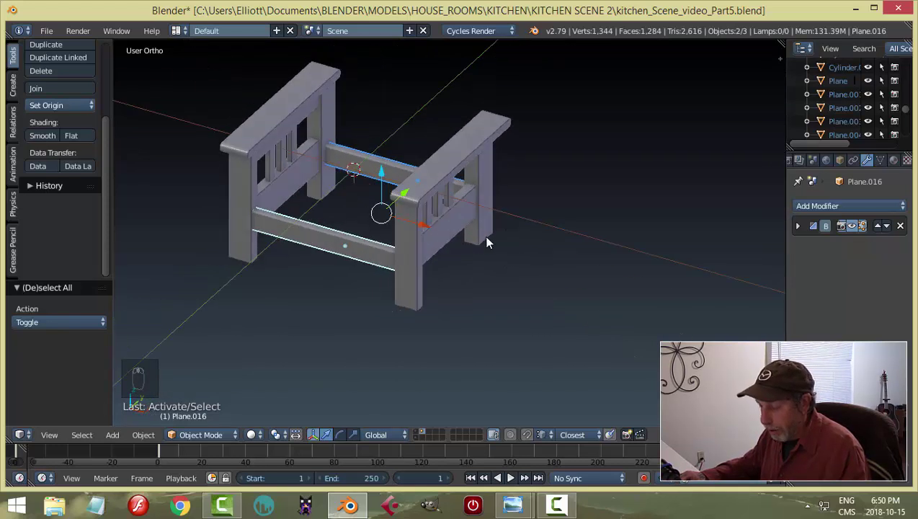
key(shift+s)
click(488, 237)
Try adding a plane at the 3D cursor, compare it with the front reference drawing, and undo it.
middle_drag(513, 252, 537, 246)
key(a)
key(shift+a)
mouse_move(495, 247)
click(531, 244)
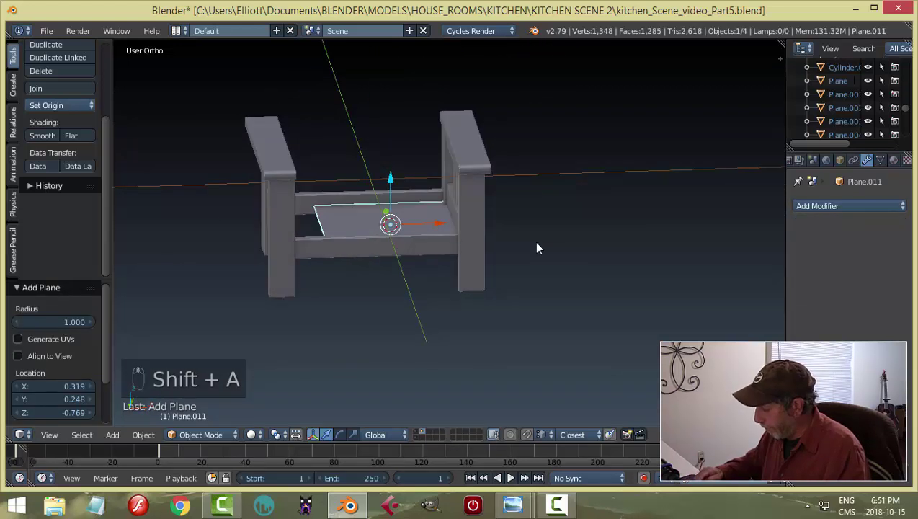
key(KP_1)
scroll(425, 248, up, 2)
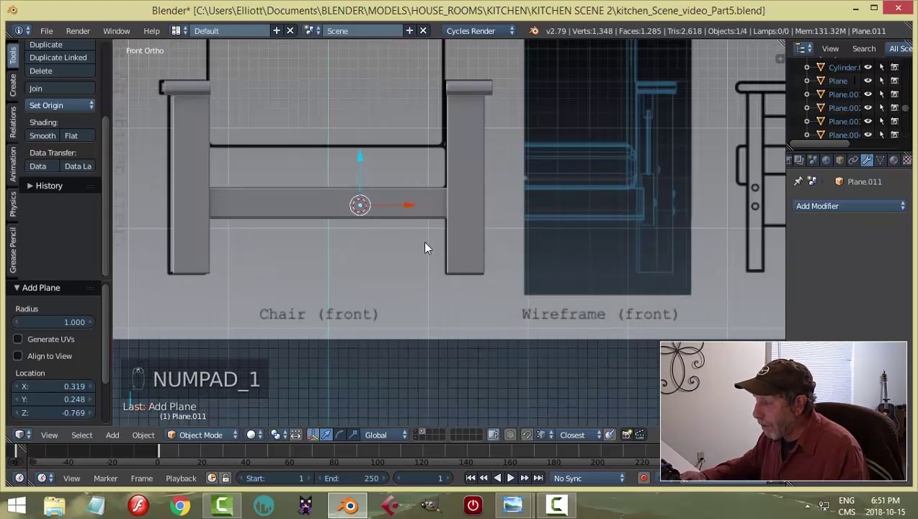
scroll(425, 247, down, 2)
key(ctrl+z)
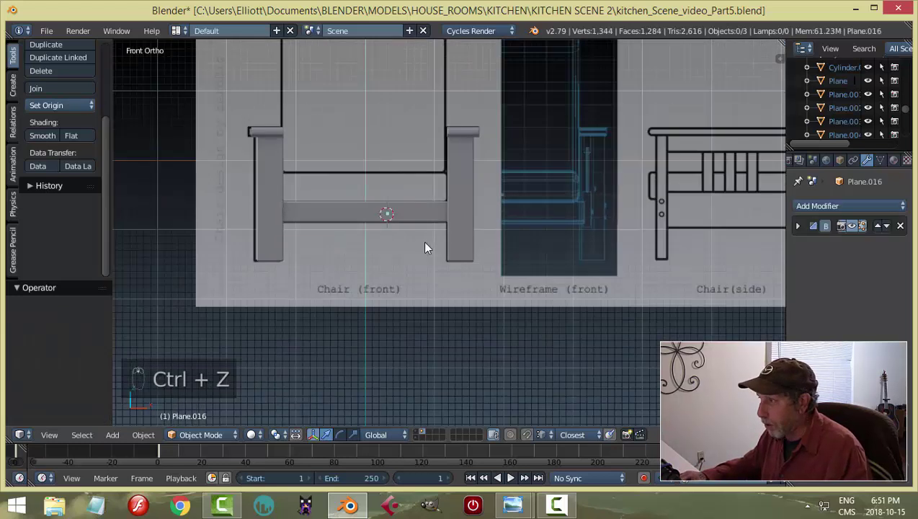
Set the origins of the front and back rails to their geometry.
middle_drag(425, 247, 373, 260)
right_click(378, 269)
click(56, 106)
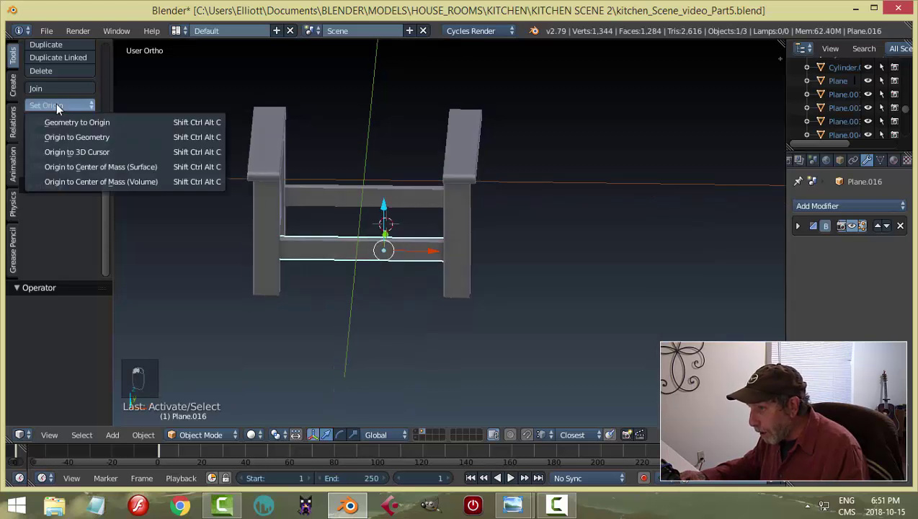
click(63, 133)
right_click(391, 201)
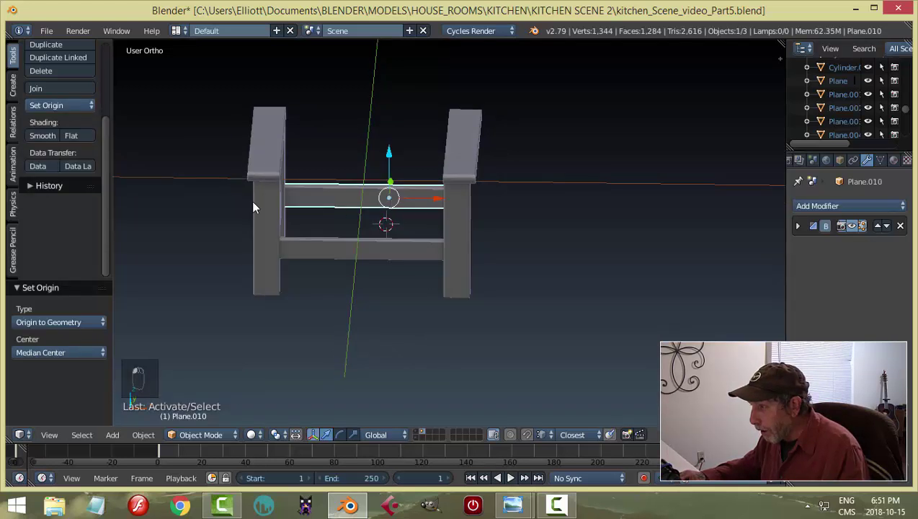
click(57, 104)
click(64, 136)
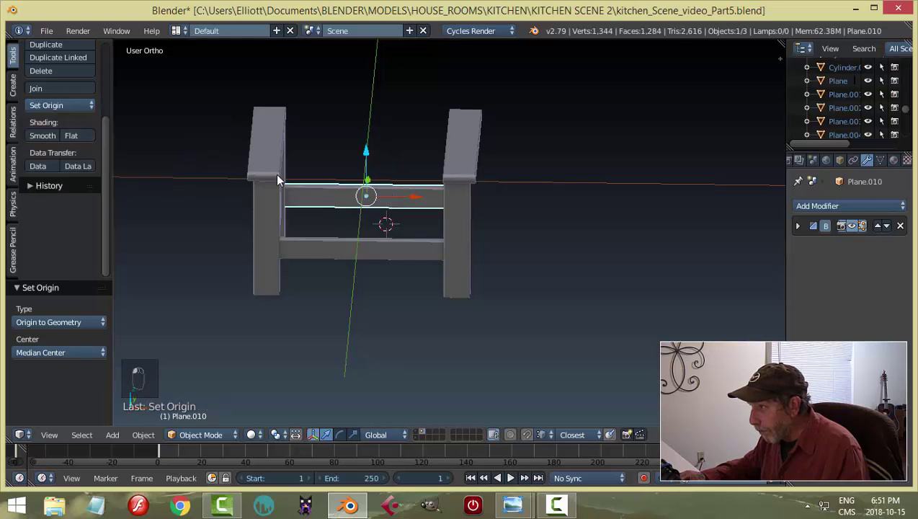
Snap the 3D cursor to the midpoint between the two rails and add a plane there for the seat cushion.
shift+right_click(344, 250)
key(shift+s)
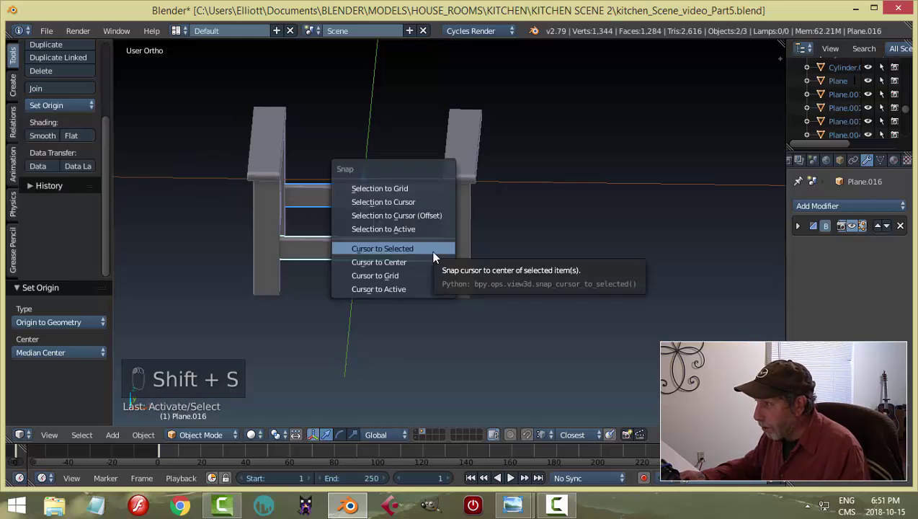
click(432, 248)
middle_drag(433, 252, 438, 276)
key(shift+a)
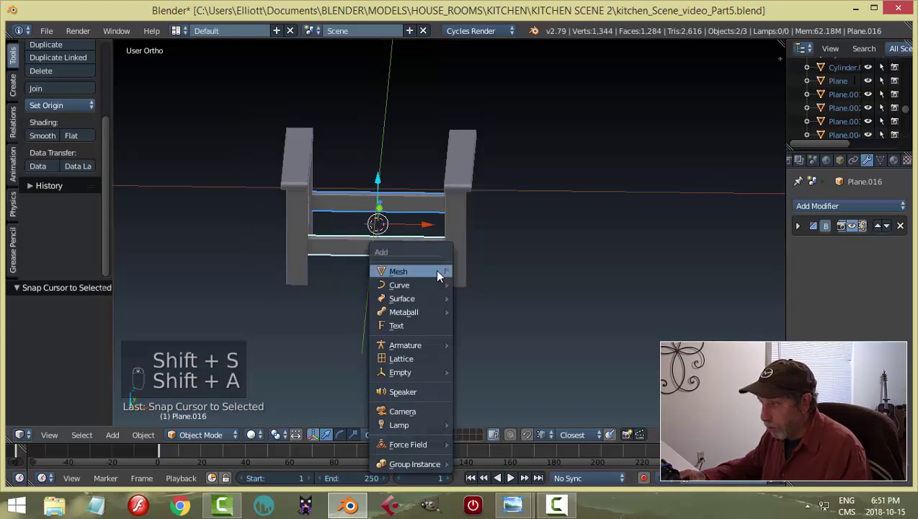
mouse_move(436, 268)
click(481, 269)
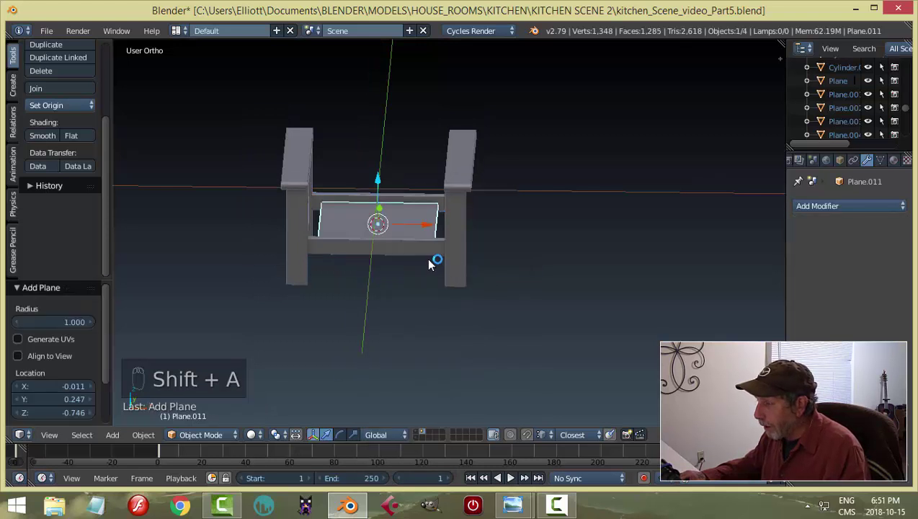
Raise the new plane slightly along Z to about the height of the rails' upper edges.
middle_drag(429, 263, 423, 251)
drag(383, 180, 384, 168)
middle_drag(437, 242, 456, 257)
Scale the plane's mesh by about 1.183 along X so it spans the gap between the side frames.
key(Tab)
click(551, 263)
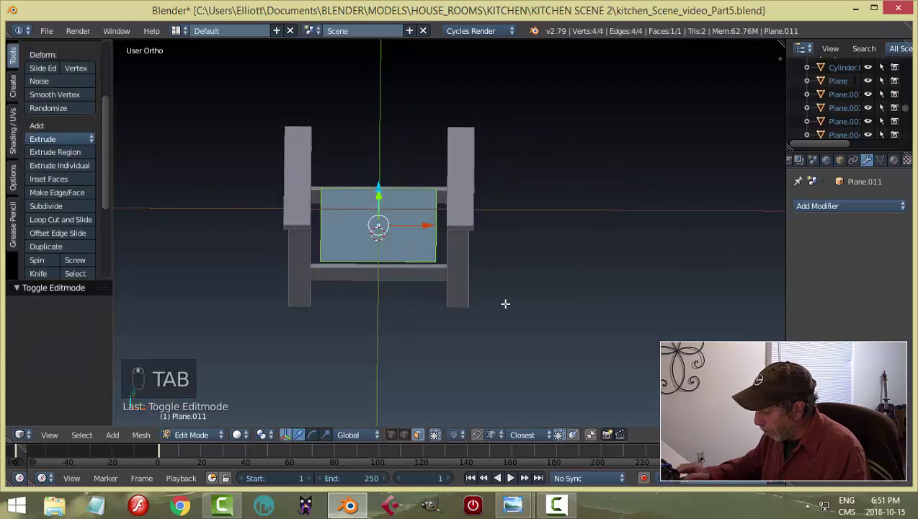
key(KP_7)
key(s)
key(x)
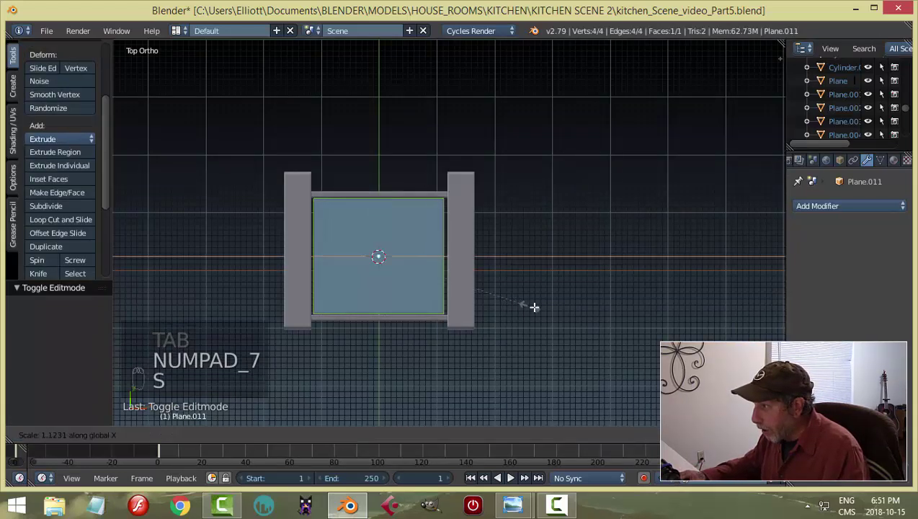
click(539, 308)
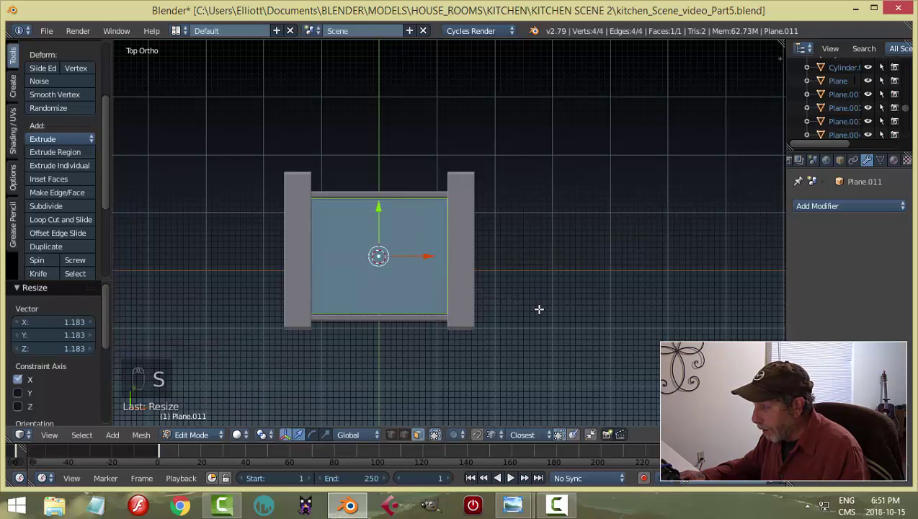
Align the plane's height with the cushion's underside in the side reference, moving it -0.028 and 0.017 along Z in wireframe shading.
middle_drag(539, 308, 406, 180)
scroll(406, 192, up, 5)
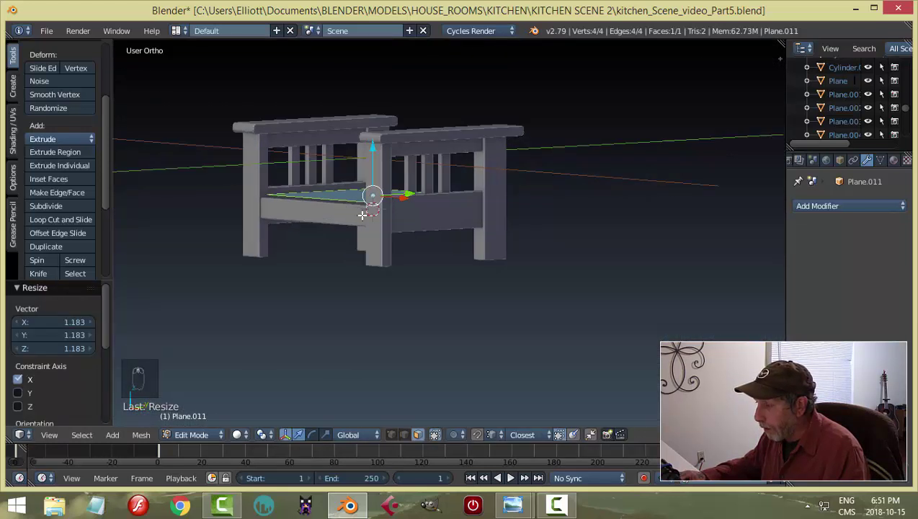
drag(427, 128, 430, 133)
key(KP_3)
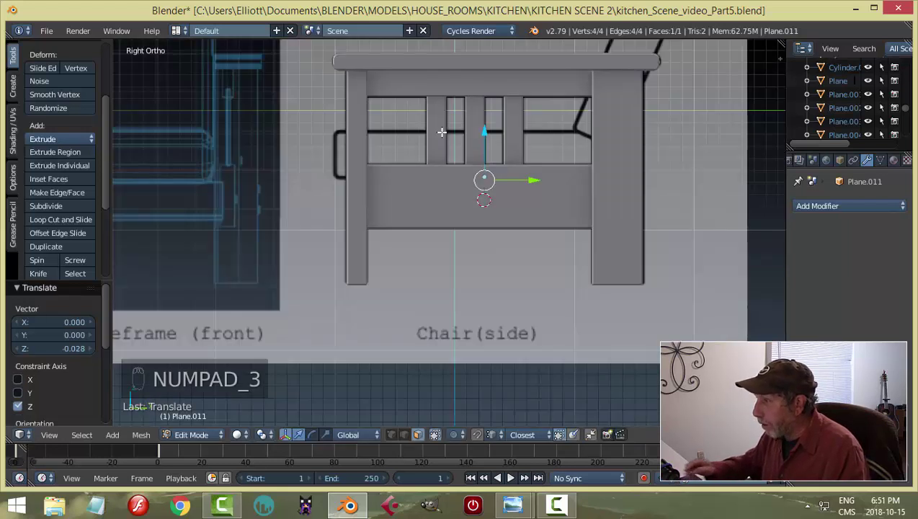
key(z)
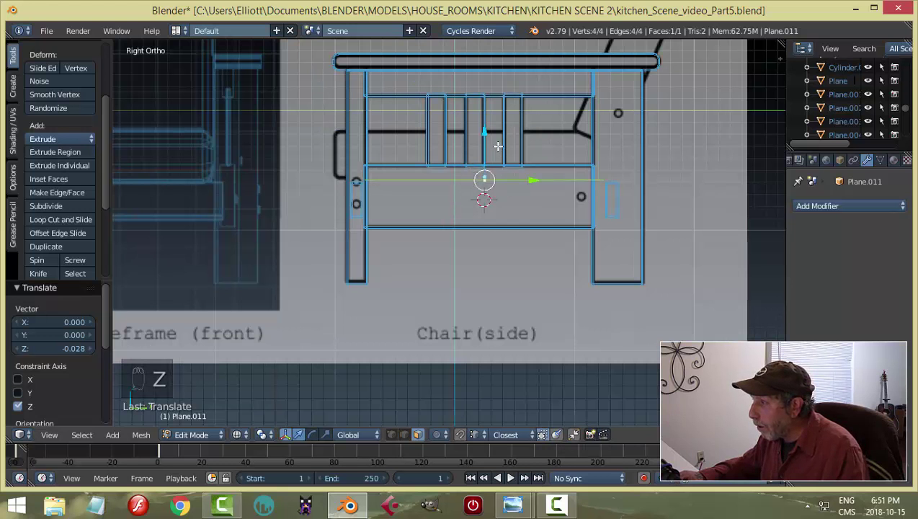
drag(485, 130, 485, 130)
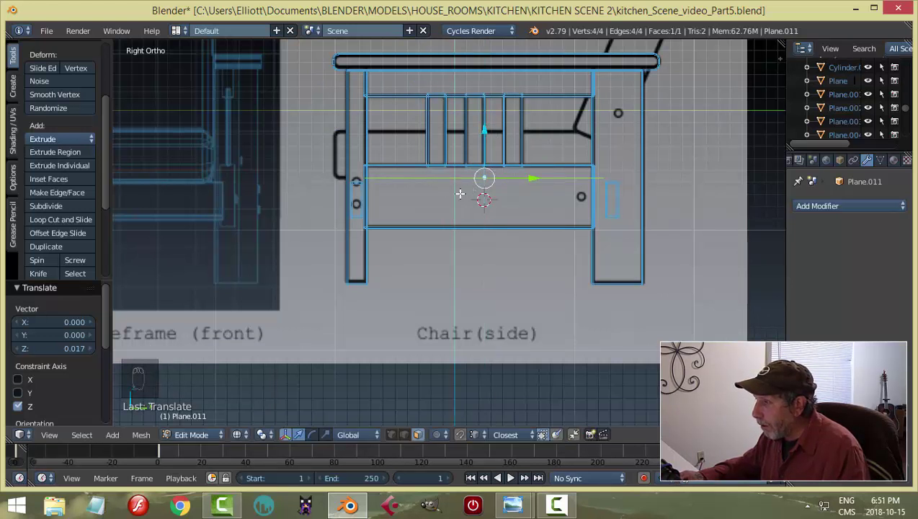
Move the plane's two front vertices about -0.242 along Y to the cushion's front edge in the side reference.
key(KP_7)
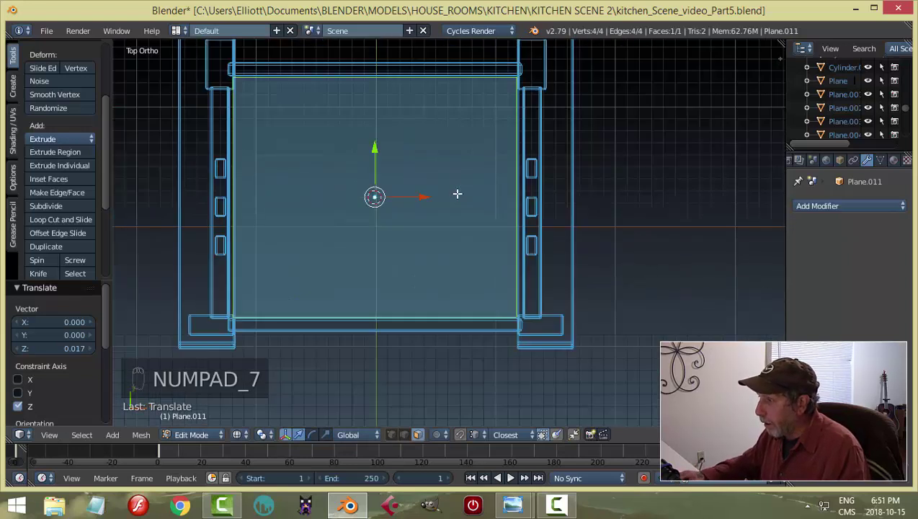
key(a)
key(a)
key(ctrl+Tab)
click(468, 254)
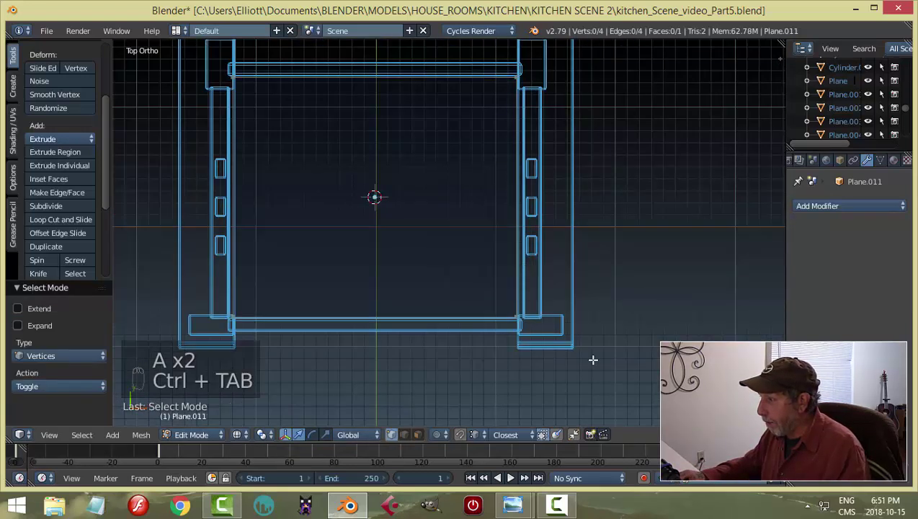
key(b)
drag(592, 359, 161, 284)
key(KP_3)
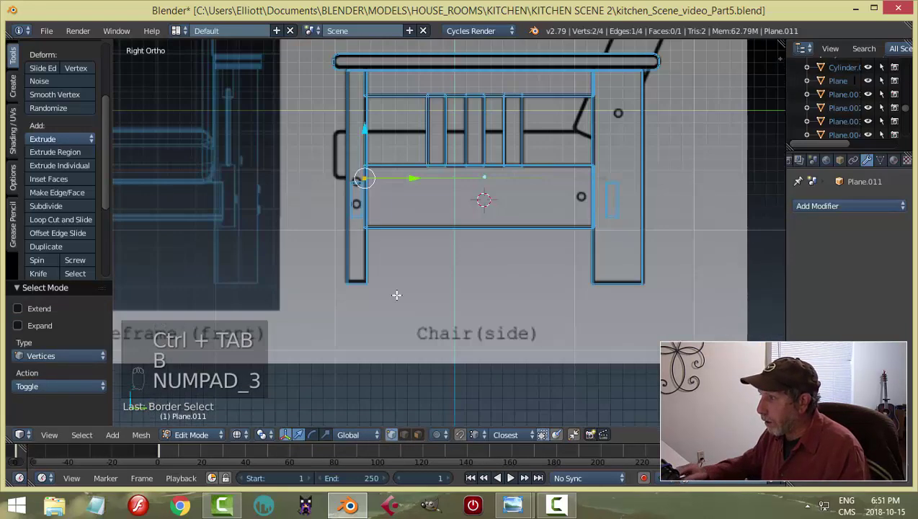
drag(416, 182, 383, 189)
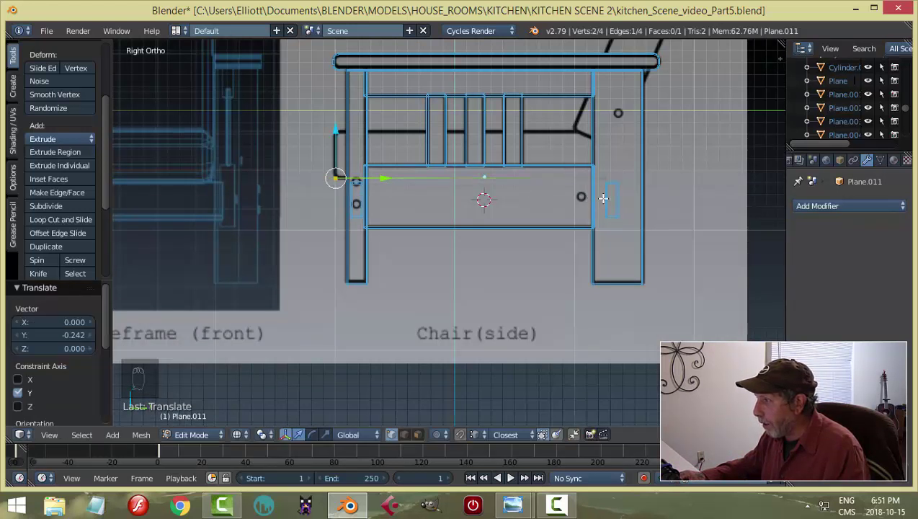
Select the plane's two rear vertices and shift them slightly forward along Y, near the front of the back leg.
key(a)
key(b)
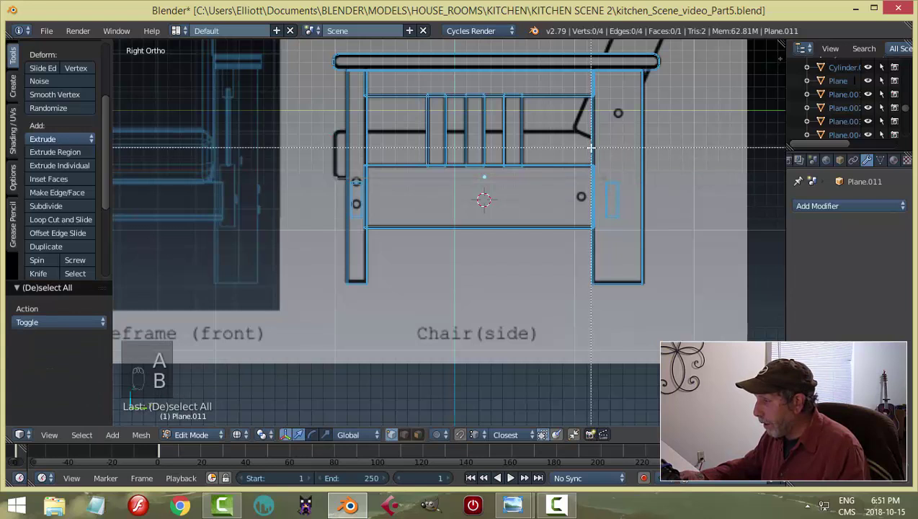
drag(590, 147, 623, 209)
middle_drag(623, 209, 638, 230)
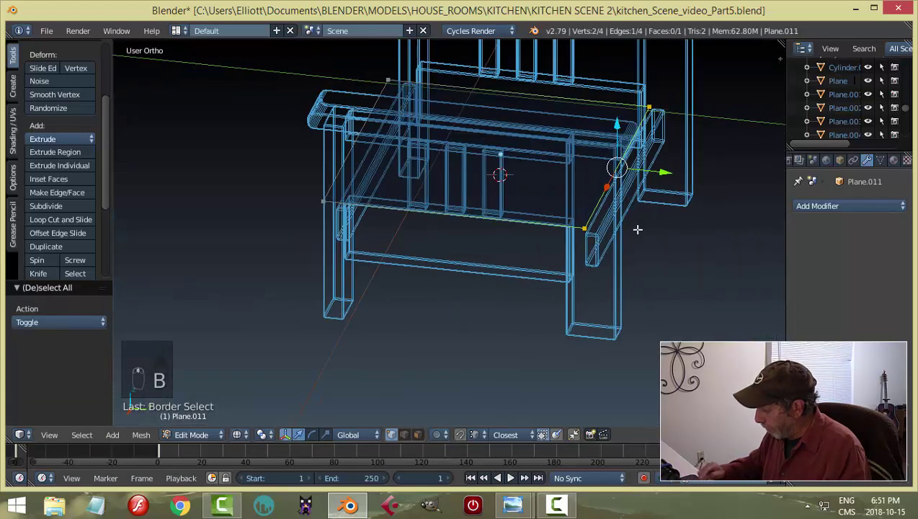
key(KP_3)
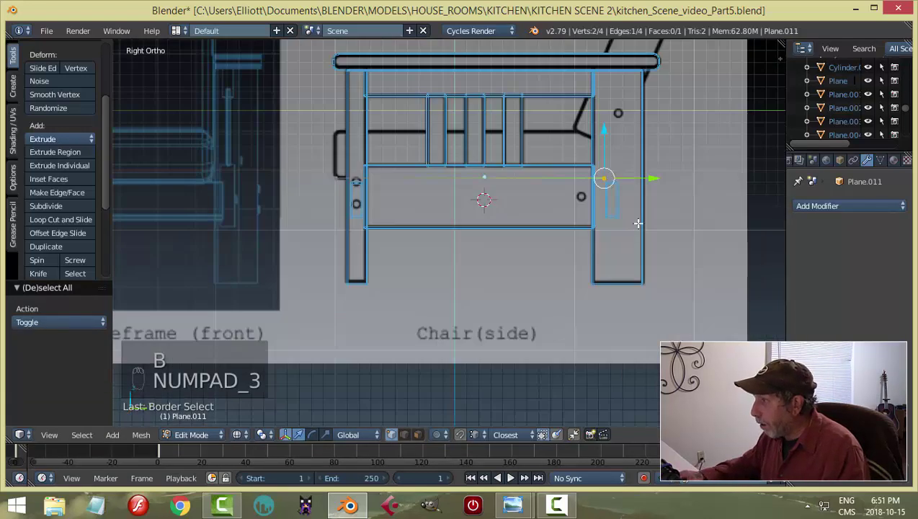
drag(651, 179, 652, 177)
click(651, 177)
Extrude the whole plane about 0.412 up along Z to the cushion's top line in the reference, and return to solid shading.
key(a)
key(a)
key(a)
key(a)
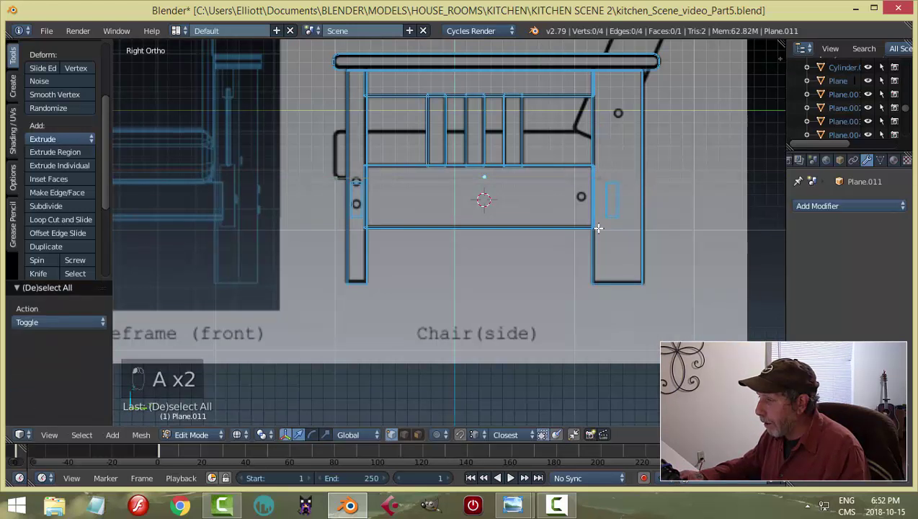
key(e)
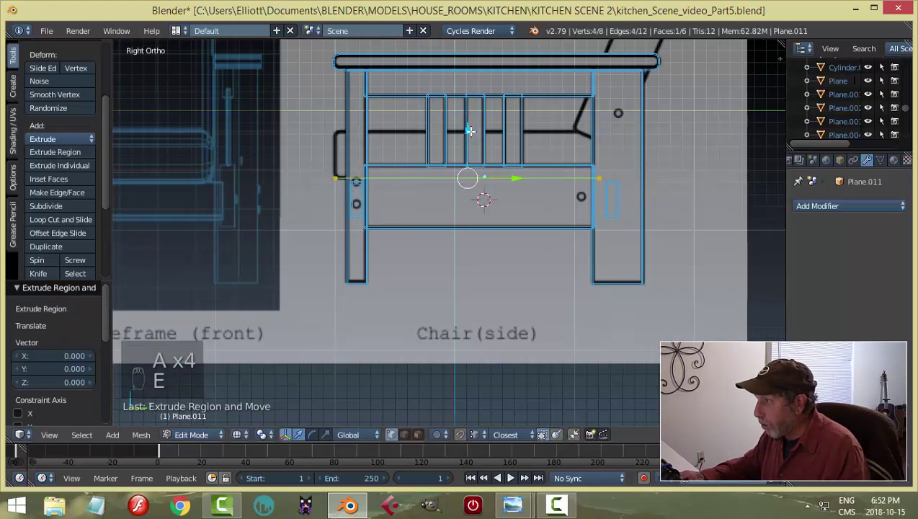
click(485, 82)
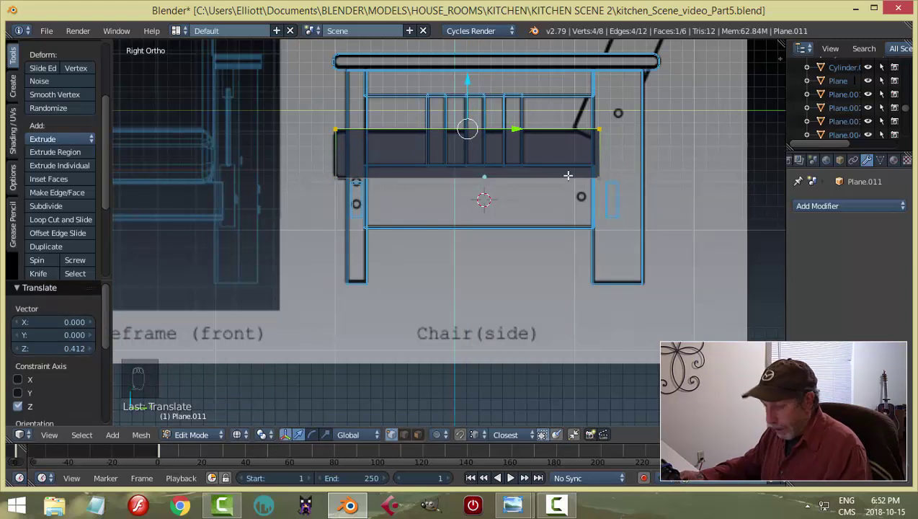
key(a)
middle_drag(549, 198, 606, 222)
key(z)
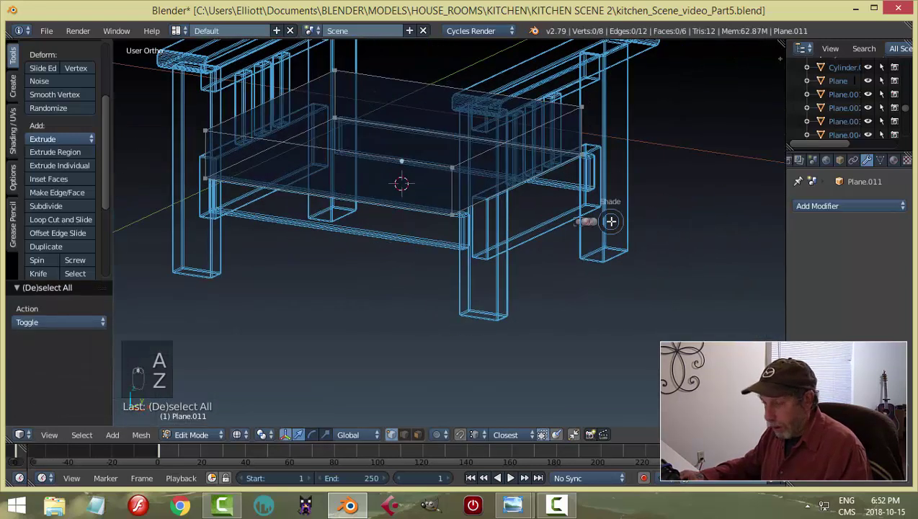
click(608, 299)
Add two evenly spaced horizontal loop cuts around the thickness of the seat cushion.
mouse_move(609, 299)
middle_down()
mouse_move(558, 243)
mouse_move(476, 209)
mouse_move(401, 246)
mouse_move(557, 219)
mouse_move(547, 216)
middle_up()
scroll(407, 214, up, 1)
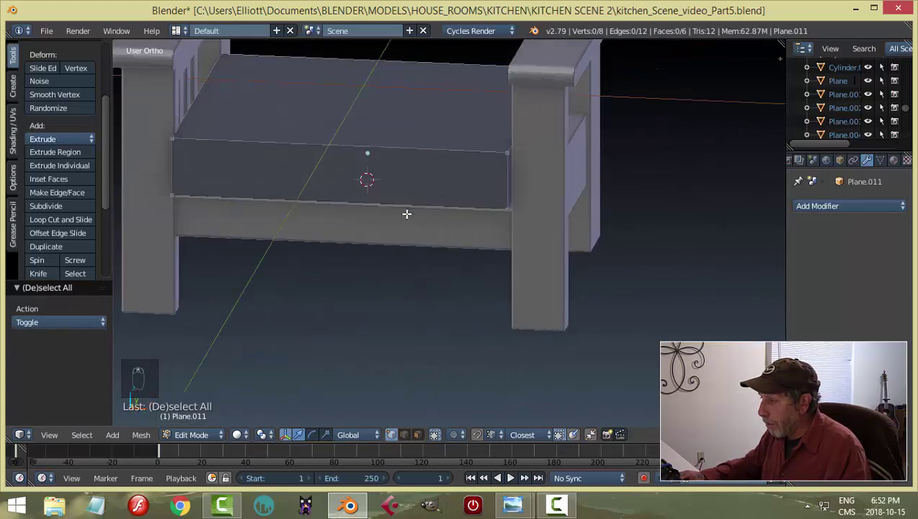
scroll(406, 214, up, 1)
key(ctrl+r)
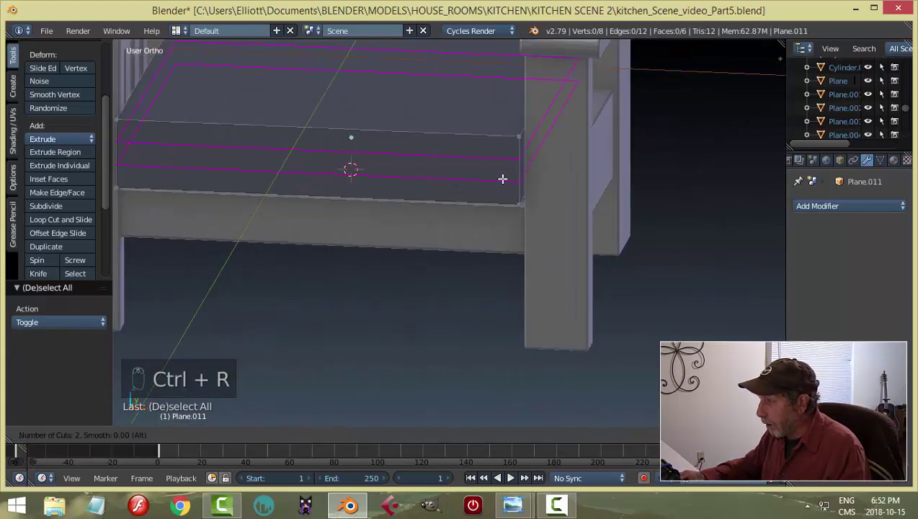
scroll(502, 178, up, 1)
click(502, 178)
key(a)
scroll(508, 179, down, 3)
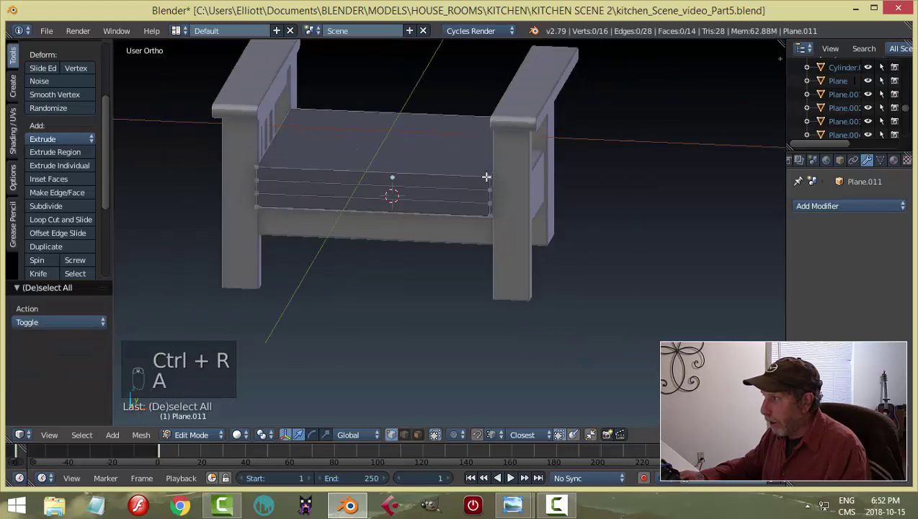
Add two loop cuts across the cushion's width and scale them about 2.8 along X toward its side edges.
middle_drag(486, 190, 419, 201)
key(ctrl+r)
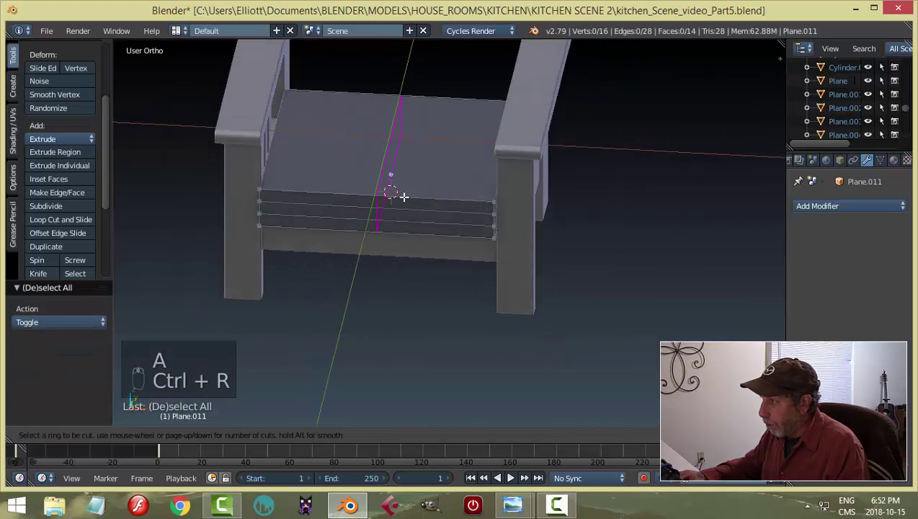
scroll(404, 196, up, 1)
click(403, 196)
right_click(403, 196)
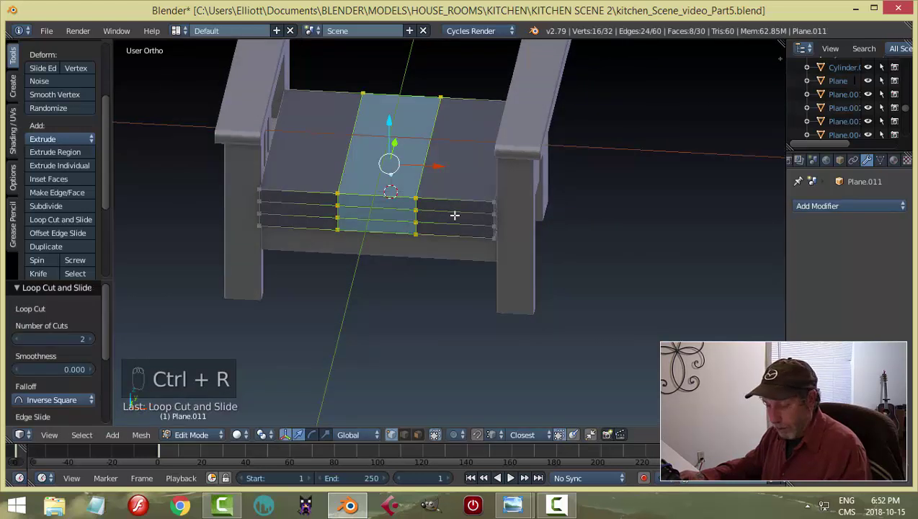
key(s)
key(x)
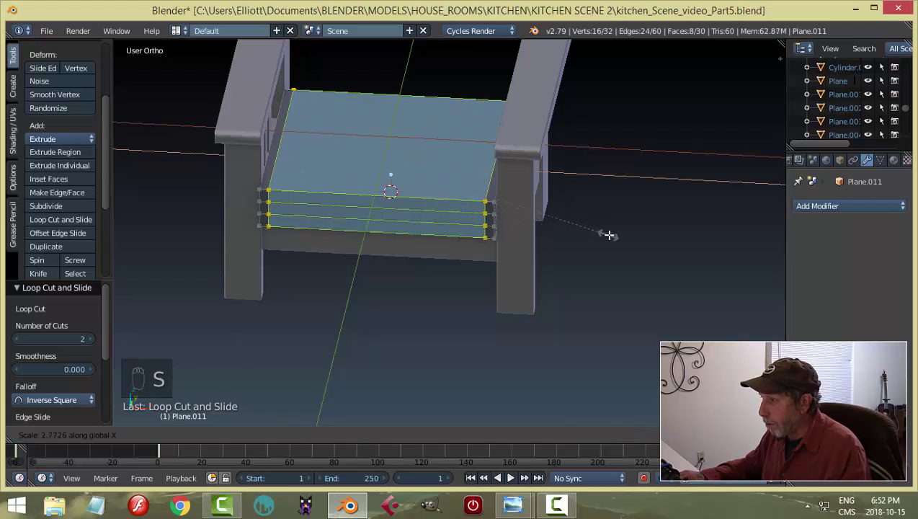
click(616, 234)
key(a)
Add two loop cuts along the cushion's depth and scale them along Y toward its front and rear edges.
middle_drag(621, 231, 478, 245)
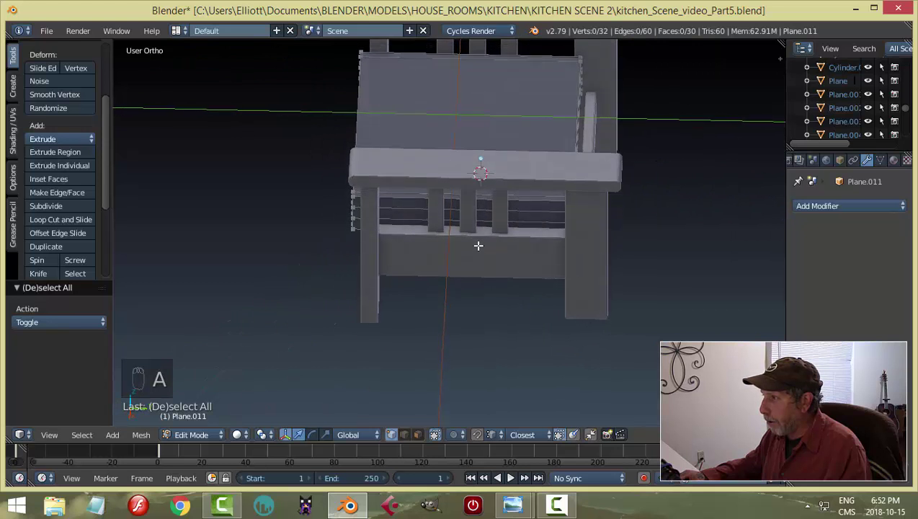
key(ctrl+r)
scroll(478, 205, up, 1)
click(477, 204)
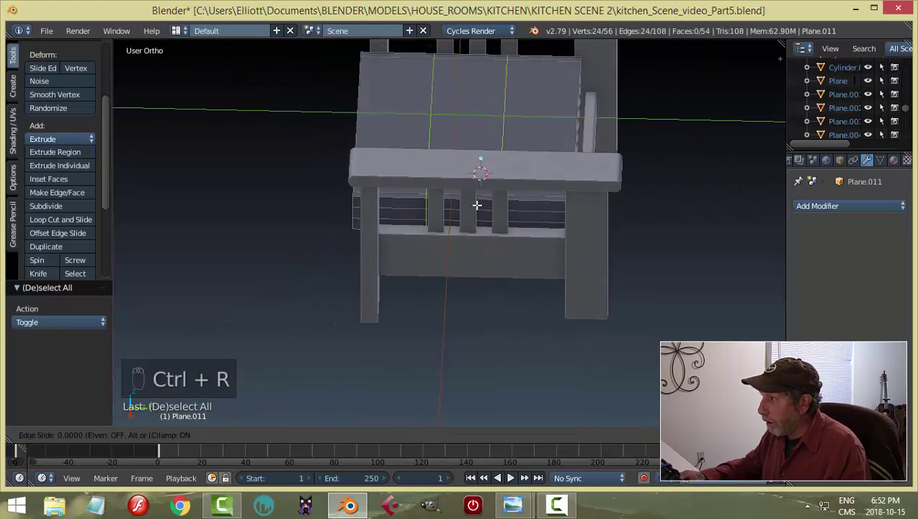
right_click(485, 204)
key(s)
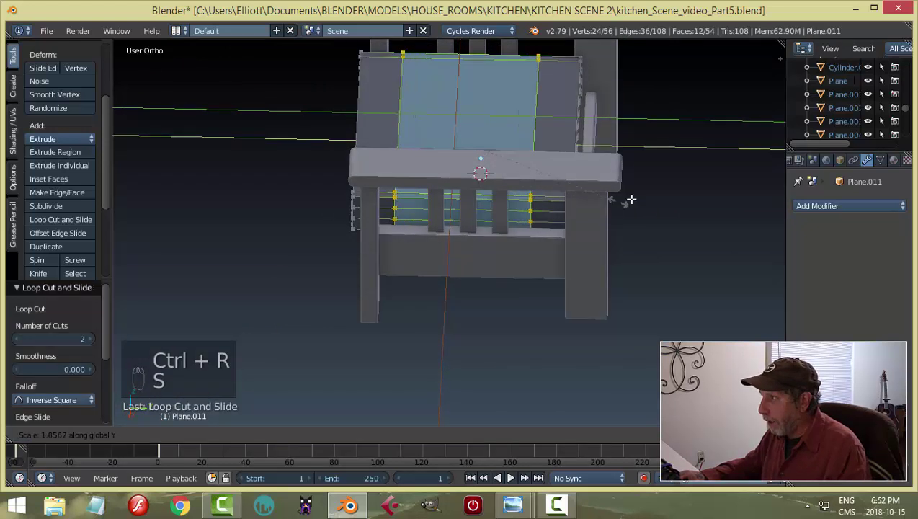
click(703, 190)
key(a)
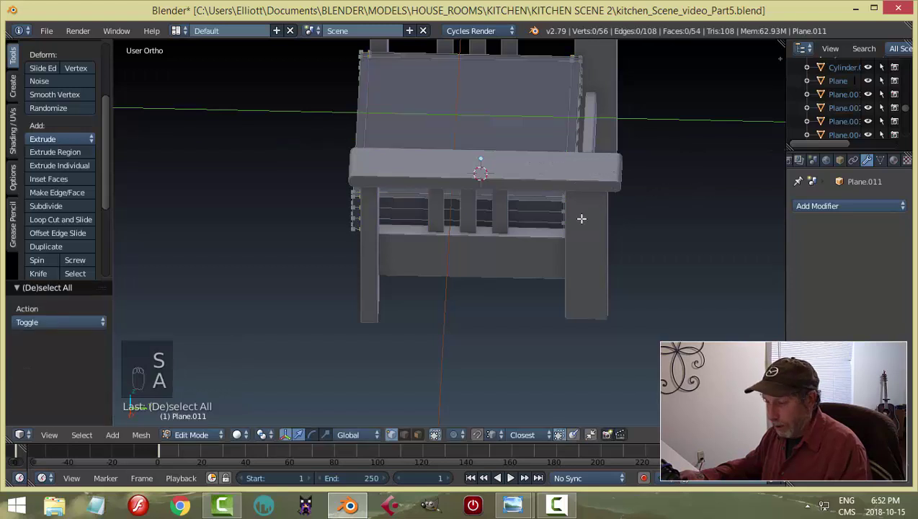
Leave mesh editing of the seat cushion and save the file.
middle_drag(580, 217, 695, 190)
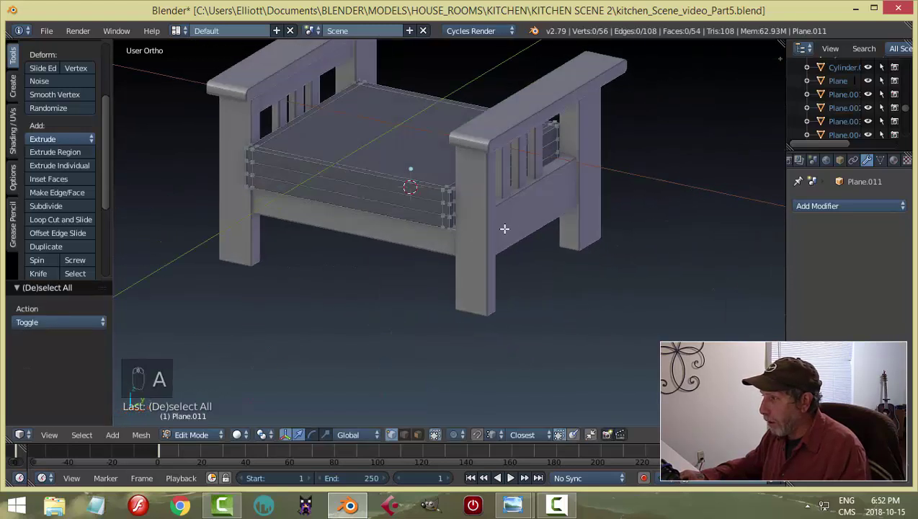
middle_drag(504, 228, 551, 235)
key(Tab)
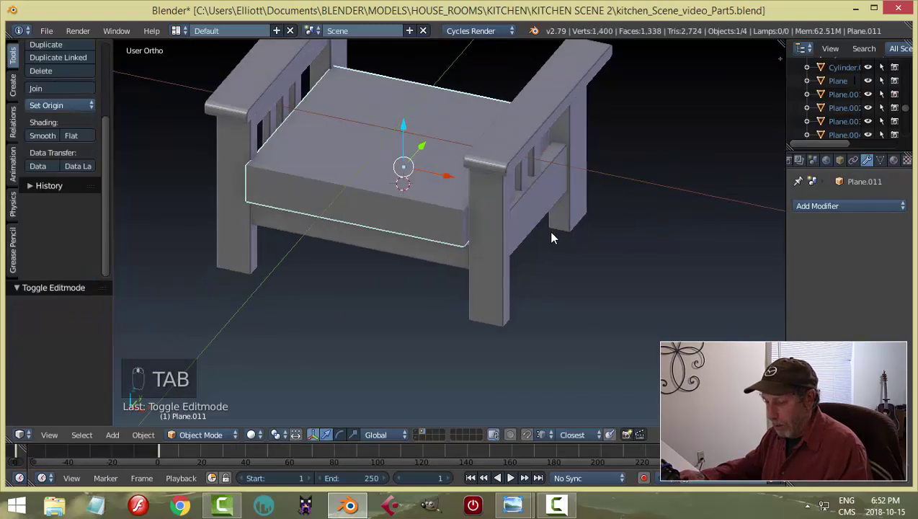
key(ctrl+s)
Give the seat cushion a Subdivision Surface modifier with view level 2 and smooth shading.
click(796, 208)
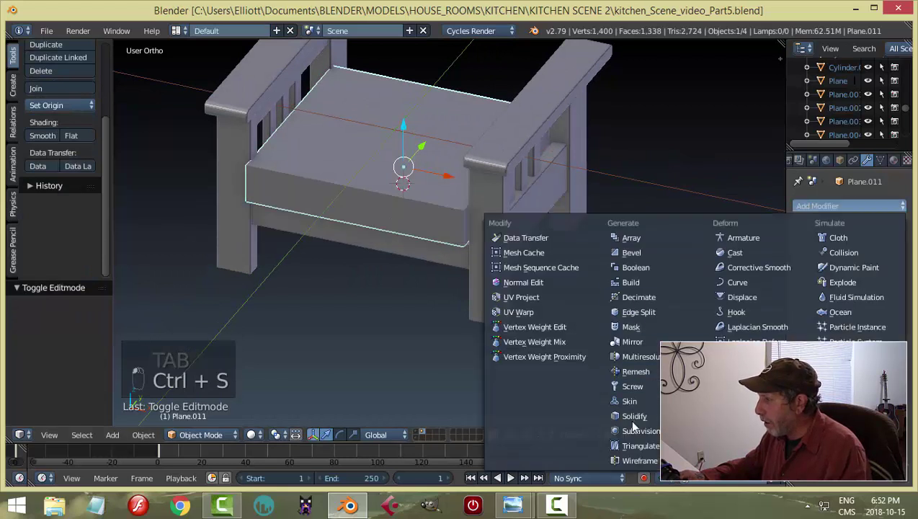
click(657, 411)
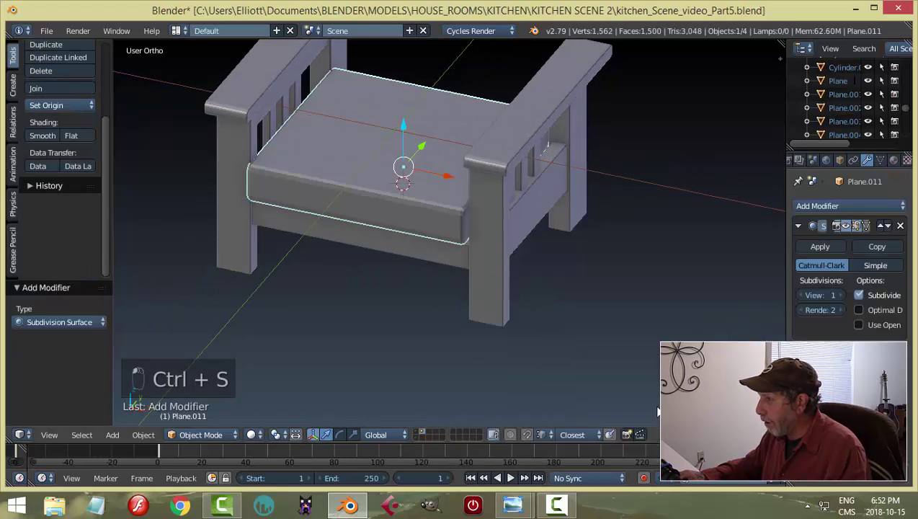
click(840, 295)
click(42, 135)
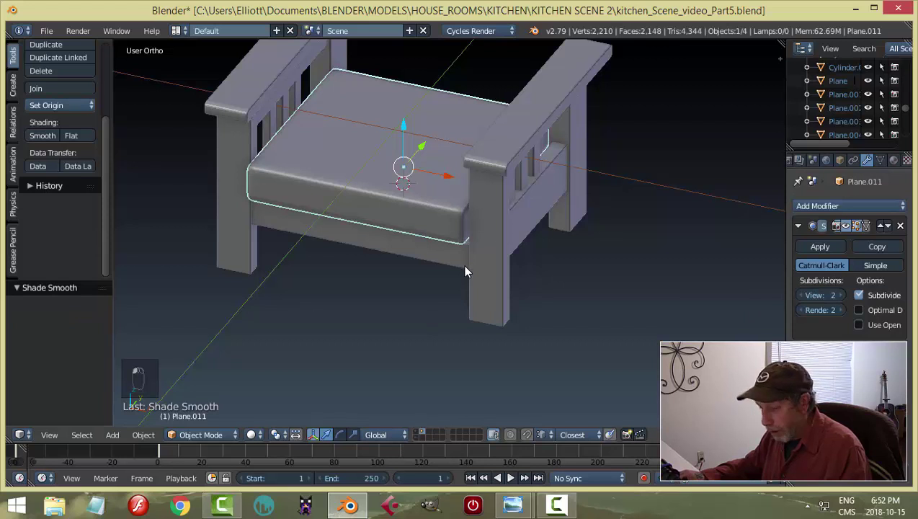
key(a)
Select the seat cushion and show it in wireframe from the right side over the chair's side reference.
scroll(461, 267, down, 2)
middle_drag(457, 263, 522, 235)
scroll(504, 241, up, 2)
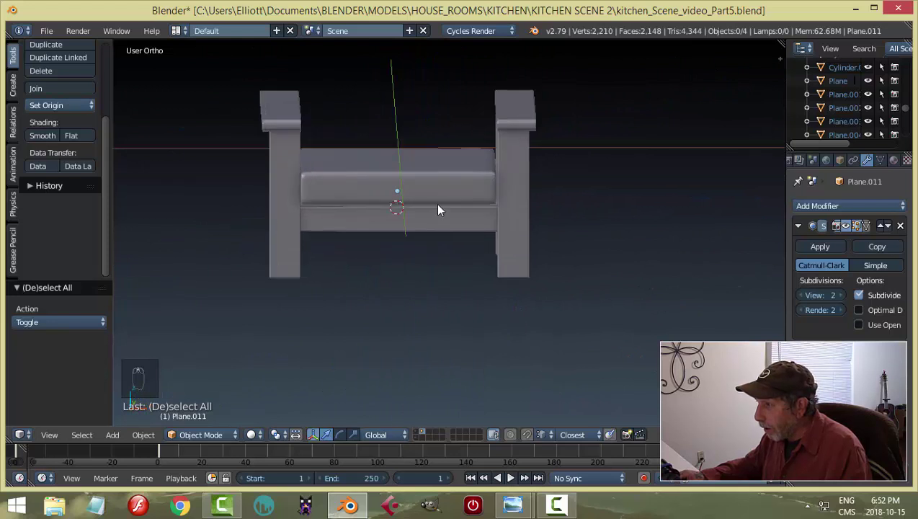
middle_drag(438, 210, 564, 270)
right_click(505, 130)
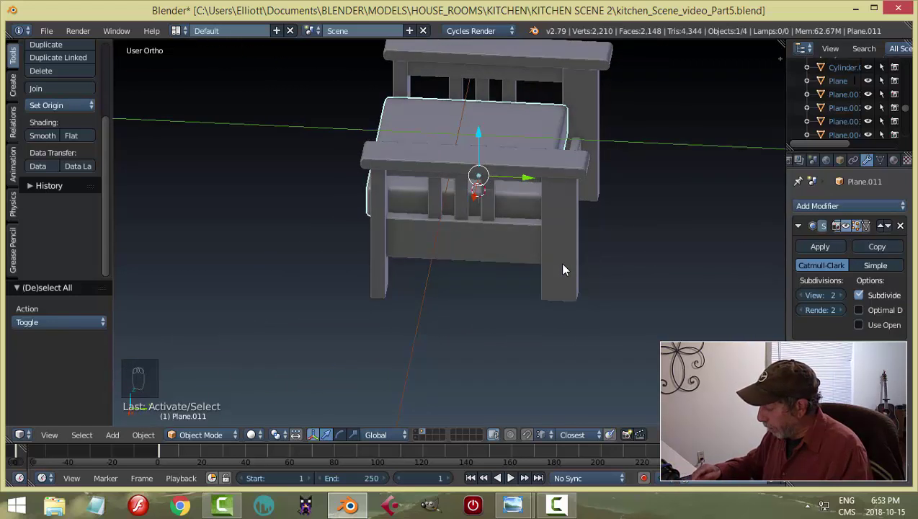
key(KP_3)
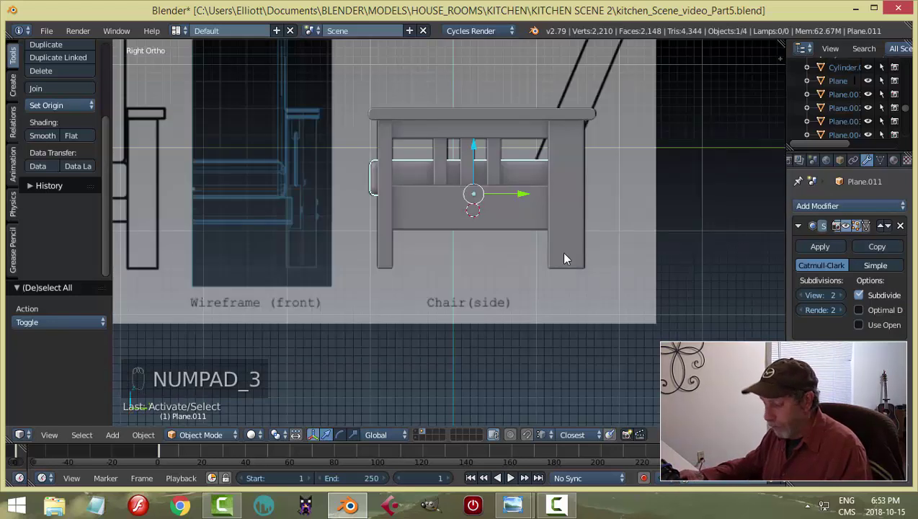
key(z)
click(648, 253)
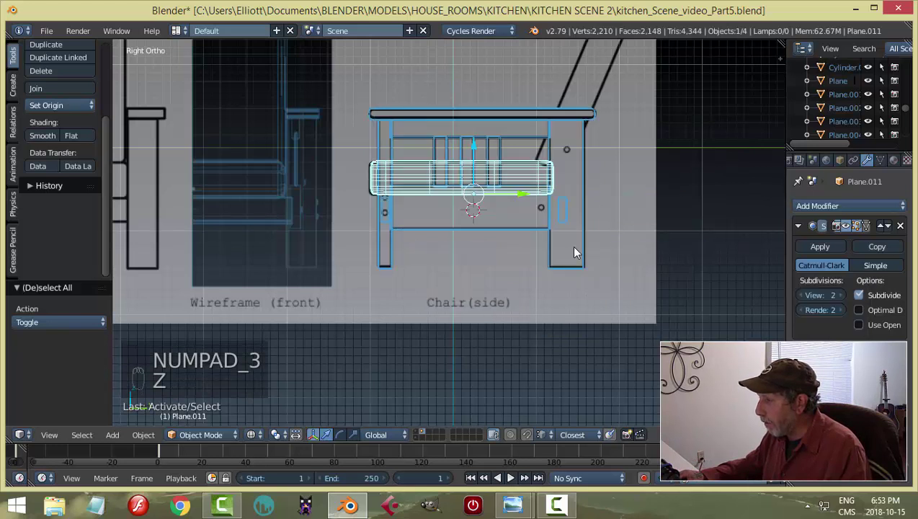
scroll(574, 252, up, 1)
scroll(543, 265, up, 2)
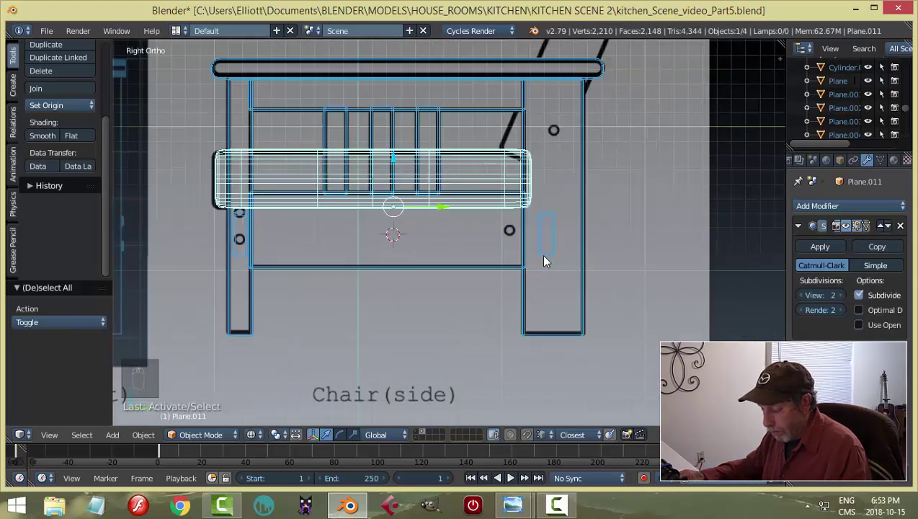
Move the cushion's rear vertices about 0.188 back along Y, and return to solid shading in Object Mode.
key(Tab)
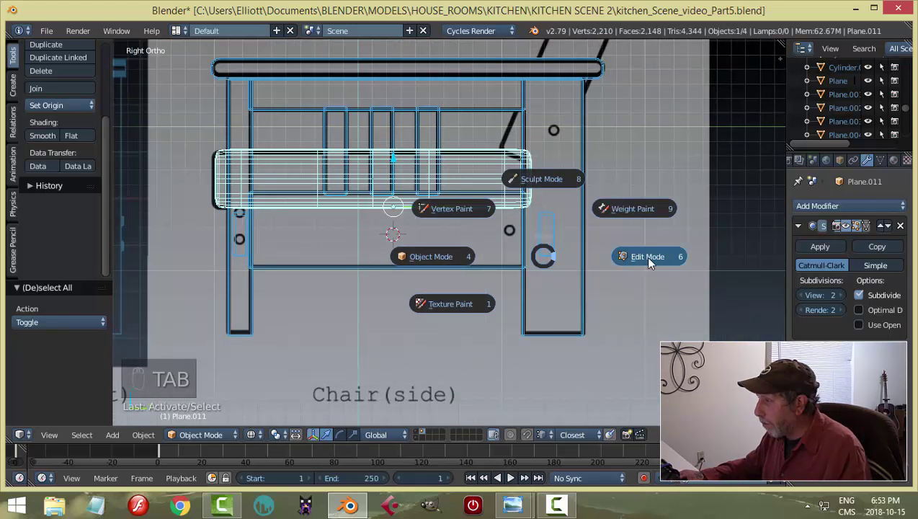
click(650, 255)
drag(534, 214, 499, 120)
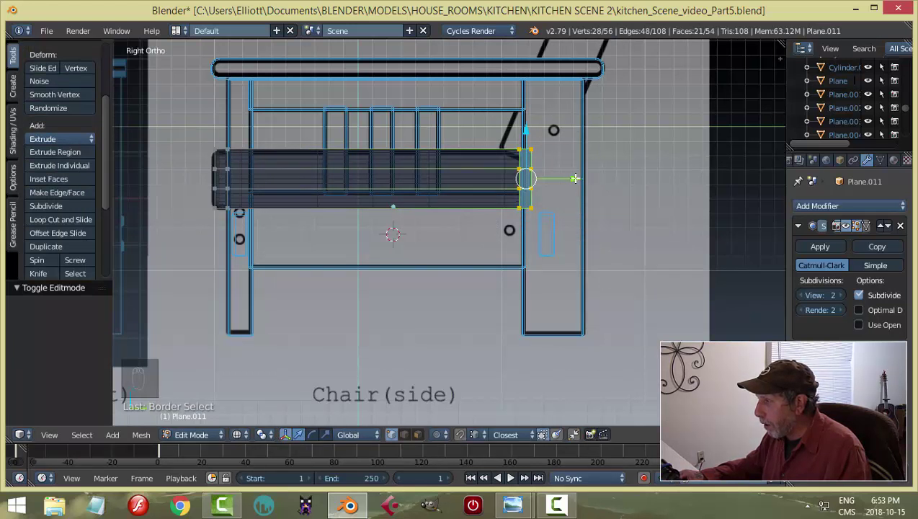
drag(574, 178, 598, 188)
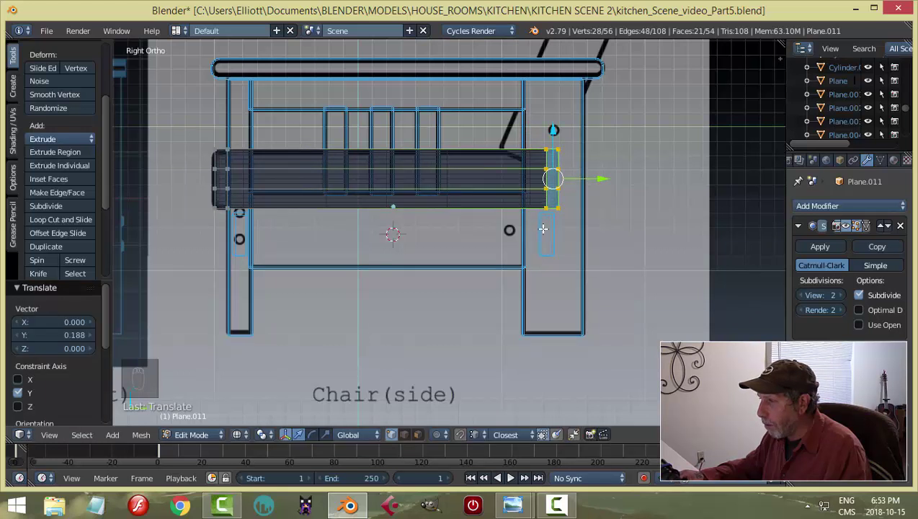
key(a)
key(z)
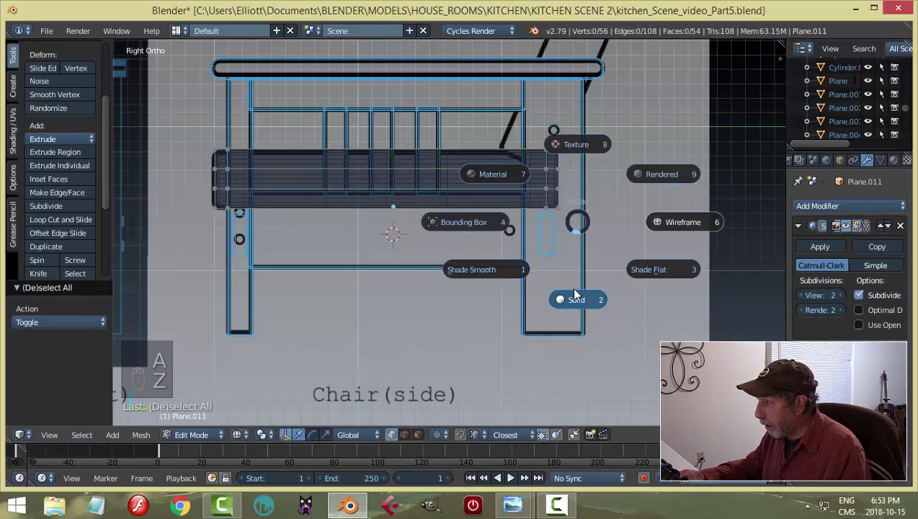
click(577, 298)
key(Tab)
click(564, 247)
Set the seat cushion's origin to its geometry.
middle_drag(635, 211, 626, 273)
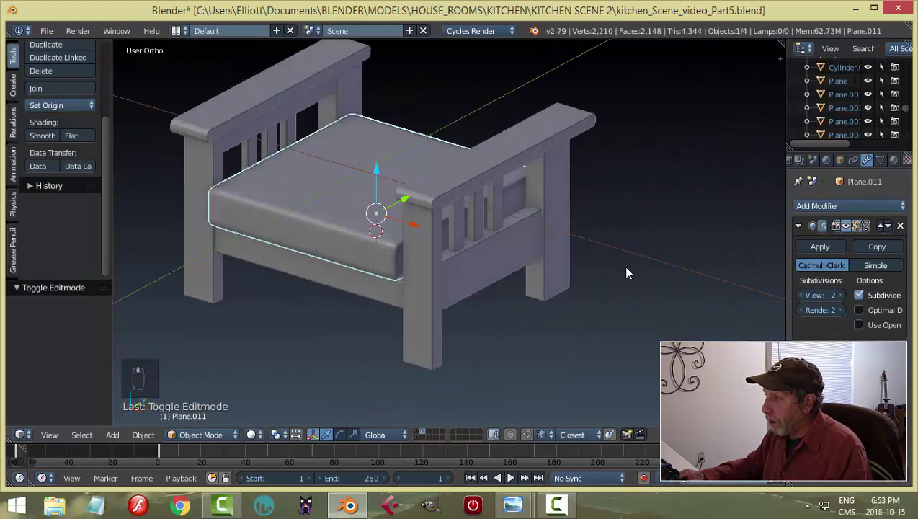
click(69, 107)
click(75, 138)
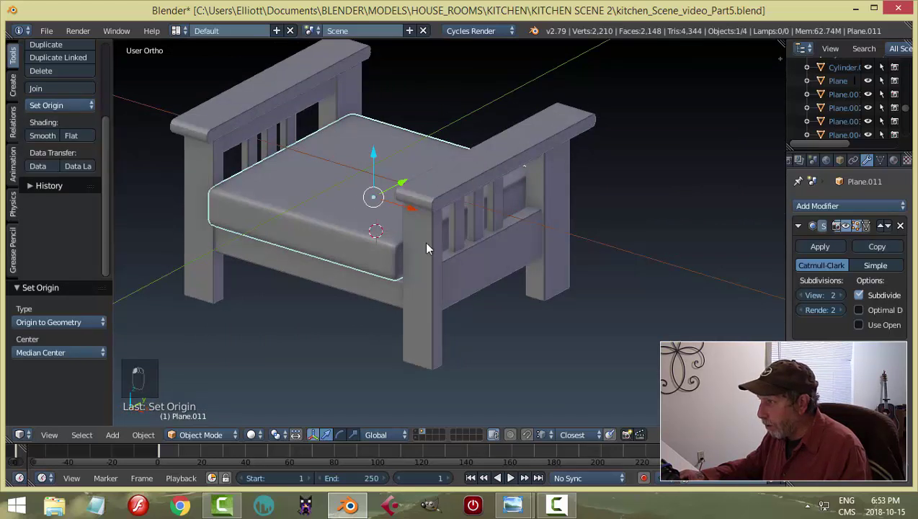
Duplicate the seat cushion in place and rotate the copy about 70.2° around X as a backrest.
middle_drag(425, 244, 345, 239)
key(shift+d)
click(345, 235)
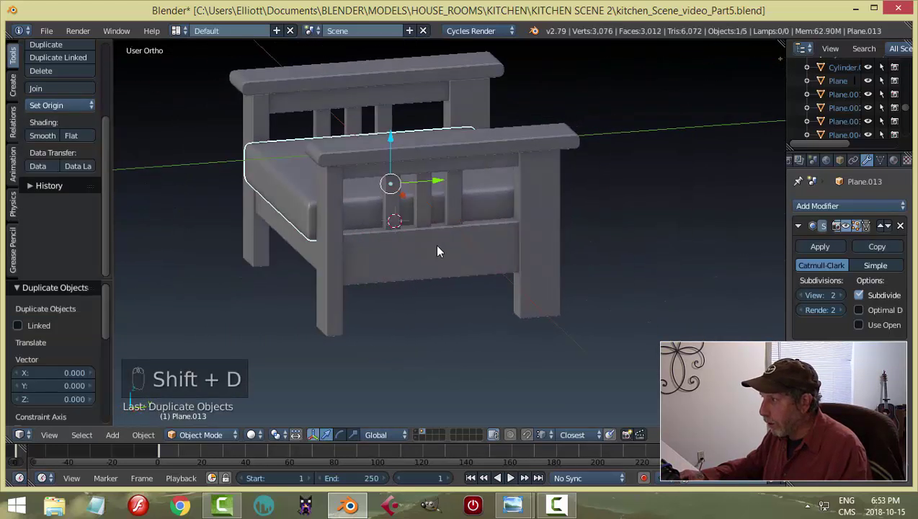
middle_drag(435, 244, 425, 249)
key(r)
key(x)
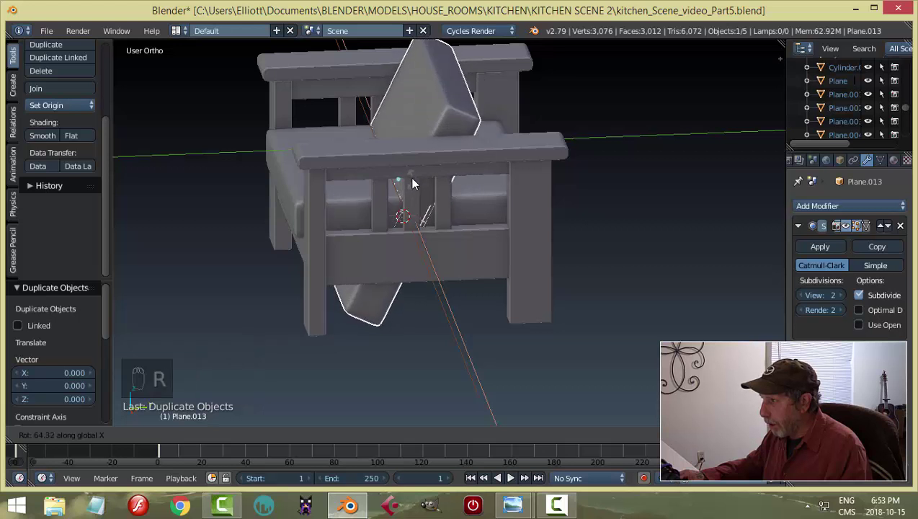
click(411, 184)
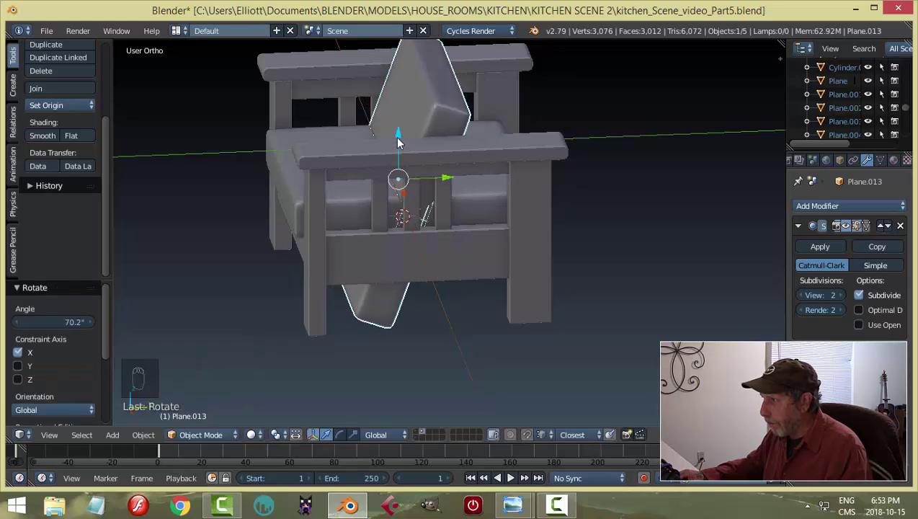
Raise the backrest cushion above the seat and move it about 1.055 back along Y.
key(g)
key(y)
click(436, 100)
key(g)
key(y)
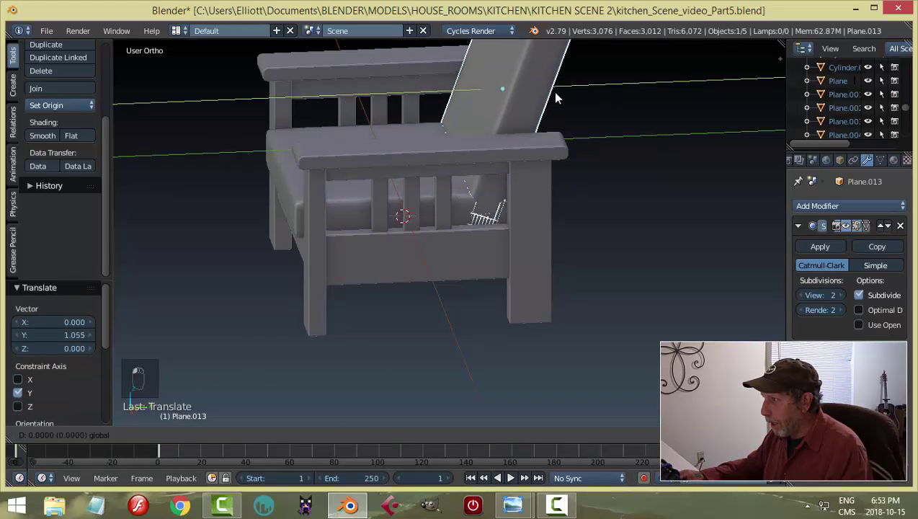
click(554, 98)
middle_drag(554, 98, 420, 155)
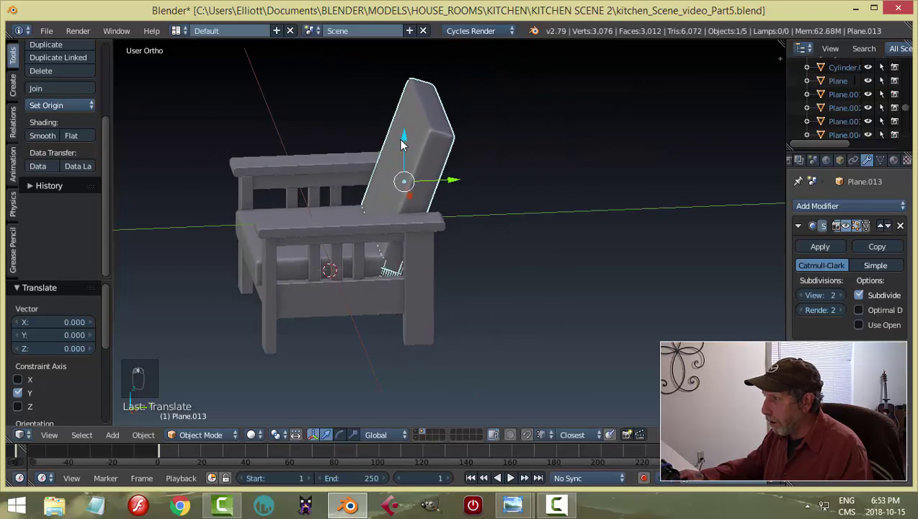
Move the backrest cushion about 0.329 up along Z and about 0.4 further back along Y.
drag(402, 144, 402, 121)
drag(451, 157, 478, 168)
right_click(478, 168)
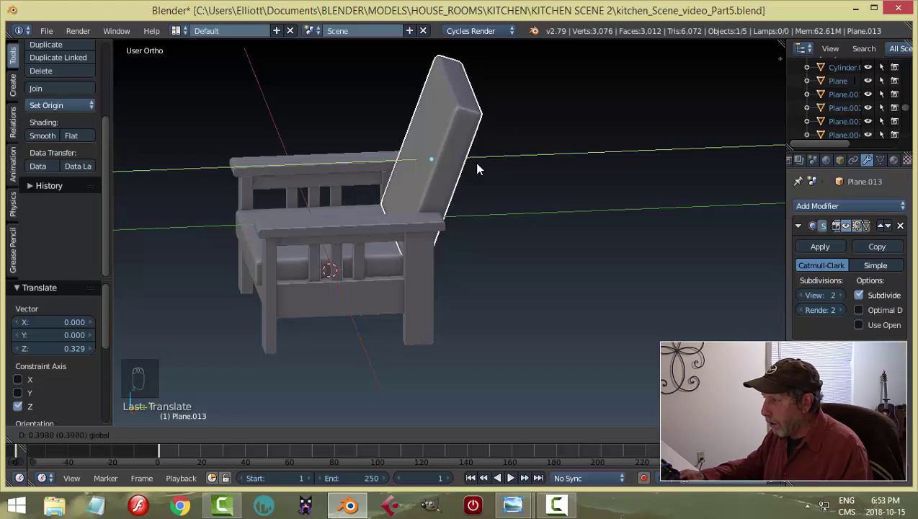
key(a)
Nudge the backrest cushion slightly forward along Y and save the file.
middle_drag(505, 201, 524, 248)
scroll(396, 233, up, 2)
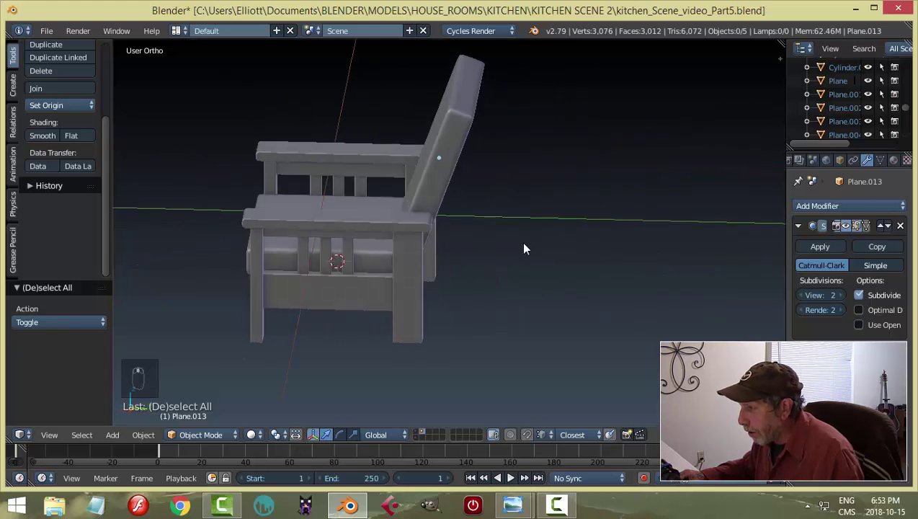
right_click(428, 207)
key(g)
key(y)
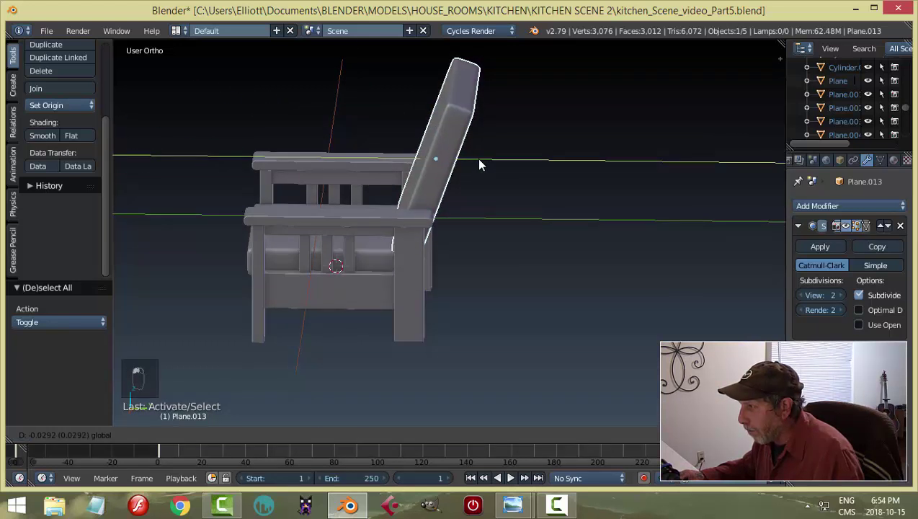
click(478, 163)
key(a)
middle_drag(466, 214, 502, 245)
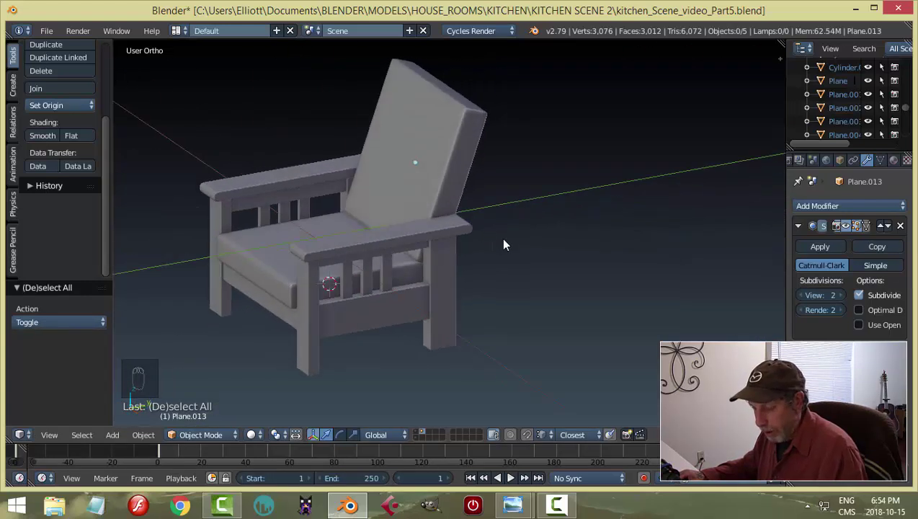
key(ctrl+s)
Rotate the backrest cushion about -2.94° around X to match its tilt in the side reference.
key(KP_3)
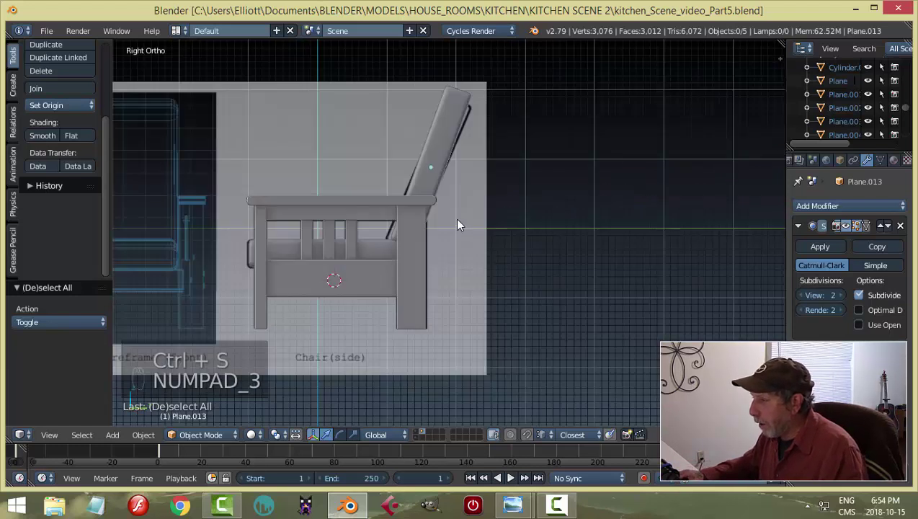
right_click(436, 165)
scroll(505, 222, up, 2)
shift+middle_drag(505, 220, 500, 247)
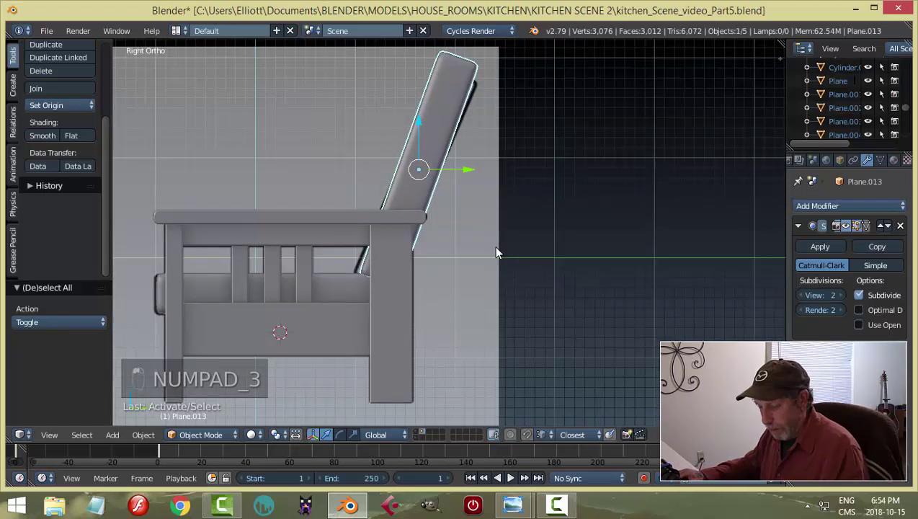
key(r)
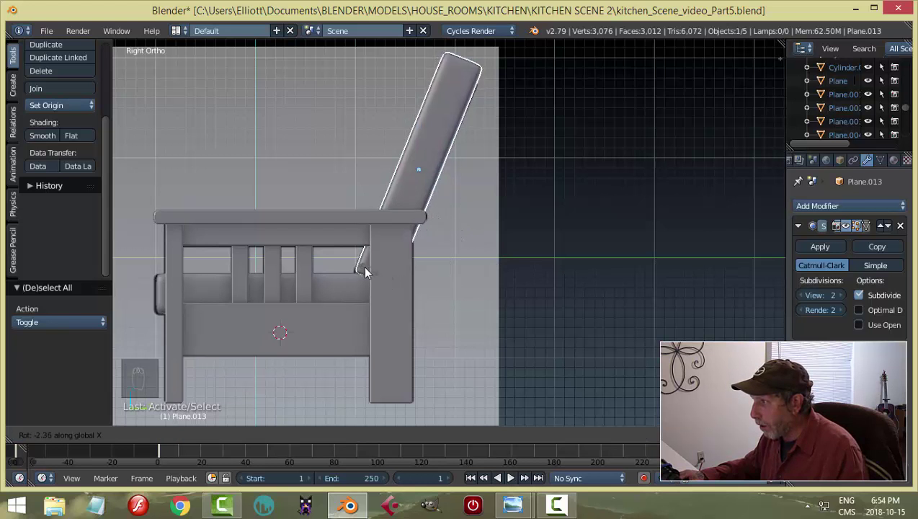
click(343, 250)
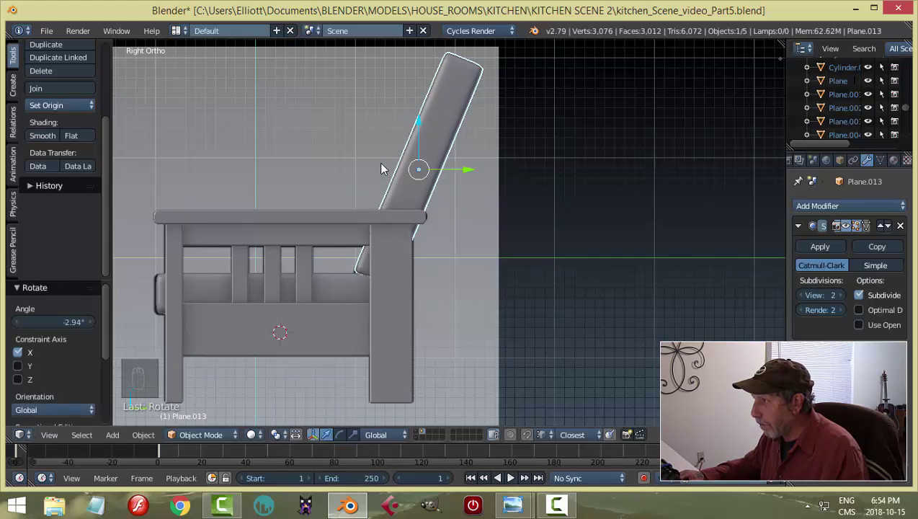
Lower the backrest cushion about 0.047 along Z, nudge it slightly forward along Y, and save the file.
key(g)
click(424, 138)
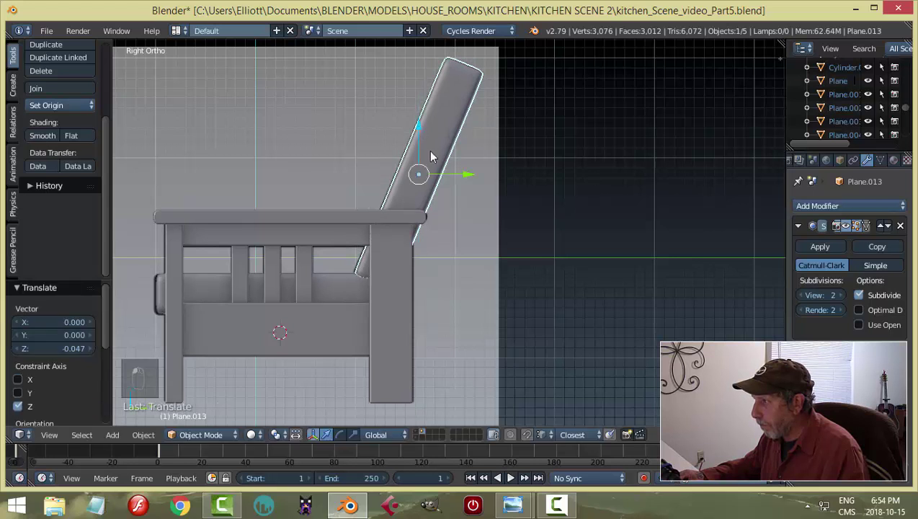
drag(464, 176, 459, 176)
key(a)
mouse_move(450, 221)
middle_down()
mouse_move(467, 218)
mouse_move(560, 263)
mouse_move(630, 211)
mouse_move(441, 266)
mouse_move(419, 257)
mouse_move(399, 284)
mouse_move(454, 270)
mouse_move(505, 284)
mouse_move(421, 243)
mouse_move(382, 261)
mouse_move(461, 253)
mouse_move(429, 227)
mouse_move(433, 266)
mouse_move(473, 222)
mouse_move(376, 266)
mouse_move(360, 266)
mouse_move(341, 237)
mouse_move(390, 258)
mouse_move(388, 242)
mouse_move(441, 225)
middle_up()
key(ctrl+s)
click(419, 256)
Display the chair in wireframe against the side reference and select the front rail beneath the seat cushion.
key(KP_3)
scroll(387, 245, up, 5)
key(z)
click(523, 227)
scroll(385, 238, up, 5)
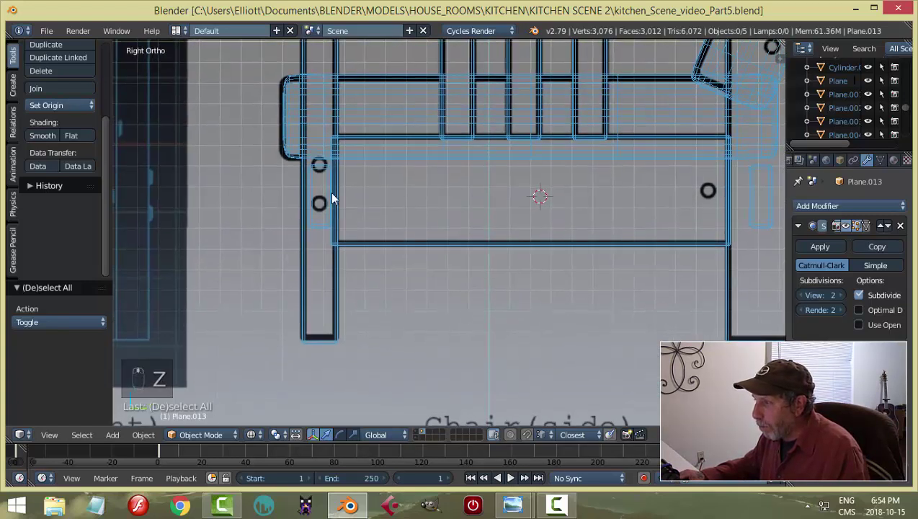
scroll(343, 222, up, 2)
shift+middle_drag(346, 196, 369, 246)
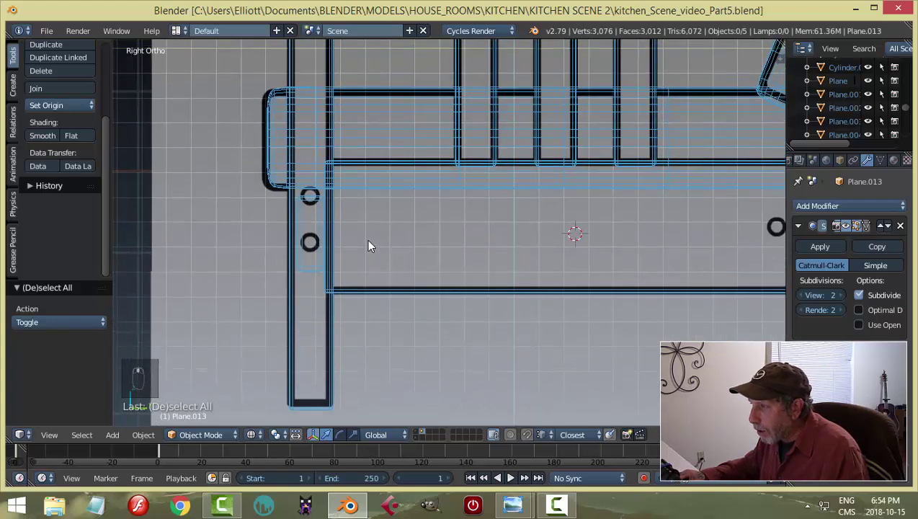
right_click(311, 205)
middle_drag(308, 244, 330, 245)
key(g)
key(z)
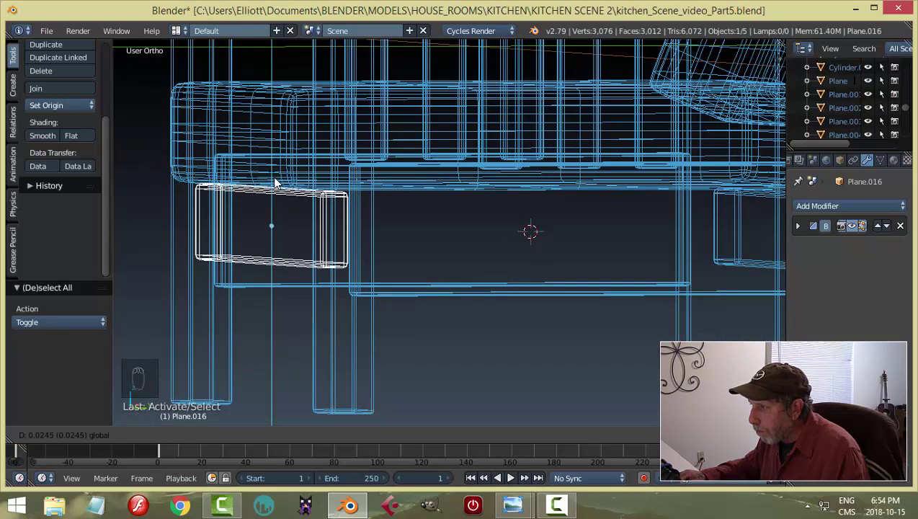
click(275, 181)
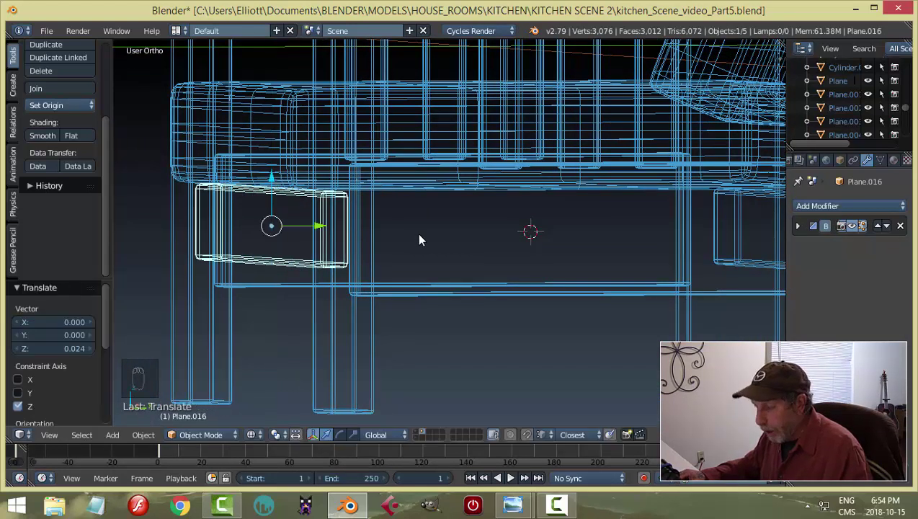
key(ctrl+z)
Raise the front and rear rails together about 0.028 along Z to meet the underside of the seat cushion.
key(KP_3)
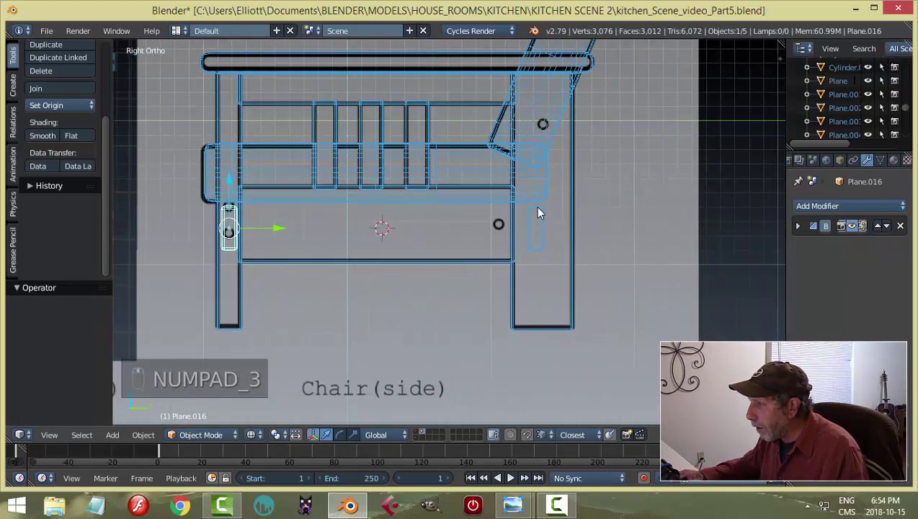
shift+right_click(536, 210)
key(g)
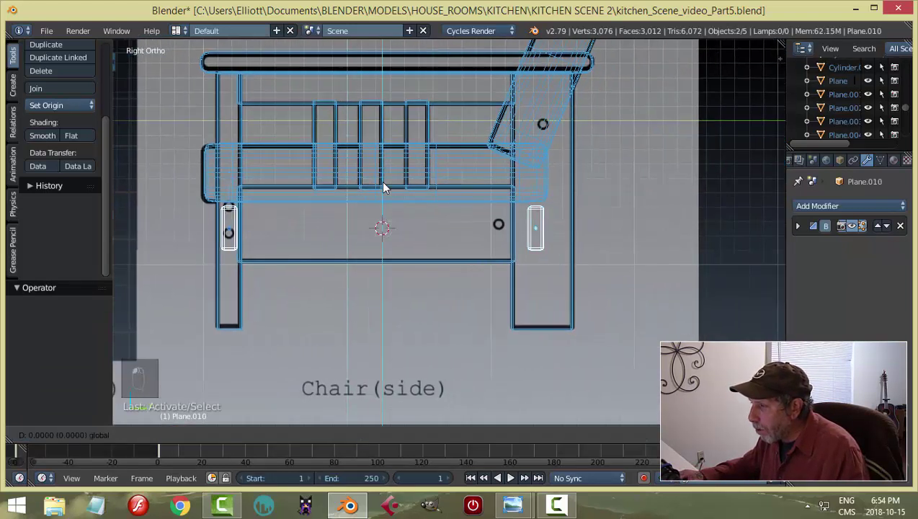
click(383, 183)
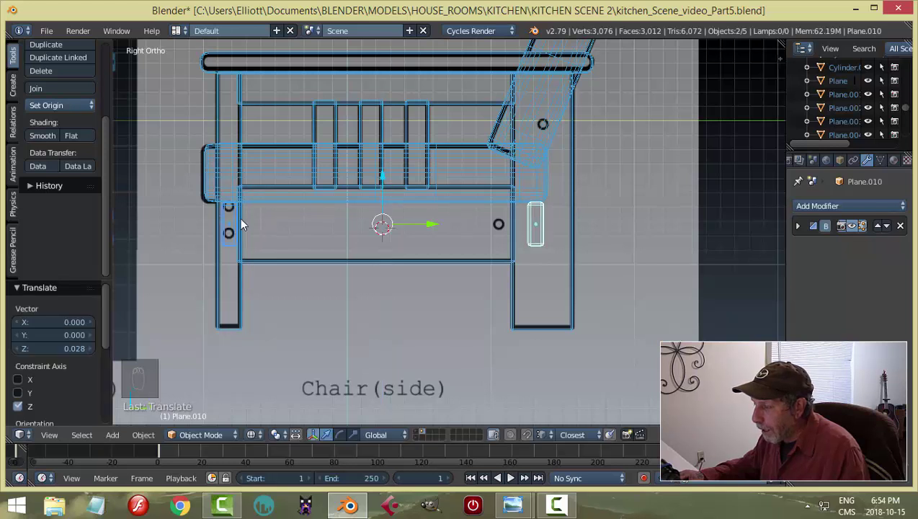
key(a)
Place the 3D cursor on the upper peg ring of the front leg and add a 22-vertex mesh circle there.
scroll(266, 219, up, 3)
shift+middle_drag(267, 220, 452, 244)
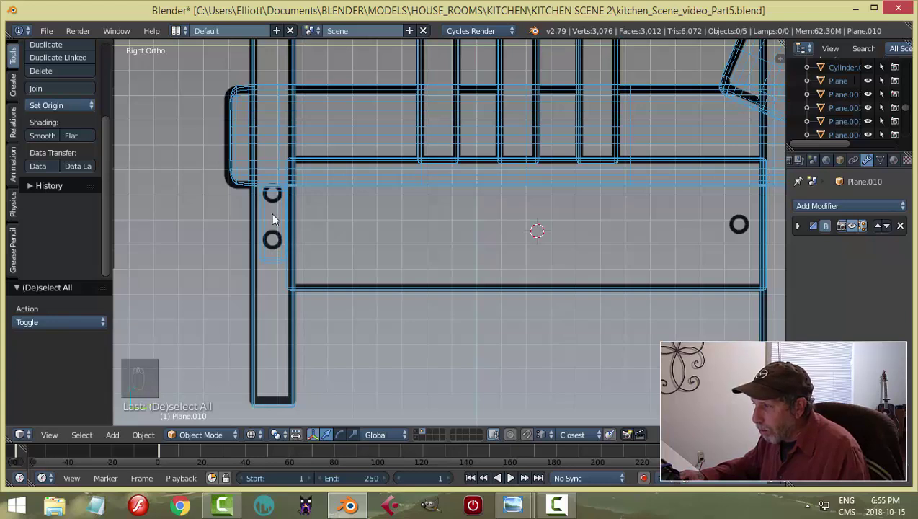
middle_drag(274, 216, 354, 366)
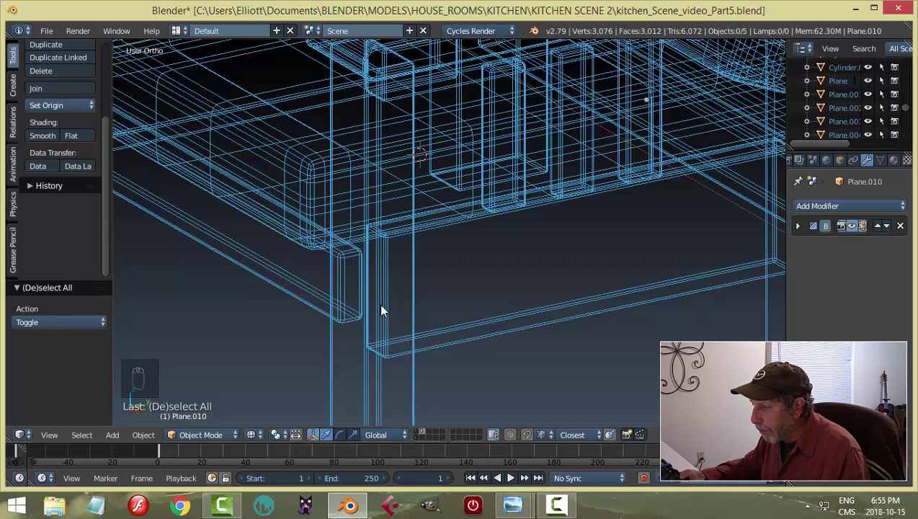
scroll(382, 309, down, 3)
key(KP_3)
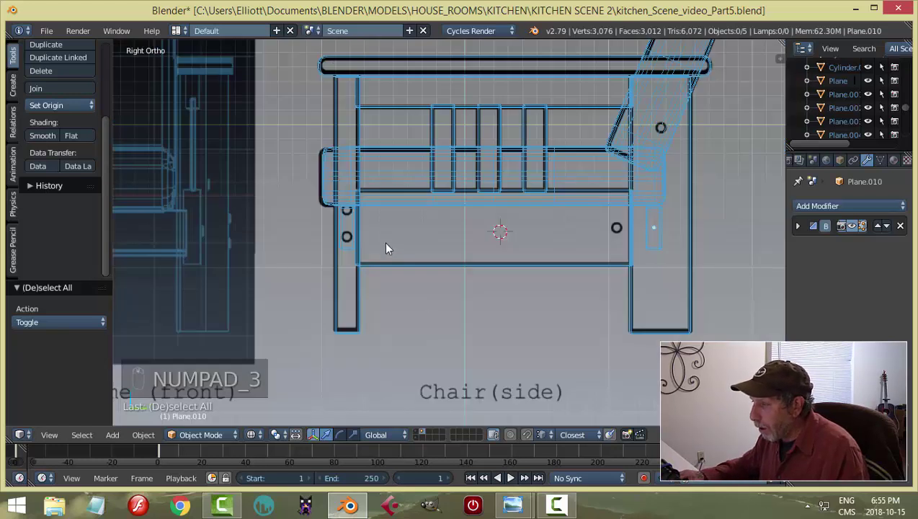
scroll(374, 231, up, 4)
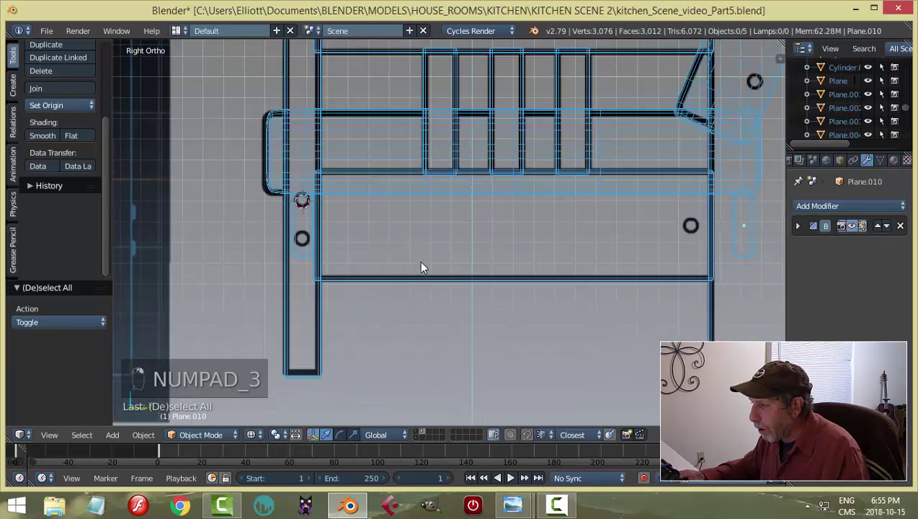
key(shift+a)
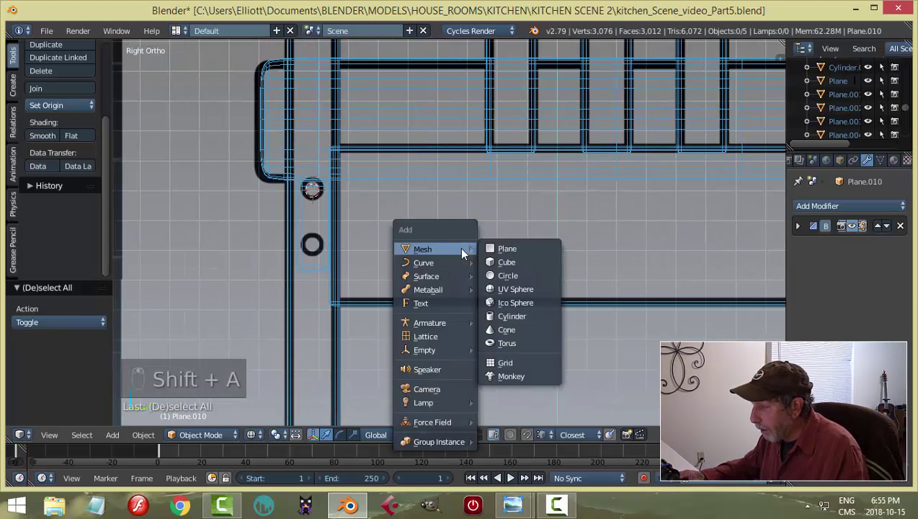
click(509, 275)
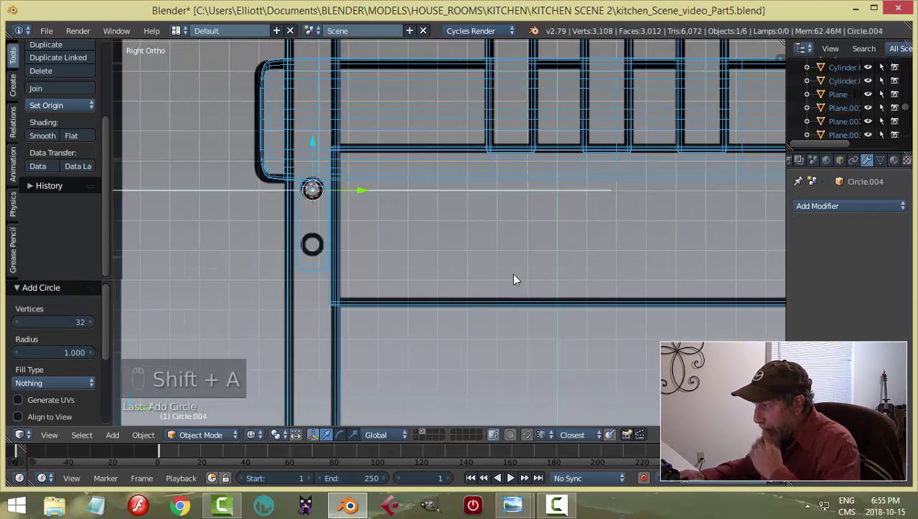
click(61, 321)
text(22)
key(Return)
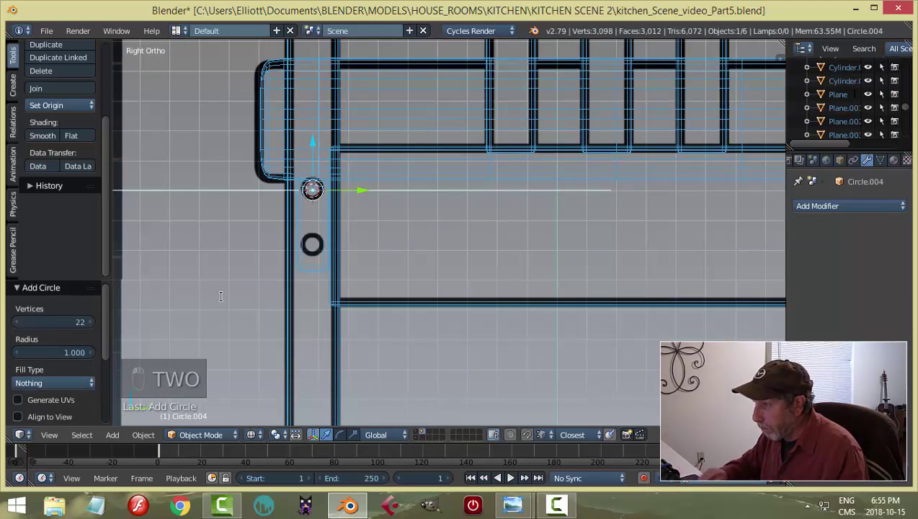
Rotate the circle 90° around Y and scale its vertices down to about 0.039 in Edit Mode.
text(ry90)
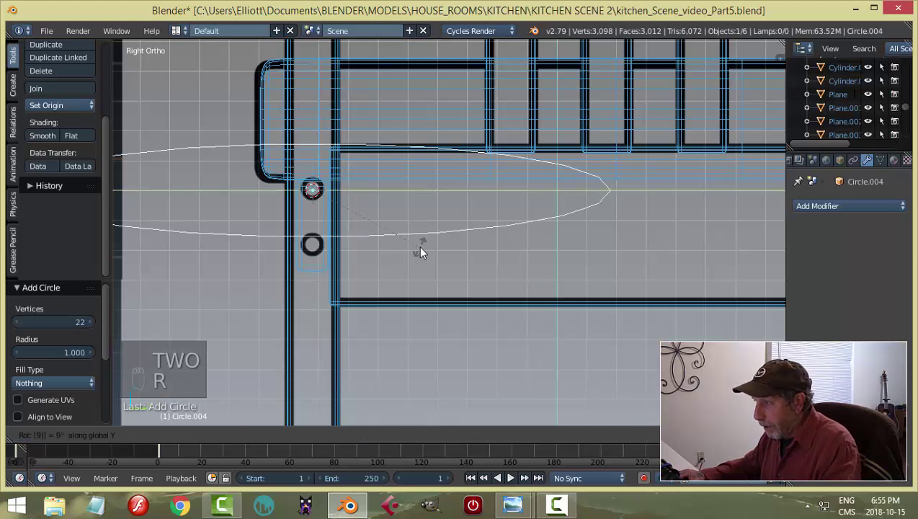
key(Return)
key(Tab)
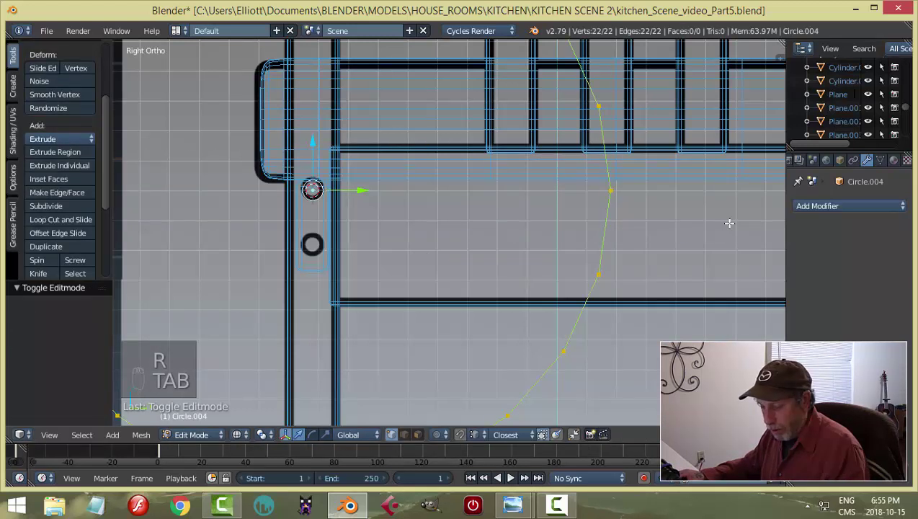
key(s)
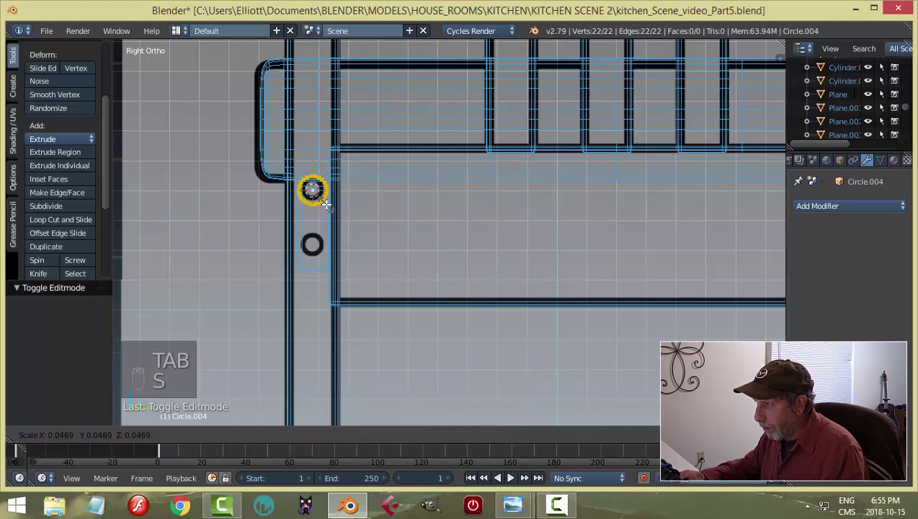
click(328, 206)
Shrink the circle slightly to peg size and move its vertices about 0.037 down along Z on the front leg.
scroll(331, 210, up, 3)
shift+middle_drag(293, 201, 372, 217)
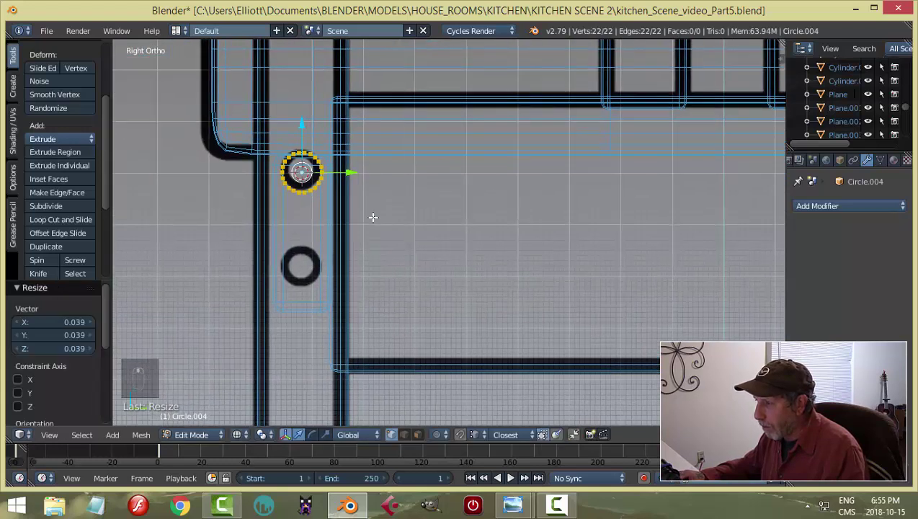
scroll(397, 213, up, 3)
key(s)
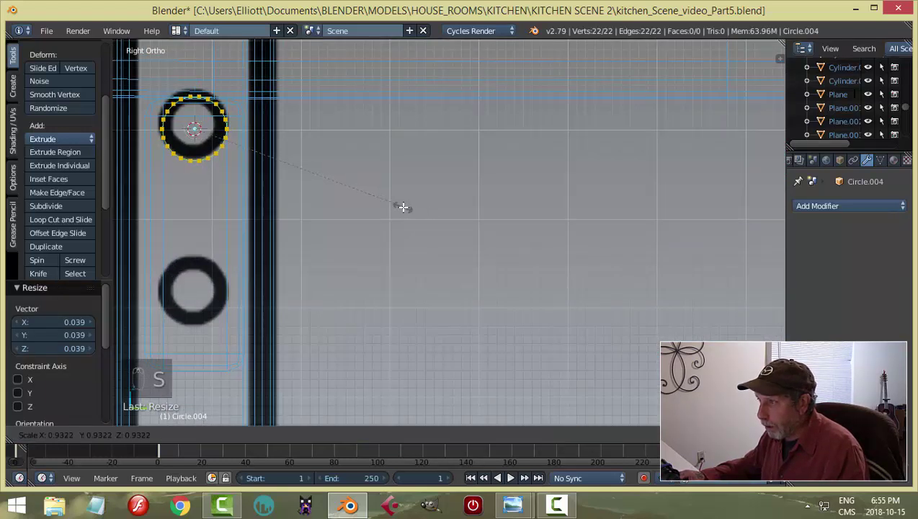
click(403, 207)
drag(198, 83, 198, 116)
key(s)
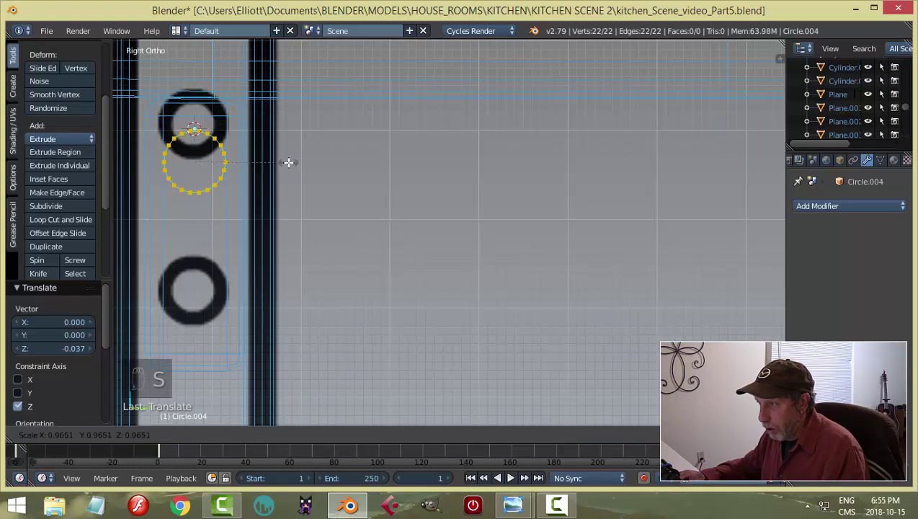
click(286, 162)
Fill the circle with a face and extrude it about 0.017 into a short peg.
key(f)
middle_drag(286, 161, 570, 241)
key(e)
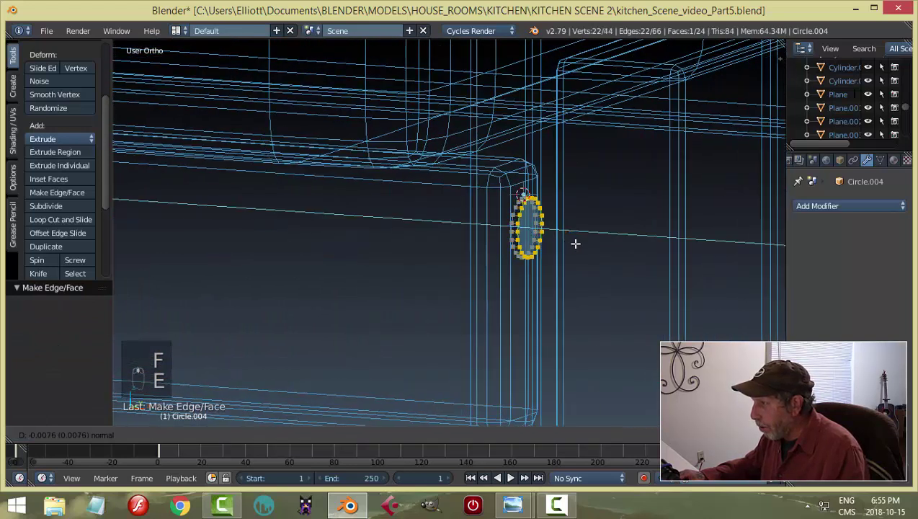
click(583, 247)
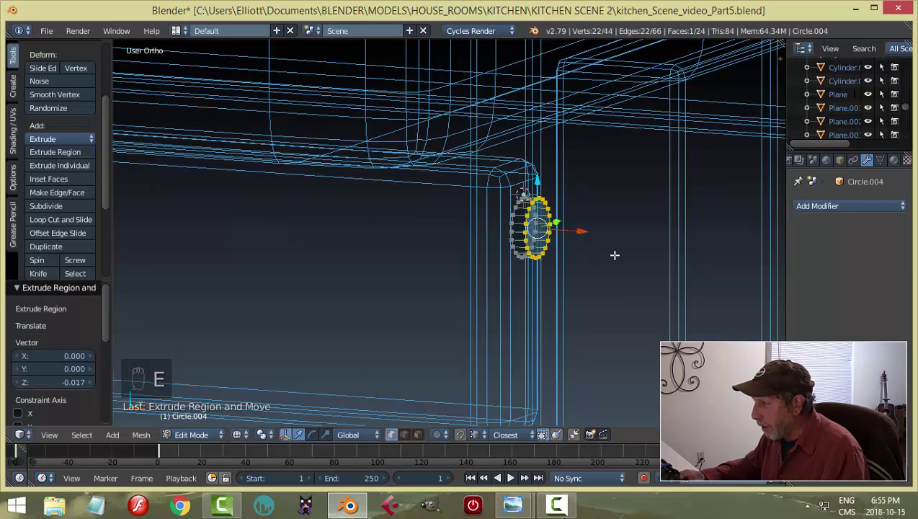
Bevel the peg's outer rim with 3 segments and return to Object Mode.
key(ctrl+b)
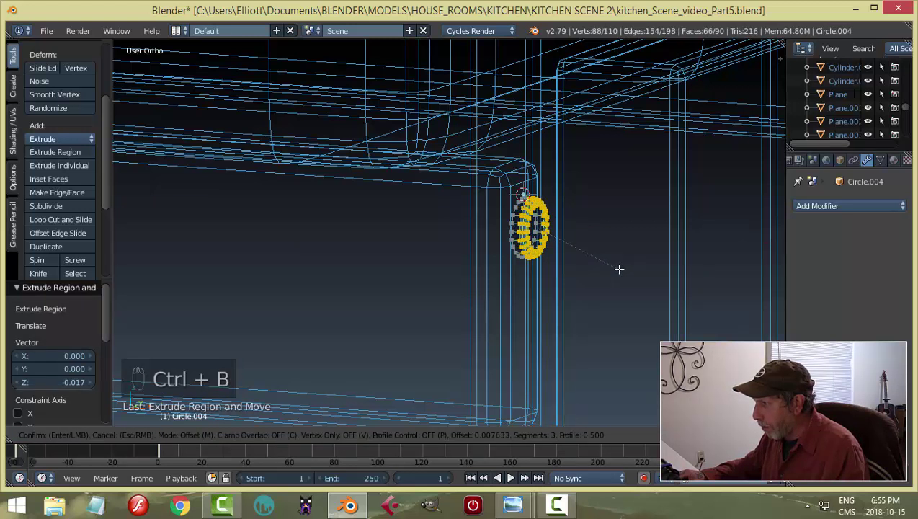
click(620, 269)
key(a)
key(Tab)
click(553, 267)
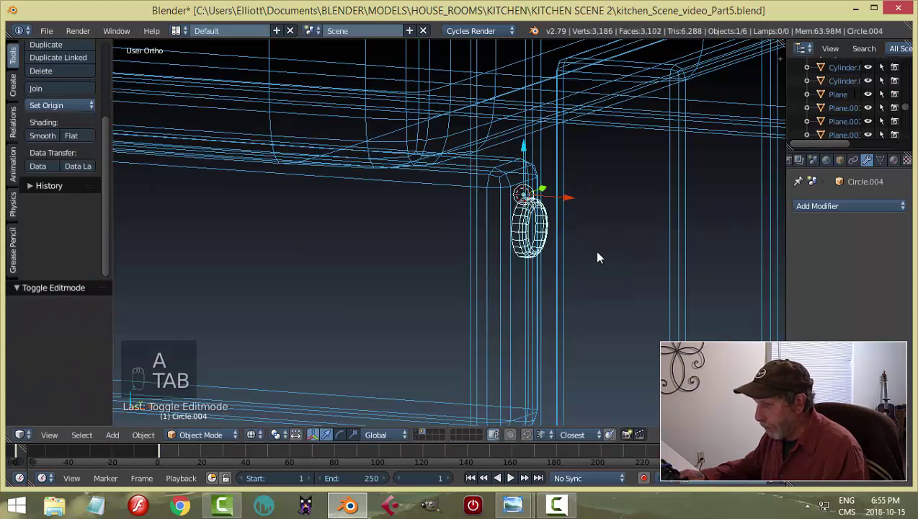
Switch to solid shading and move the peg outward along X, clear of the front leg.
key(z)
click(608, 333)
middle_drag(602, 268, 582, 268)
right_click(672, 264)
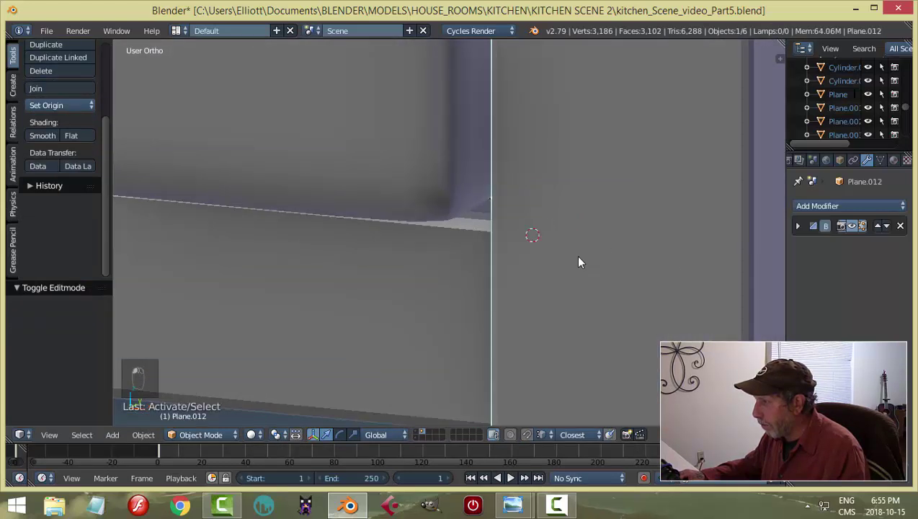
key(ctrl+z)
key(g)
key(x)
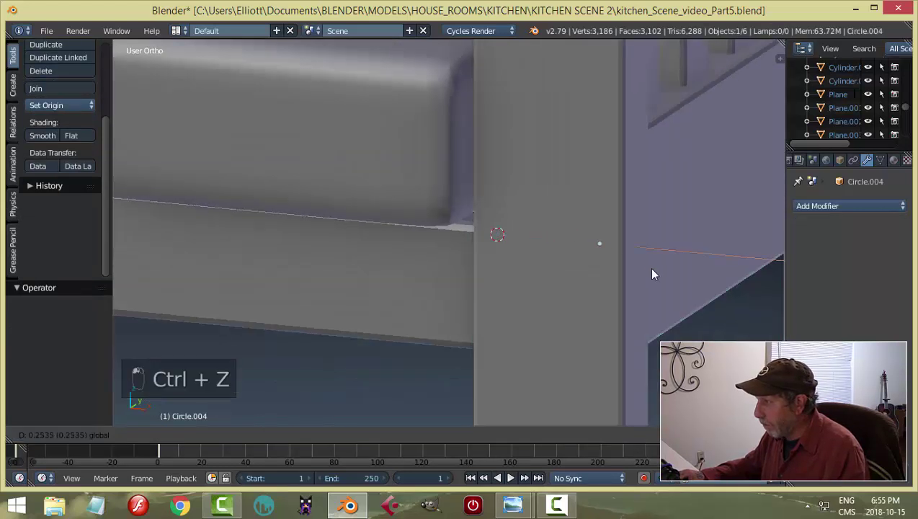
click(675, 279)
Recalculate the peg's normals to face outward and shade the peg smooth.
middle_drag(690, 278, 578, 250)
key(Tab)
key(a)
key(a)
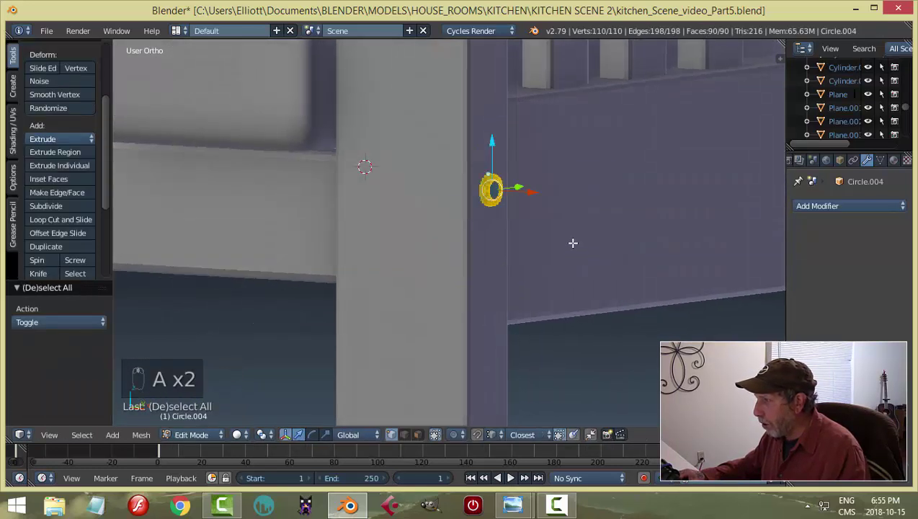
key(ctrl+n)
key(a)
key(Tab)
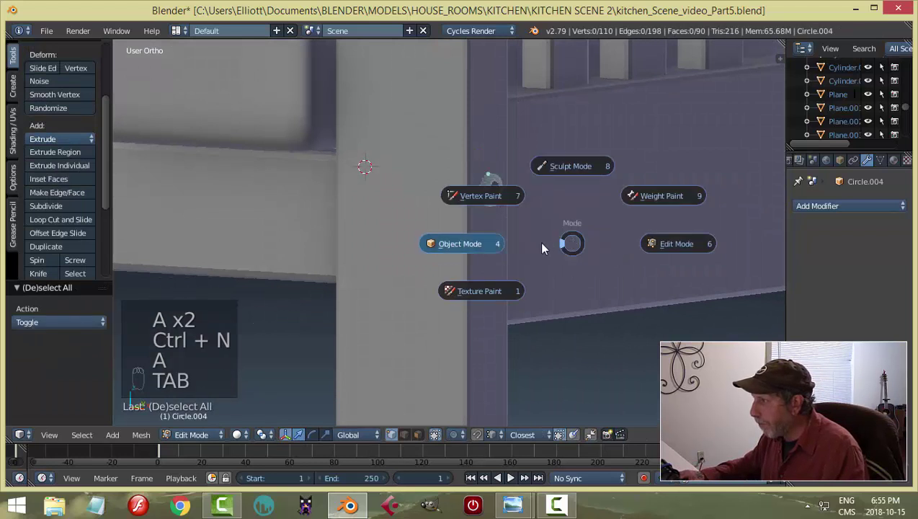
click(50, 138)
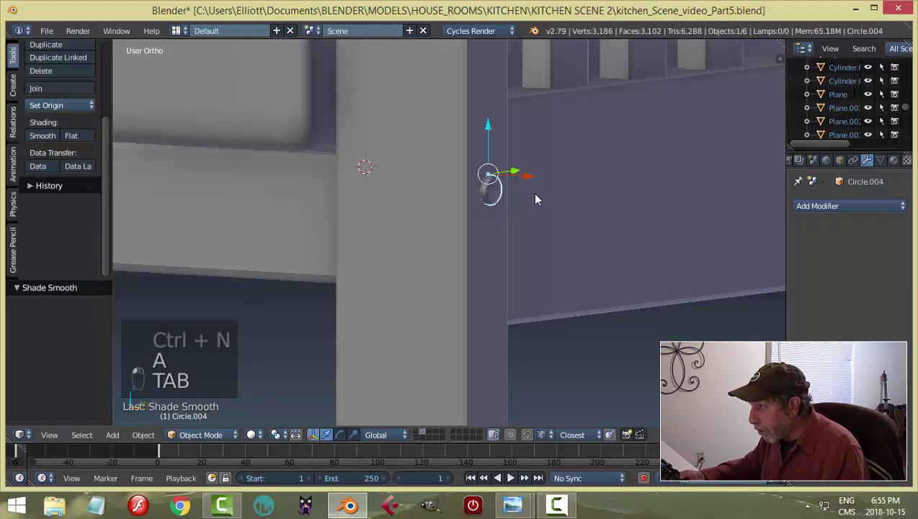
Set the peg's origin to its geometry, scale it thinner along X, and deselect it.
scroll(532, 192, up, 2)
middle_drag(581, 215, 461, 241)
click(46, 105)
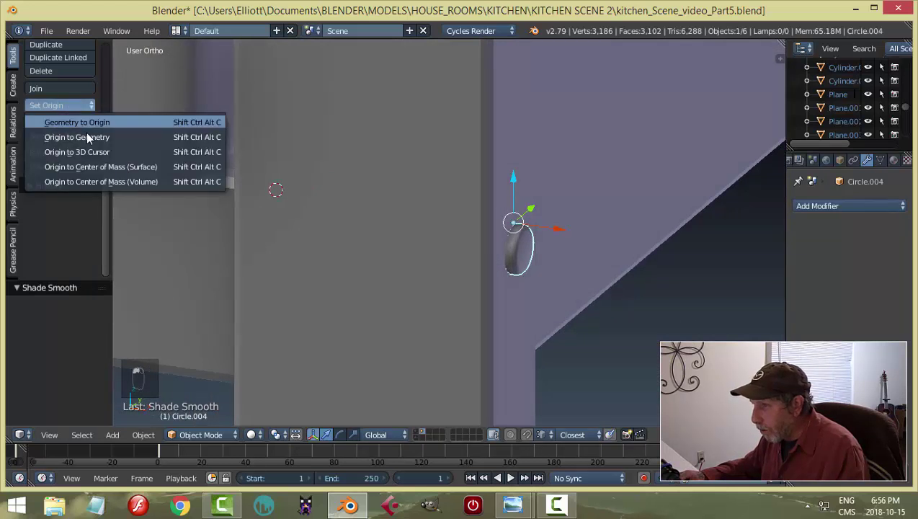
click(86, 133)
key(s)
key(x)
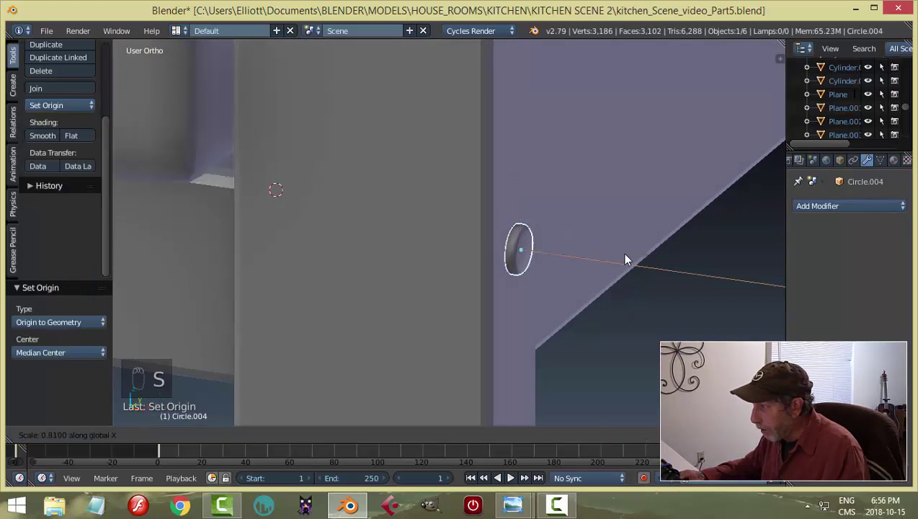
click(557, 256)
drag(561, 255, 561, 254)
key(a)
In right-side wireframe view, duplicate the peg and move the copy -0.146 along Z onto the front leg's lower reference circle.
scroll(560, 254, down, 1)
scroll(560, 258, down, 8)
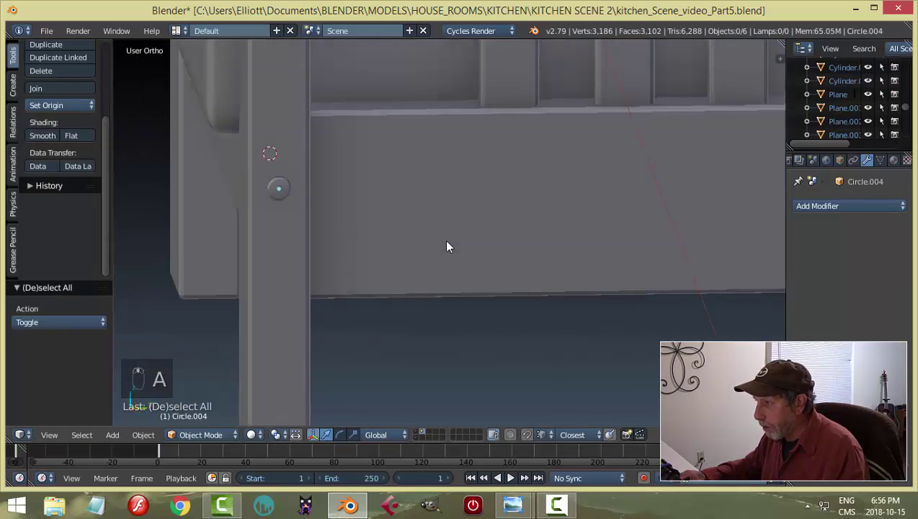
key(KP_3)
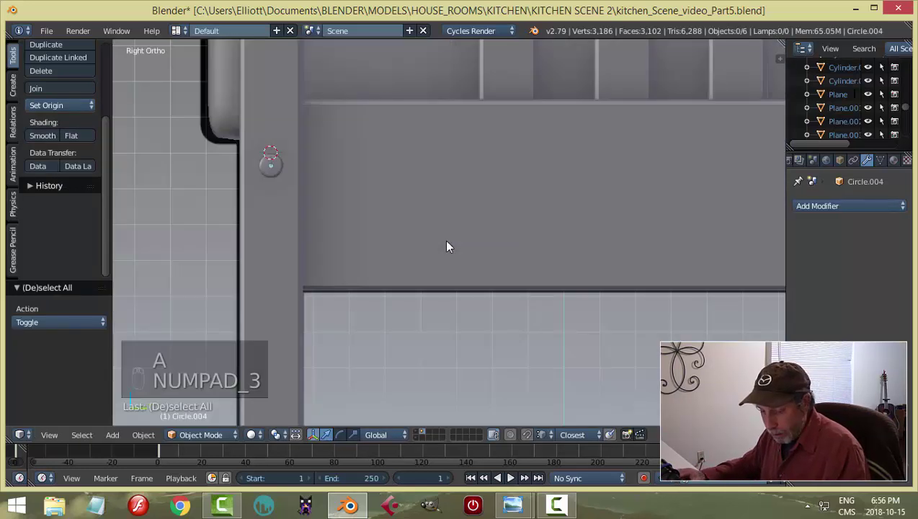
key(z)
click(487, 247)
scroll(267, 178, up, 2)
shift+middle_drag(266, 177, 382, 207)
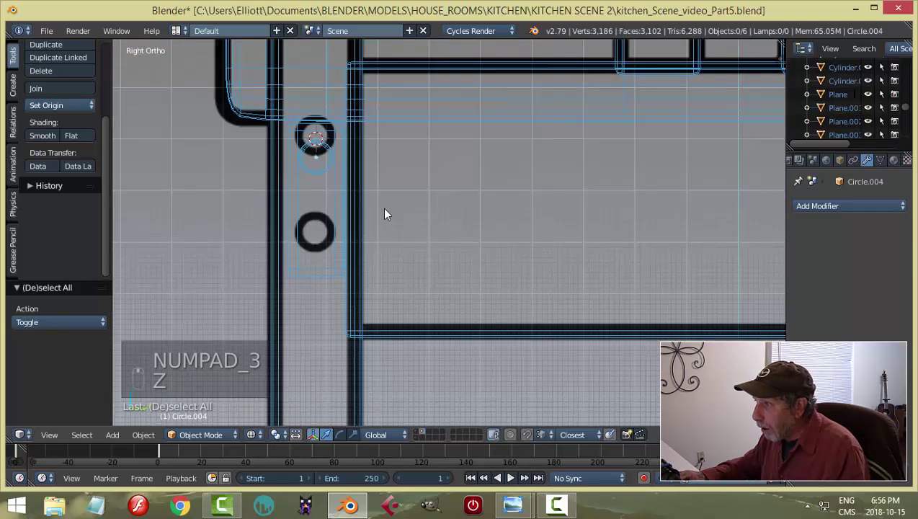
scroll(256, 177, up, 3)
right_click(227, 126)
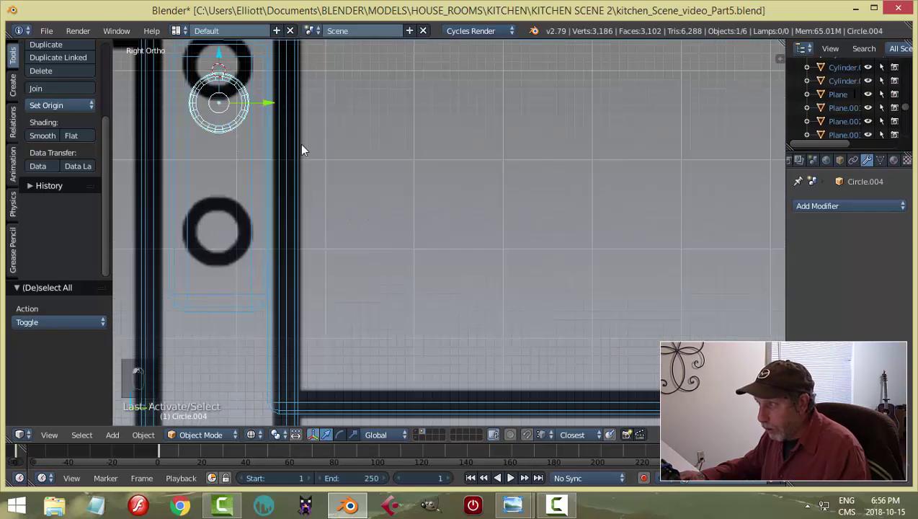
key(shift+d)
right_click(242, 82)
key(g)
key(z)
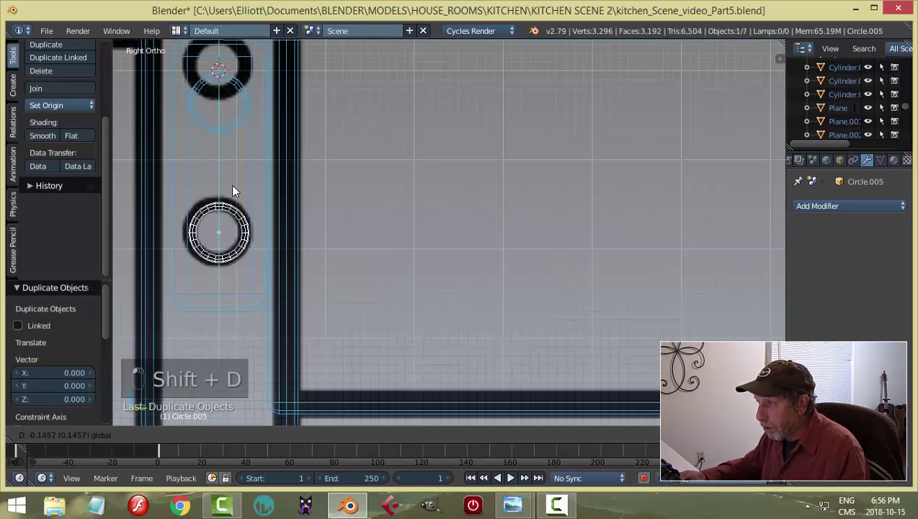
click(233, 190)
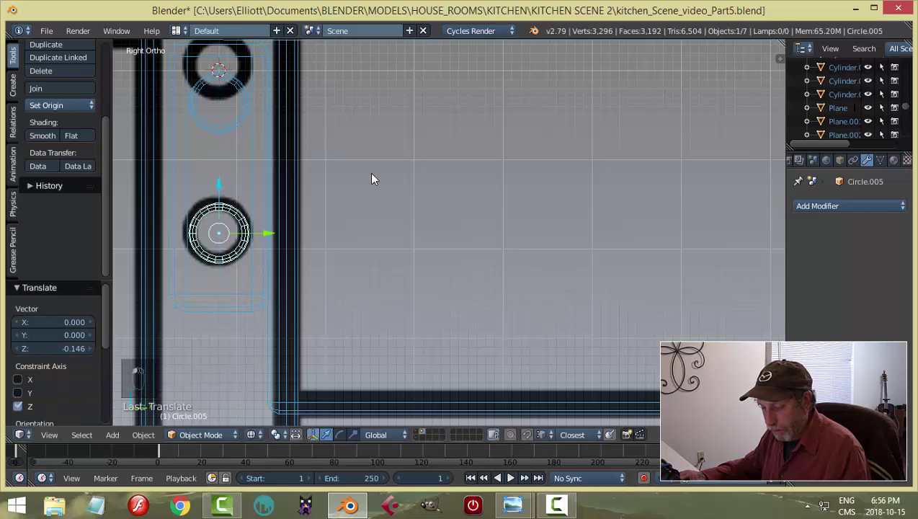
Return to solid shading and deselect the lower peg.
key(z)
click(395, 245)
scroll(333, 224, down, 1)
key(a)
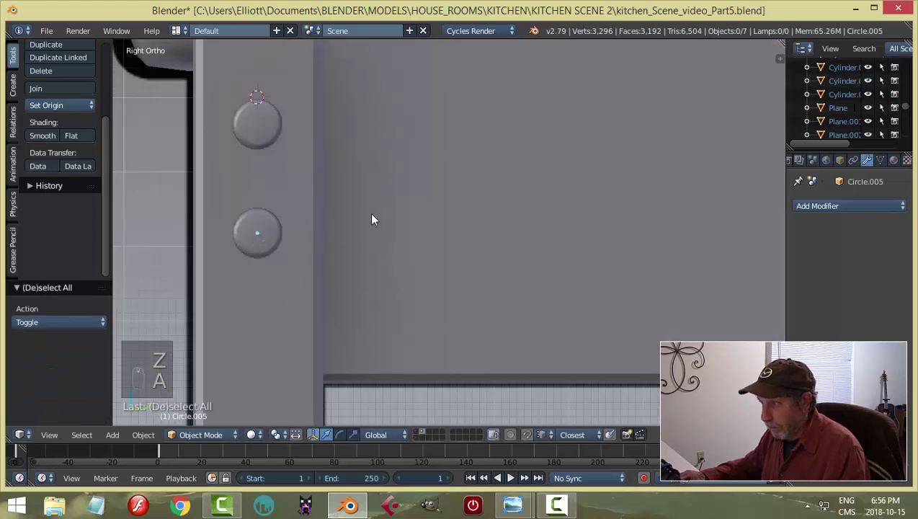
Examine how both pegs sit on the front leg from the side, front and below.
scroll(370, 214, down, 4)
scroll(369, 214, down, 2)
middle_drag(336, 242, 350, 257)
scroll(394, 250, up, 4)
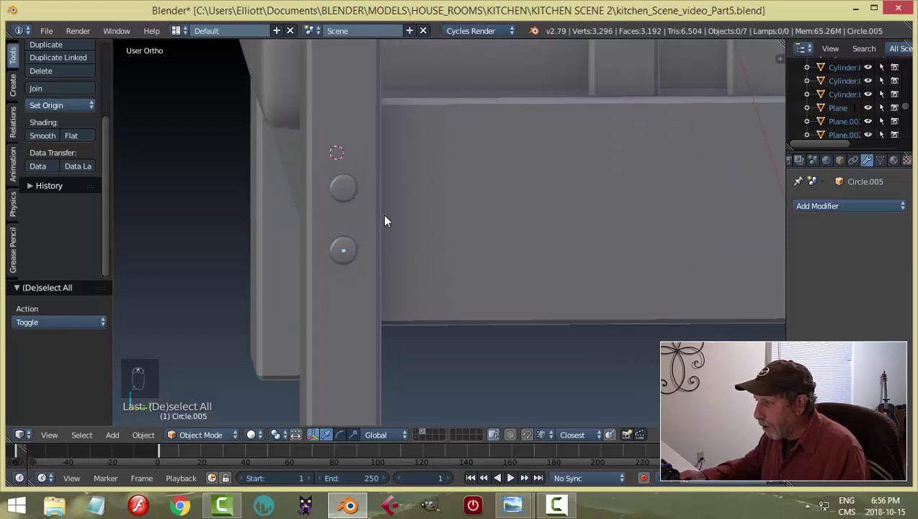
middle_drag(385, 221, 539, 245)
scroll(514, 275, down, 3)
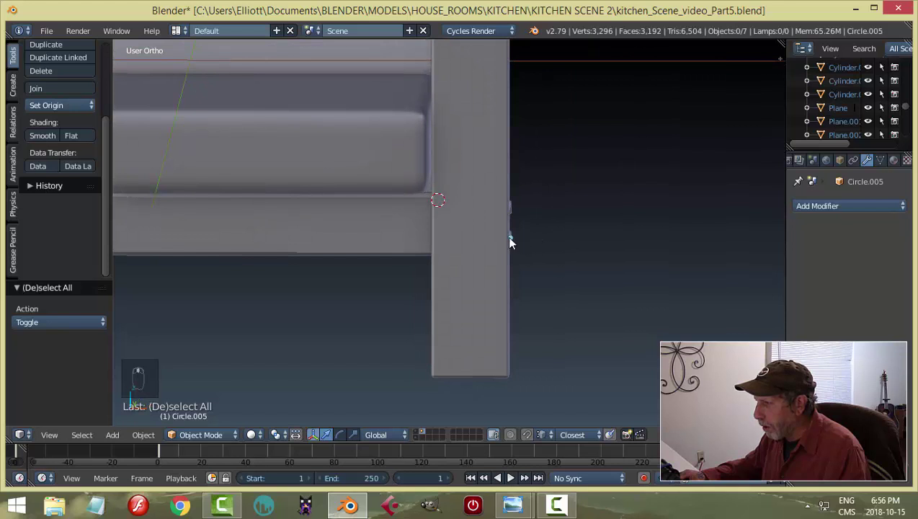
scroll(502, 228, down, 5)
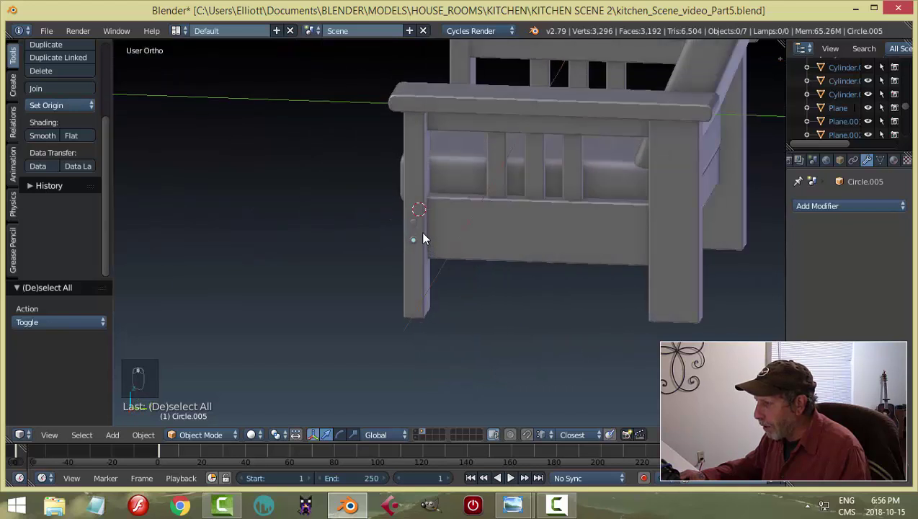
mouse_move(358, 221)
middle_down()
mouse_move(376, 223)
mouse_move(358, 238)
middle_up()
scroll(376, 223, up, 1)
scroll(362, 234, up, 1)
Duplicate the upper peg and move the copy 1.883 along Y and -0.078 along Z onto the lower rail's reference circle.
right_click(211, 186)
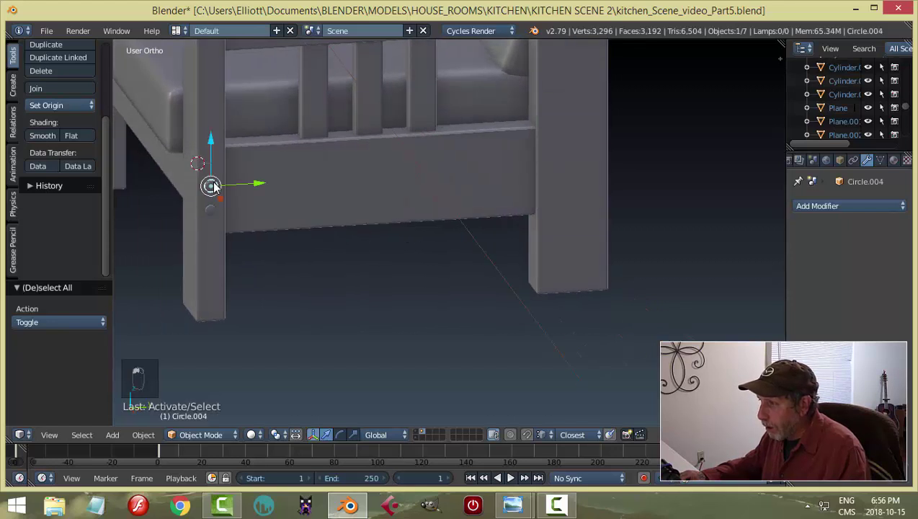
middle_drag(502, 365, 494, 320)
key(KP_3)
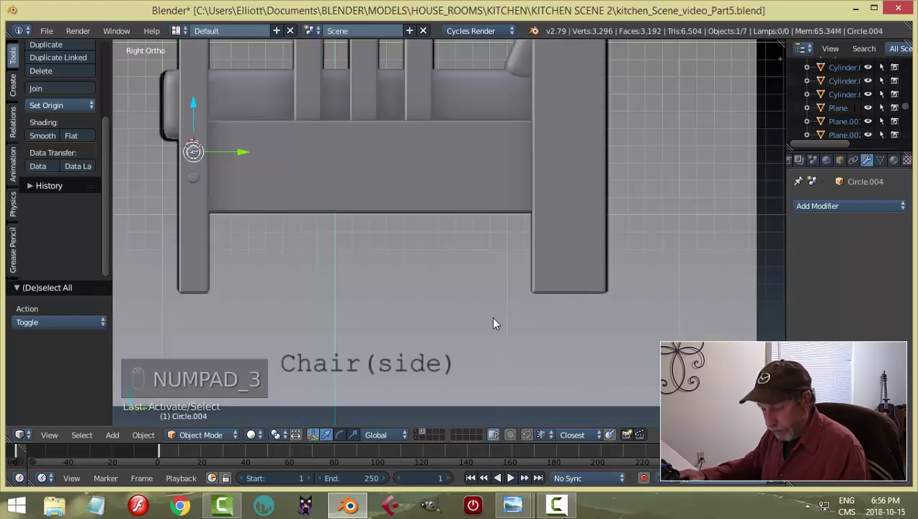
key(shift+d)
right_click(492, 319)
key(z)
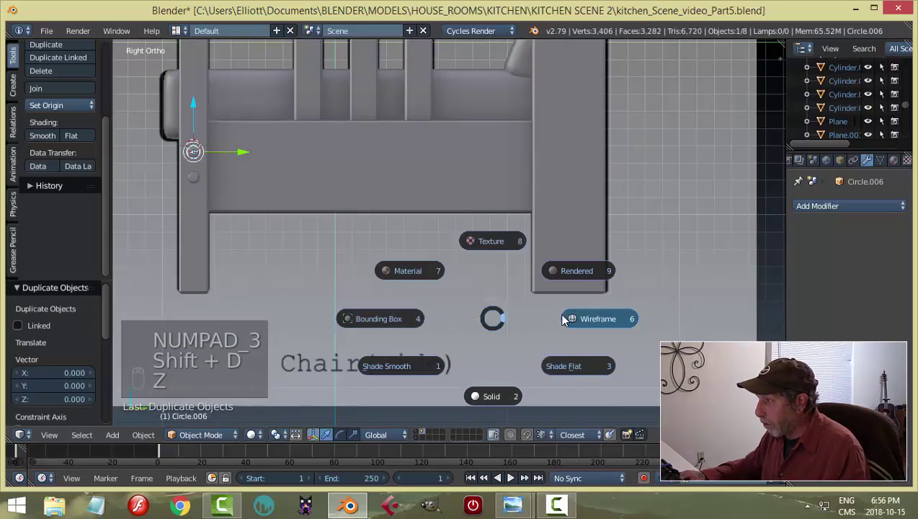
click(569, 319)
key(g)
key(y)
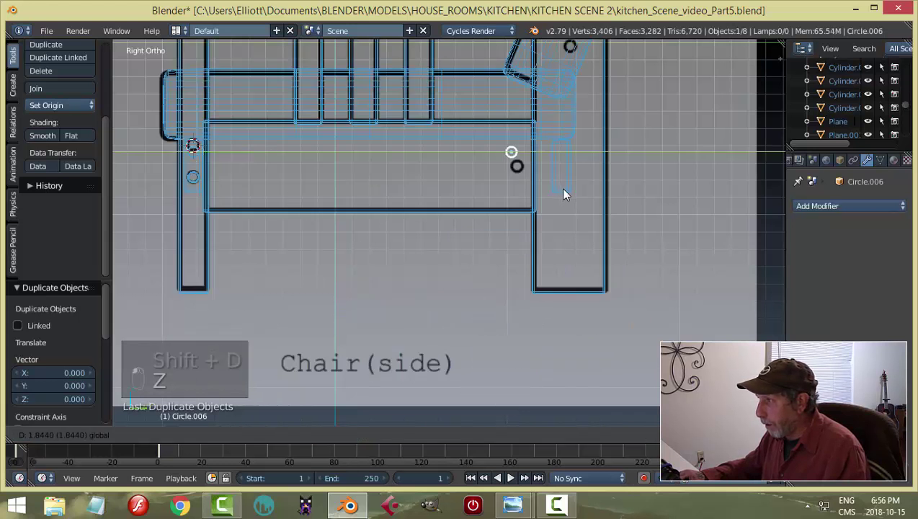
click(566, 193)
key(g)
key(z)
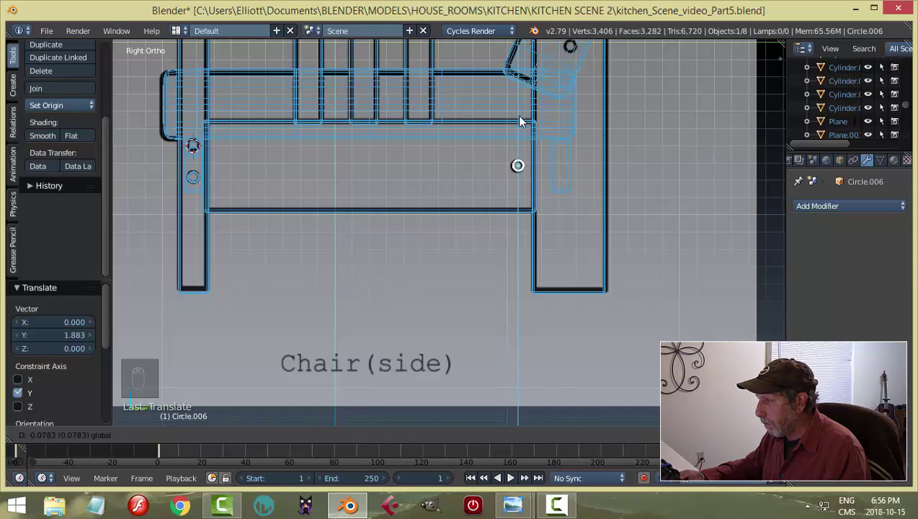
click(516, 114)
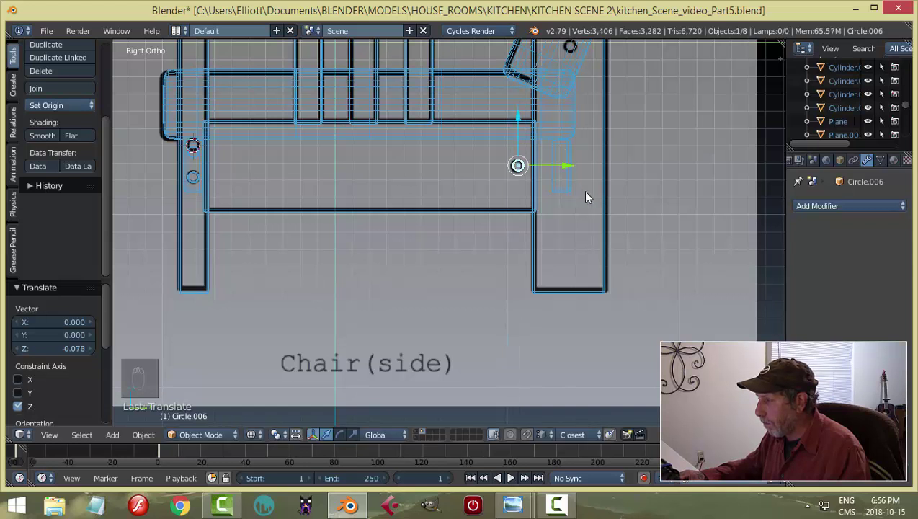
Move the small beveled block on the rear leg along Y until it is centred on the rail peg.
scroll(582, 190, down, 2)
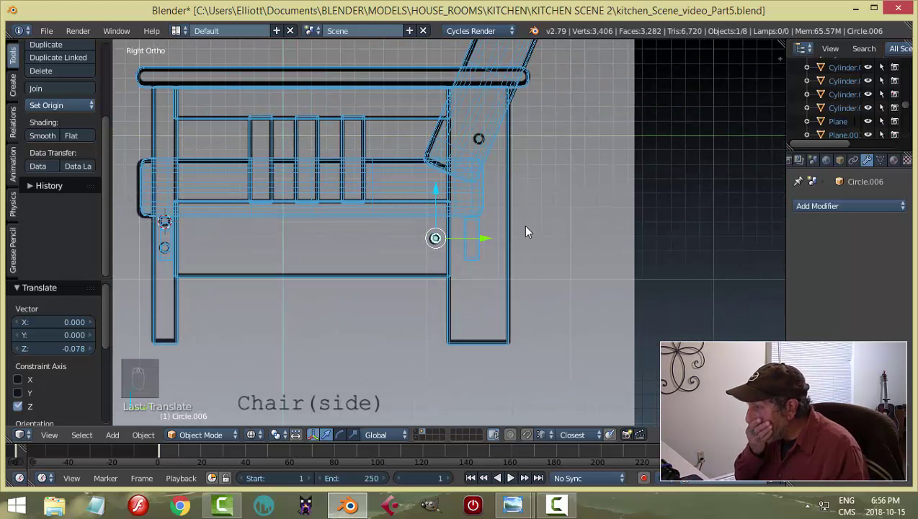
right_click(472, 234)
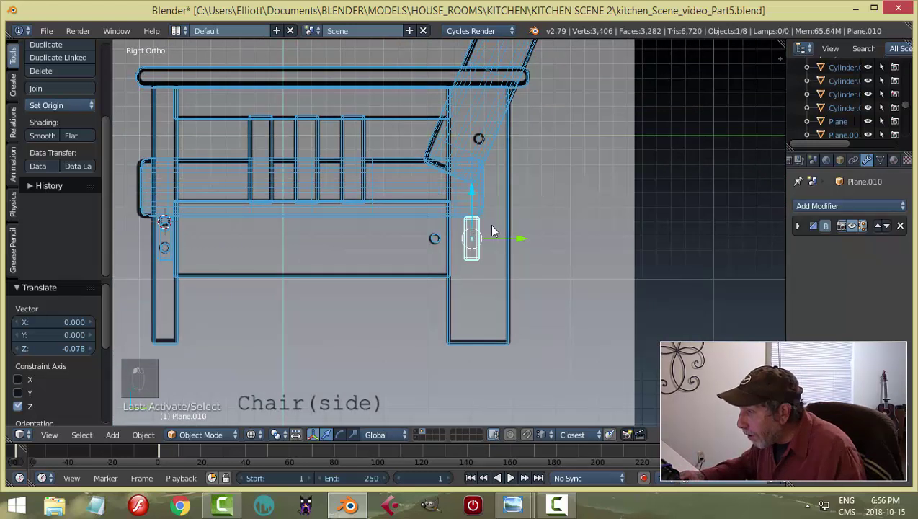
drag(526, 237, 488, 245)
scroll(465, 273, up, 2)
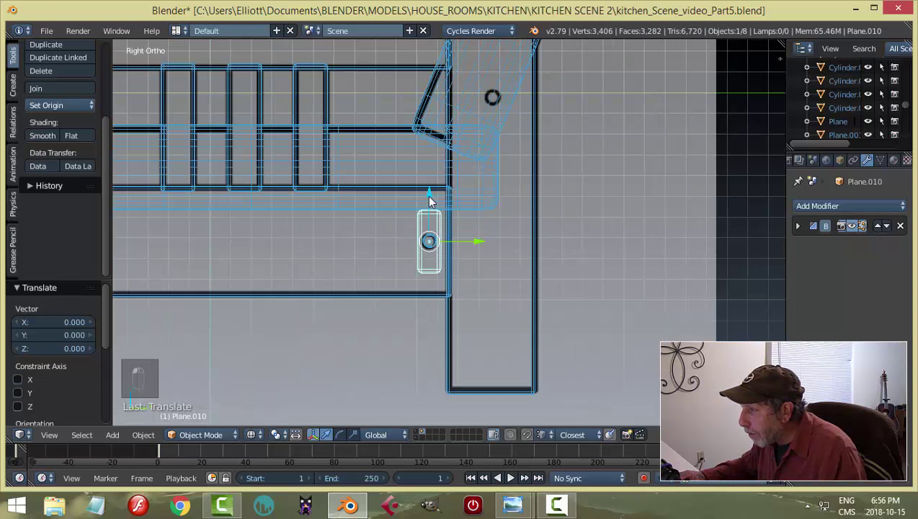
Select the rail peg alone and raise it 0.003 along Z to match the reference circle.
key(a)
right_click(430, 242)
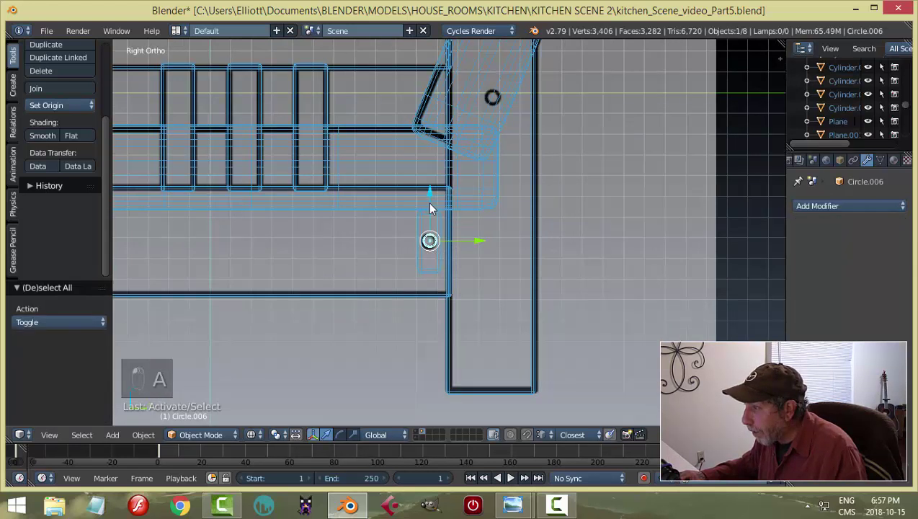
mouse_move(429, 194)
mouse_down()
mouse_move(428, 174)
mouse_move(430, 196)
mouse_up()
shift+middle_drag(548, 211, 489, 228)
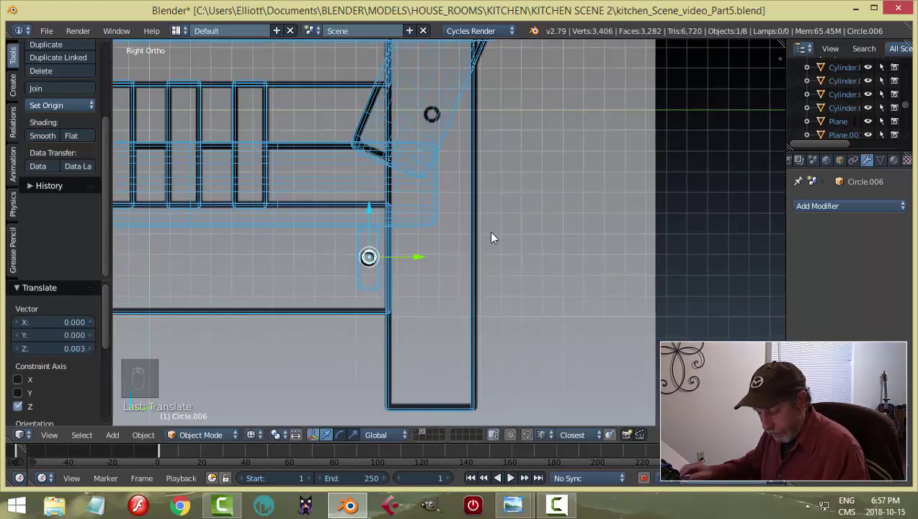
Switch to solid shading, move the rail peg -0.179 along X against the lower side rail, and deselect it.
key(z)
click(492, 317)
middle_drag(492, 320, 560, 299)
drag(543, 286, 506, 288)
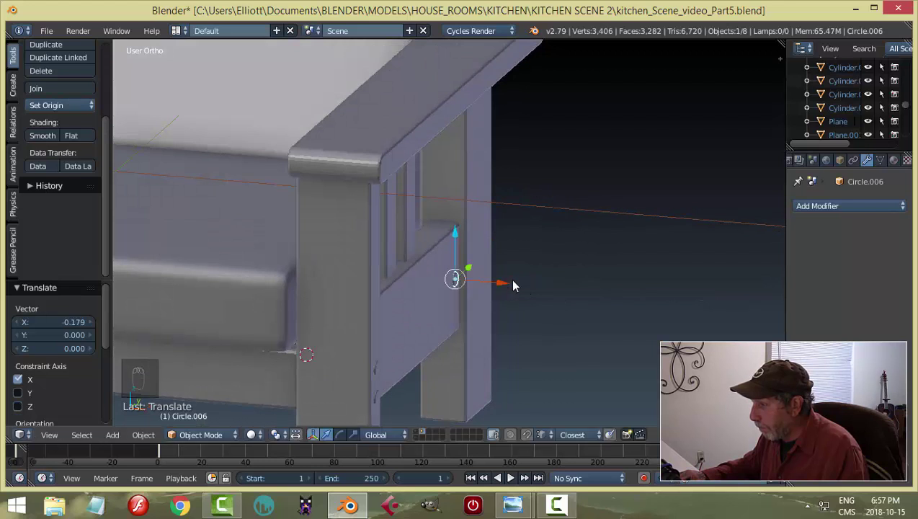
key(a)
Duplicate the rail peg and move the copy 0.298 along Y and 0.725 along Z onto the upper rear leg.
middle_drag(530, 287, 414, 273)
scroll(436, 271, up, 4)
scroll(418, 274, down, 4)
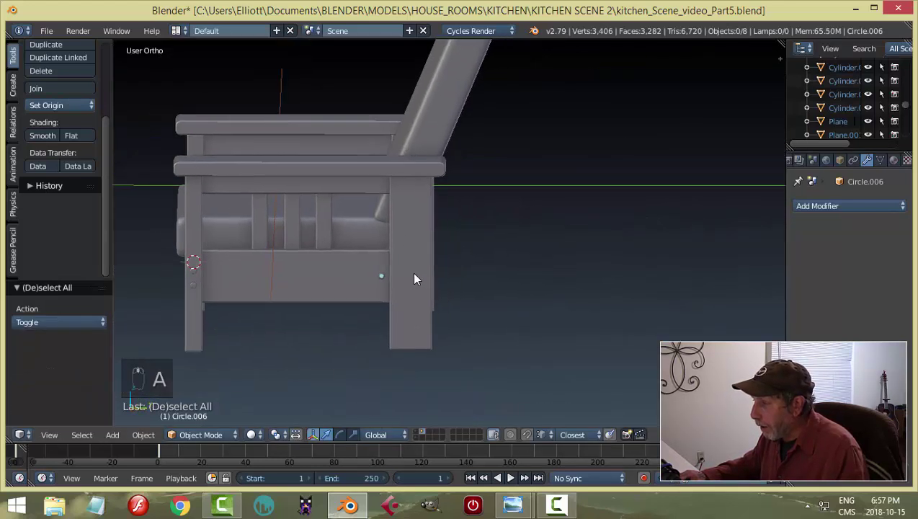
right_click(382, 277)
key(shift+d)
right_click(428, 280)
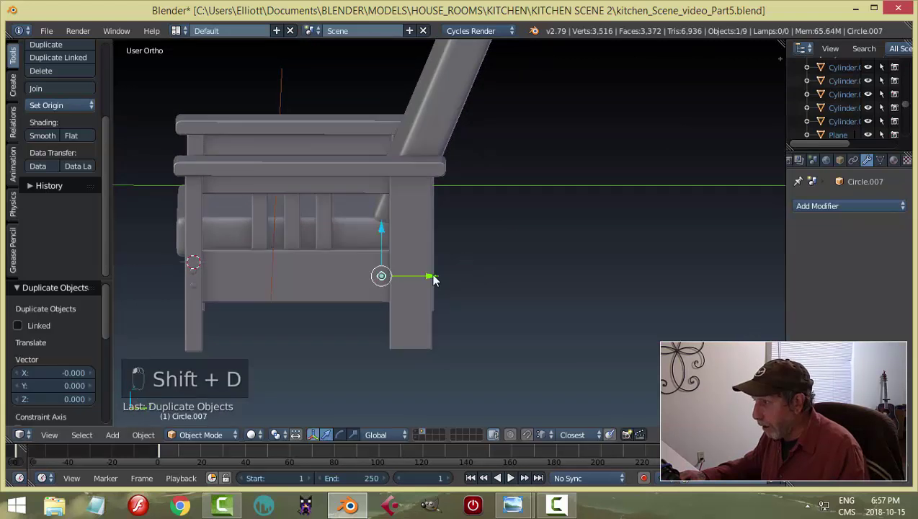
drag(428, 279, 456, 286)
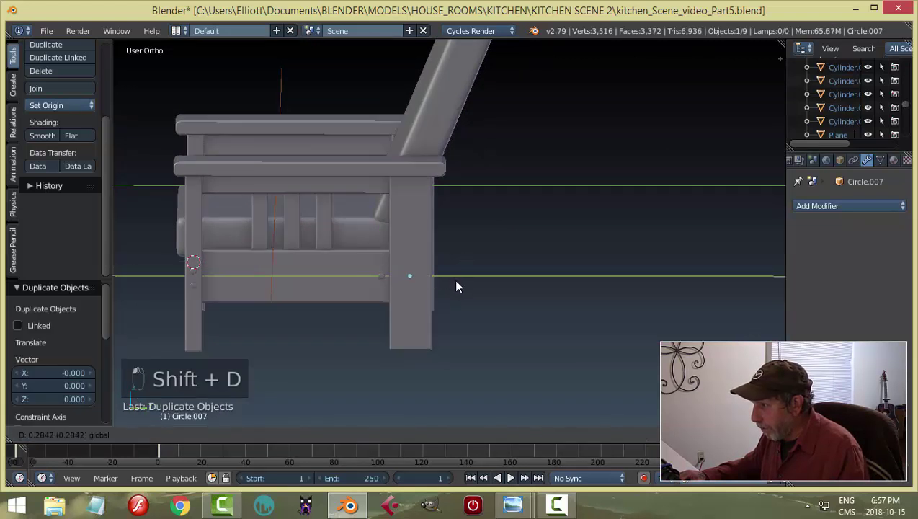
click(456, 286)
drag(410, 231, 411, 205)
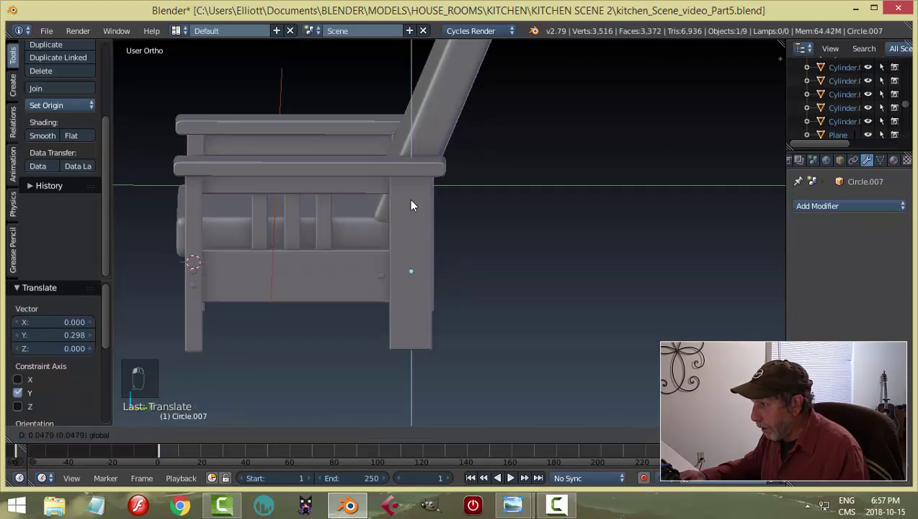
drag(414, 160, 414, 160)
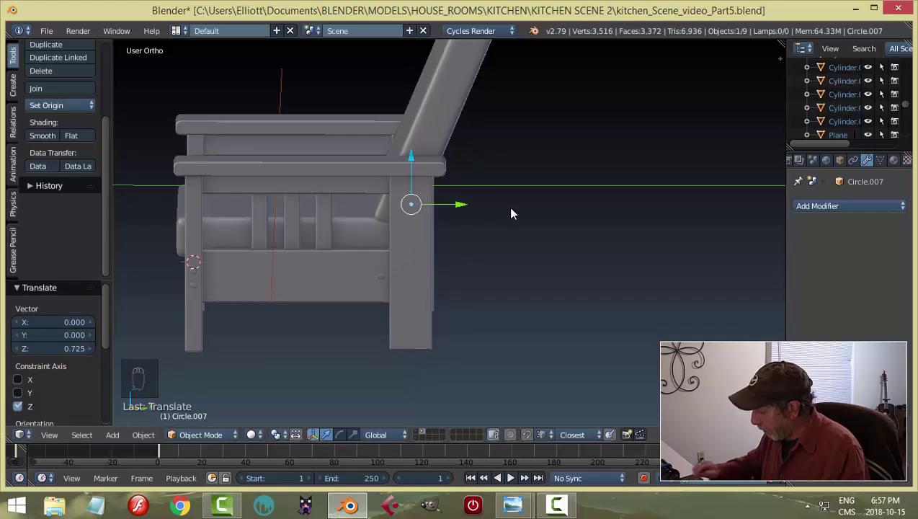
In right-side wireframe view, lower the rear-leg peg by 0.038 along Z onto its reference circle.
key(KP_3)
key(z)
click(615, 207)
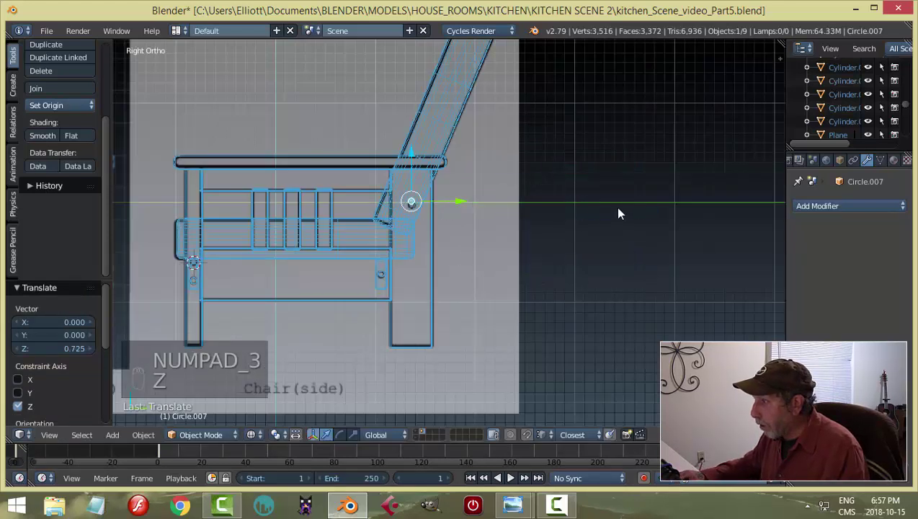
scroll(421, 209, up, 2)
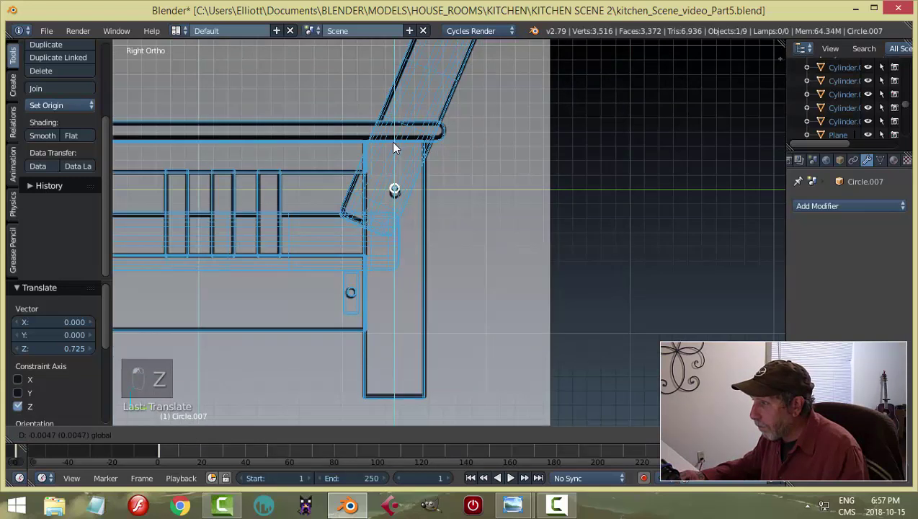
drag(390, 142, 426, 153)
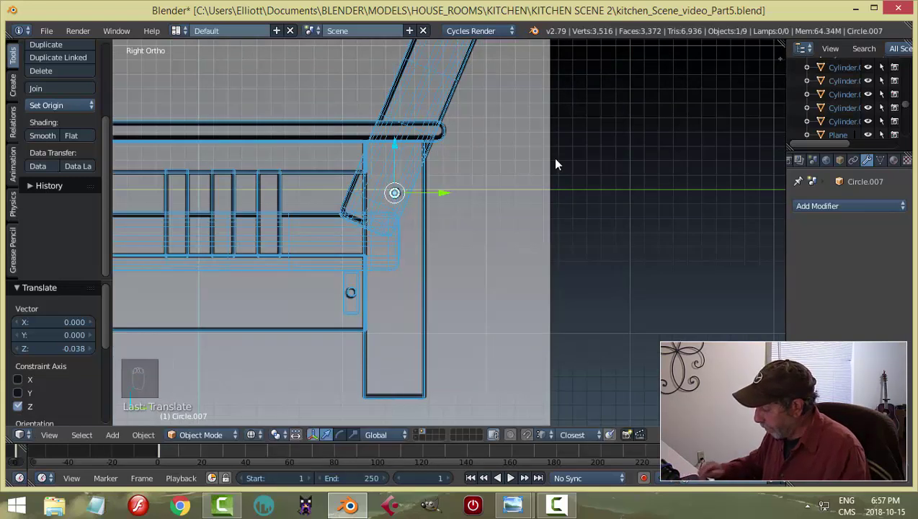
Switch to solid shading in front view and move the rear-leg peg 0.177 outward along X, clear of the leg.
key(KP_1)
scroll(554, 164, up, 3)
shift+middle_drag(591, 165, 513, 189)
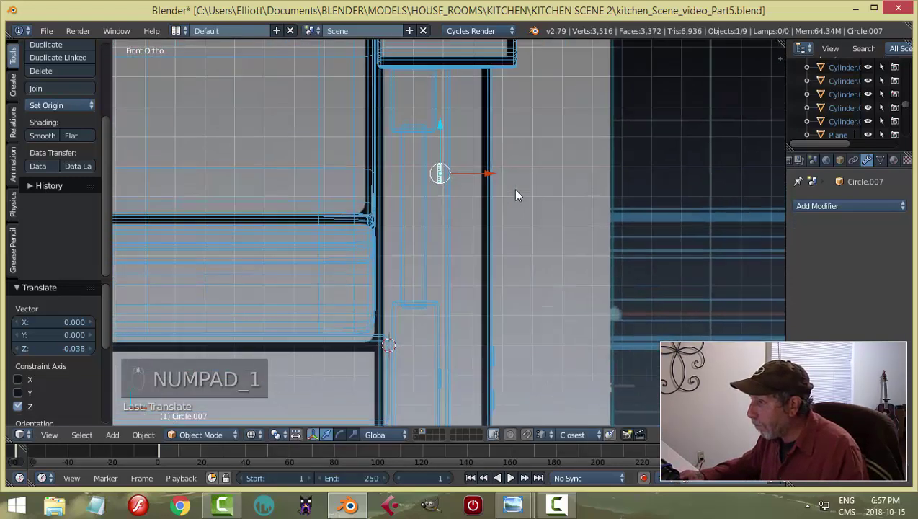
key(z)
click(522, 275)
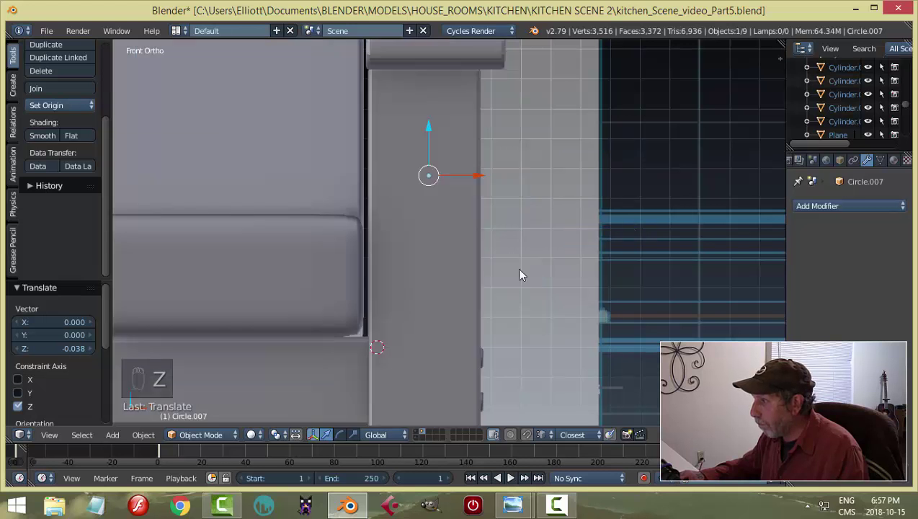
drag(476, 178, 529, 195)
middle_drag(530, 195, 534, 207)
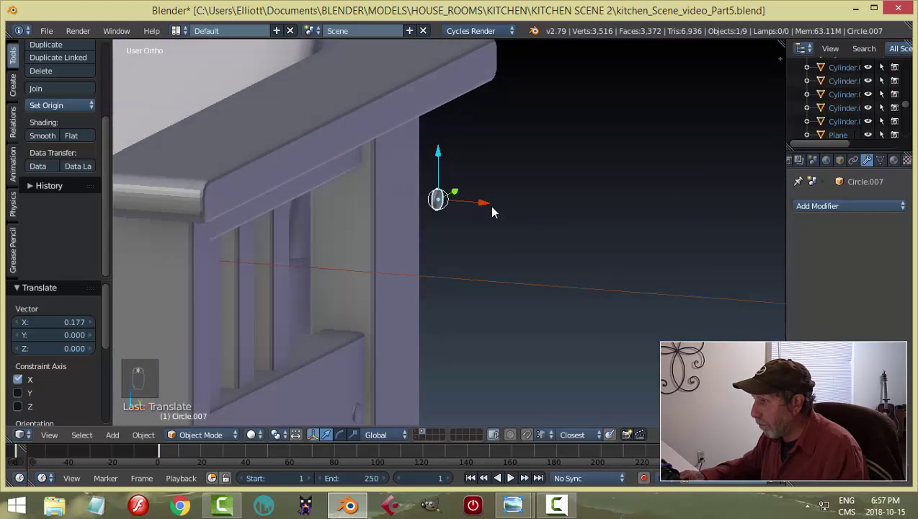
Move the rear-leg peg back along X against the chair leg and deselect it.
drag(492, 211, 449, 206)
key(a)
middle_drag(479, 190, 439, 256)
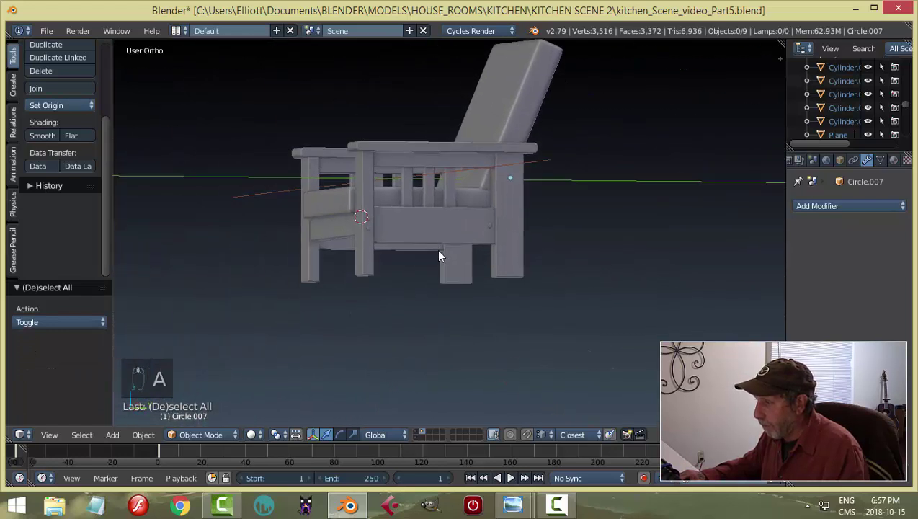
Select the two front-leg pegs, the side-rail peg and the rear-leg peg and join them into one object.
scroll(437, 253, up, 6)
right_click(208, 190)
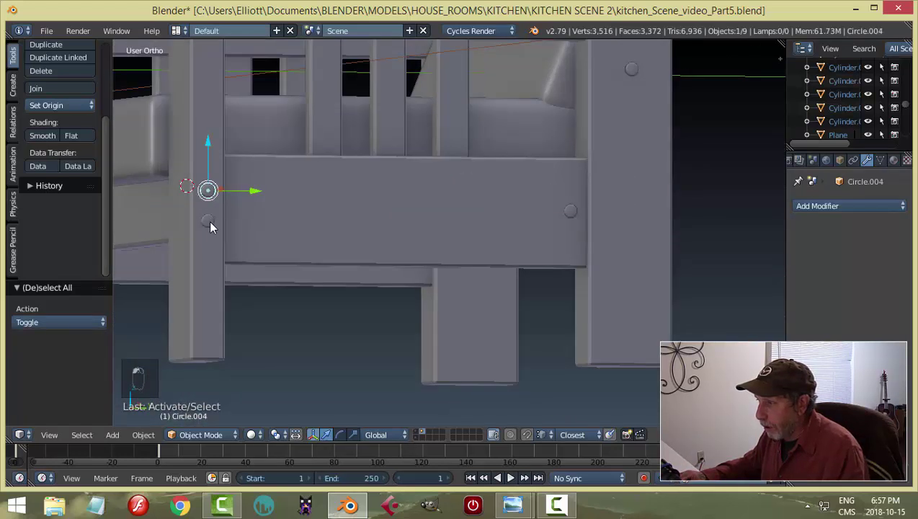
shift+right_click(208, 220)
shift+right_click(570, 213)
shift+right_click(631, 69)
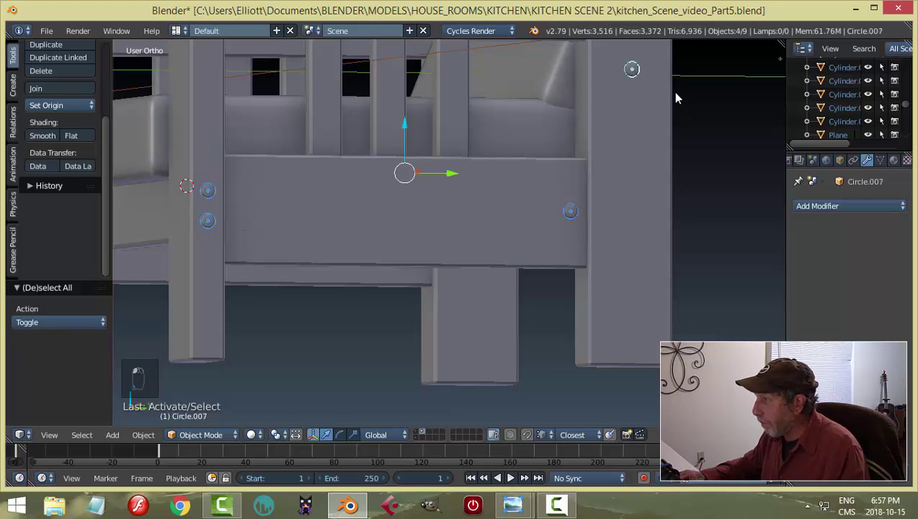
key(ctrl+j)
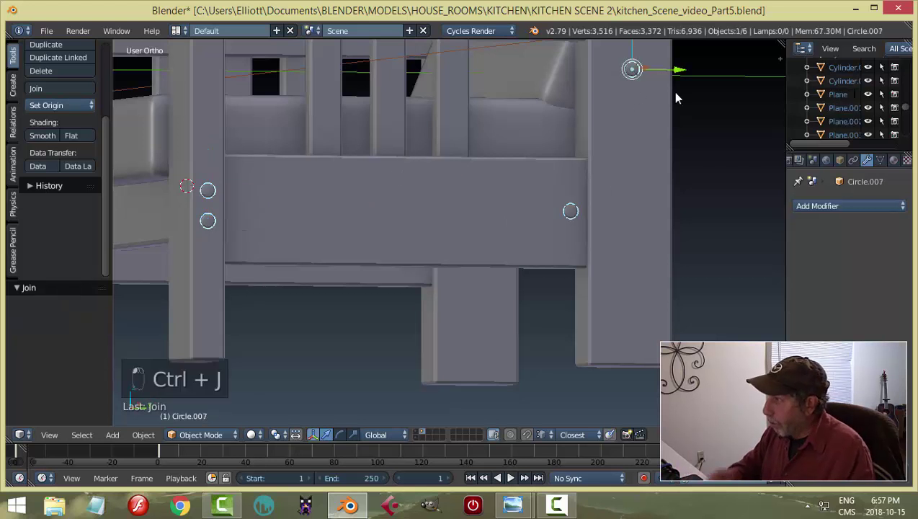
Set the joined pegs' origin to their geometry and save over kitchen_Scene_video_Part5.blend.
click(64, 106)
click(78, 136)
key(ctrl+s)
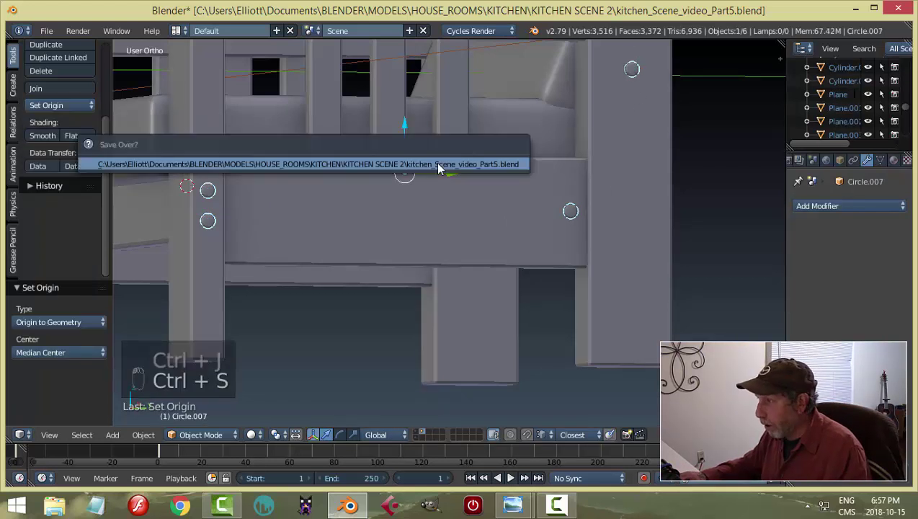
Select the chair frame with the legs and armrests and snap the 3D cursor to its origin.
middle_drag(461, 202, 403, 232)
scroll(404, 232, down, 3)
scroll(439, 250, up, 2)
middle_drag(442, 257, 352, 247)
right_click(353, 248)
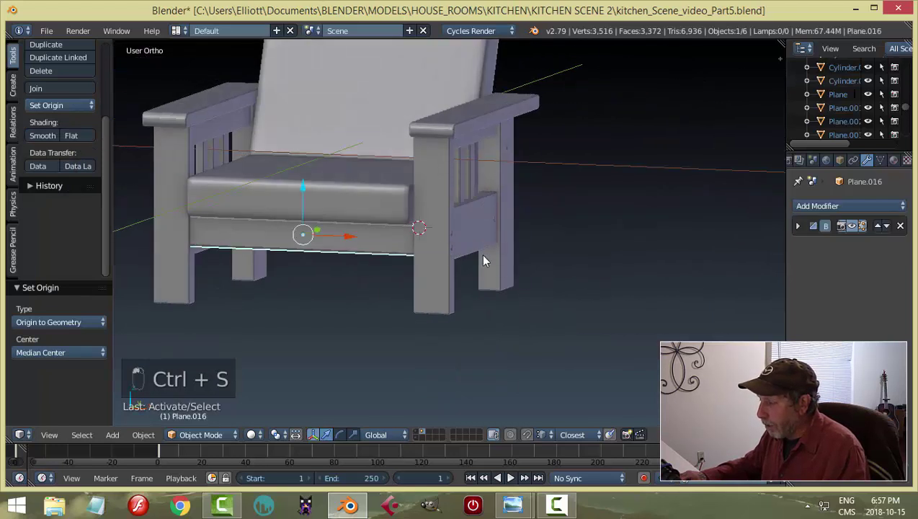
middle_drag(483, 260, 517, 249)
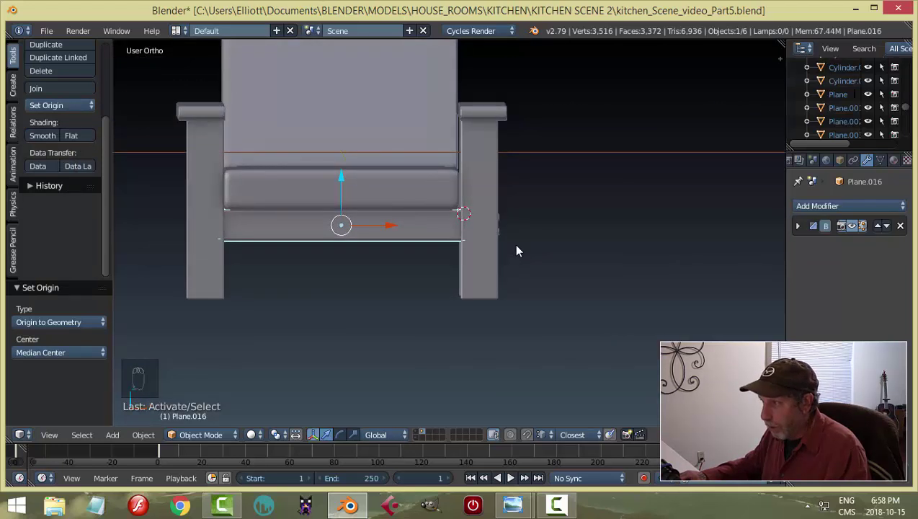
right_click(208, 159)
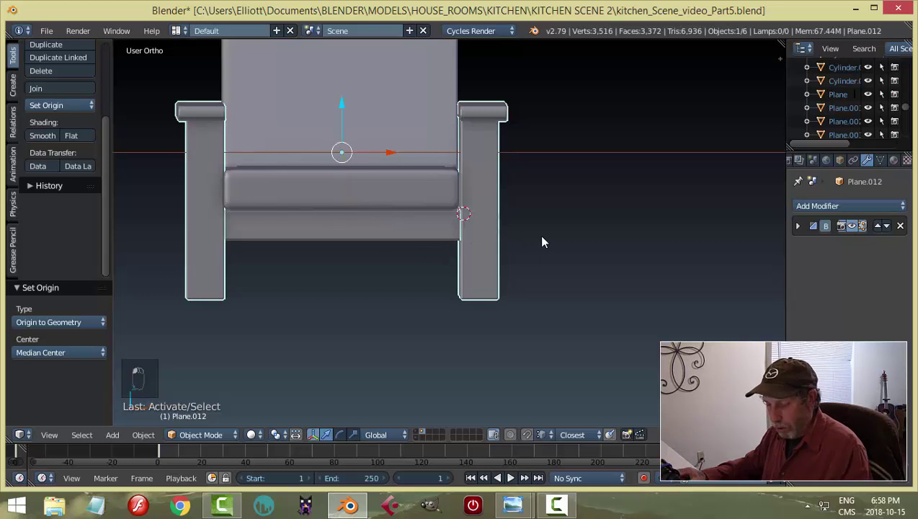
key(shift+s)
click(542, 237)
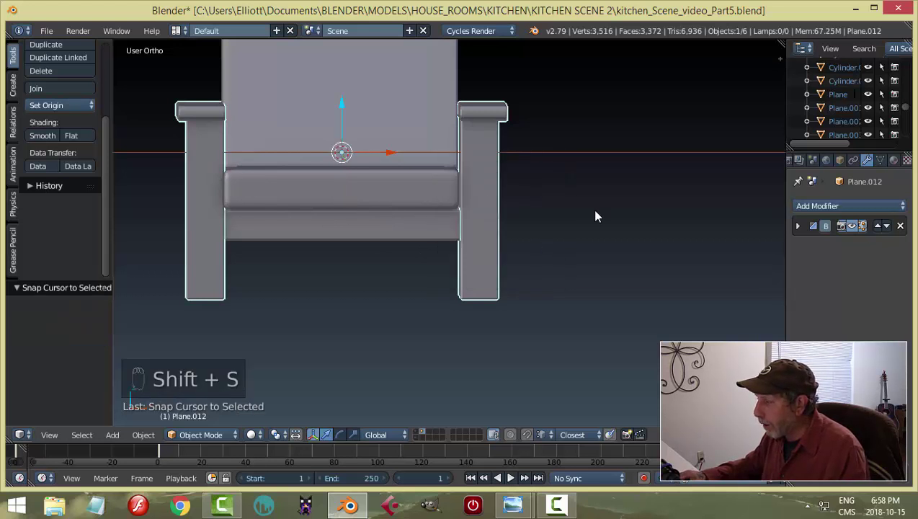
Mirror the joined pegs along X onto the chair's opposite side with a Mirror modifier and apply it.
middle_drag(595, 216, 486, 229)
right_click(364, 249)
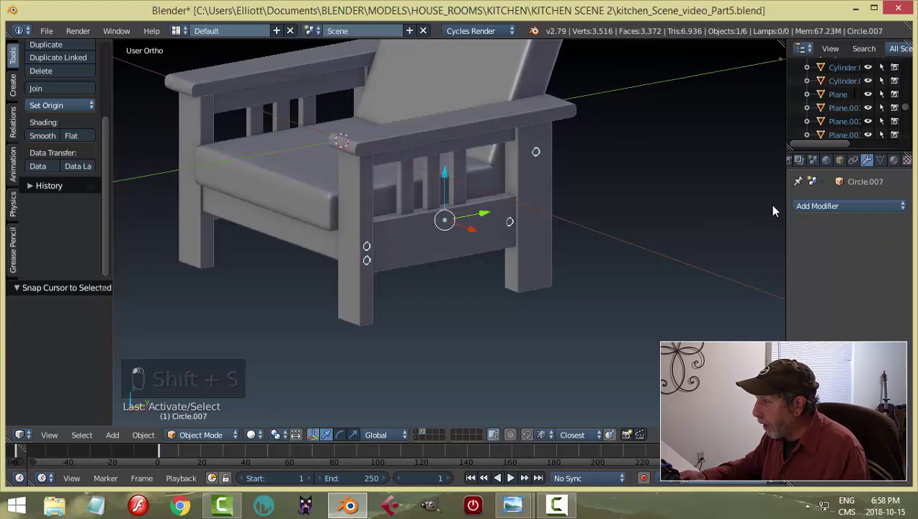
click(804, 205)
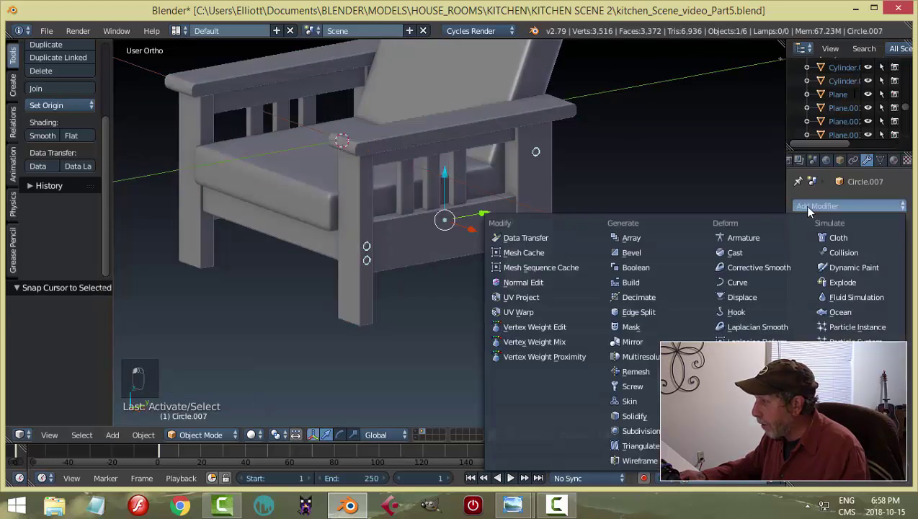
click(641, 341)
middle_drag(494, 318, 427, 293)
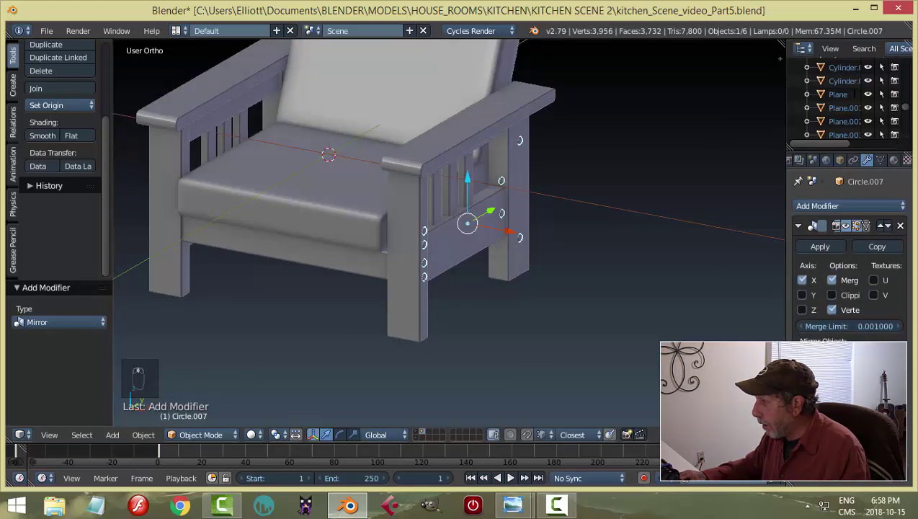
middle_drag(424, 237, 520, 284)
key(a)
middle_drag(444, 267, 426, 291)
scroll(426, 290, up, 2)
click(820, 247)
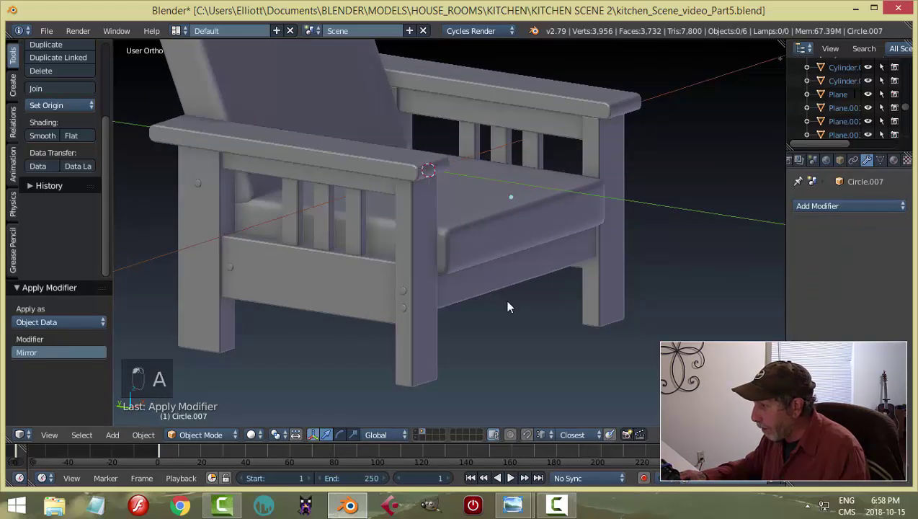
Join the mirrored pegs into the chair frame object.
scroll(435, 307, up, 2)
right_click(398, 301)
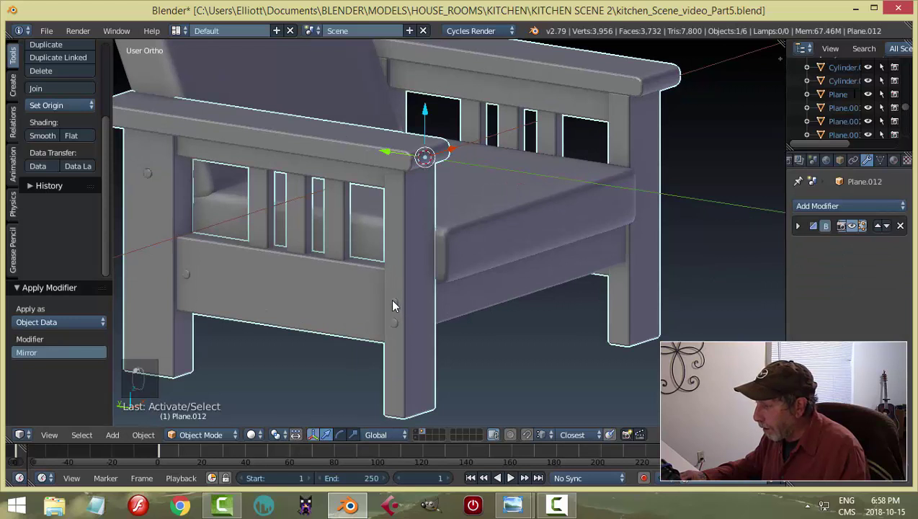
right_click(393, 301)
shift+right_click(411, 260)
key(ctrl+j)
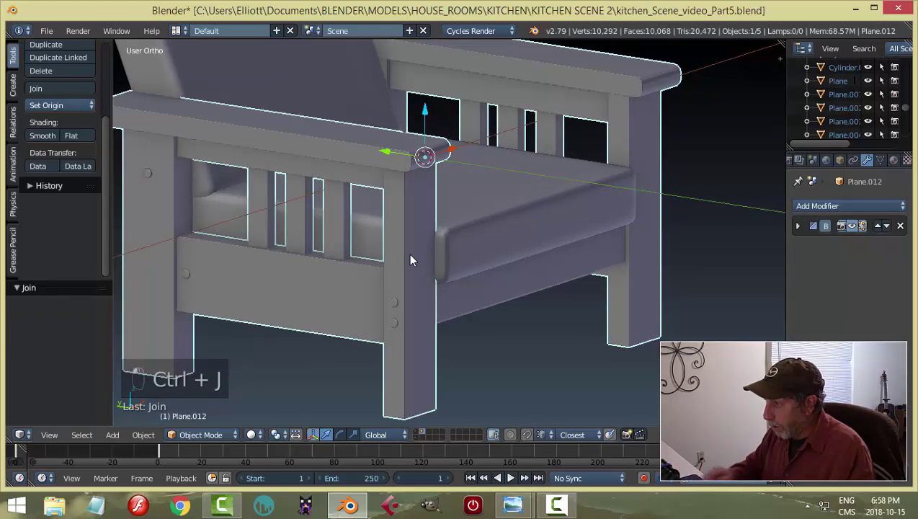
Reselect the joined chair frame and apply smooth shading to it.
scroll(422, 259, down, 3)
middle_drag(422, 259, 462, 240)
key(a)
right_click(462, 239)
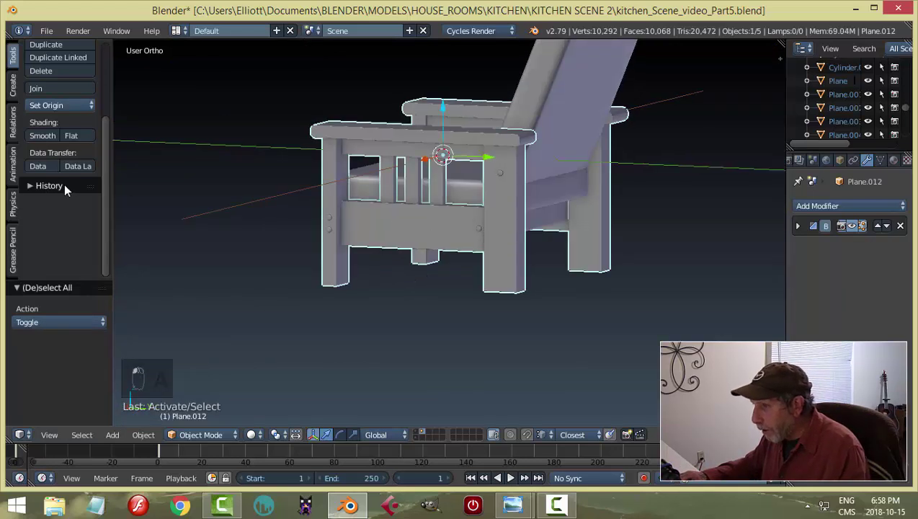
click(42, 135)
Enable Auto Smooth on the frame's normals with an angle of 22°.
middle_drag(555, 257, 683, 255)
click(880, 160)
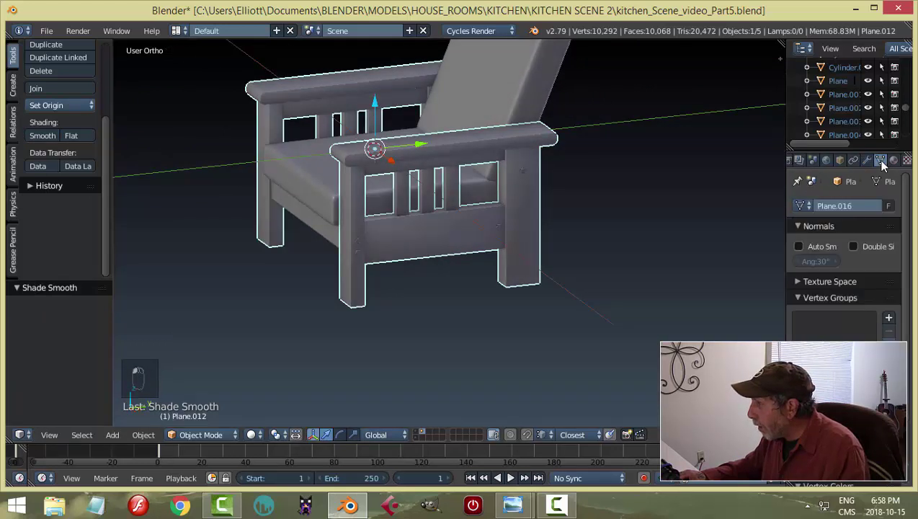
click(799, 247)
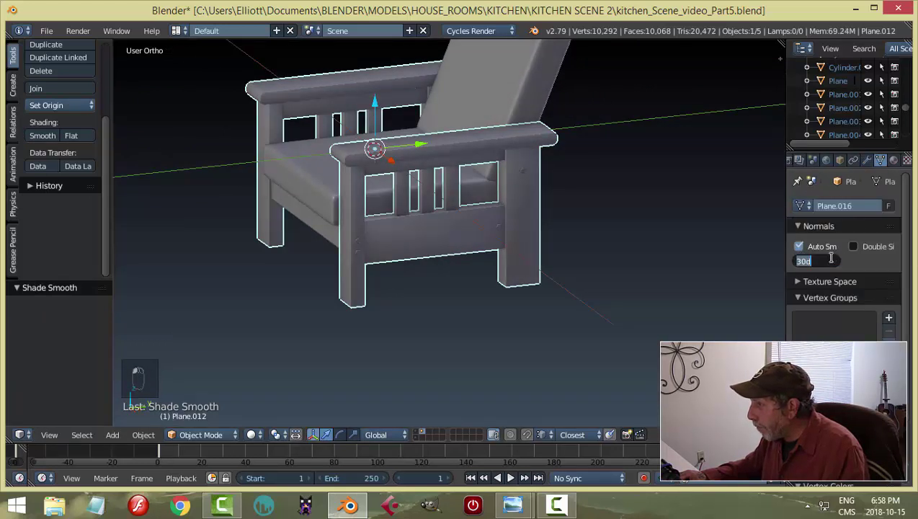
text(22)
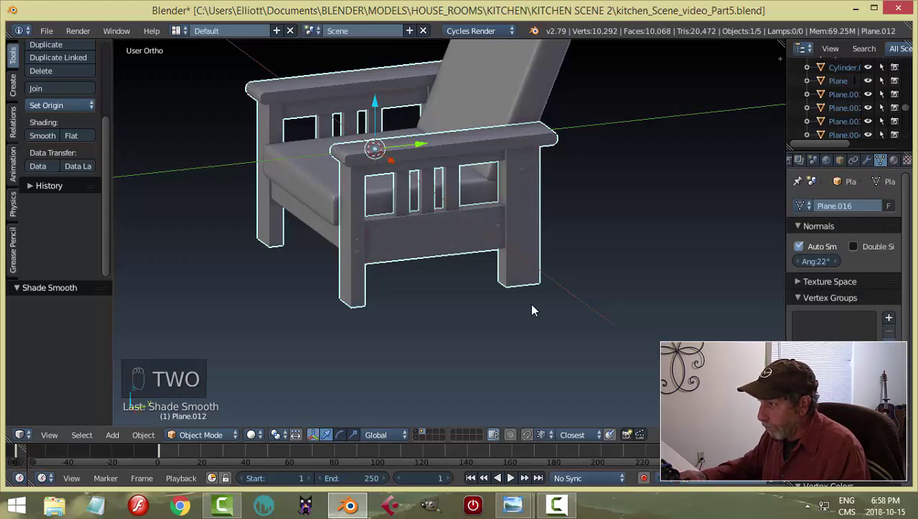
Check the frame and pegs up close, deselect everything, and save the file.
scroll(530, 303, up, 6)
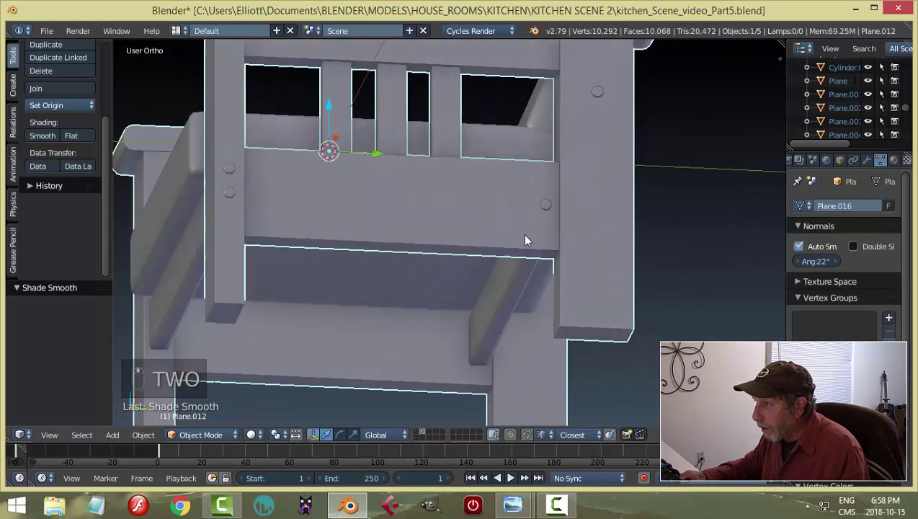
mouse_move(524, 240)
middle_down()
mouse_move(576, 267)
mouse_move(490, 274)
mouse_move(580, 269)
mouse_move(540, 253)
mouse_move(313, 240)
mouse_move(299, 199)
mouse_move(418, 163)
mouse_move(522, 187)
mouse_move(517, 248)
middle_up()
key(a)
scroll(569, 270, down, 5)
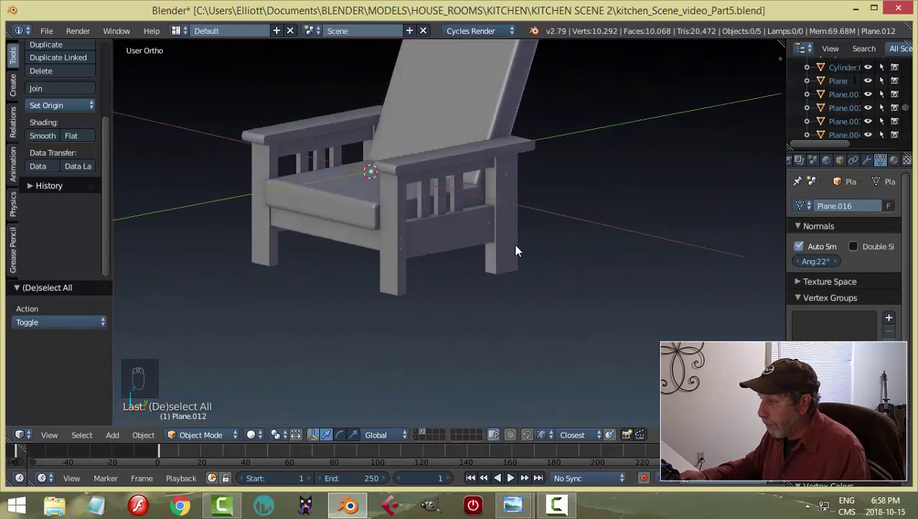
key(ctrl+s)
middle_drag(585, 254, 523, 263)
scroll(526, 261, up, 2)
click(495, 137)
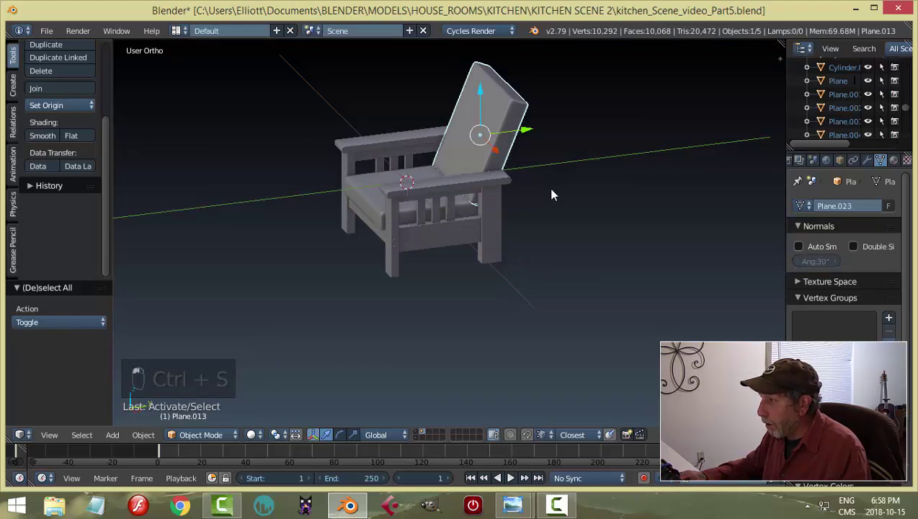
shift+click(379, 184)
shift+click(494, 214)
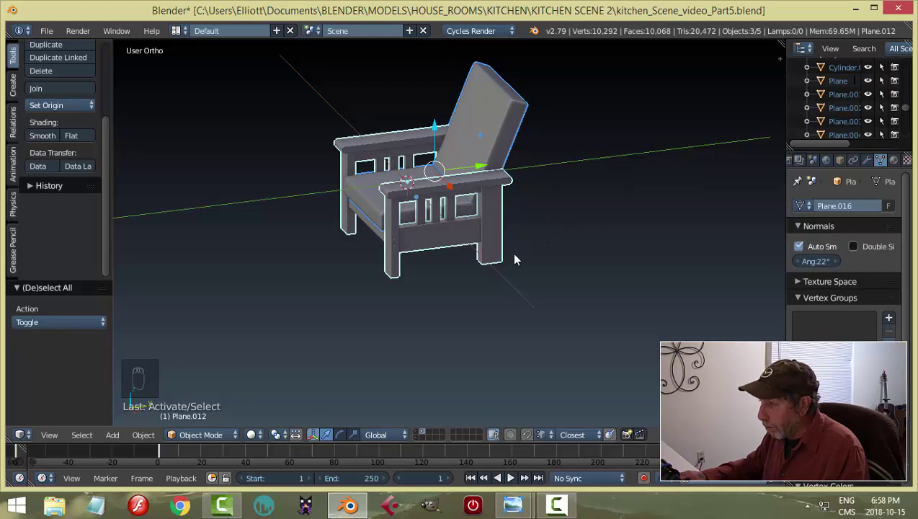
Join the front rail below the seat cushion into the chair frame.
middle_drag(514, 260, 474, 268)
right_click(362, 231)
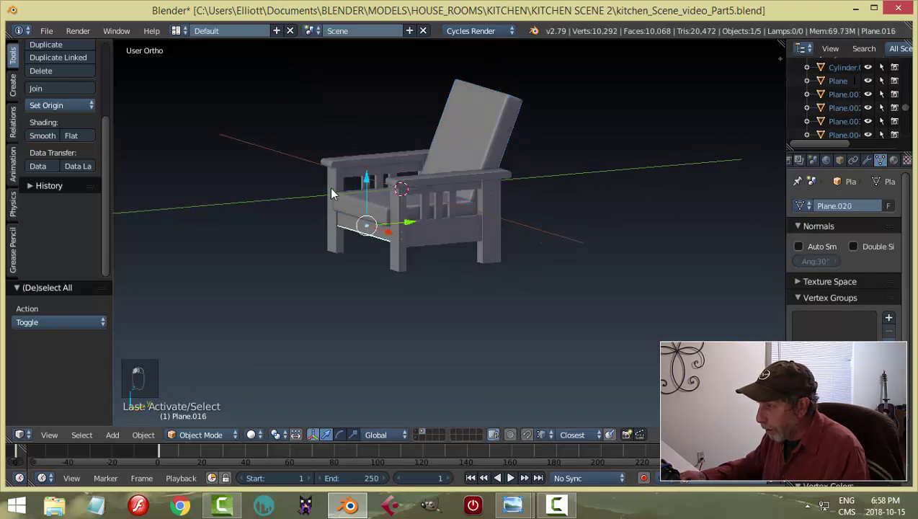
shift+right_click(331, 193)
key(ctrl+j)
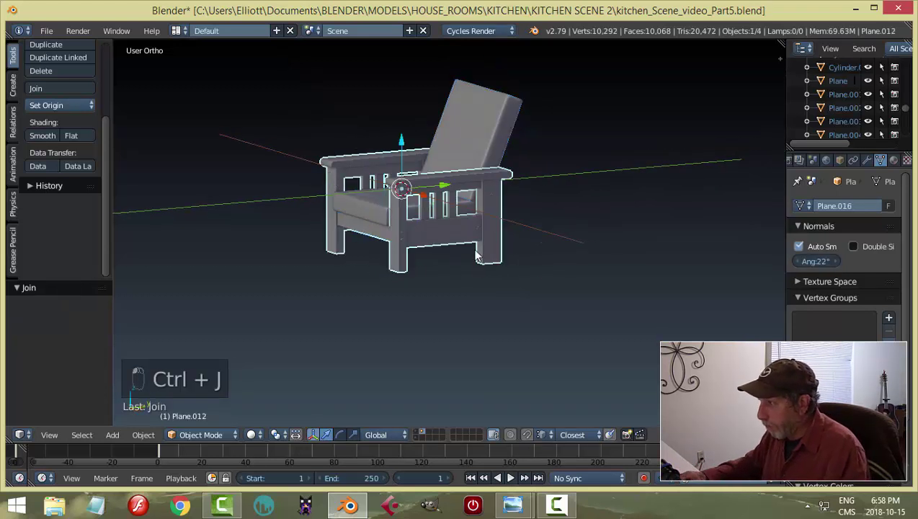
Join the rear rail between the back legs into the chair frame.
middle_drag(476, 254, 276, 254)
right_click(473, 232)
middle_drag(473, 232, 564, 215)
shift+right_click(565, 212)
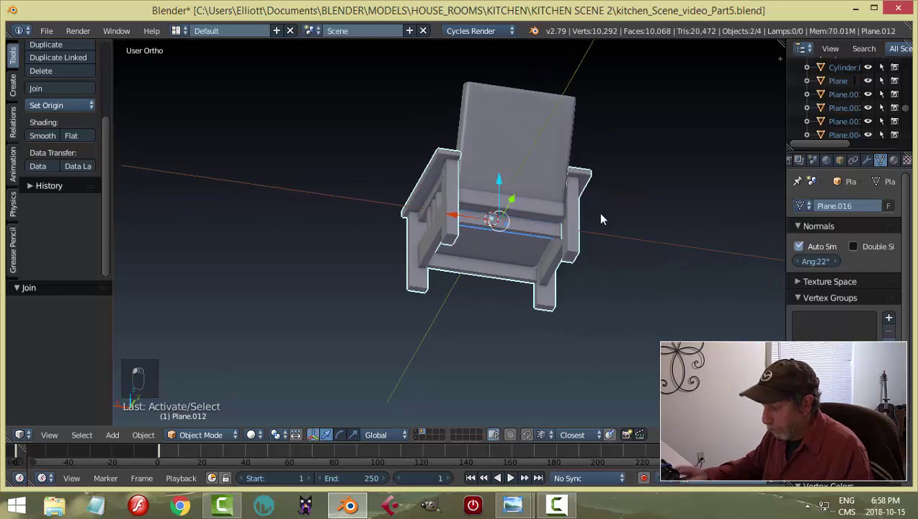
key(ctrl+j)
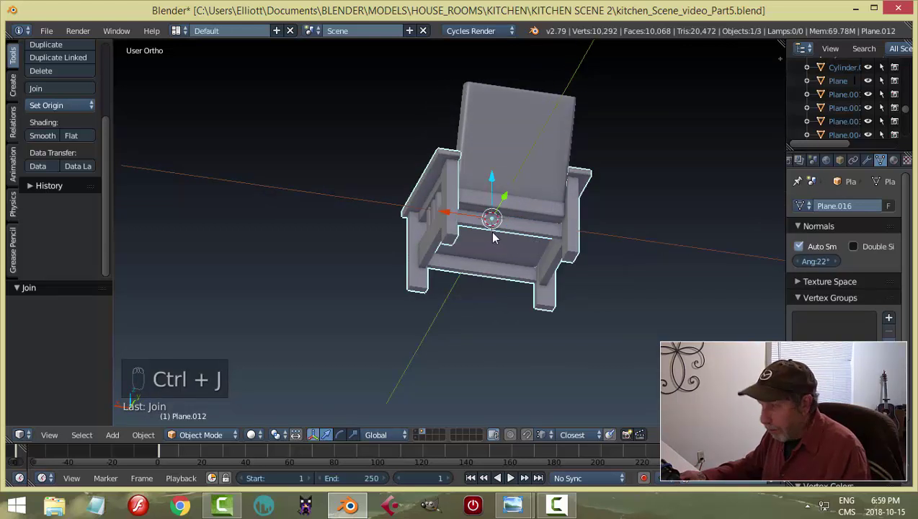
Select the chair frame with both cushions, move them to layer 1, and display that layer with the kitchen scene.
key(a)
middle_drag(492, 237, 529, 243)
right_click(472, 245)
middle_drag(472, 245, 400, 215)
shift+right_click(436, 214)
shift+right_click(481, 205)
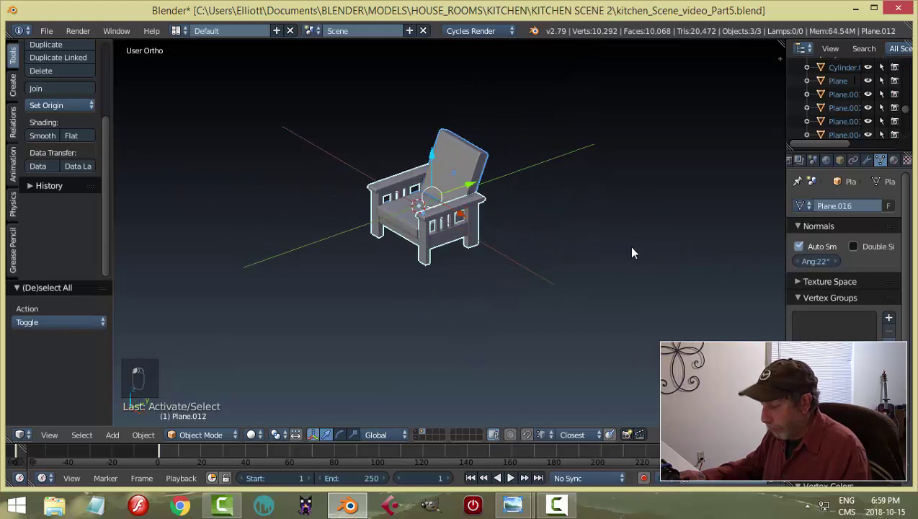
key(m)
click(743, 273)
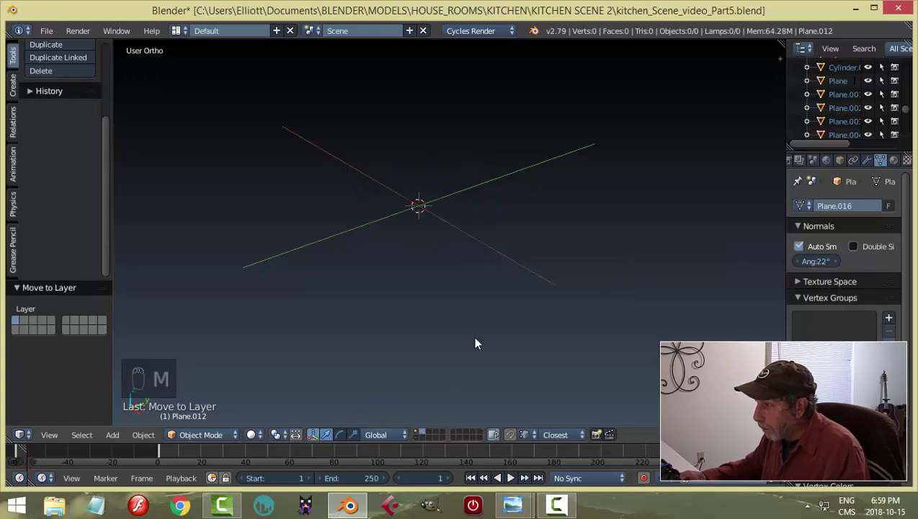
key(shift+1)
Lower the whole armchair by 1.934 along Z toward the kitchen floor.
middle_drag(482, 315, 492, 276)
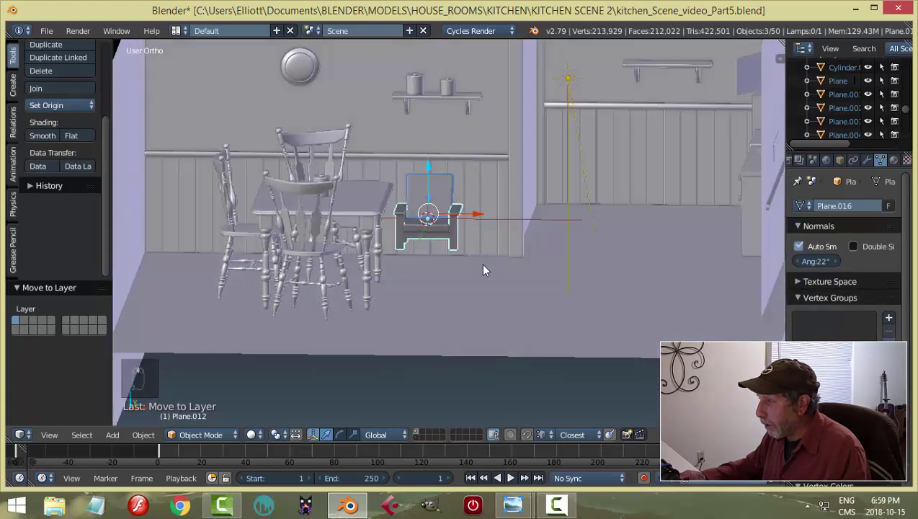
key(g)
key(z)
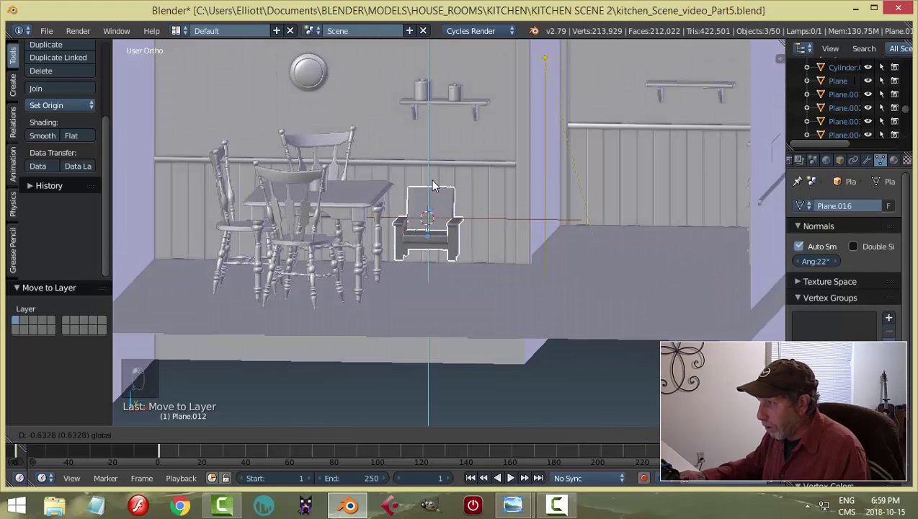
click(437, 199)
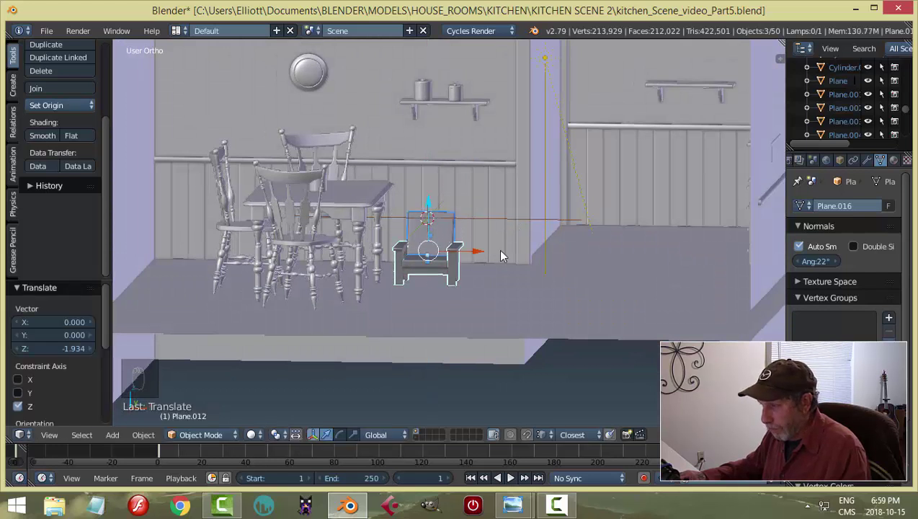
Move the armchair 12.762 along X, away from the dining table to the open floor near the side wall.
key(g)
key(x)
click(692, 281)
middle_drag(691, 281, 519, 304)
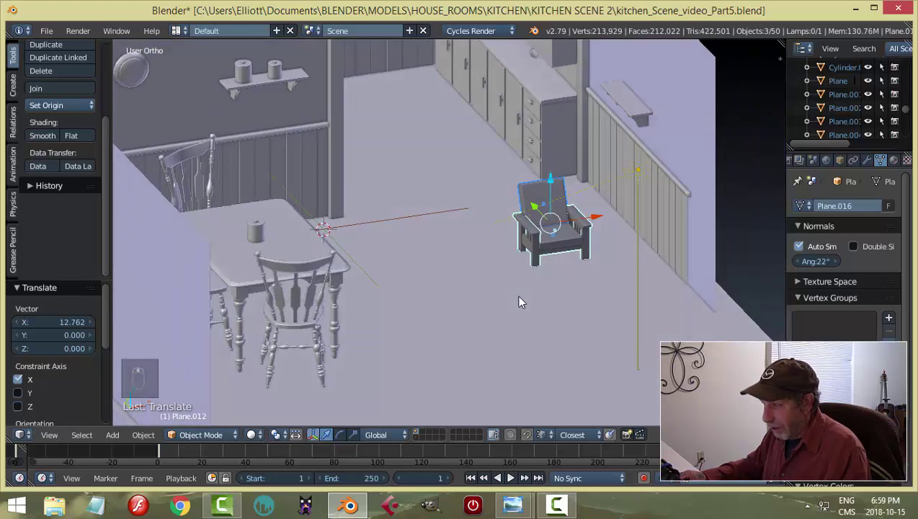
Scale the armchair up to about 1.5 times its size and raise it 0.796 along Z.
key(s)
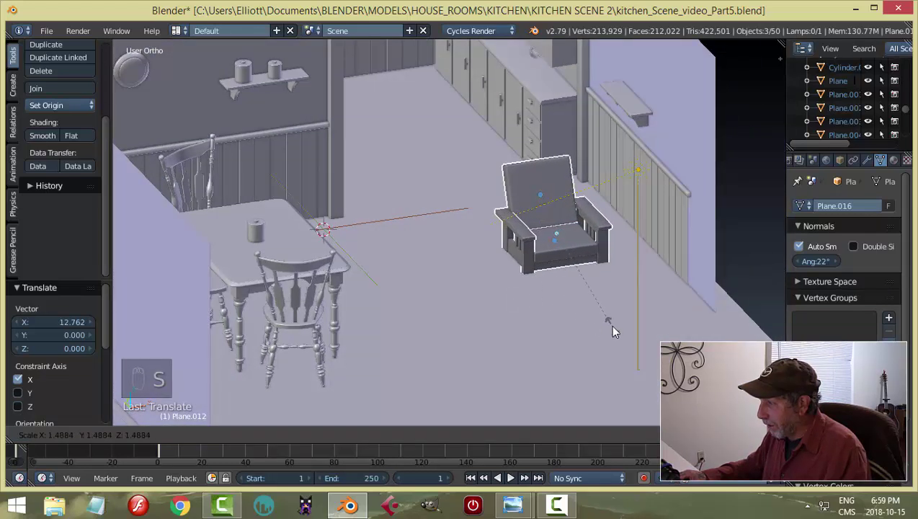
click(616, 328)
mouse_move(552, 183)
mouse_down()
mouse_move(554, 158)
mouse_move(554, 171)
mouse_up()
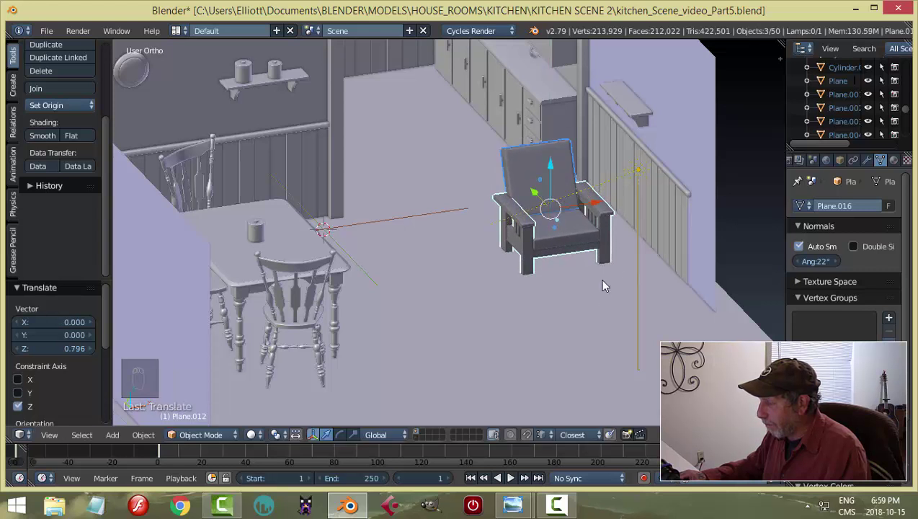
Rotate the armchair -90° about Z so its back faces the side wall, and move it 1.423 along X.
text(rz90)
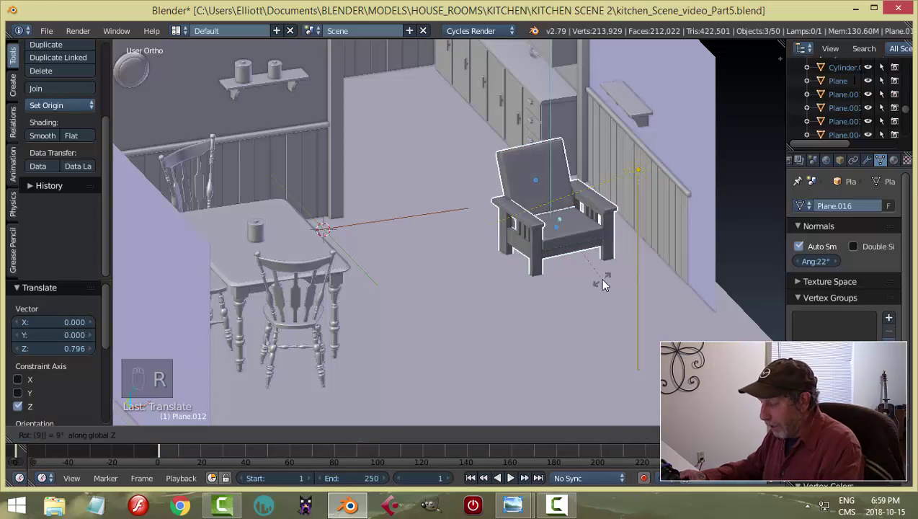
key(Return)
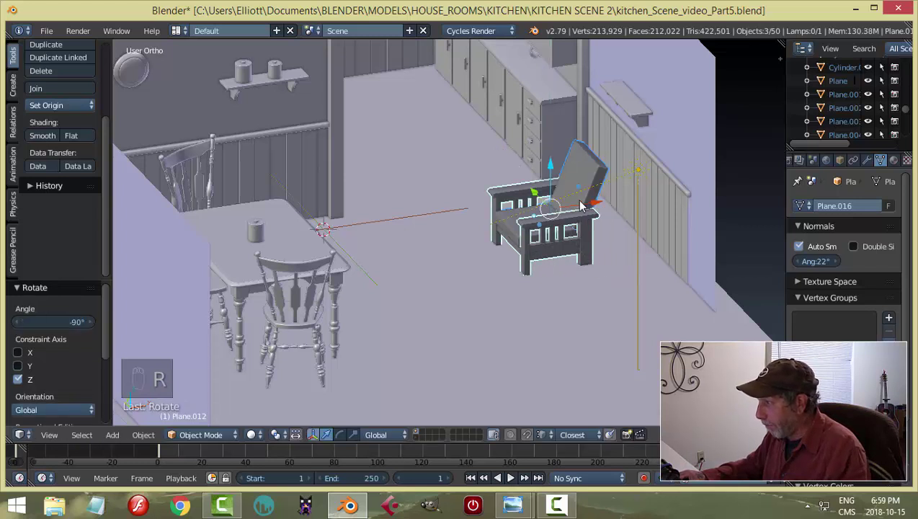
key(g)
key(x)
click(615, 206)
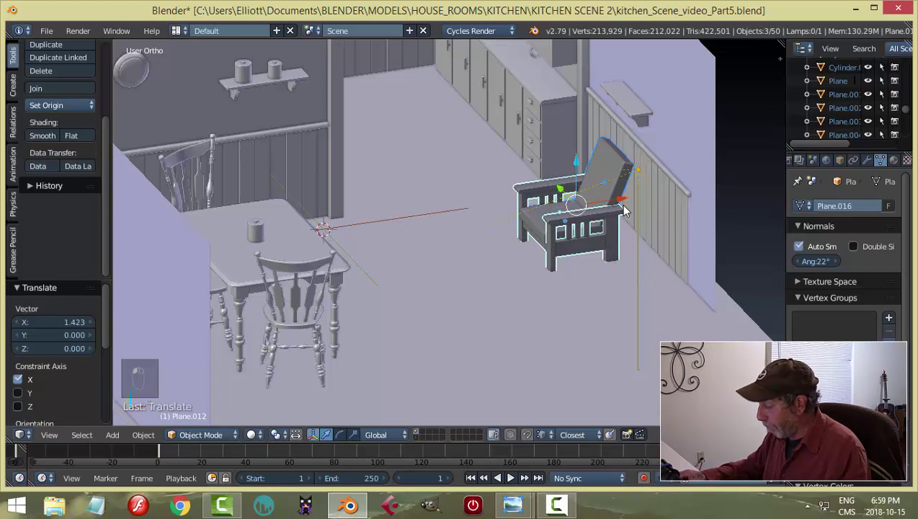
Using the front view, move the armchair another 0.559 along X, closer to the side wall.
key(KP_1)
shift+middle_drag(617, 252, 524, 242)
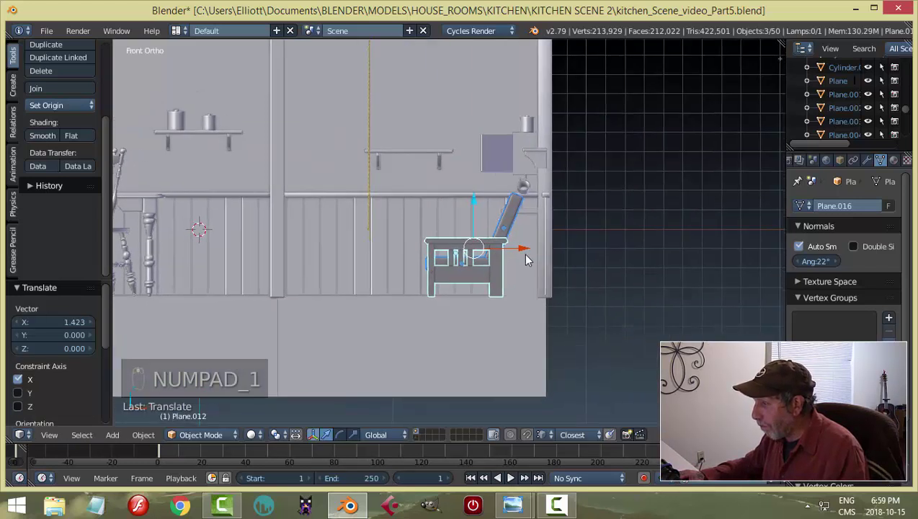
key(g)
key(x)
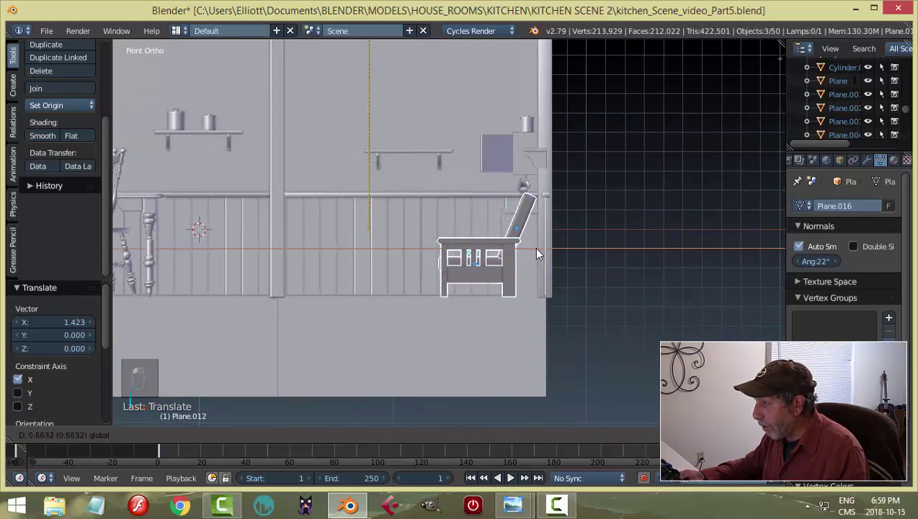
click(535, 247)
Move the armchair 4.264 along Y toward the cabinets, then shift it back by -0.918 while checking the camera view.
middle_drag(534, 248, 373, 238)
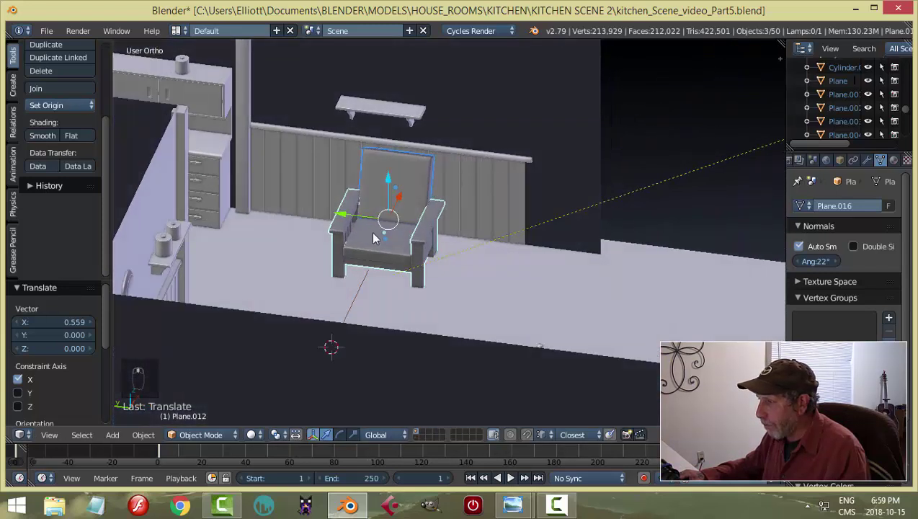
key(g)
key(y)
click(264, 209)
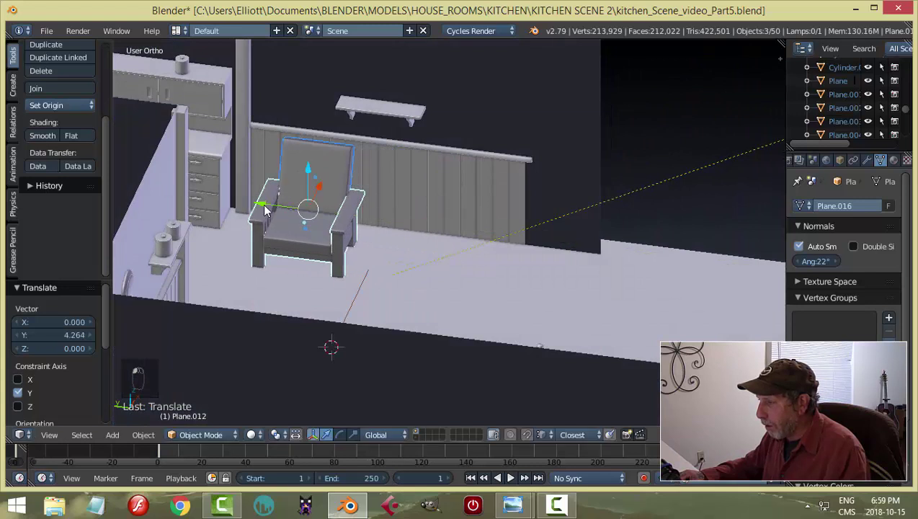
key(KP_0)
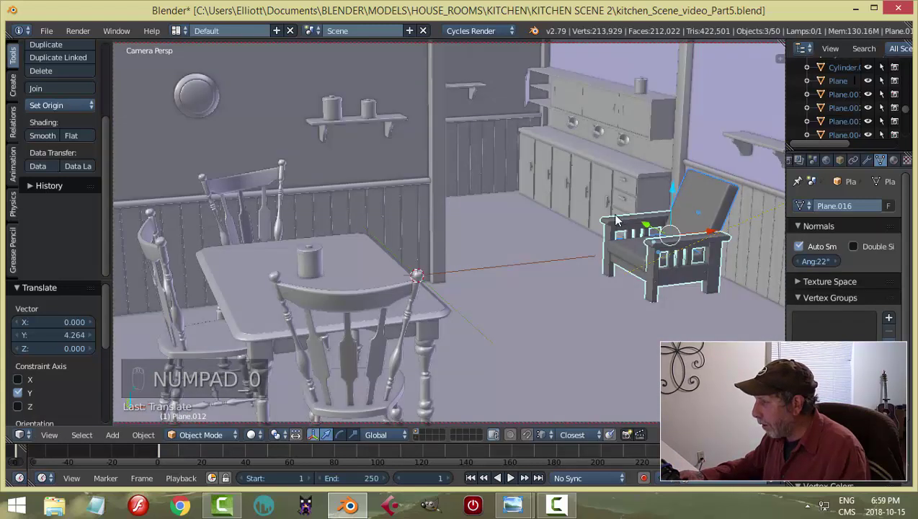
drag(645, 229, 652, 238)
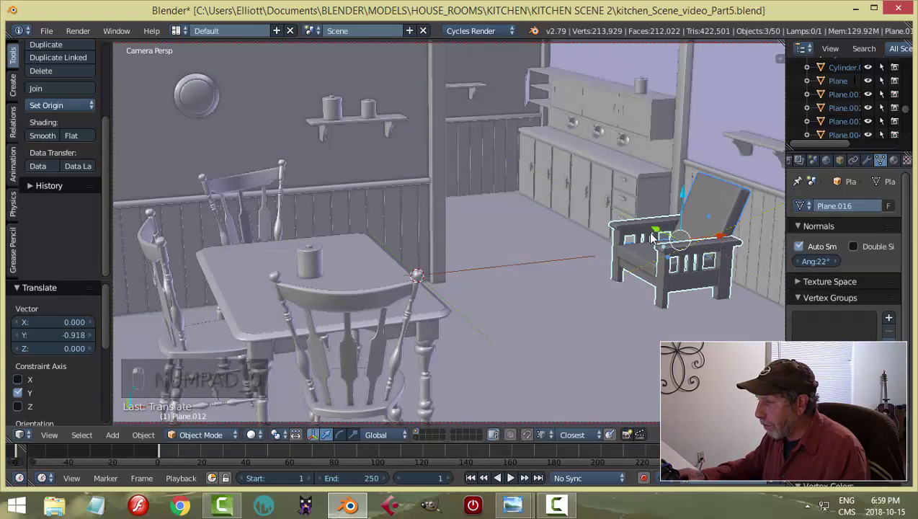
Scale the armchair up by 1.069 and raise it 0.181 along Z so its legs rest on the floor.
key(KP_0)
middle_drag(542, 274, 436, 287)
middle_drag(453, 273, 462, 299)
key(s)
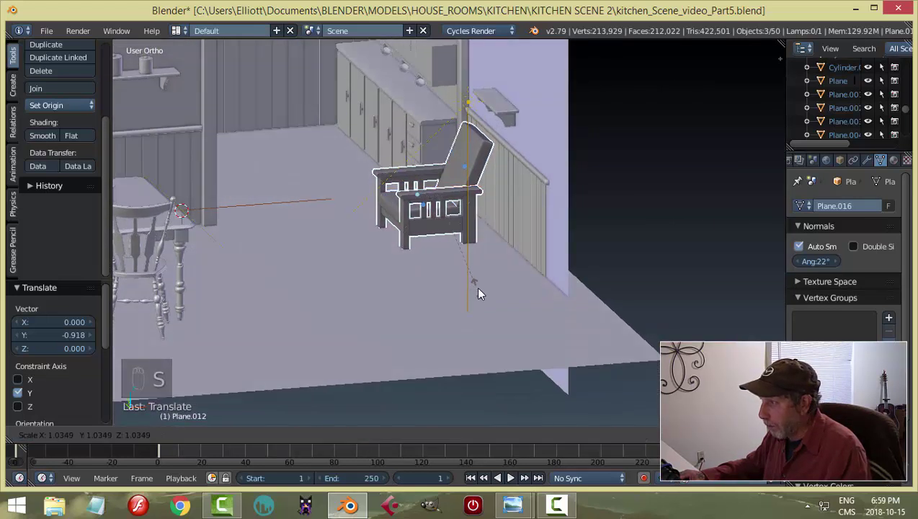
click(477, 290)
key(g)
key(z)
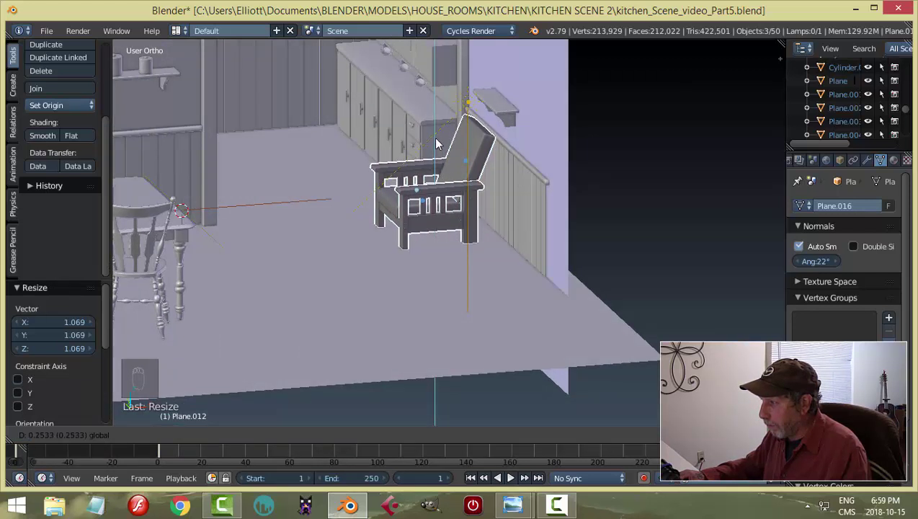
click(436, 145)
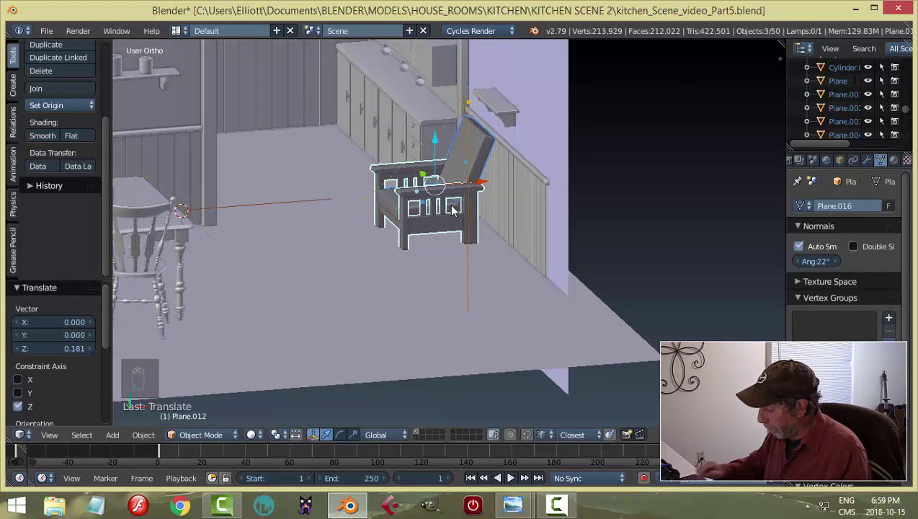
Shift the armchair by about -0.954 along Y in the camera view, deselect everything and save the file.
key(KP_0)
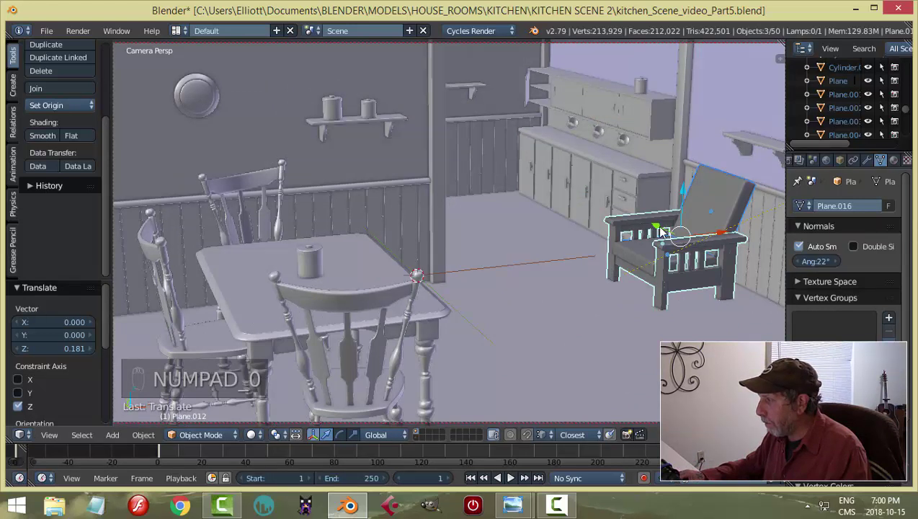
key(g)
key(y)
click(731, 240)
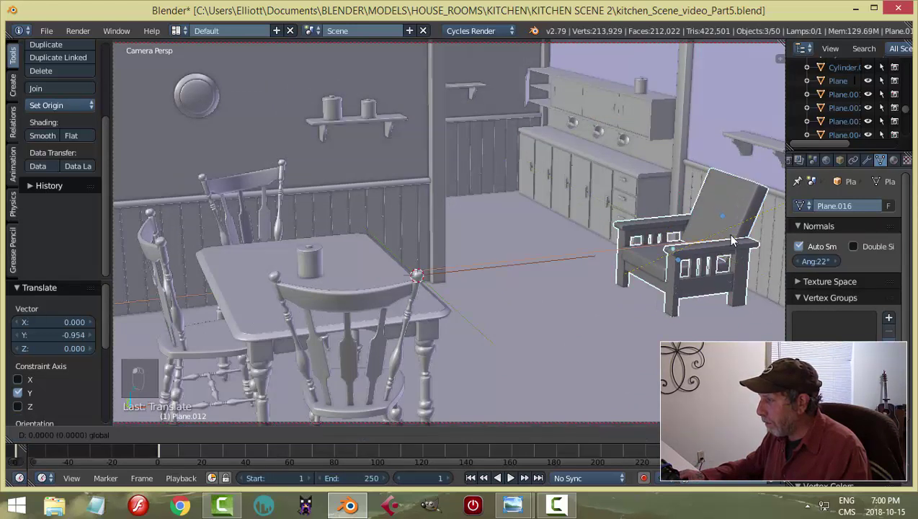
key(a)
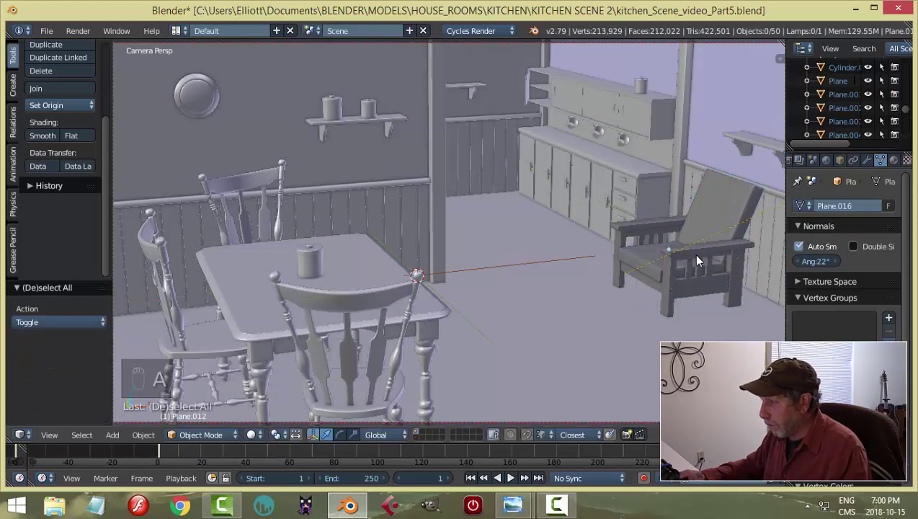
key(ctrl+s)
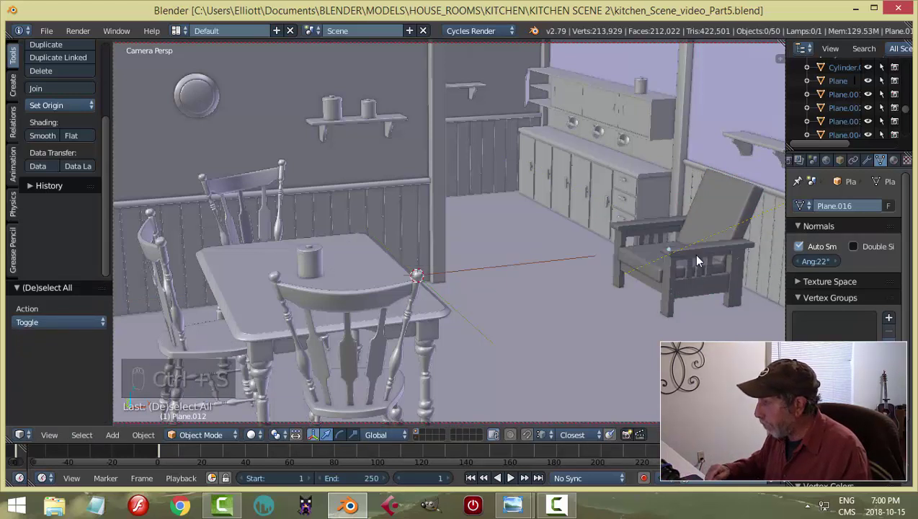
Select the armchair's wooden frame and assign it the existing brown material.
key(KP_0)
middle_drag(467, 288, 504, 423)
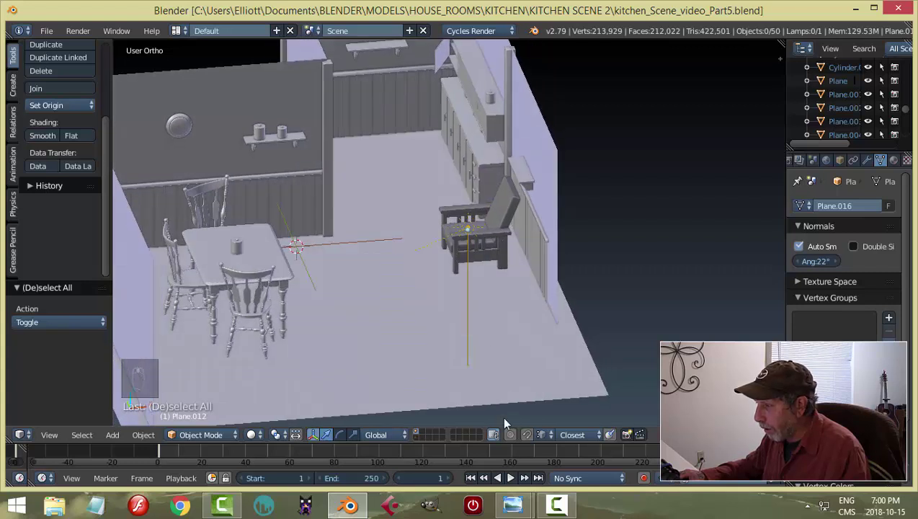
mouse_move(512, 505)
mouse_move(453, 456)
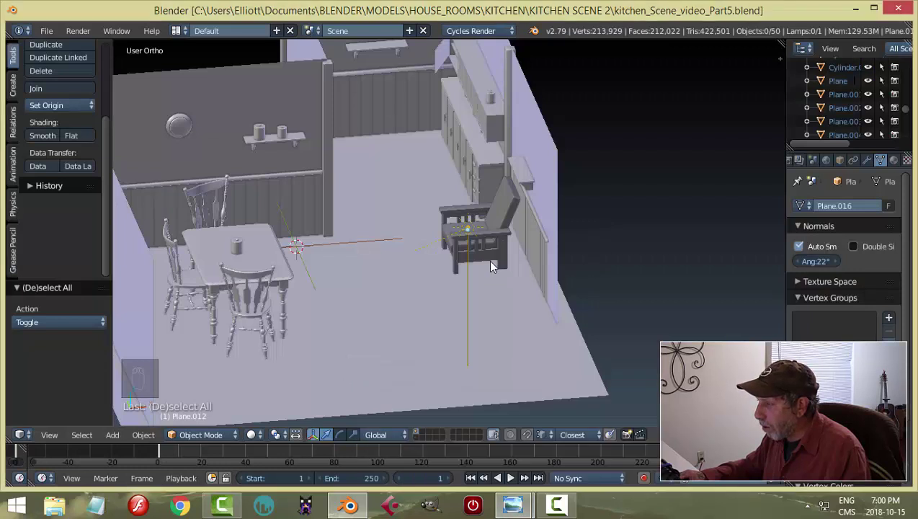
middle_drag(492, 262, 514, 286)
scroll(483, 288, up, 3)
right_click(448, 232)
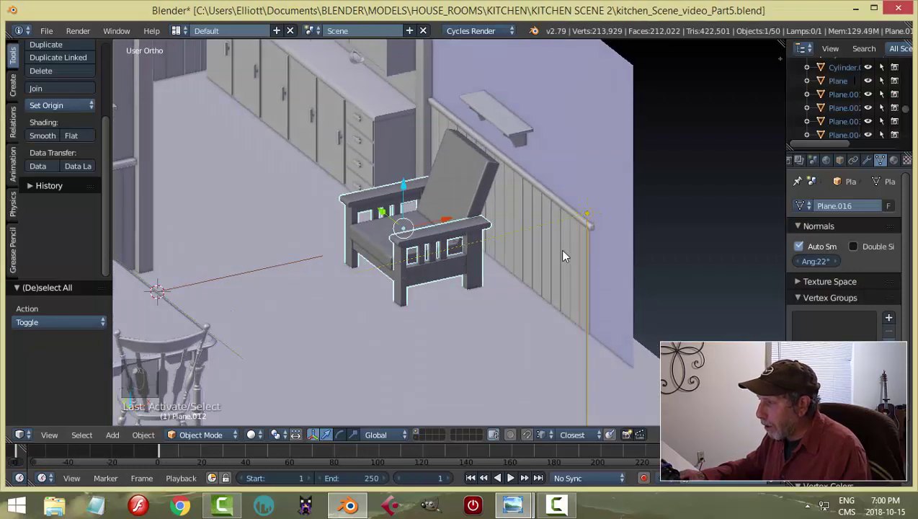
click(894, 160)
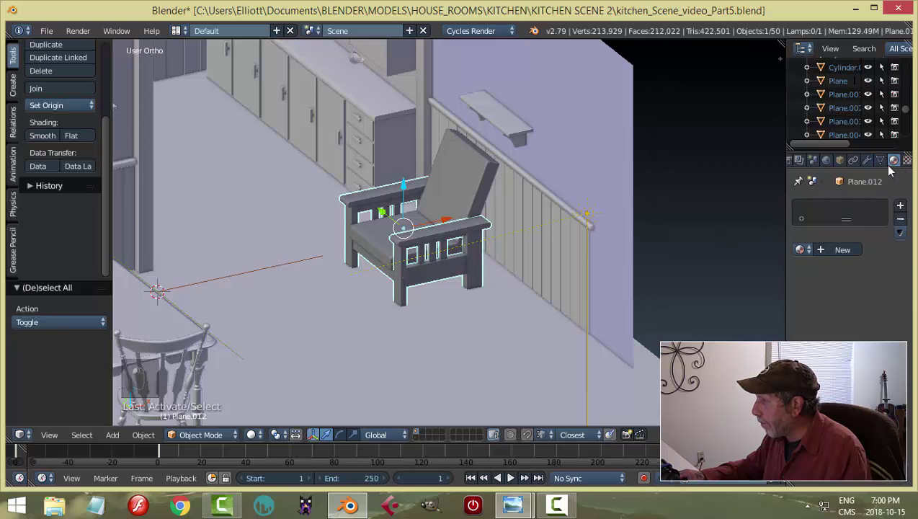
click(802, 249)
click(677, 280)
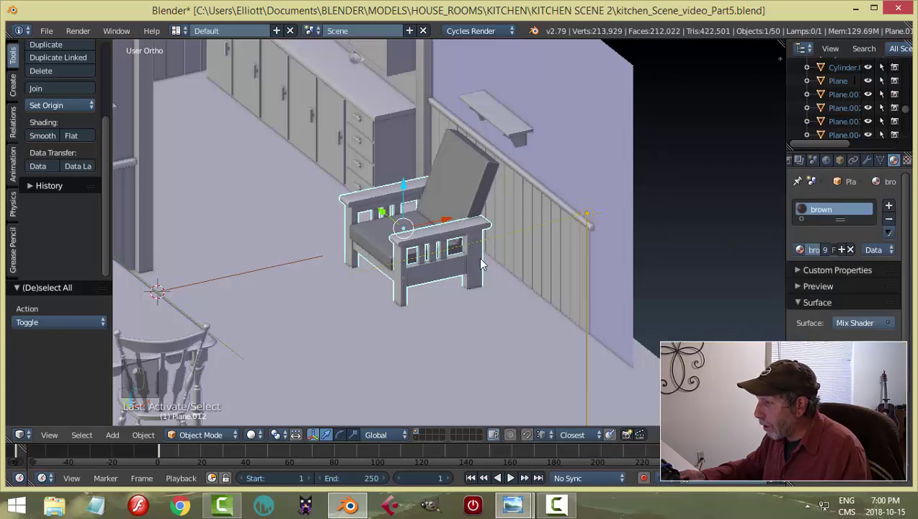
Display the scene with Material viewport shading, deselect everything and inspect the armchair's colors within the room.
click(250, 434)
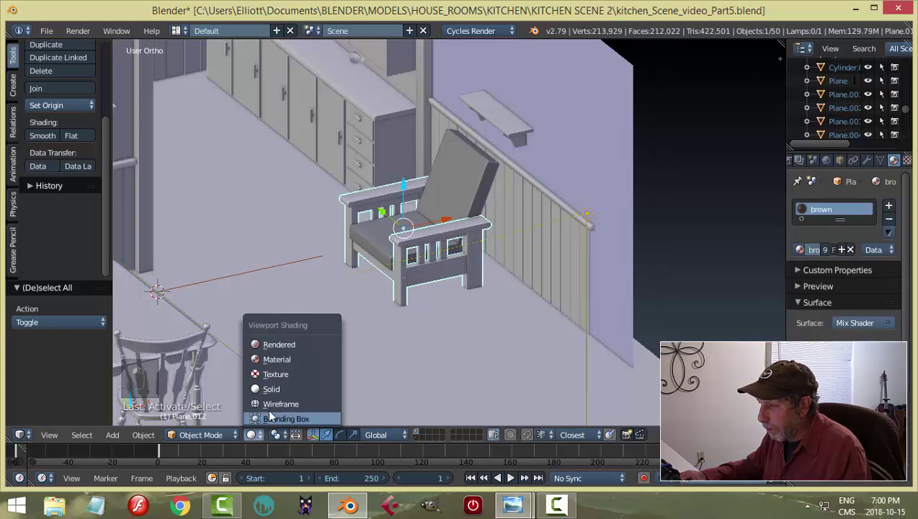
click(277, 360)
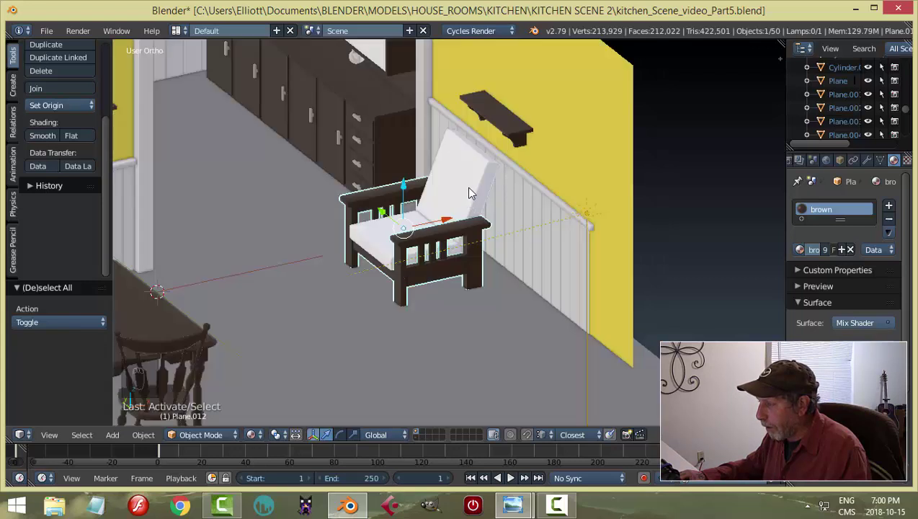
key(a)
middle_drag(485, 269, 449, 306)
scroll(481, 281, down, 4)
scroll(446, 300, up, 5)
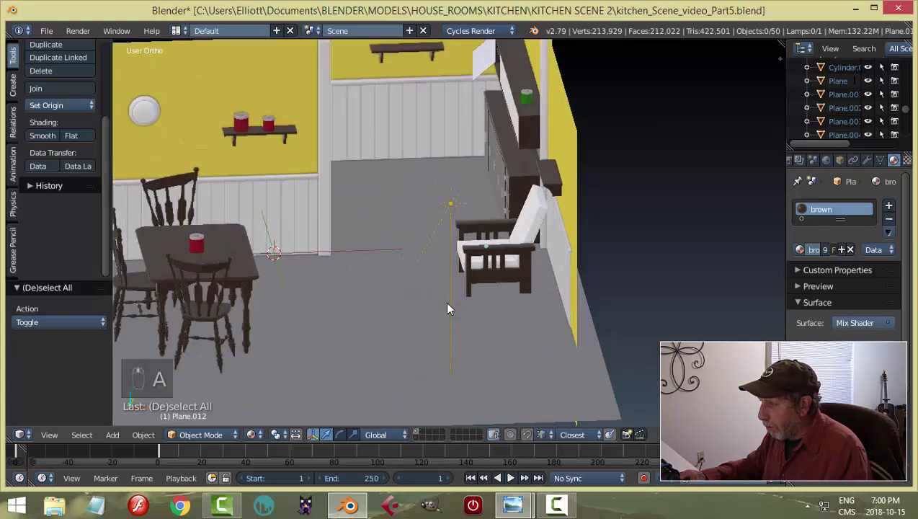
Select the armchair's back cushion and assign it the existing trim material.
middle_drag(522, 294, 479, 271)
right_click(479, 272)
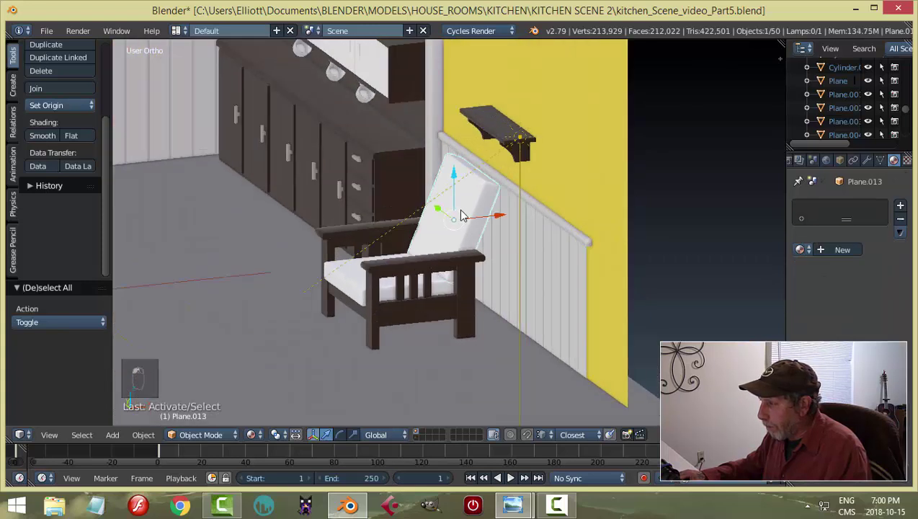
click(801, 249)
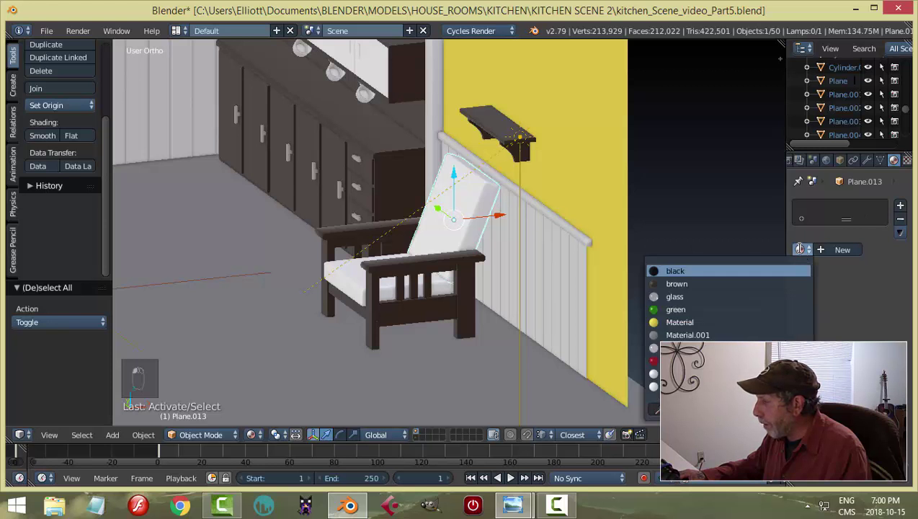
click(749, 374)
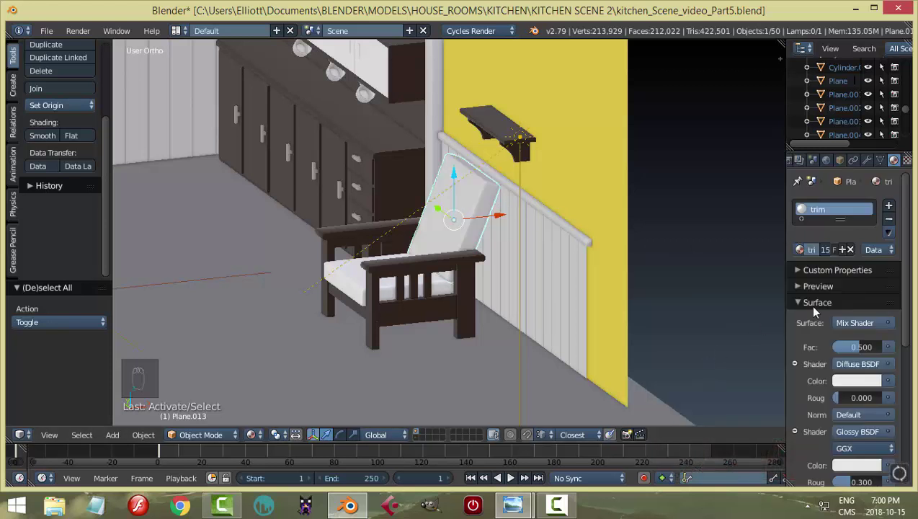
Make an independent copy of the back cushion's trim material and name it cushion.
click(844, 250)
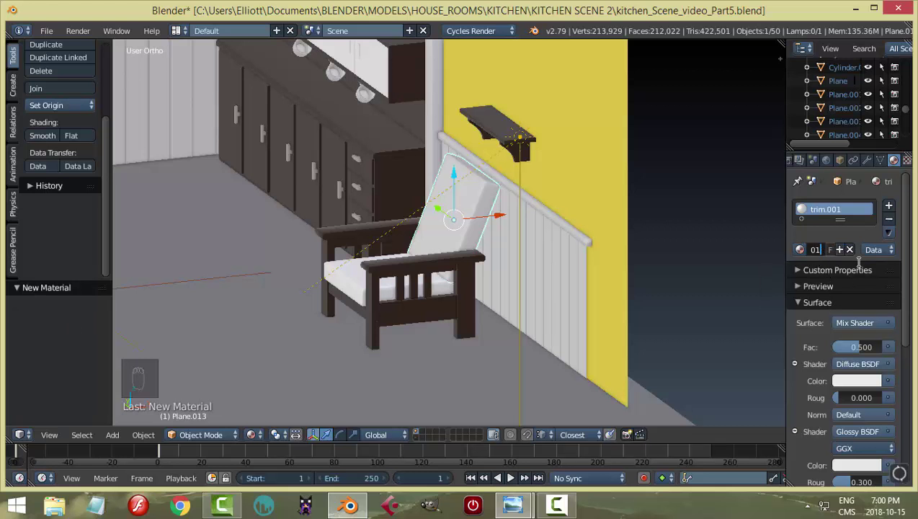
key(BackSpace)
key(BackSpace)
key(BackSpace)
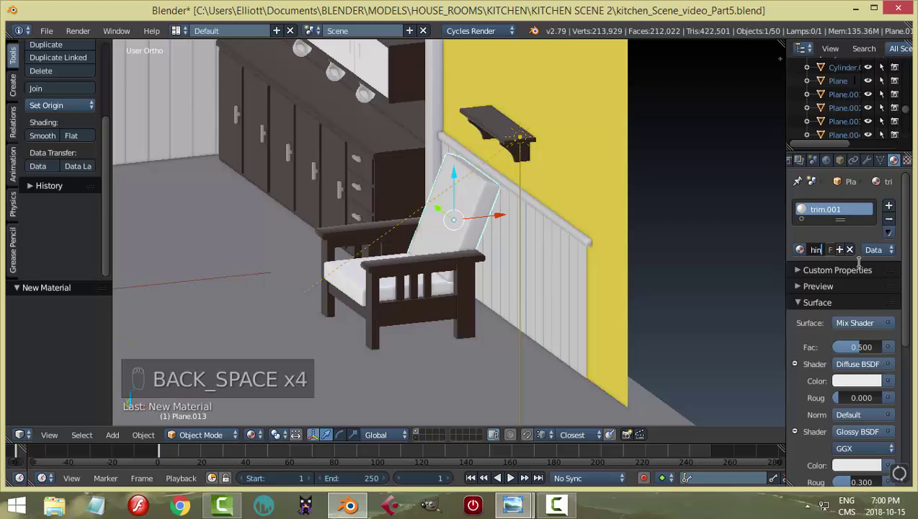
key(BackSpace)
key(BackSpace)
text(on)
key(Return)
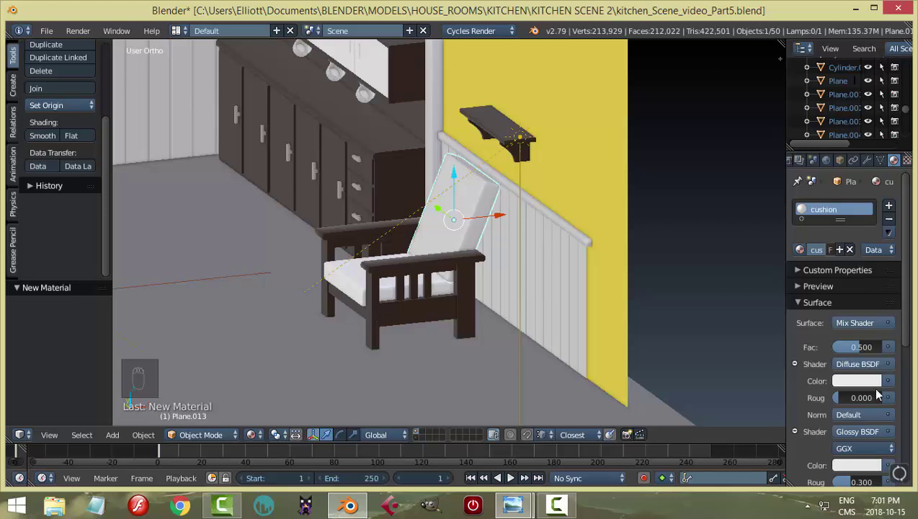
Set the cushion material's diffuse color to near-black and its glossy color to a medium grey.
click(859, 381)
click(872, 268)
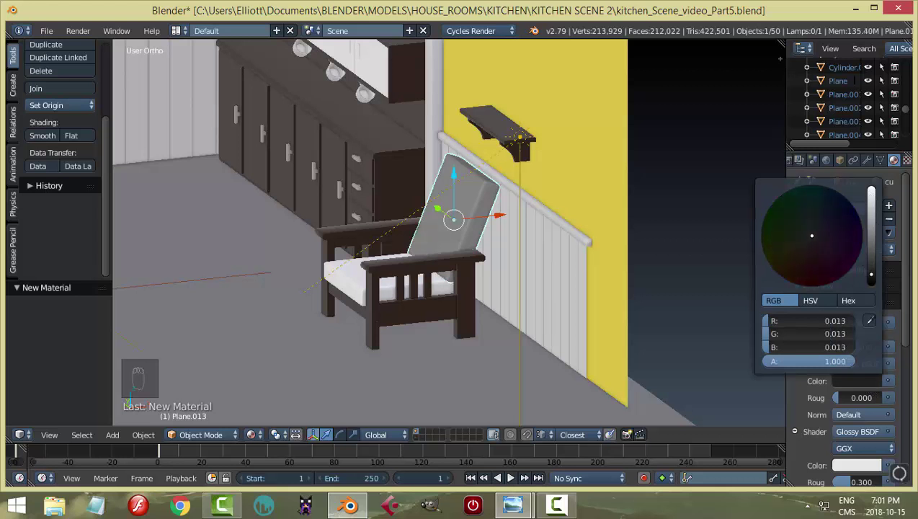
click(857, 465)
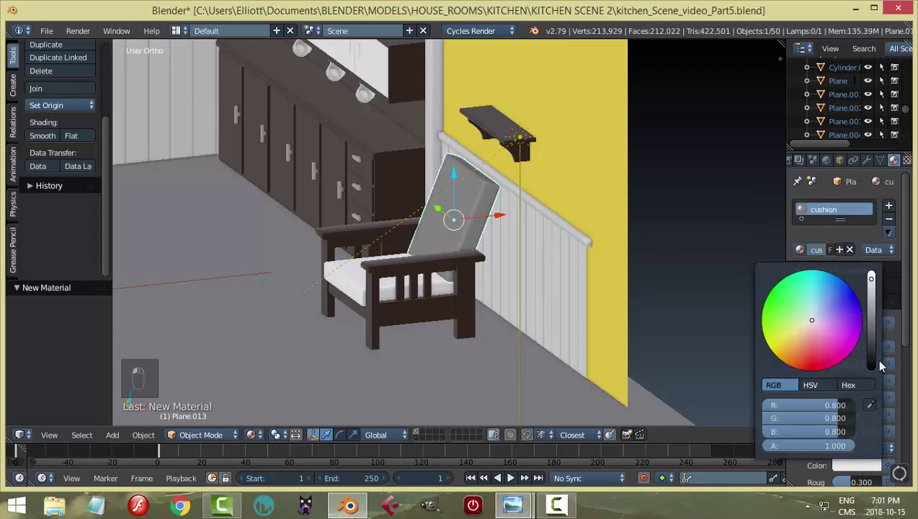
click(871, 330)
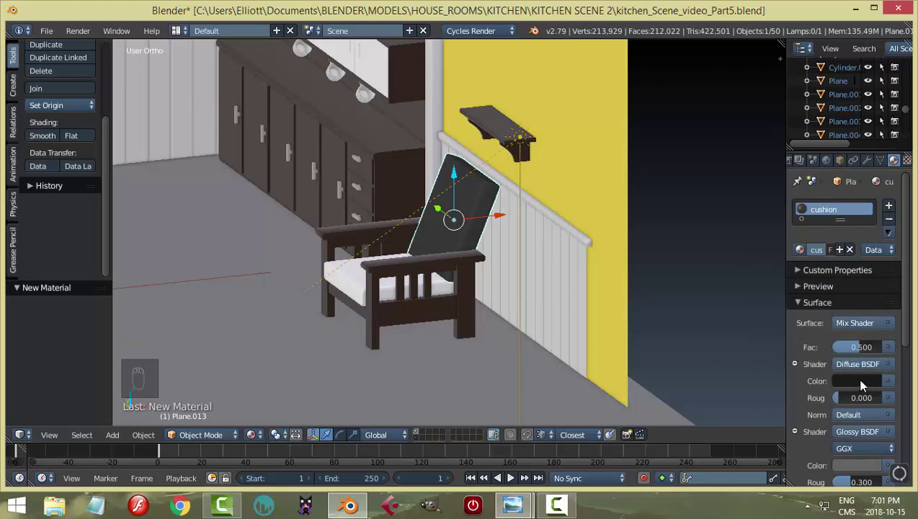
click(862, 385)
click(868, 279)
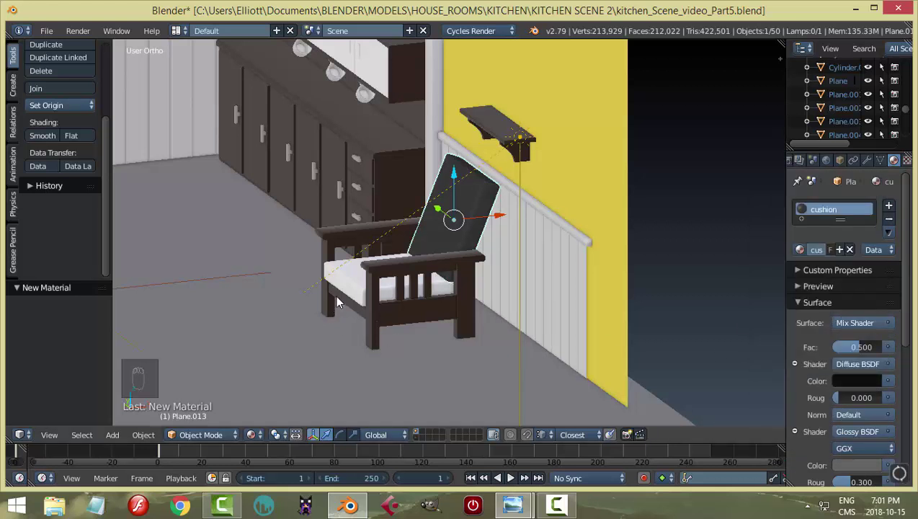
Assign the existing cushion material to the armchair's seat cushion and deselect everything.
right_click(351, 278)
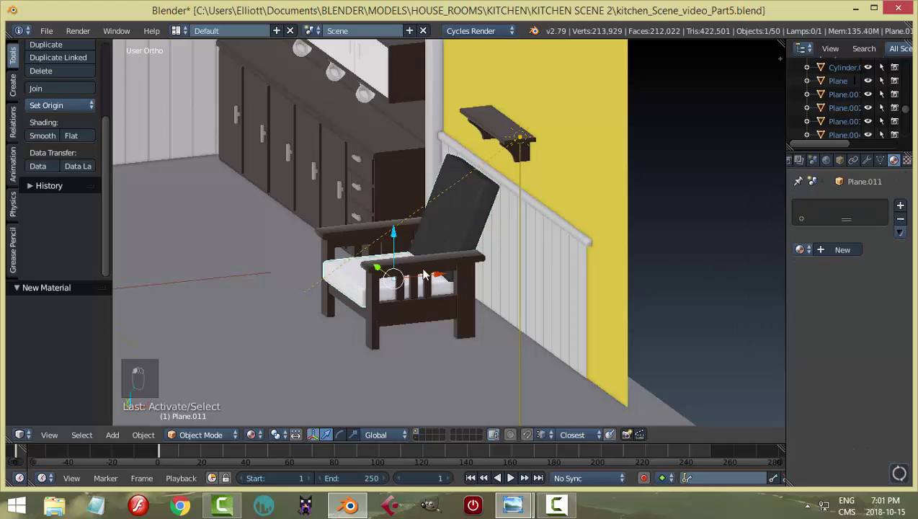
click(800, 249)
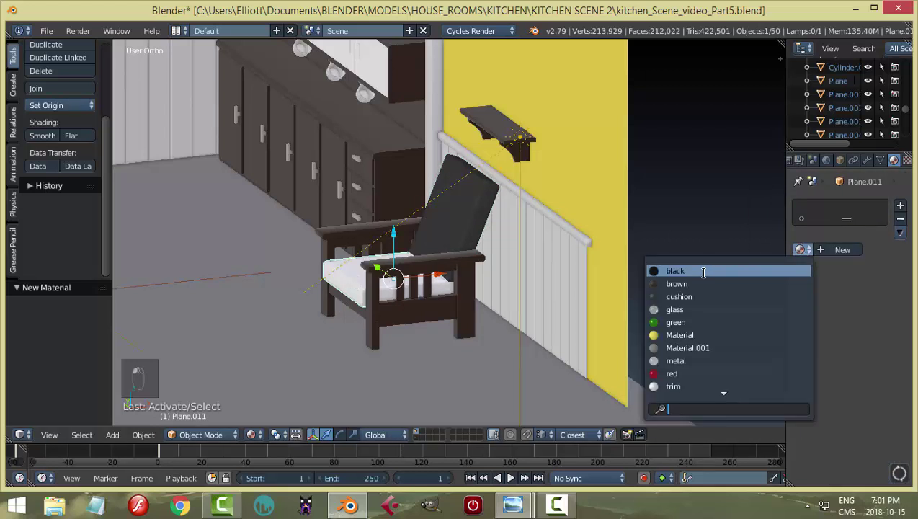
click(673, 296)
key(a)
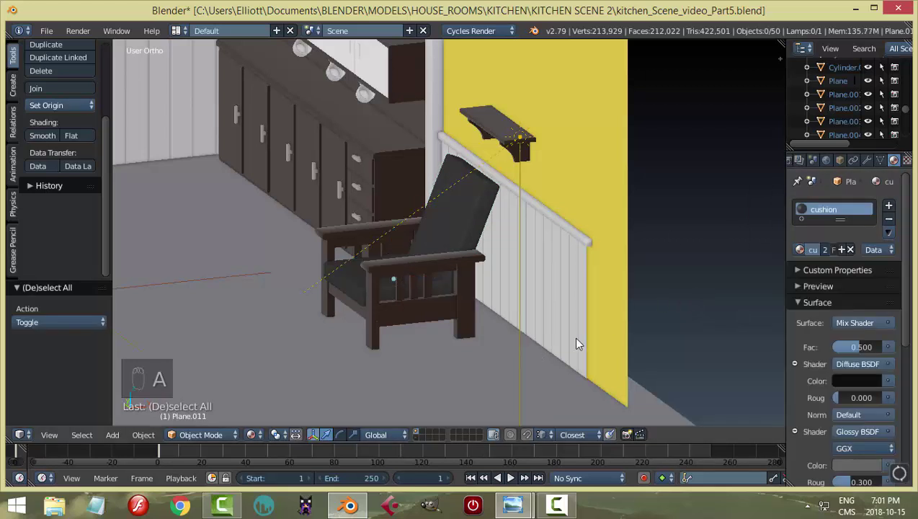
Save the kitchen scene file and display the room through the scene camera.
middle_drag(572, 337, 463, 311)
scroll(463, 311, up, 1)
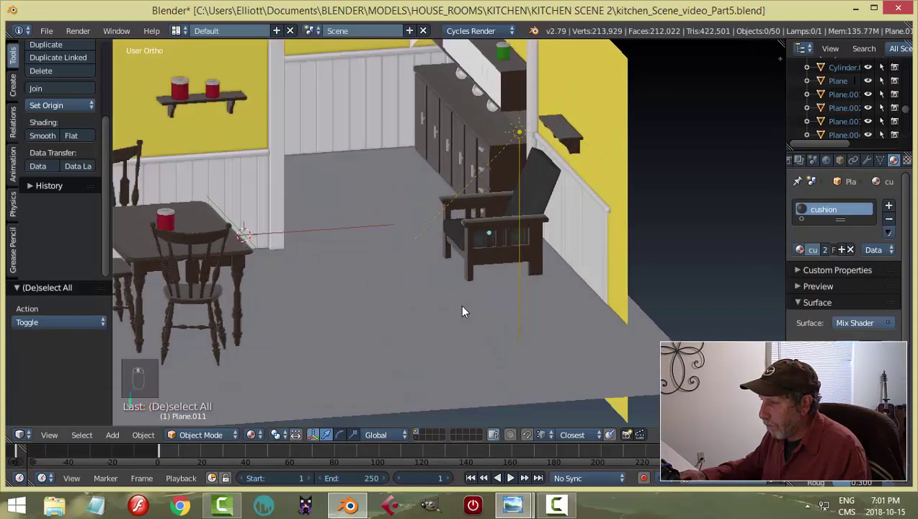
scroll(463, 310, down, 1)
scroll(465, 311, up, 2)
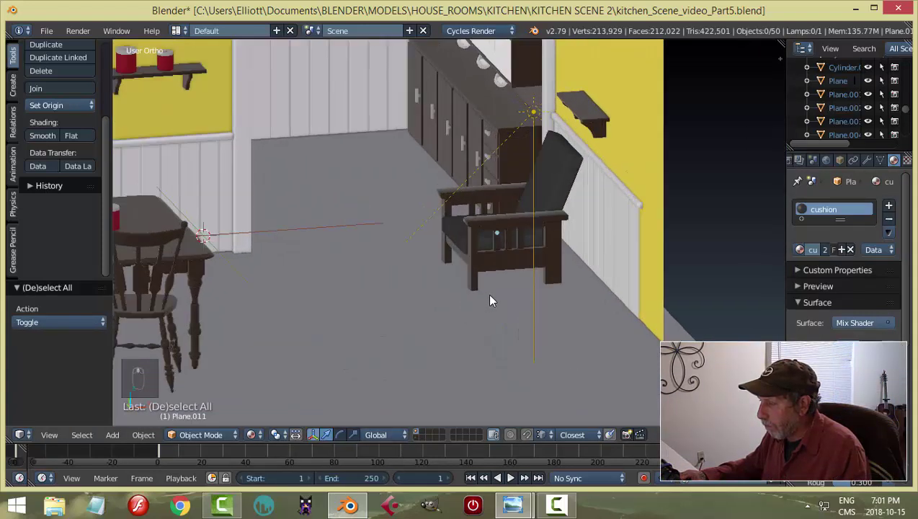
middle_drag(489, 297, 508, 301)
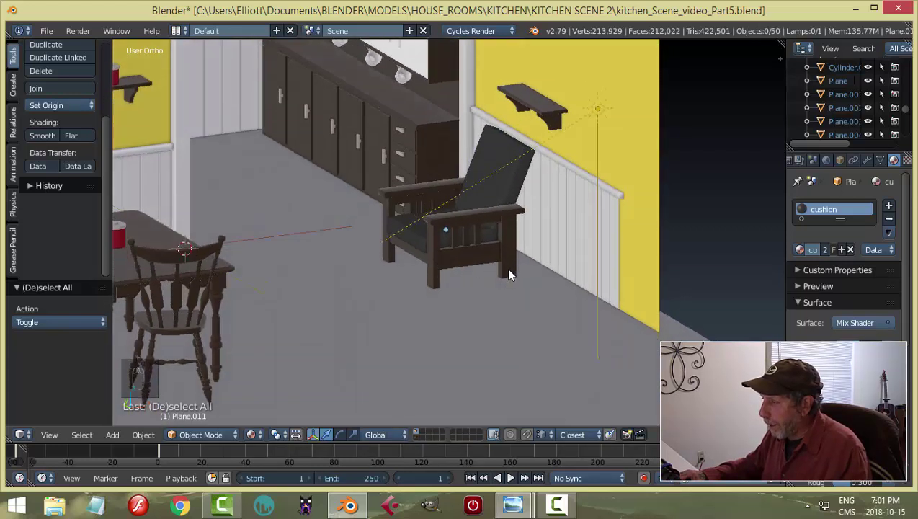
middle_drag(506, 268, 490, 300)
key(ctrl+s)
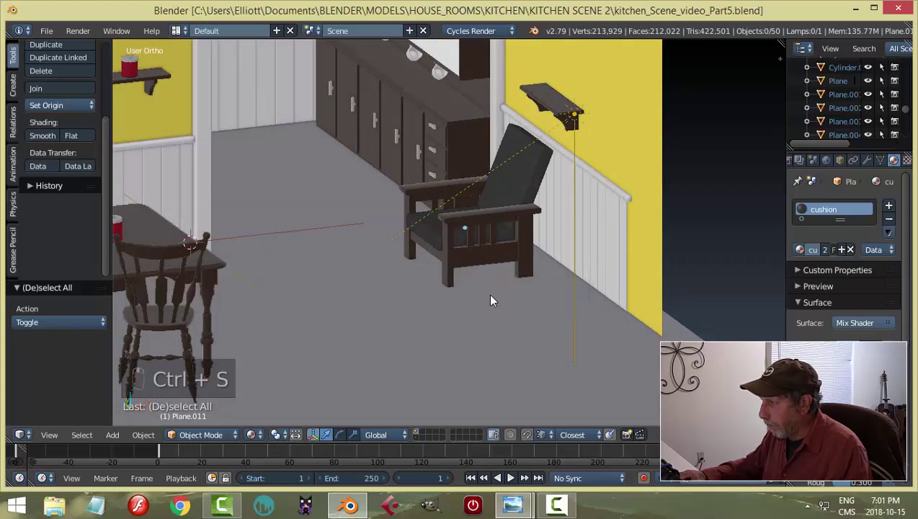
key(KP_0)
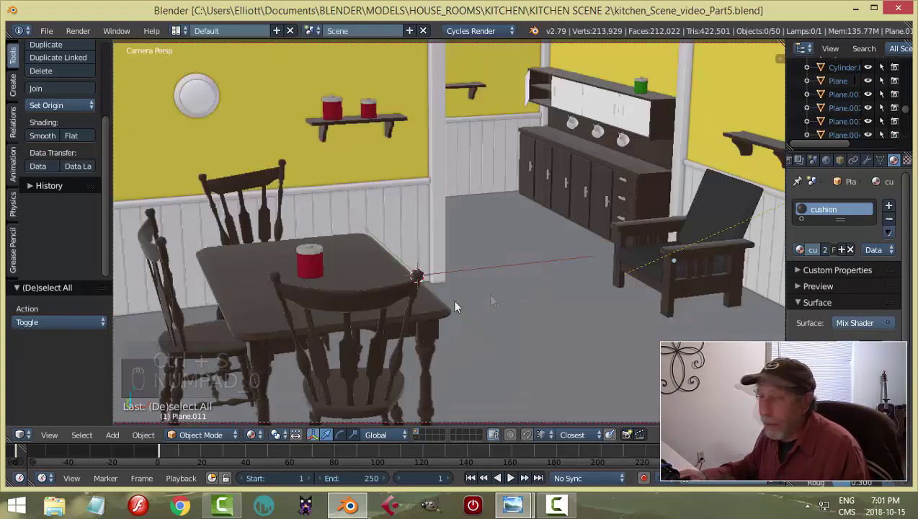